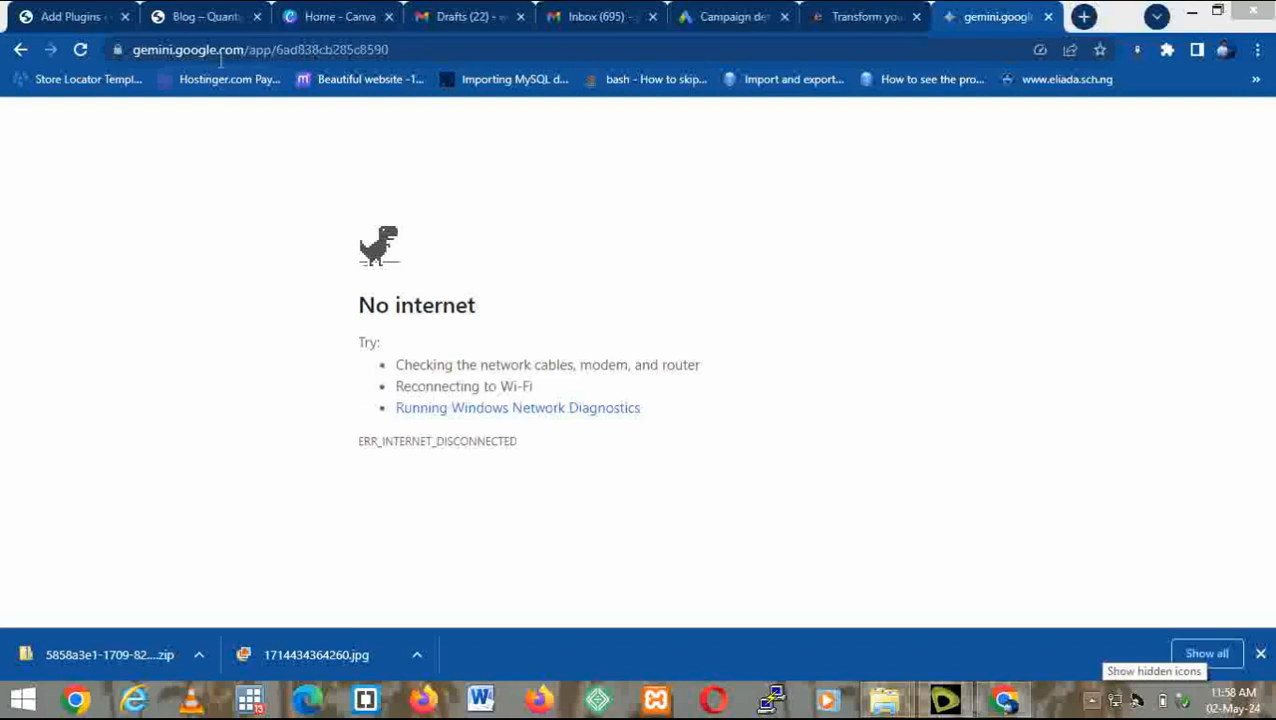
Open the site beta.meetaugie.com in the current browser tab.
{"action": "left_click", "coordinate": [285, 50]}
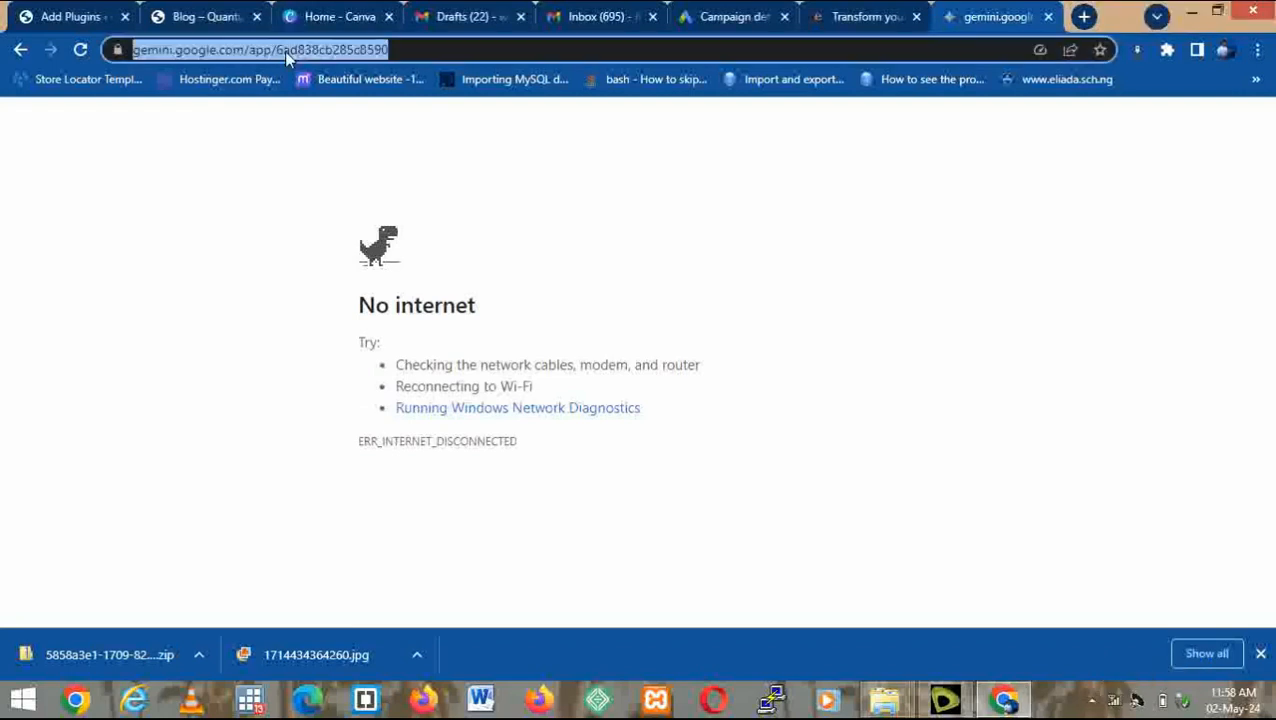
{"action": "type", "text": "bet"}
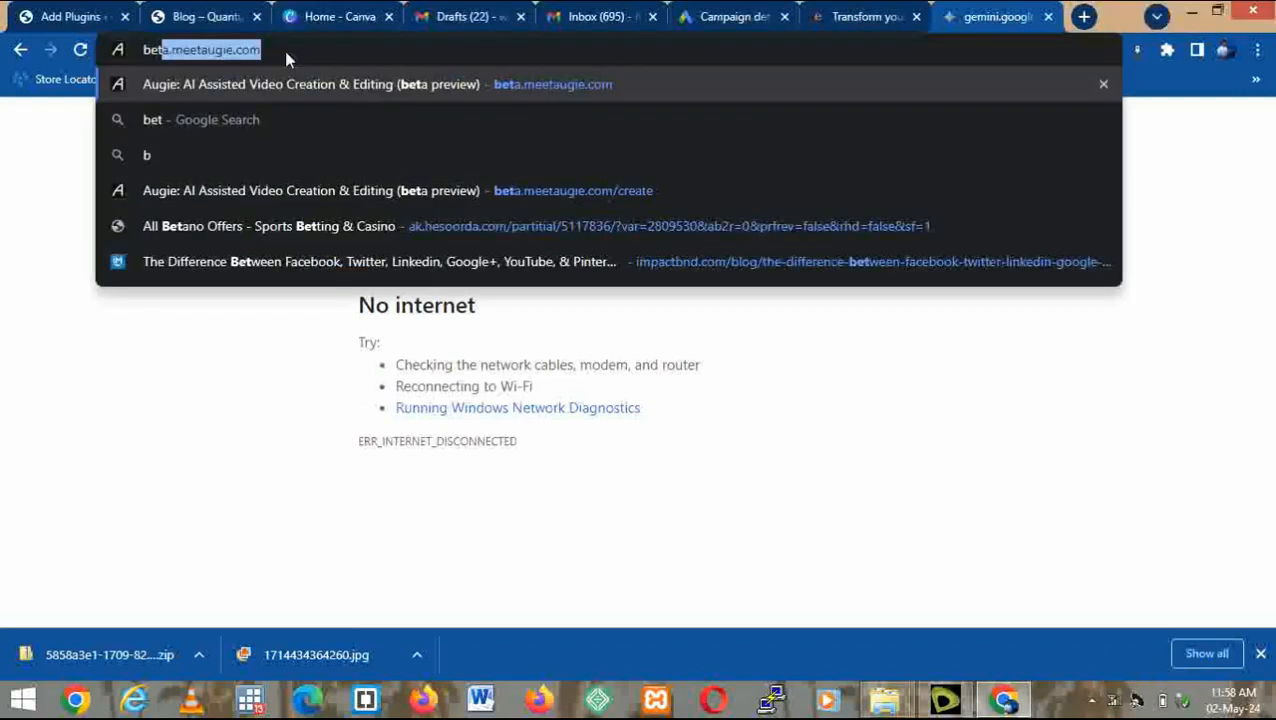
{"action": "key", "text": "Right"}
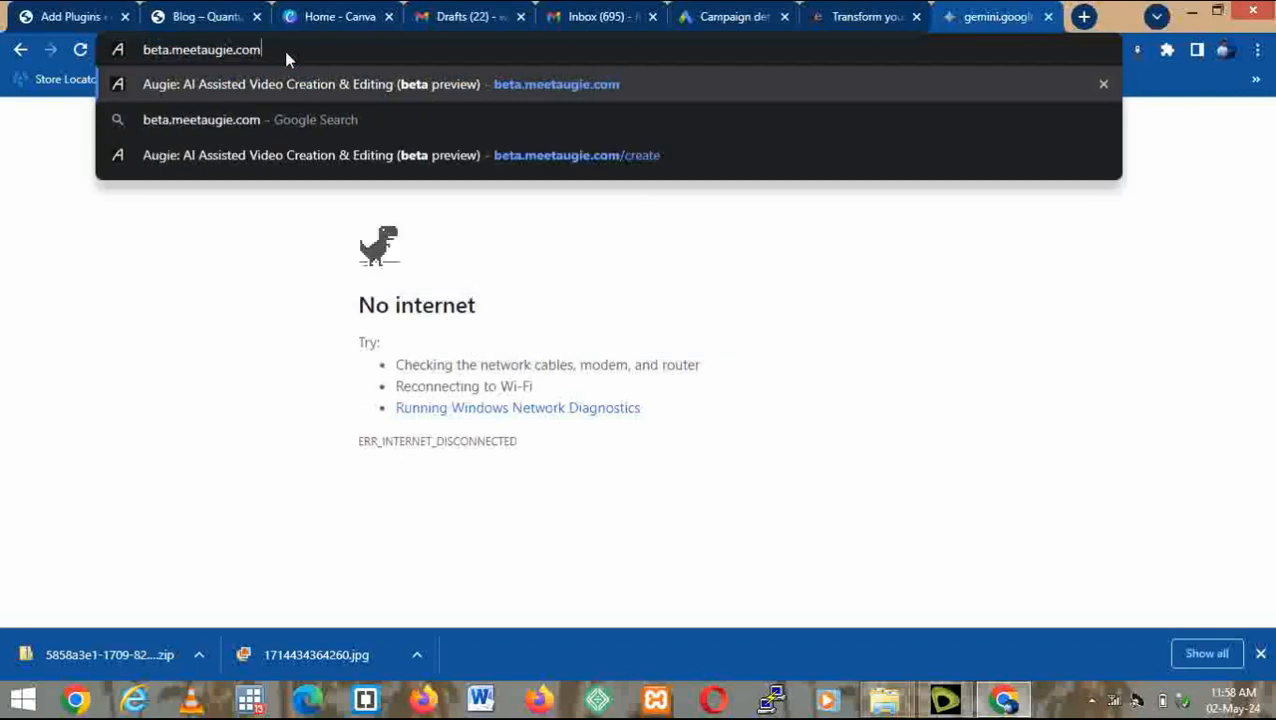
{"action": "key", "text": "Return"}
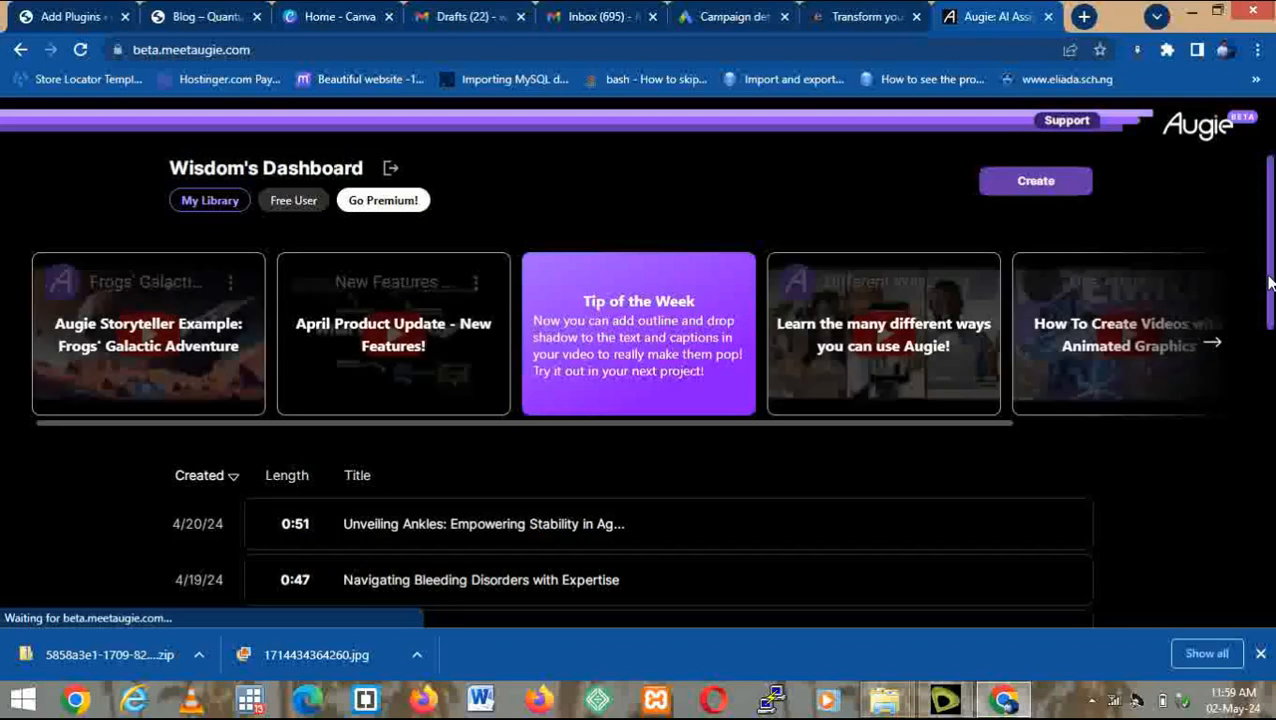
Look through the project list and tutorial carousel on the dashboard and start creating a new video.
{"action": "left_click_drag", "start_coordinate": [1268, 285], "coordinate": [1272, 597]}
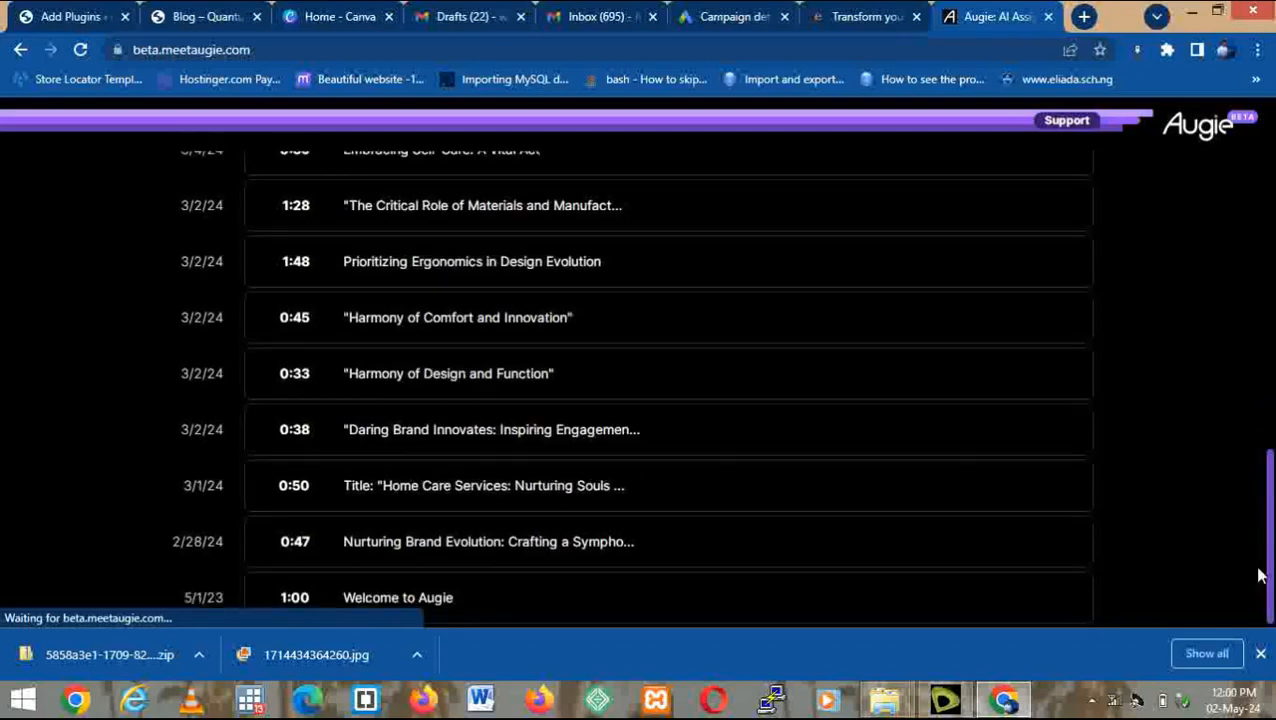
{"action": "left_click_drag", "start_coordinate": [1262, 572], "coordinate": [1221, 237]}
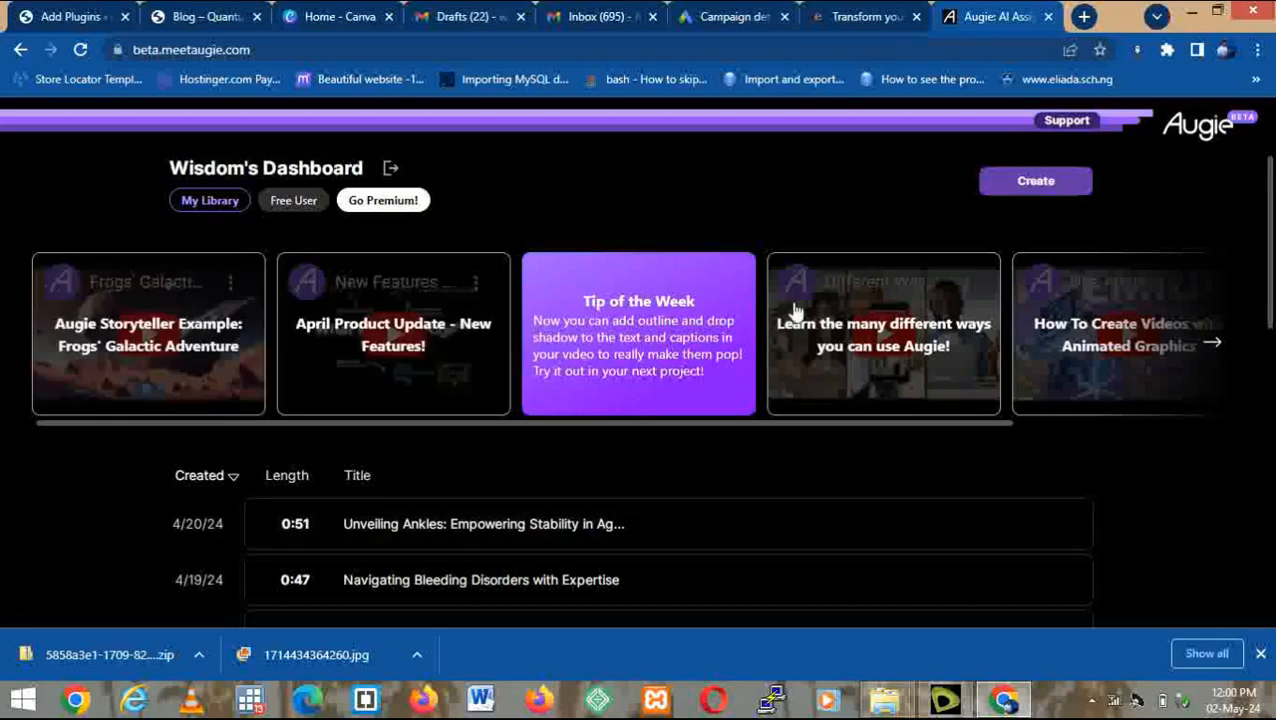
{"action": "left_click", "coordinate": [1214, 348]}
{"action": "left_click", "coordinate": [1214, 348]}
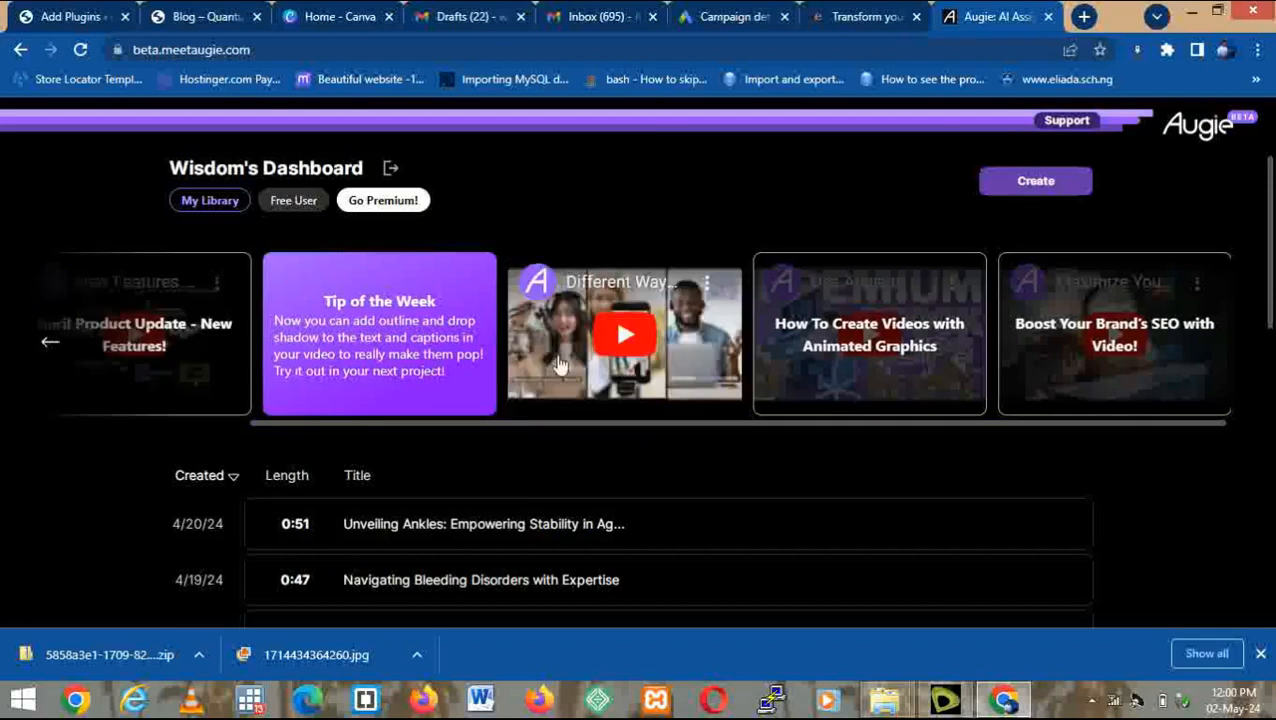
{"action": "left_click", "coordinate": [1036, 183]}
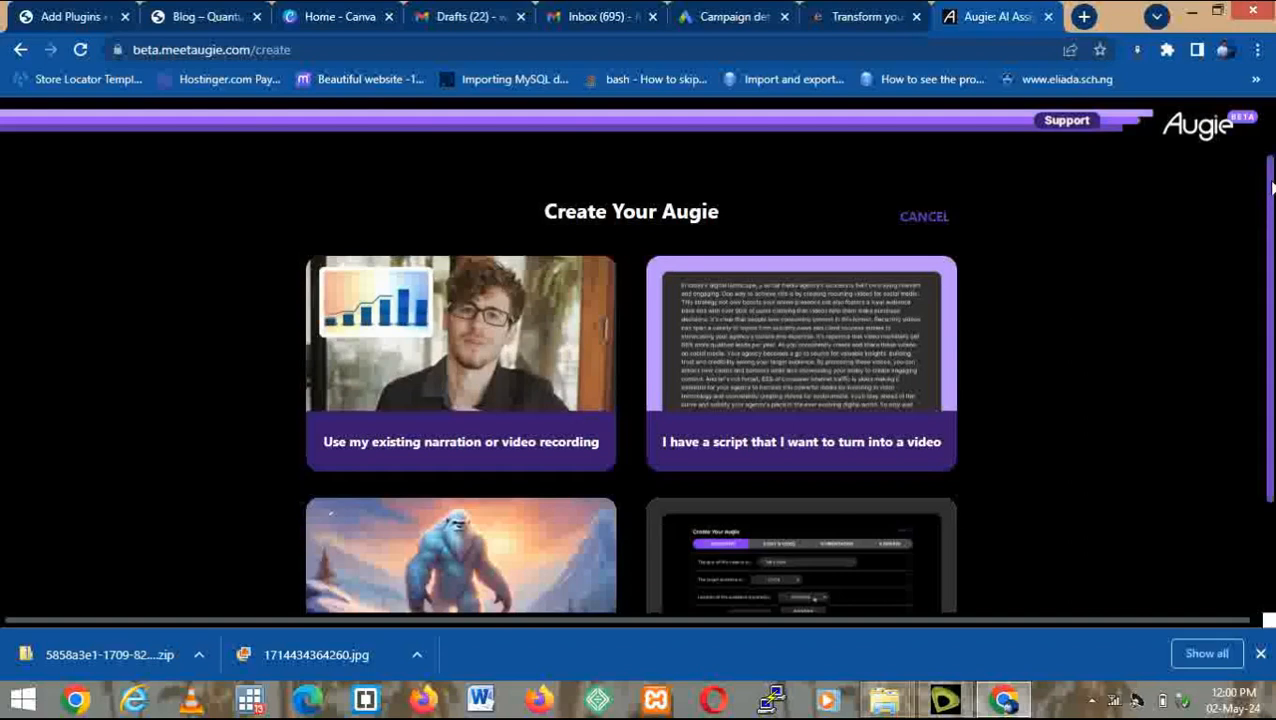
Choose the Augie Scriptwriter as the way to create the video.
{"action": "scroll", "coordinate": [1272, 188], "scroll_direction": "down", "scroll_amount": 2}
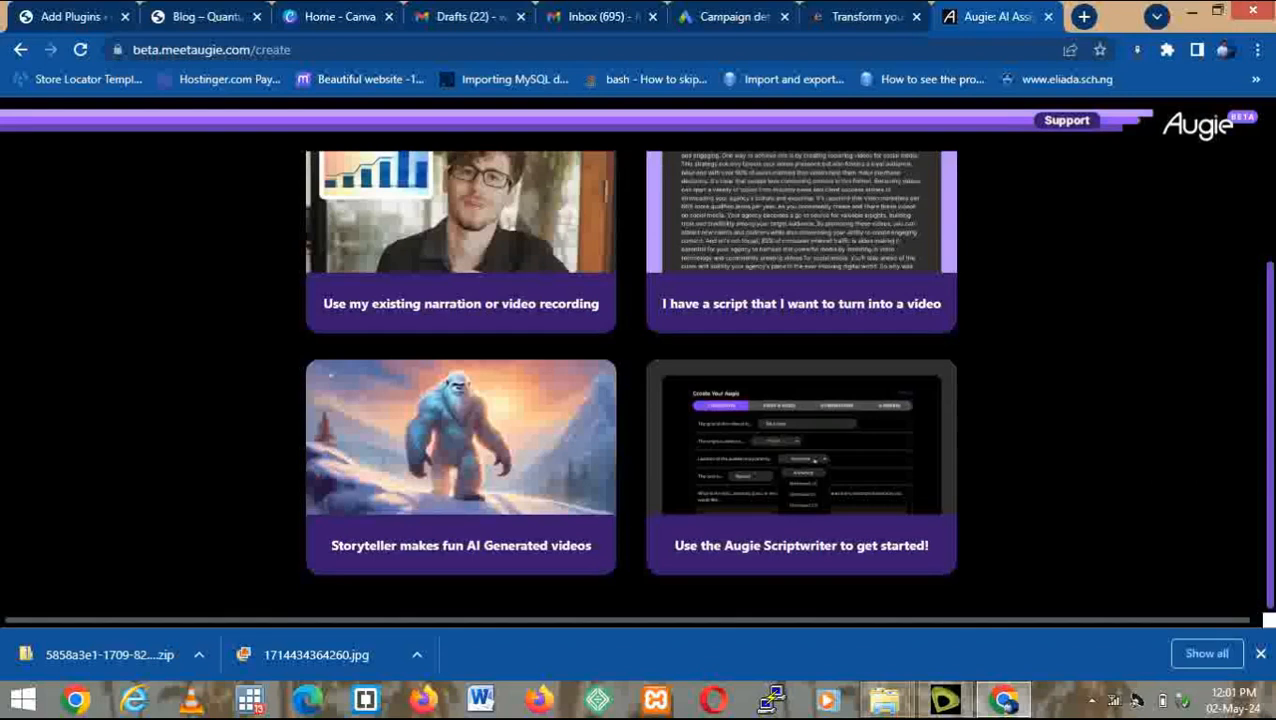
{"action": "left_click_drag", "start_coordinate": [1270, 265], "coordinate": [1259, 263]}
{"action": "scroll", "coordinate": [1259, 268], "scroll_direction": "up", "scroll_amount": 2}
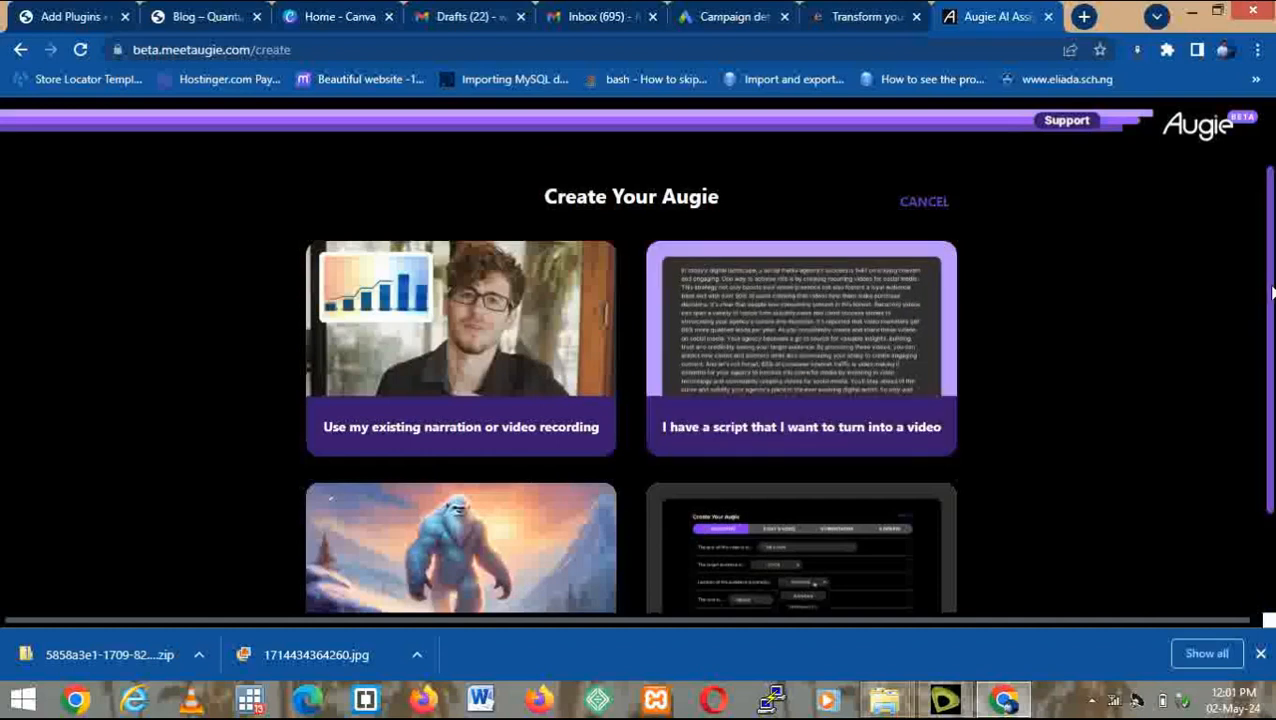
{"action": "scroll", "coordinate": [1272, 292], "scroll_direction": "down", "scroll_amount": 2}
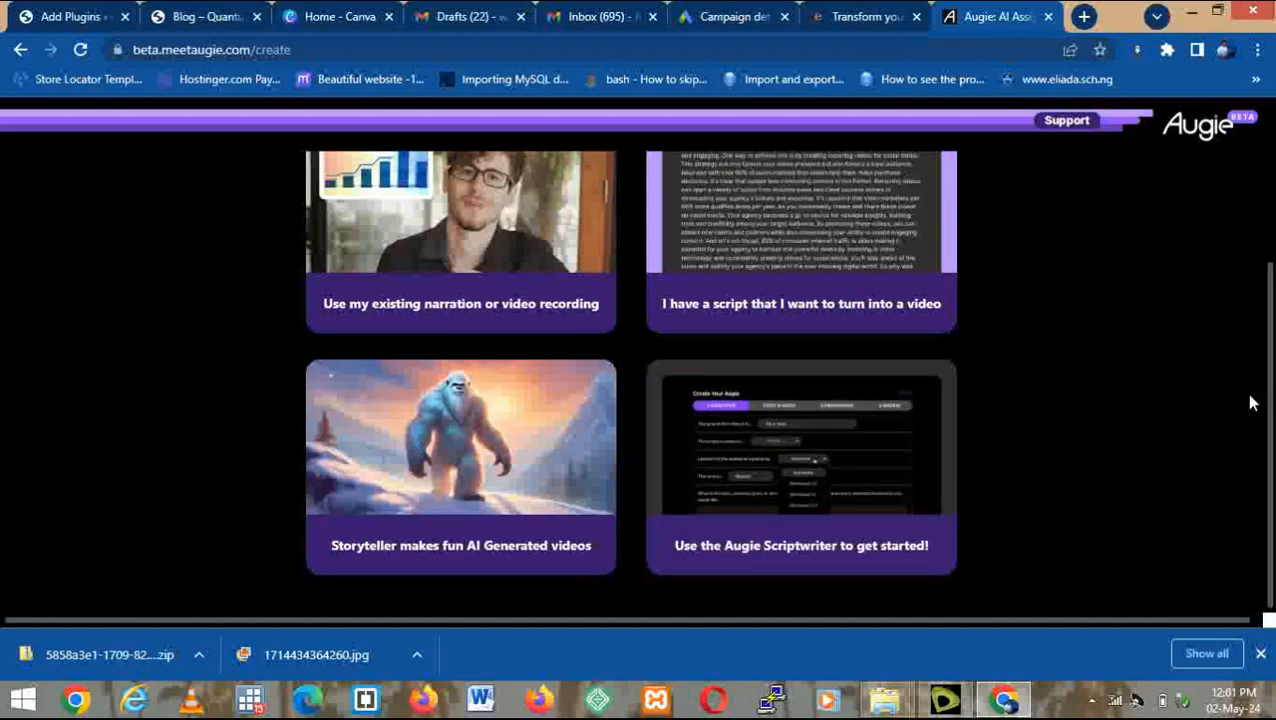
{"action": "left_click_drag", "start_coordinate": [1272, 358], "coordinate": [1250, 342]}
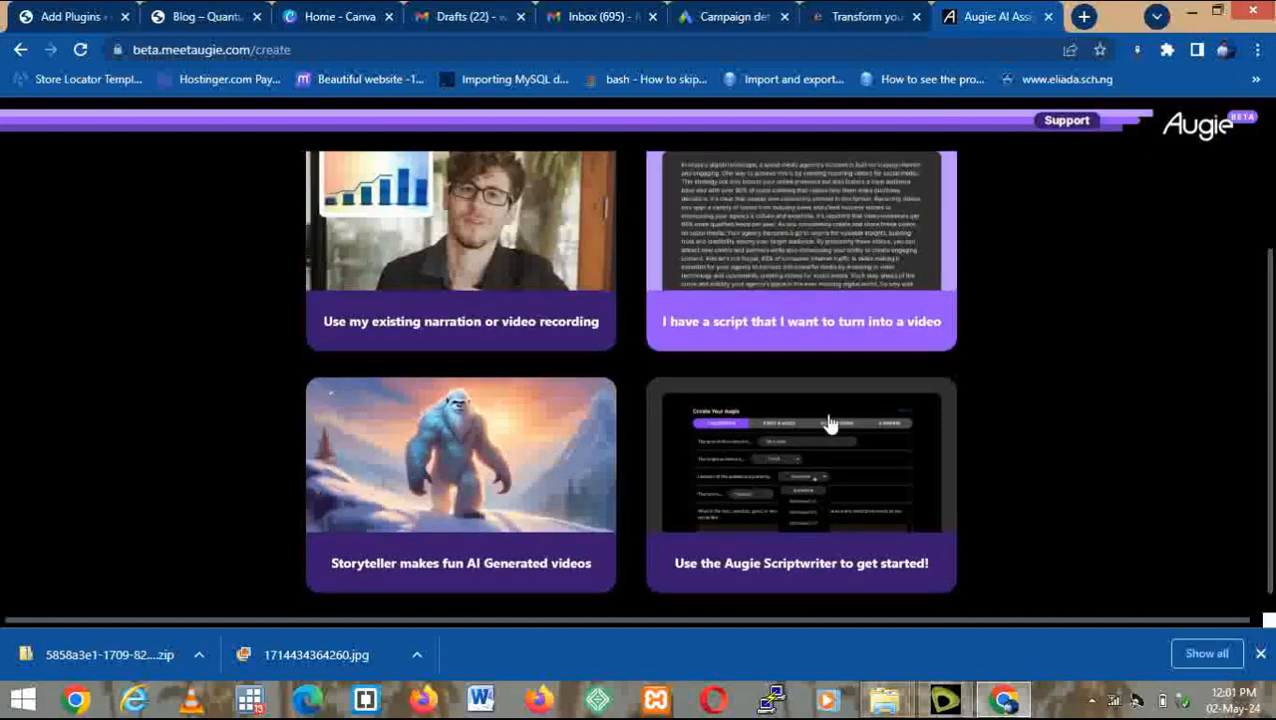
{"action": "left_click", "coordinate": [813, 493]}
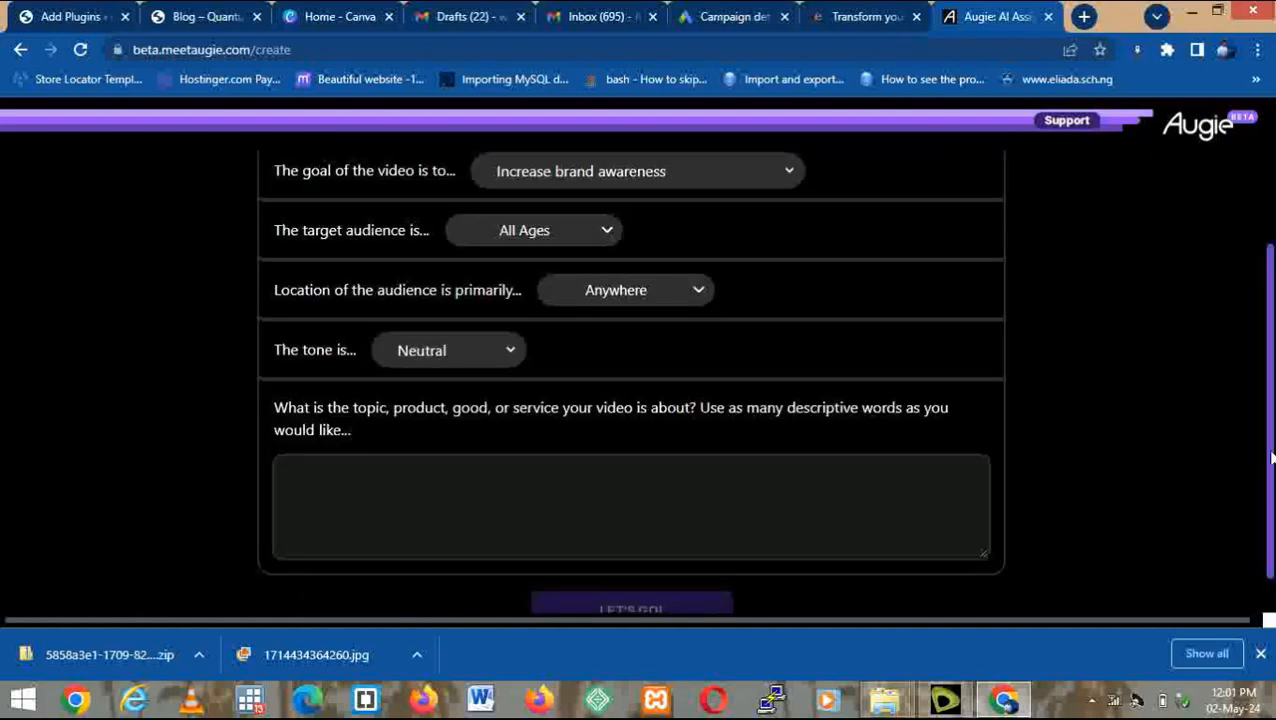
Set the goal of the video to "Create an ad".
{"action": "left_click_drag", "start_coordinate": [1268, 453], "coordinate": [1262, 319]}
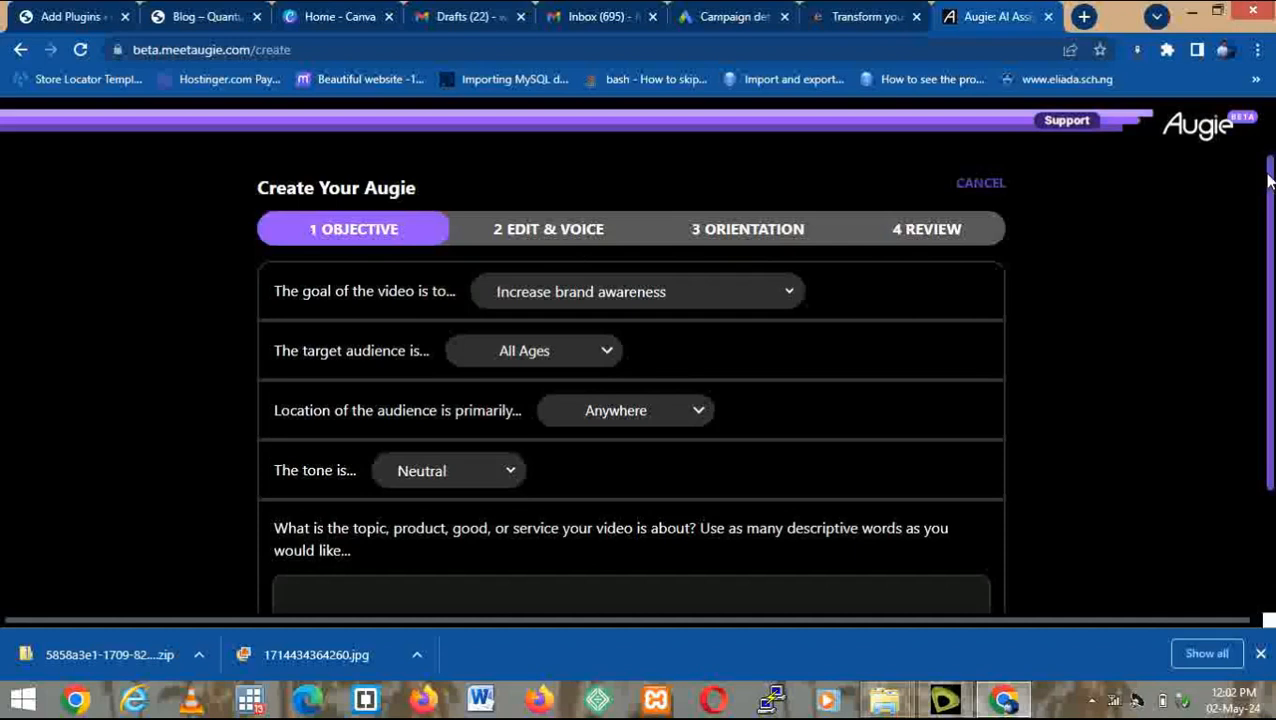
{"action": "scroll", "coordinate": [1271, 180], "scroll_direction": "down", "scroll_amount": 2}
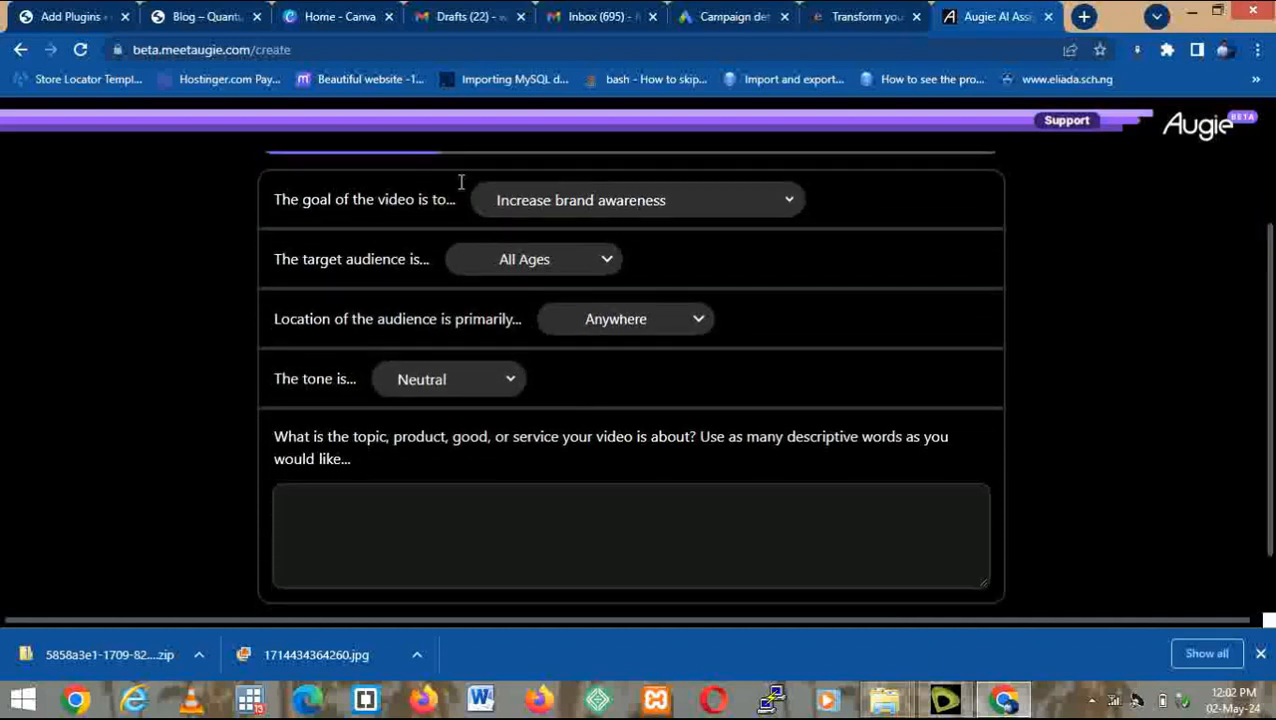
{"action": "left_click", "coordinate": [787, 203]}
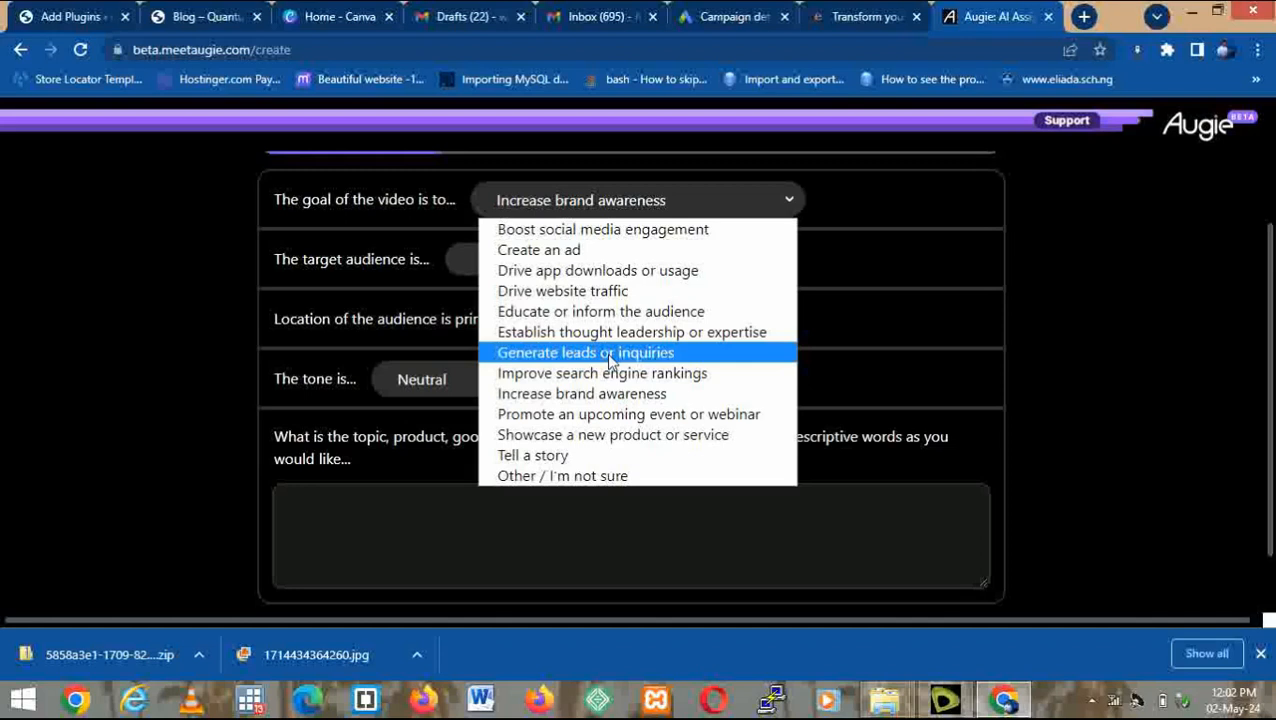
{"action": "left_click", "coordinate": [560, 248]}
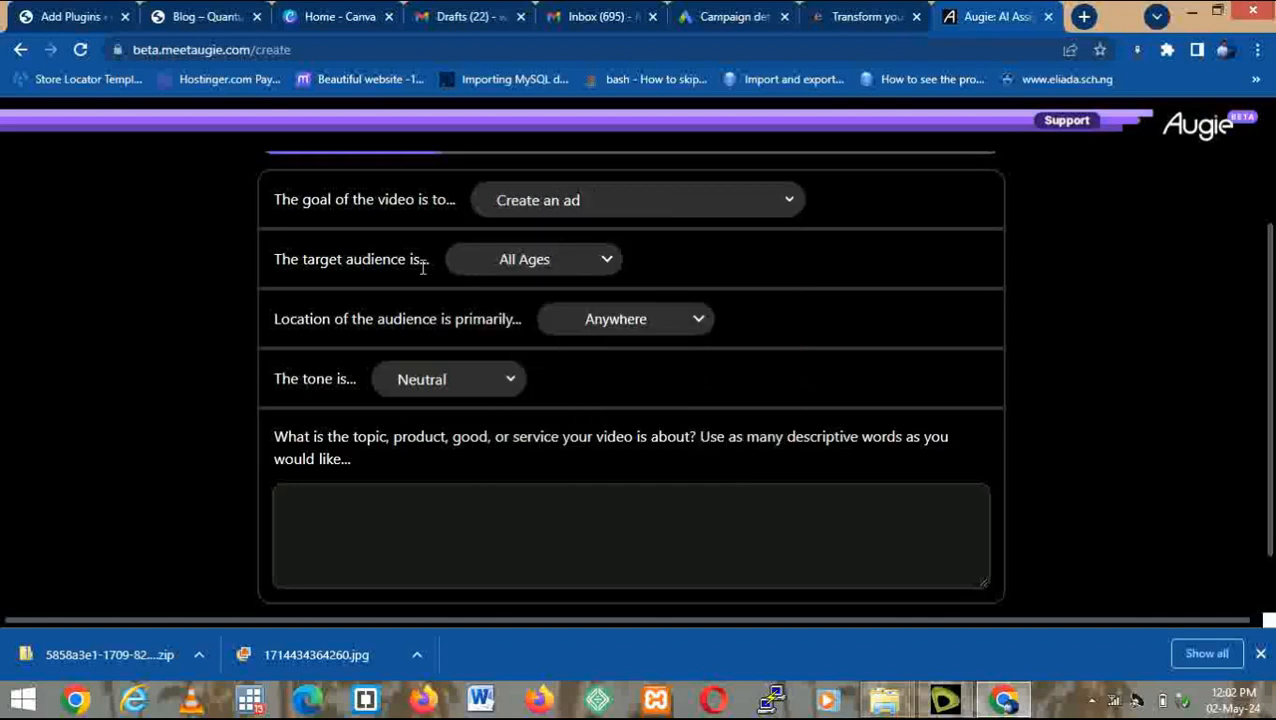
Review the options available for the target audience's age and location.
{"action": "left_click", "coordinate": [606, 264]}
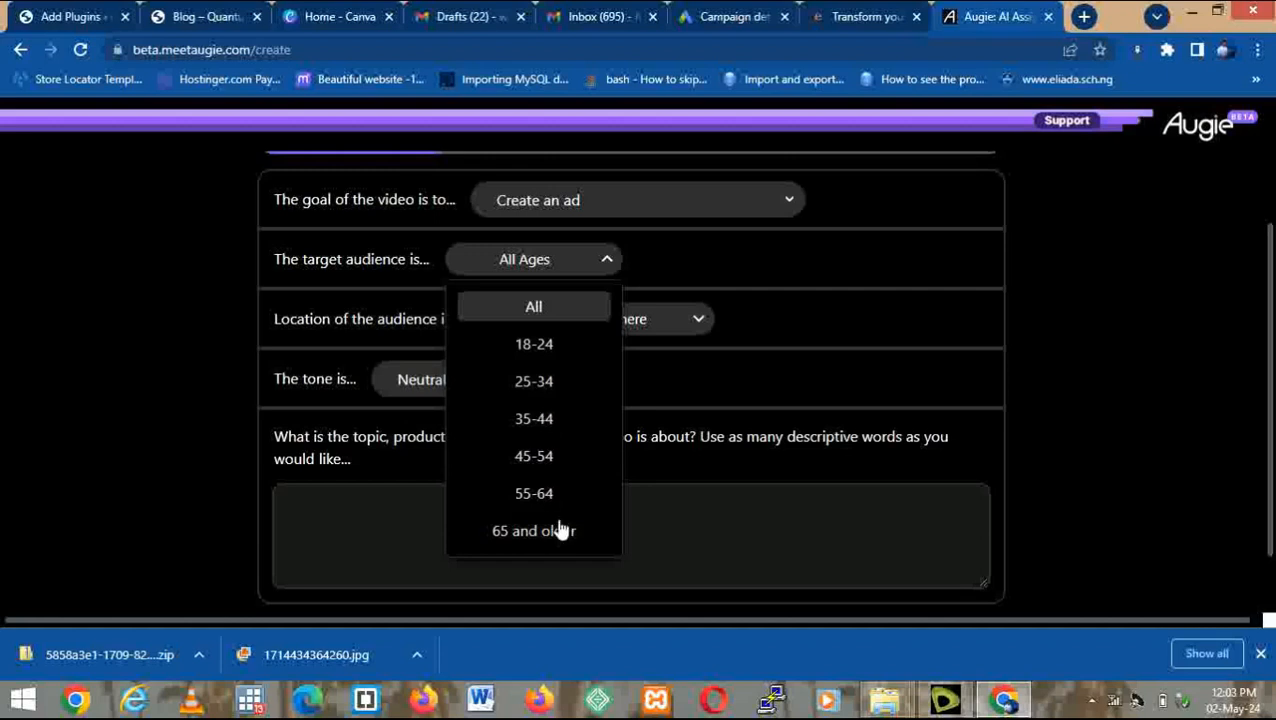
{"action": "left_click", "coordinate": [606, 264]}
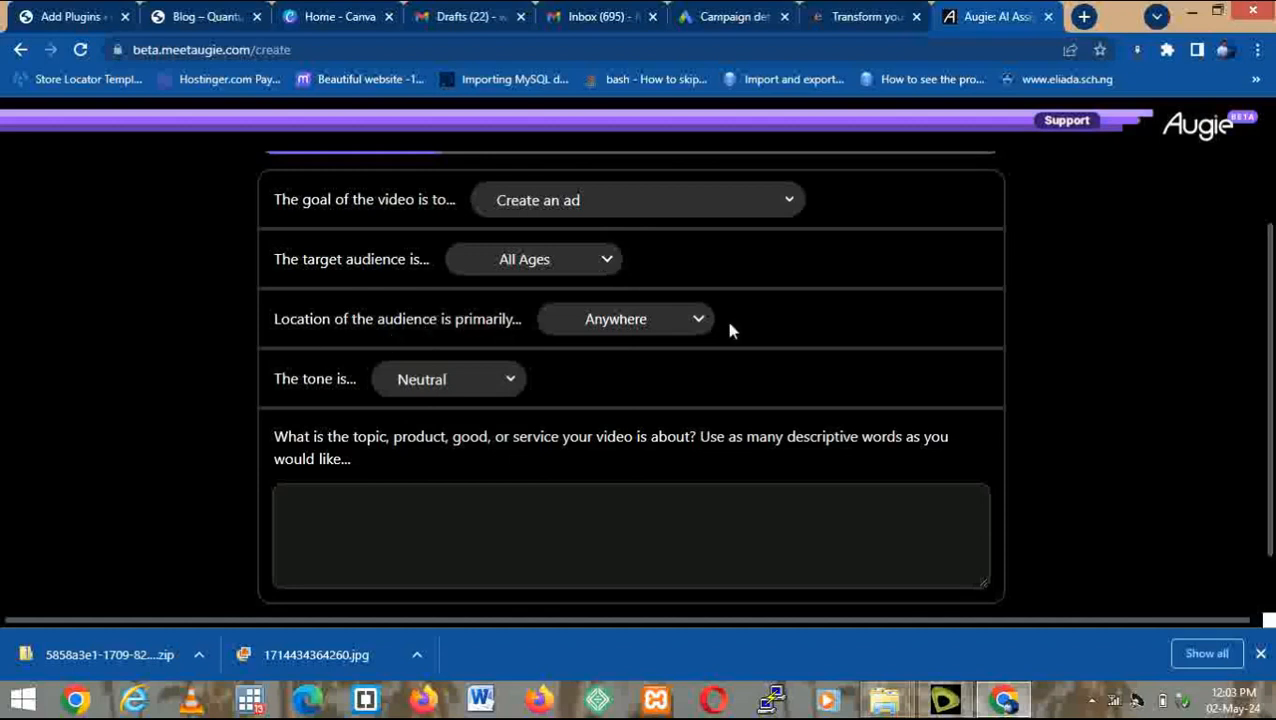
{"action": "left_click", "coordinate": [699, 320]}
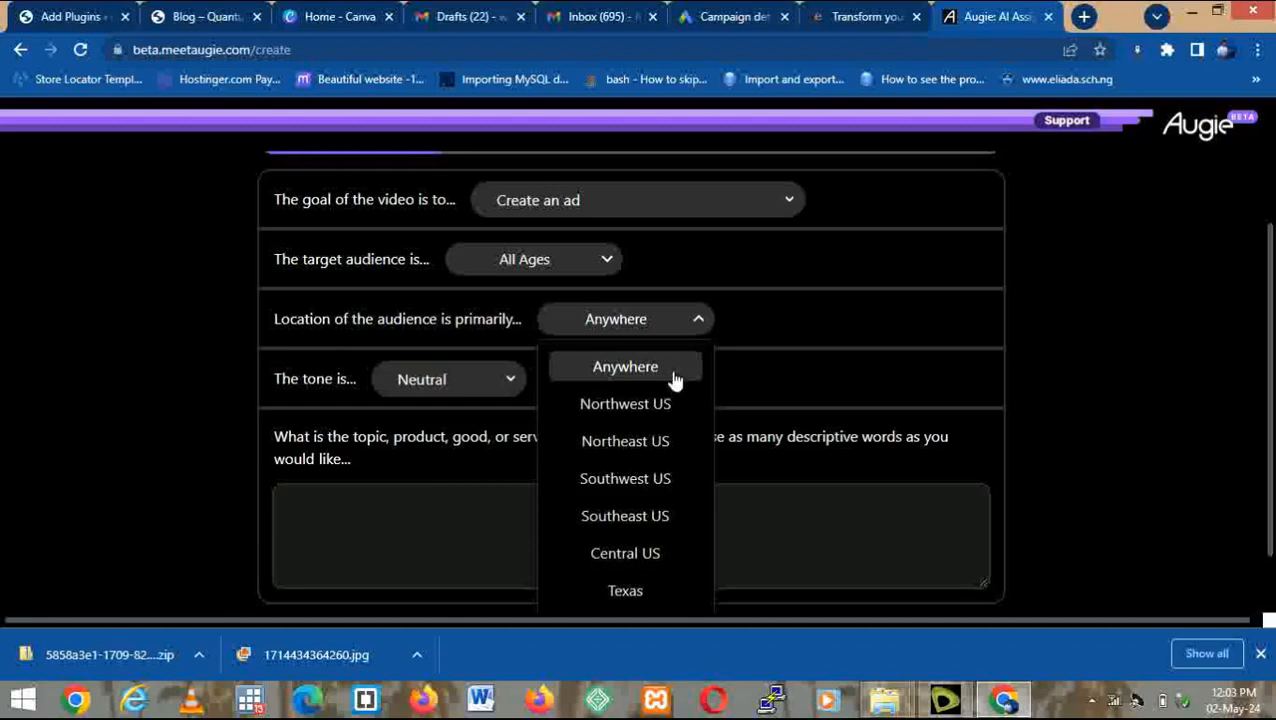
{"action": "left_click", "coordinate": [698, 324]}
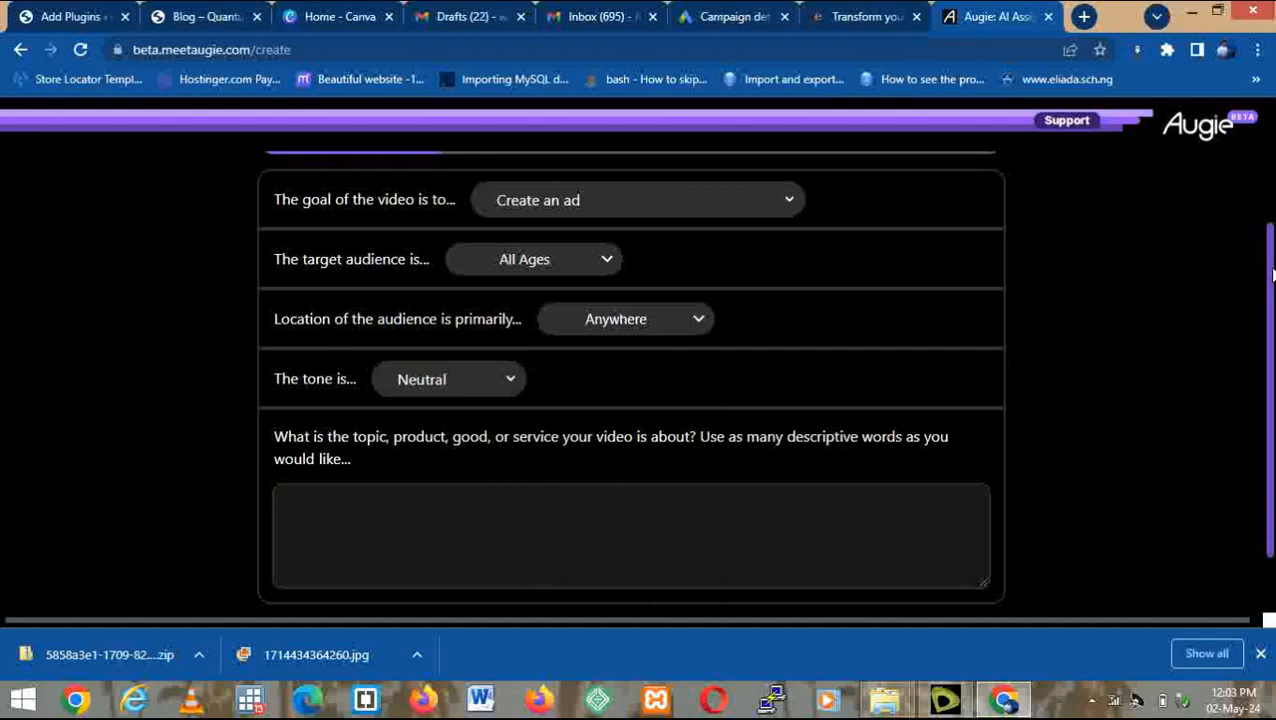
Look through the available tones and set the video's tone to Emotional.
{"action": "scroll", "coordinate": [1272, 275], "scroll_direction": "down", "scroll_amount": 1}
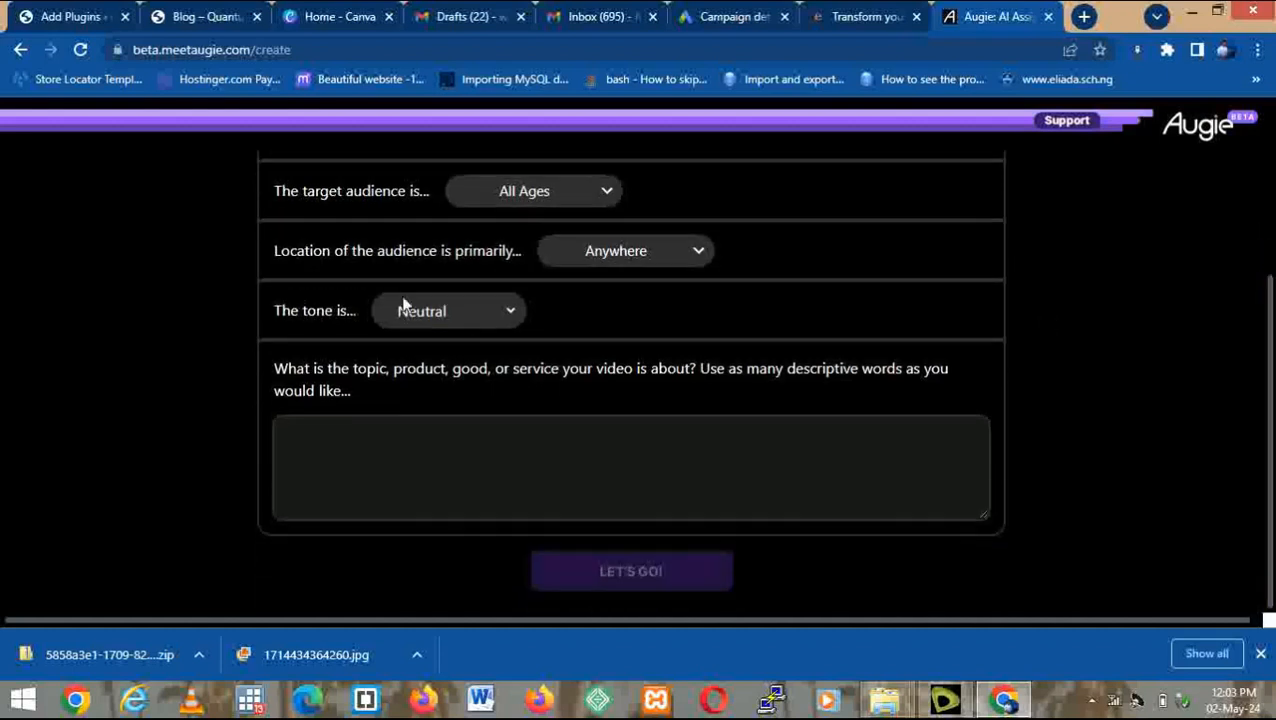
{"action": "left_click", "coordinate": [512, 314]}
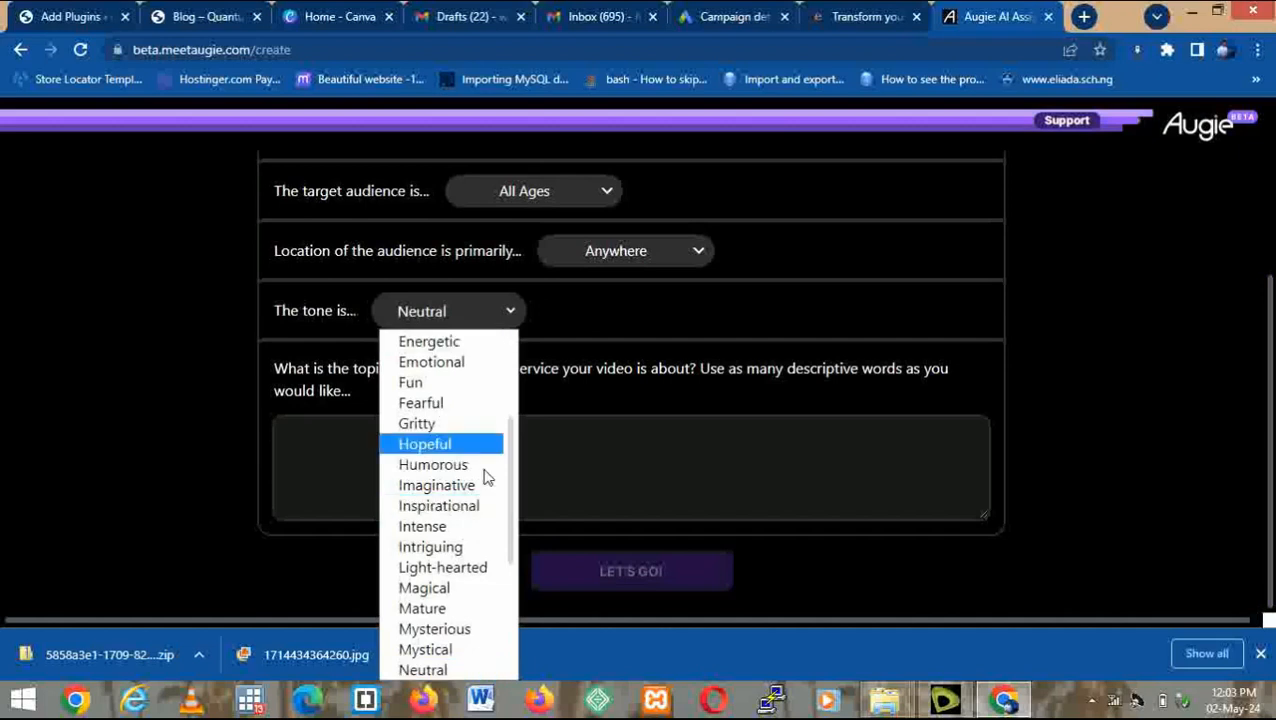
{"action": "left_click_drag", "start_coordinate": [510, 517], "coordinate": [507, 632]}
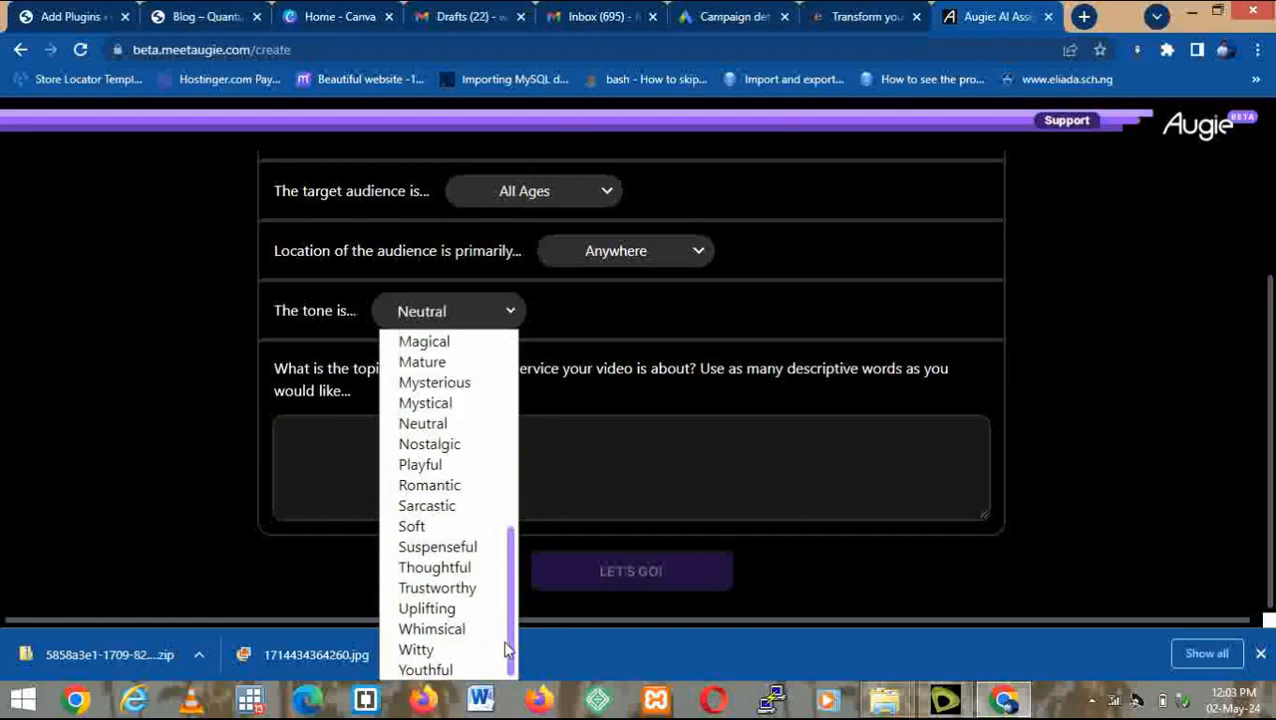
{"action": "scroll", "coordinate": [506, 610], "scroll_direction": "up", "scroll_amount": 1}
{"action": "left_click_drag", "start_coordinate": [503, 607], "coordinate": [510, 405]}
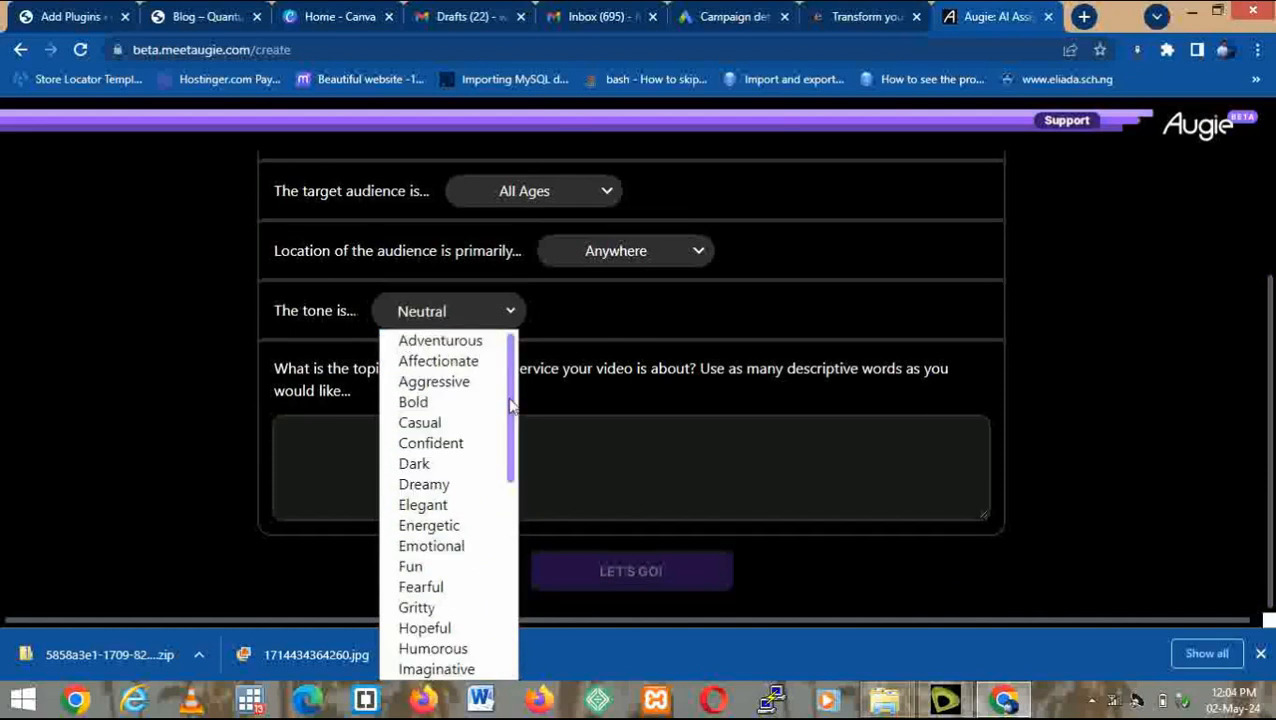
{"action": "left_click", "coordinate": [446, 554]}
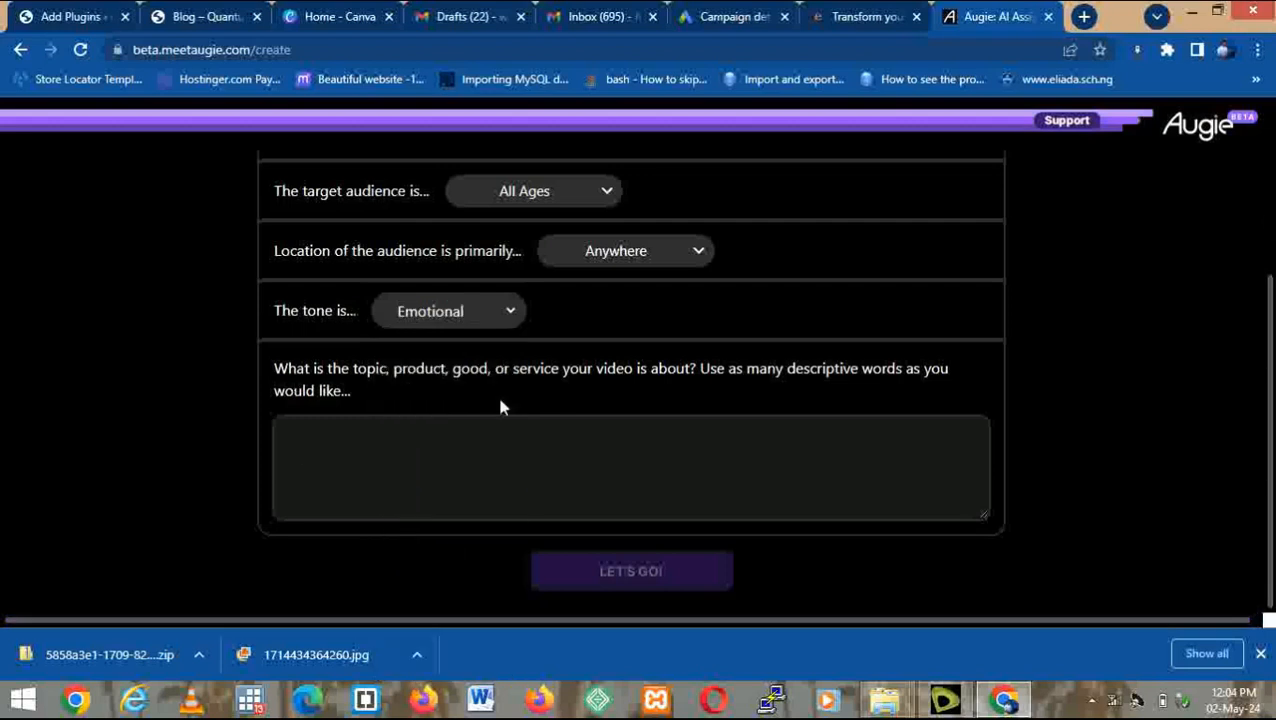
Open Gemini in a new browser tab through a search for "google bard".
{"action": "left_click", "coordinate": [414, 444]}
{"action": "left_click", "coordinate": [1084, 17]}
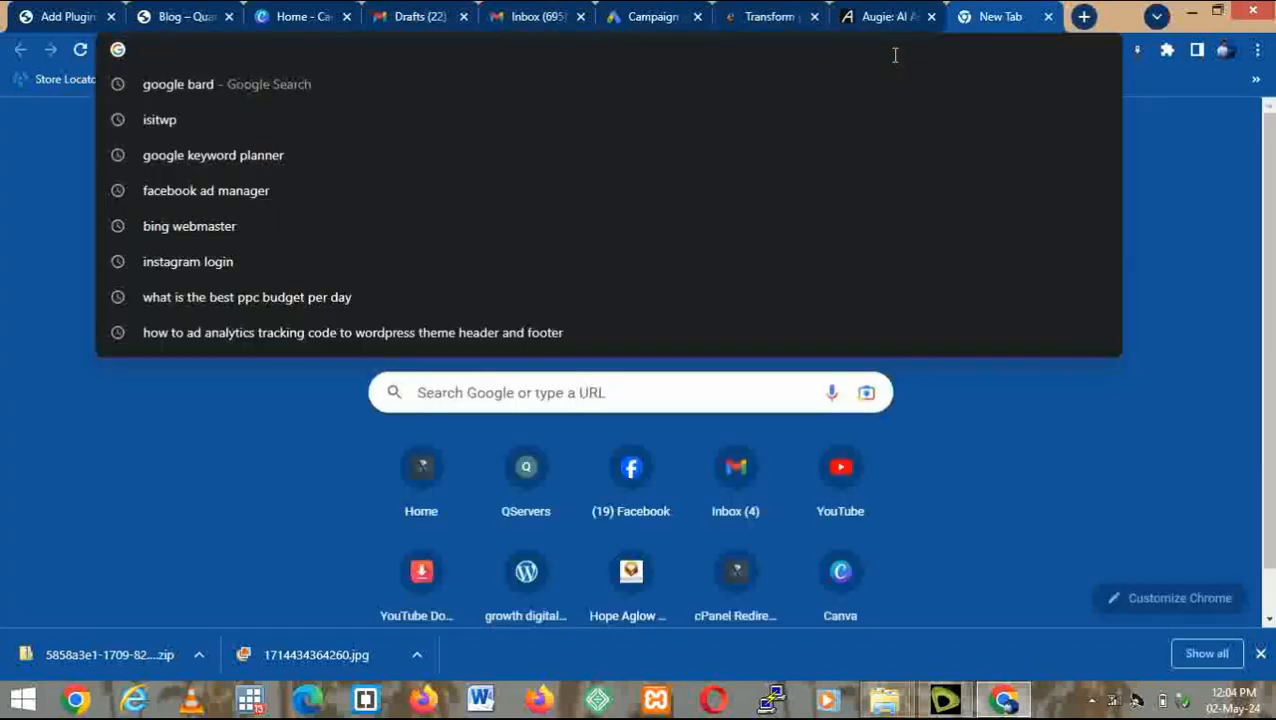
{"action": "type", "text": "goog"}
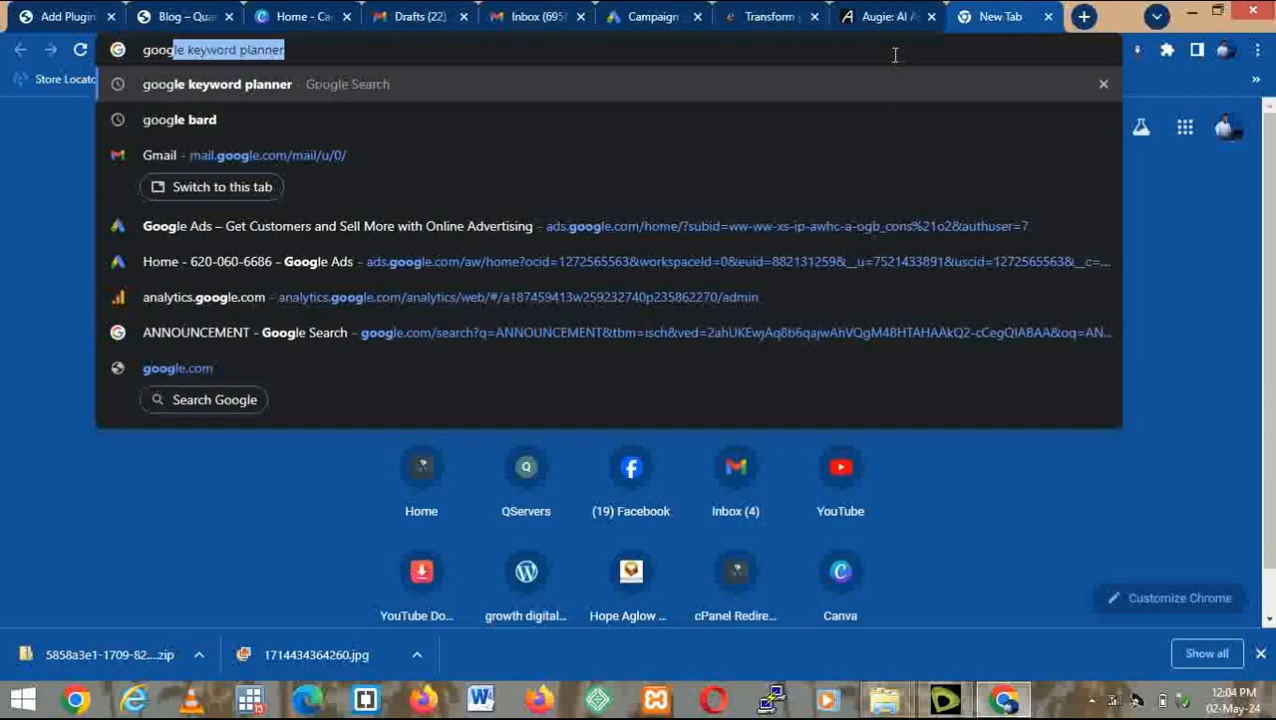
{"action": "type", "text": "le"}
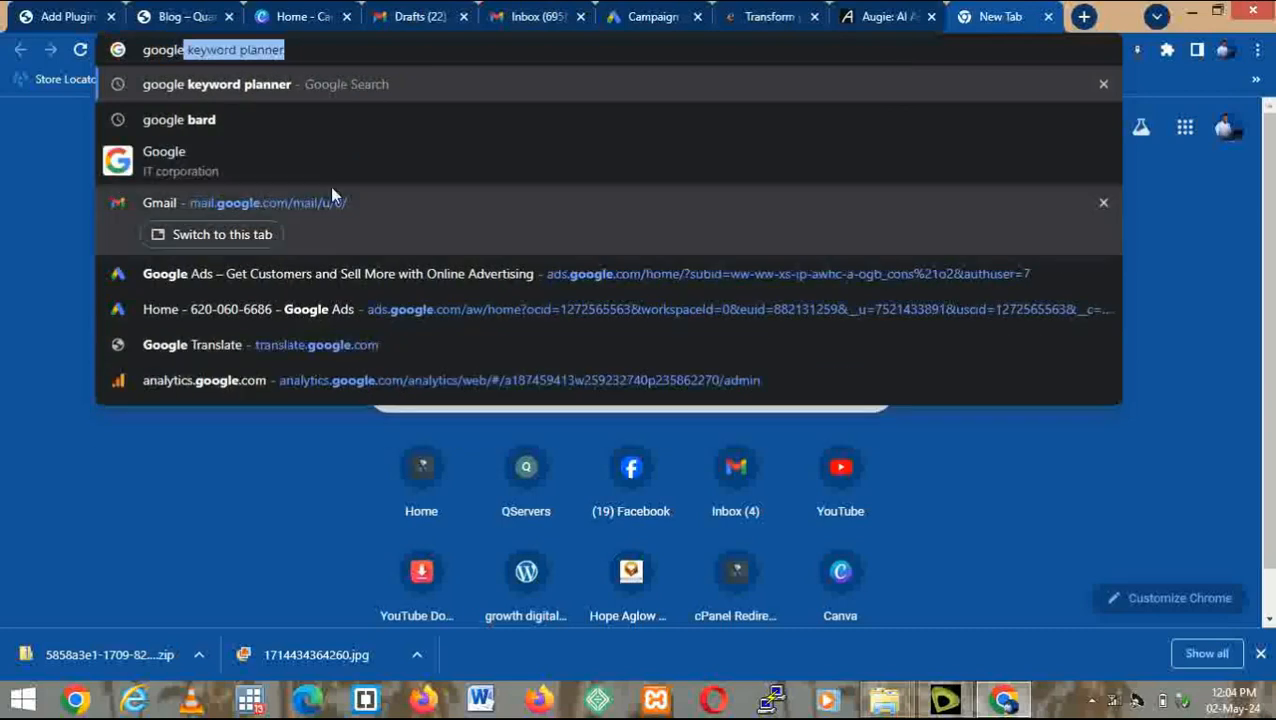
{"action": "key", "text": "Down"}
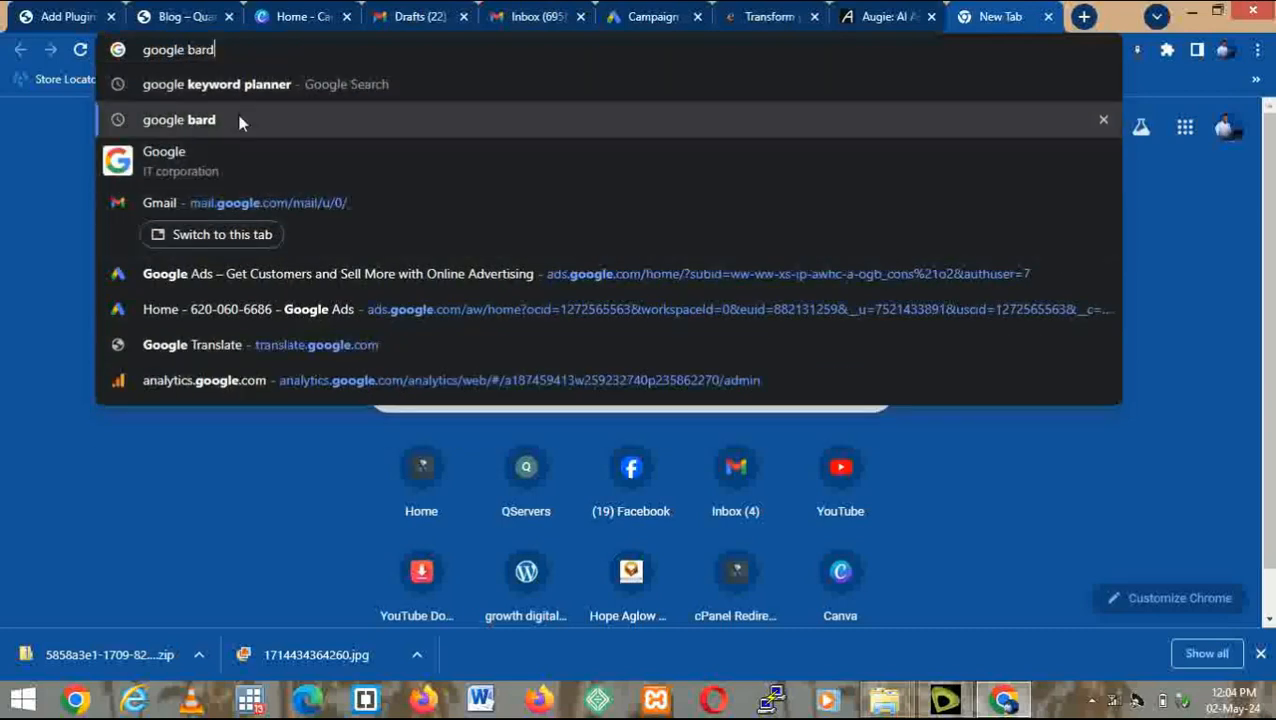
{"action": "key", "text": "Return"}
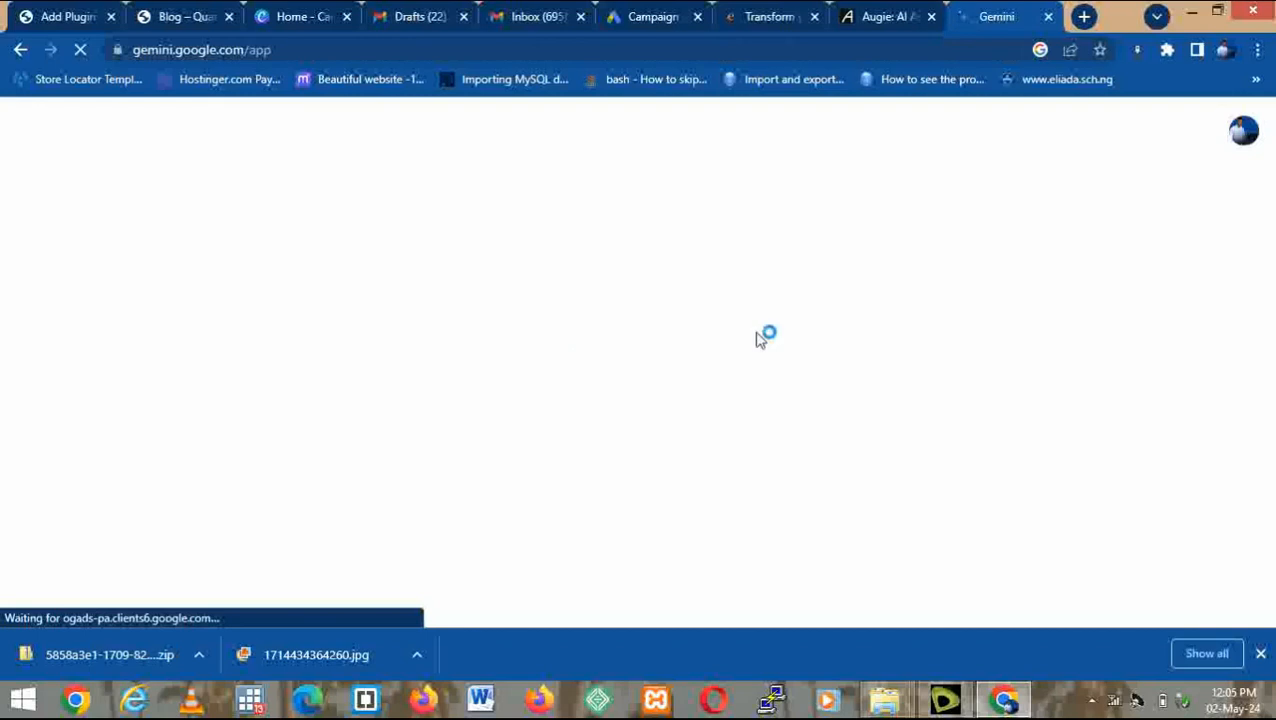
{"action": "left_click", "coordinate": [872, 20]}
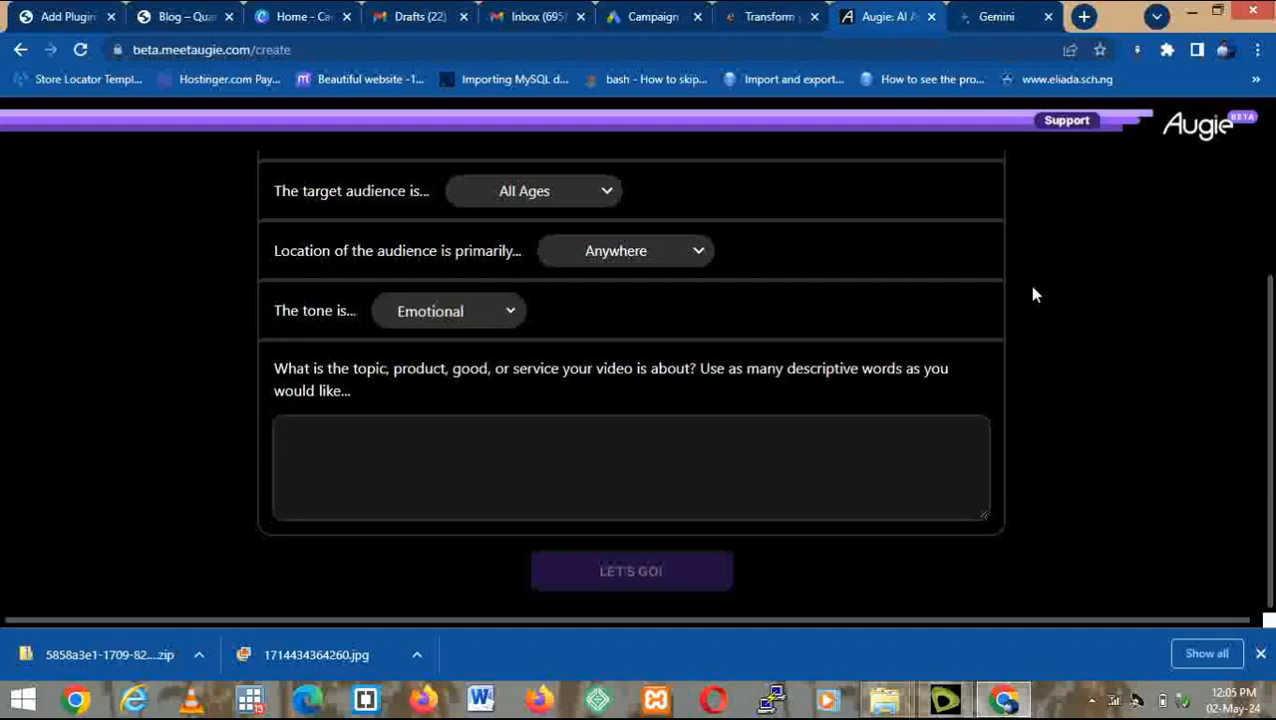
{"action": "left_click", "coordinate": [971, 23]}
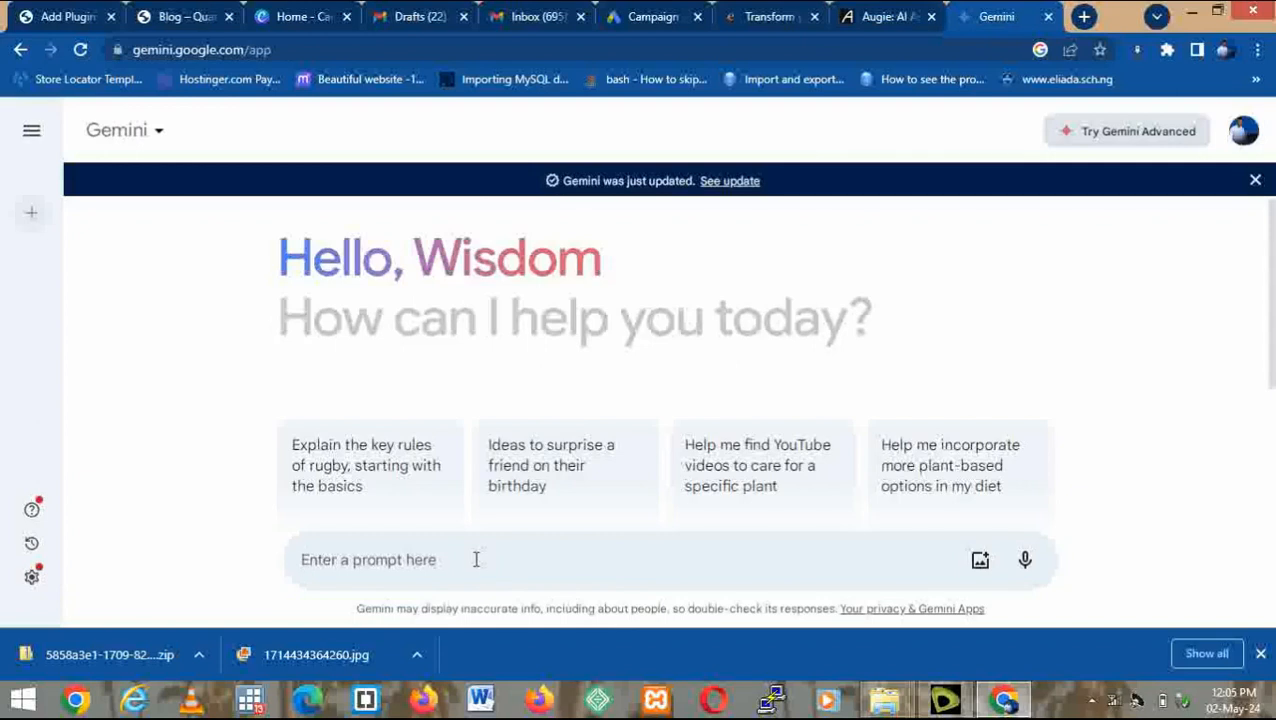
Write the Gemini prompt "generate a marketing video title for a video on the elder abuse".
{"action": "type", "text": "gnerate"}
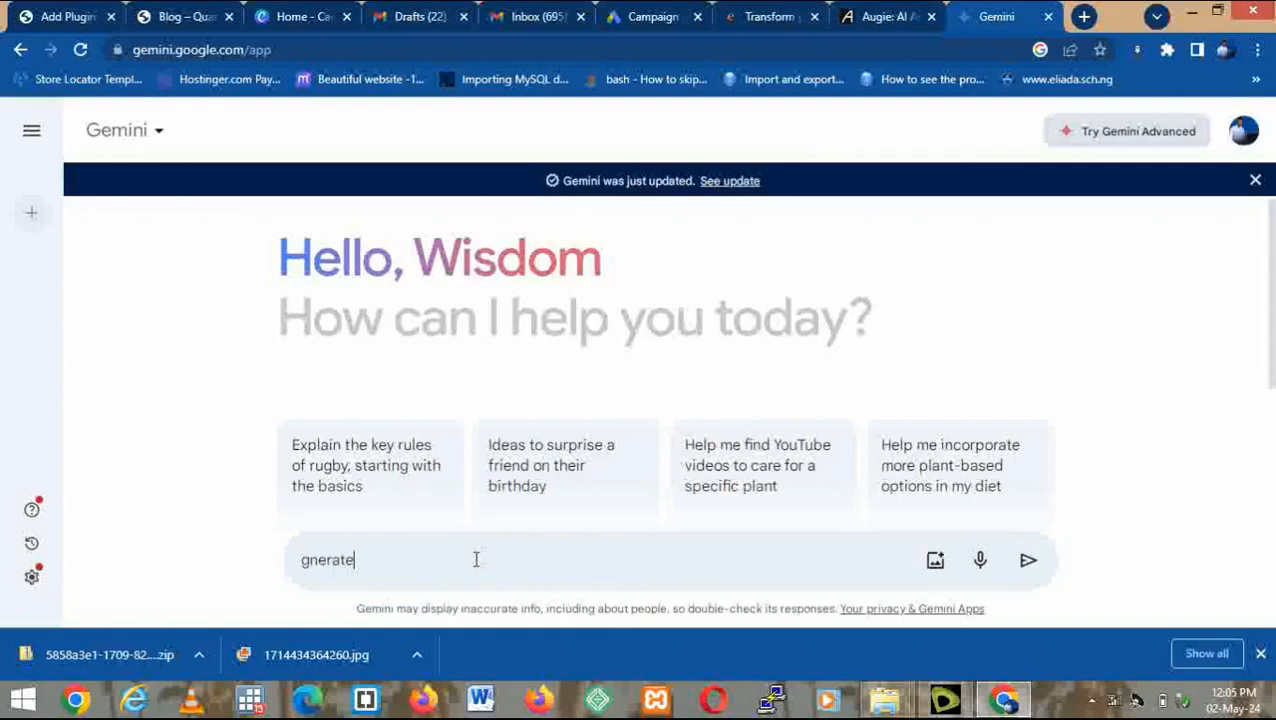
{"action": "key", "text": "Left"}
{"action": "key", "text": "Left"}
{"action": "key", "text": "Left"}
{"action": "key", "text": "Left"}
{"action": "key", "text": "Left"}
{"action": "key", "text": "Left"}
{"action": "type", "text": "e"}
{"action": "key", "text": "Right"}
{"action": "key", "text": "Right"}
{"action": "key", "text": "Right"}
{"action": "key", "text": "Right"}
{"action": "key", "text": "Right"}
{"action": "key", "text": "Right"}
{"action": "type", "text": "a"}
{"action": "key", "text": "BackSpace"}
{"action": "key", "text": "BackSpace"}
{"action": "type", "text": "marketing vo"}
{"action": "type", "text": "de"}
{"action": "key", "text": "BackSpace"}
{"action": "key", "text": "BackSpace"}
{"action": "key", "text": "BackSpace"}
{"action": "type", "text": "ide"}
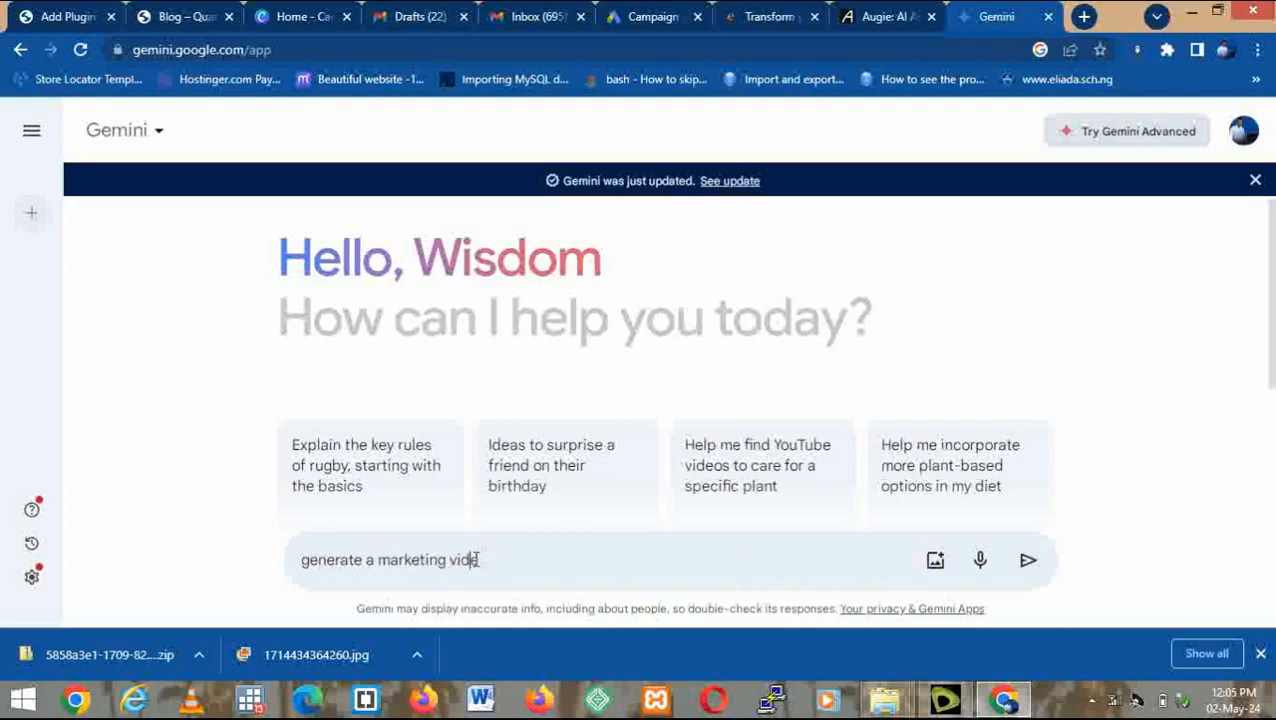
{"action": "type", "text": "o title for"}
{"action": "type", "text": "a video on the"}
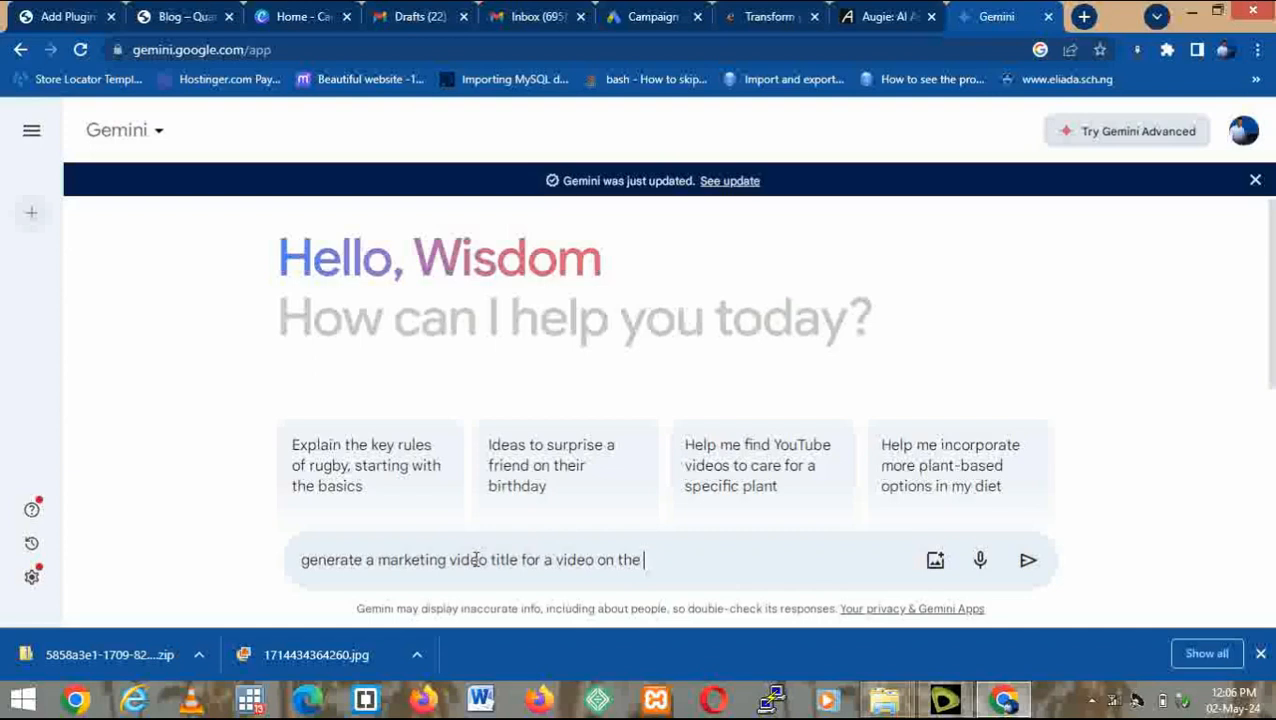
{"action": "type", "text": "elder abuse"}
Change the prompt's request from one title to "10 marketing video titles".
{"action": "key", "text": "Left"}
{"action": "key", "text": "Left"}
{"action": "key", "text": "Left"}
{"action": "key", "text": "Left"}
{"action": "key", "text": "Left"}
{"action": "key", "text": "Left"}
{"action": "key", "text": "Left"}
{"action": "key", "text": "Left"}
{"action": "key", "text": "Left"}
{"action": "key", "text": "Left"}
{"action": "key", "text": "Left"}
{"action": "key", "text": "Left"}
{"action": "key", "text": "Left"}
{"action": "key", "text": "Left"}
{"action": "key", "text": "Left"}
{"action": "key", "text": "Left"}
{"action": "key", "text": "Left"}
{"action": "key", "text": "Left"}
{"action": "key", "text": "Left"}
{"action": "key", "text": "Left"}
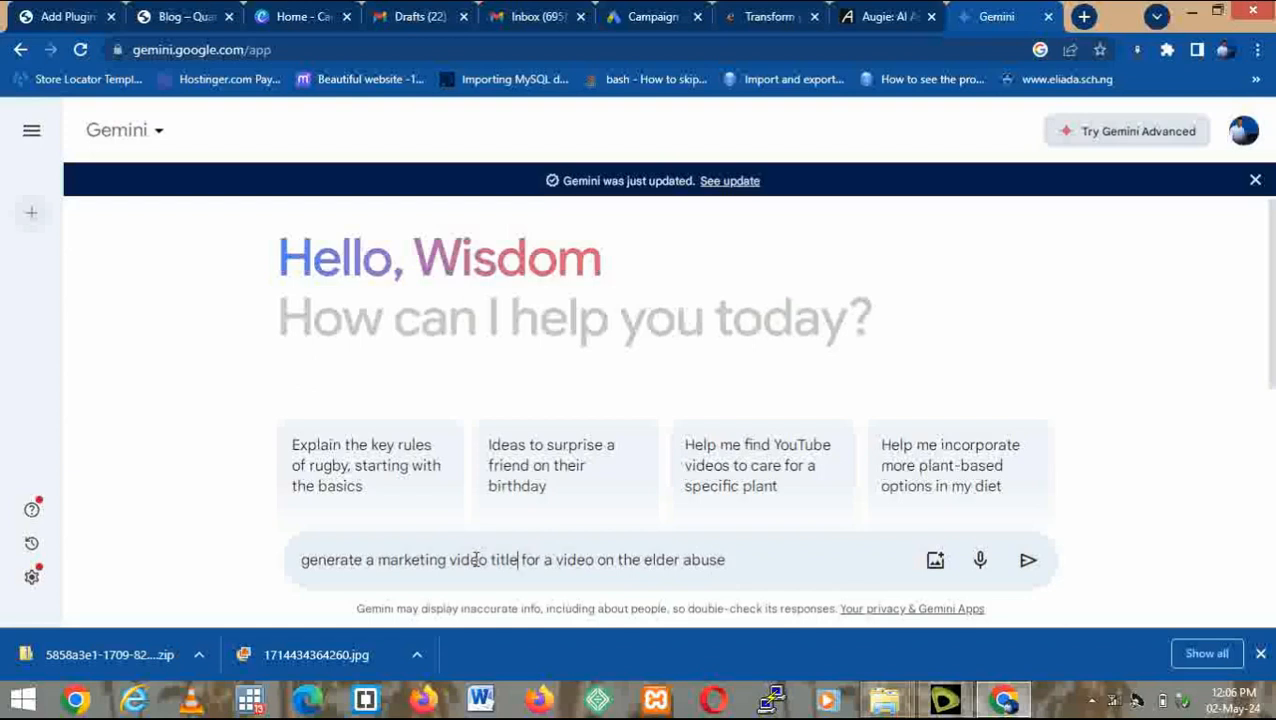
{"action": "key", "text": "Left"}
{"action": "key", "text": "Left"}
{"action": "key", "text": "Left"}
{"action": "key", "text": "Left"}
{"action": "key", "text": "Left"}
{"action": "key", "text": "Left"}
{"action": "key", "text": "shift+Left"}
{"action": "type", "text": "10"}
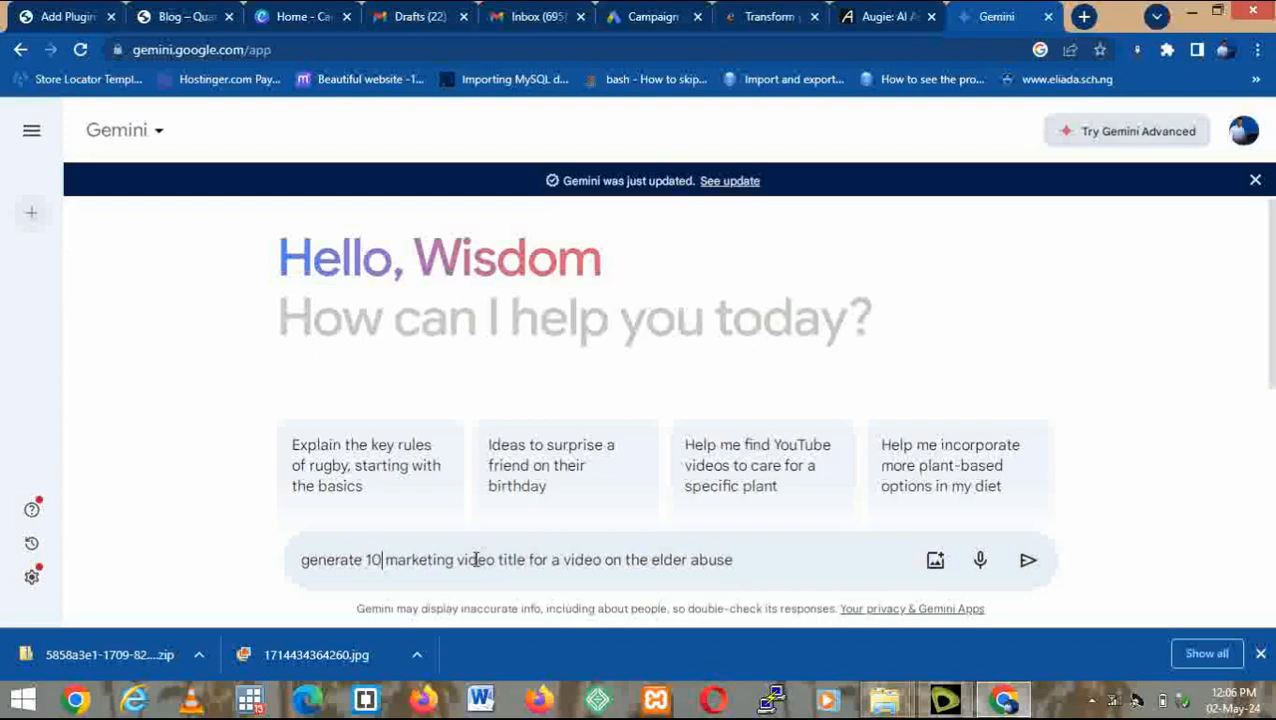
{"action": "left_click", "coordinate": [527, 561]}
{"action": "type", "text": "s"}
Extend the end of the prompt with "in the United States of America and the importance of right choices of caregivers".
{"action": "left_click", "coordinate": [746, 563]}
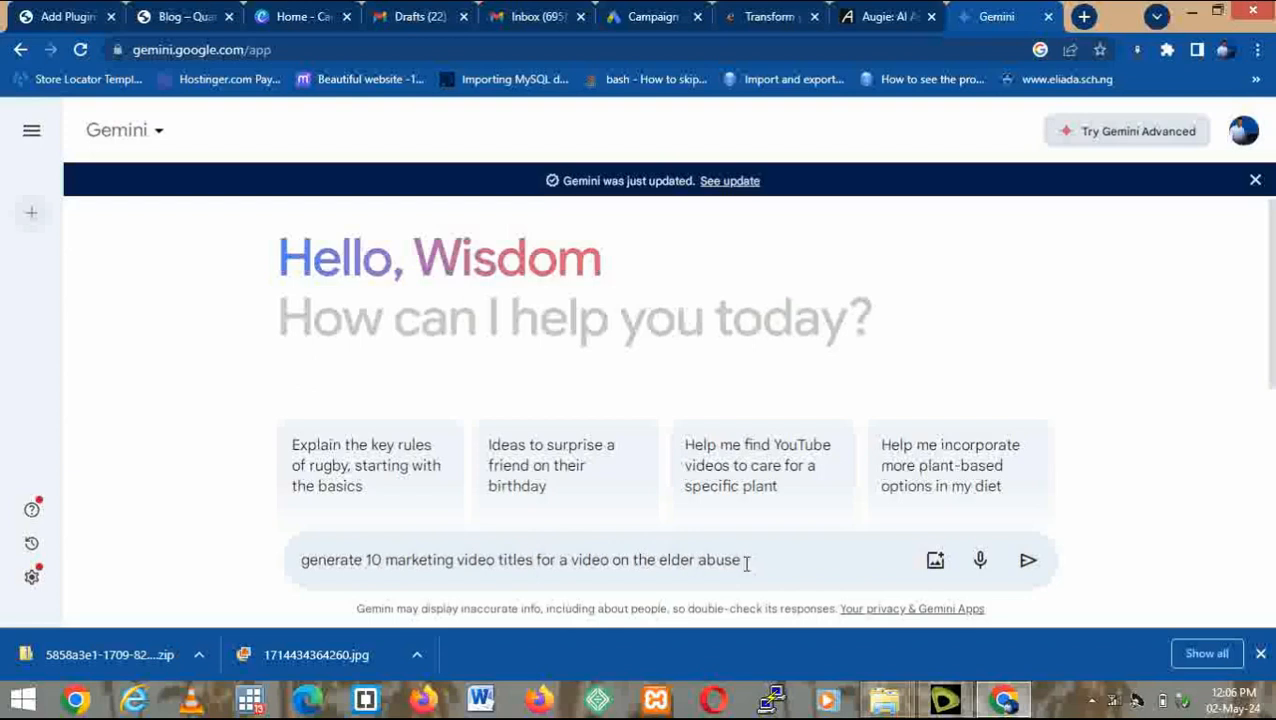
{"action": "type", "text": "in the United State"}
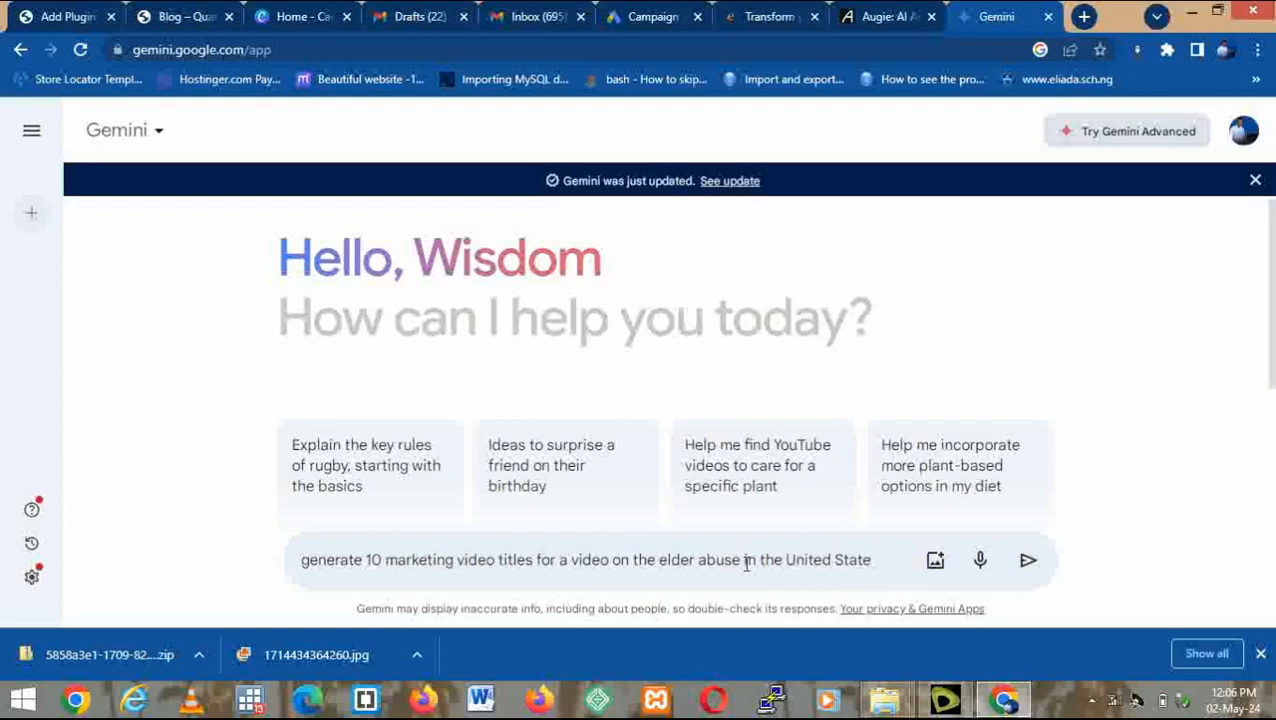
{"action": "type", "text": "s of "}
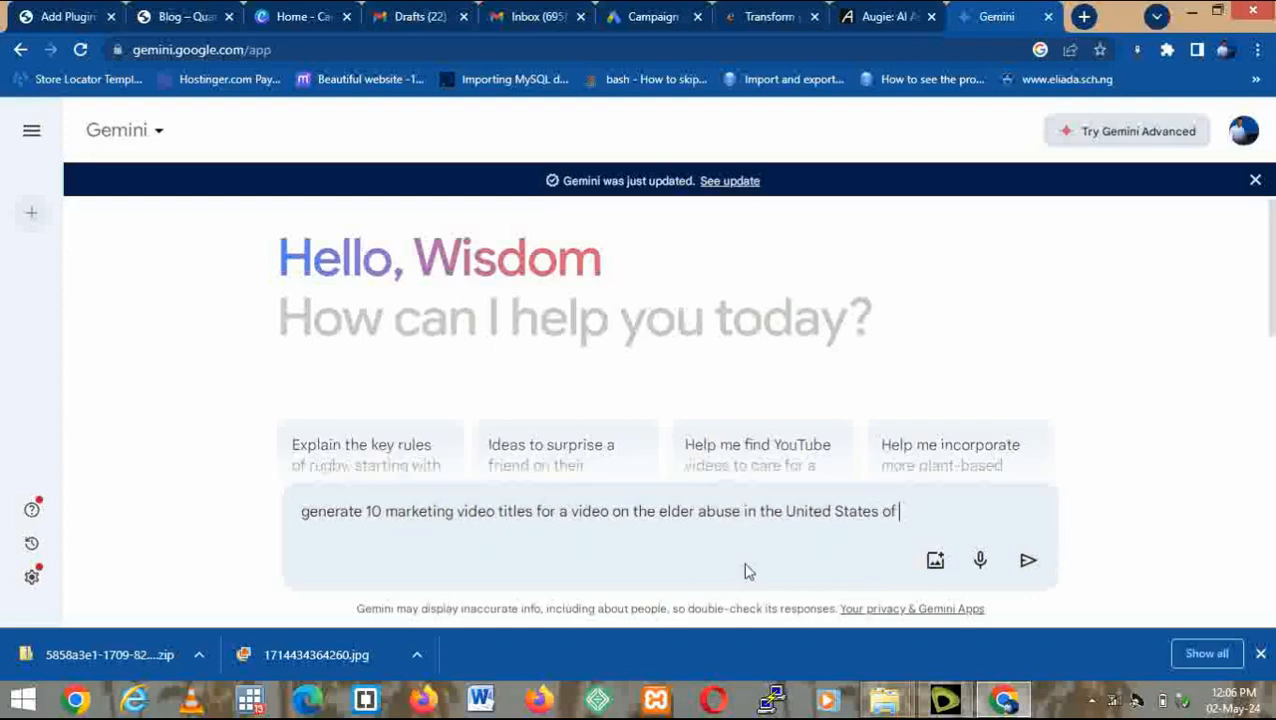
{"action": "type", "text": "Ameria and"}
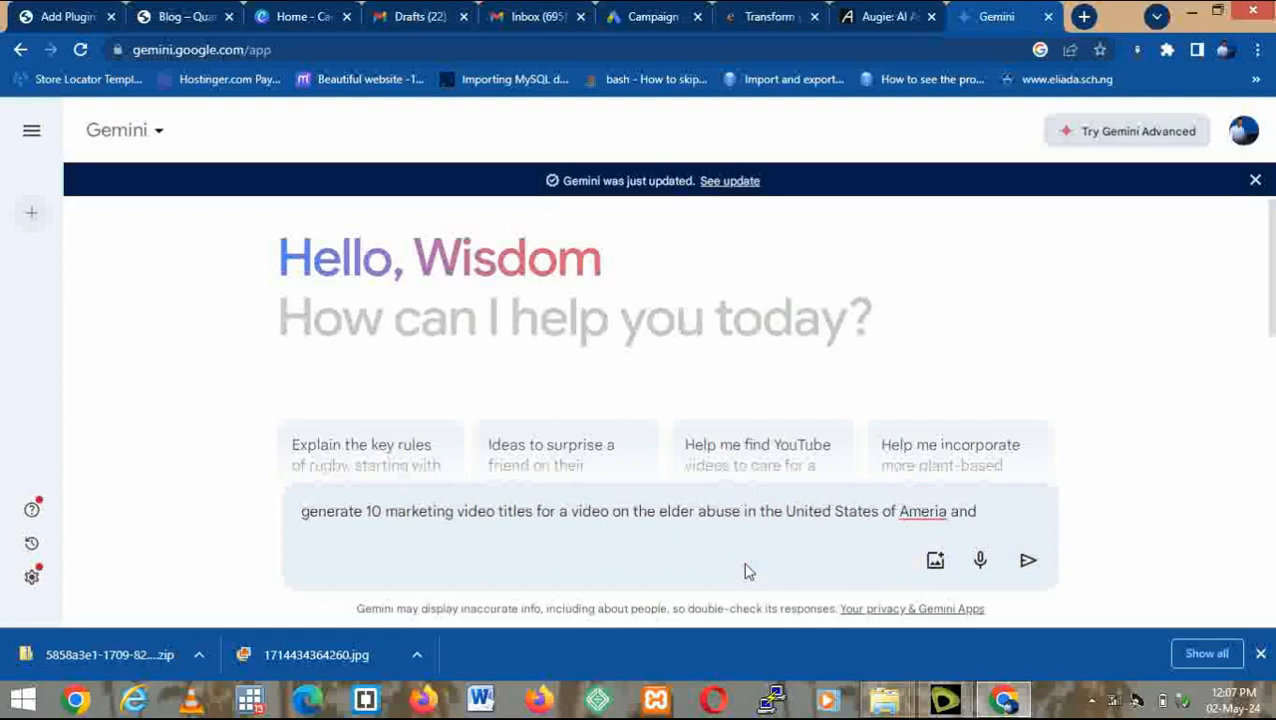
{"action": "key", "text": "Left"}
{"action": "key", "text": "Left"}
{"action": "key", "text": "Left"}
{"action": "key", "text": "Left"}
{"action": "key", "text": "Left"}
{"action": "key", "text": "Left"}
{"action": "type", "text": "c"}
{"action": "key", "text": "Right"}
{"action": "key", "text": "Right"}
{"action": "key", "text": "Right"}
{"action": "key", "text": "Right"}
{"action": "key", "text": "Right"}
{"action": "type", "text": "the "}
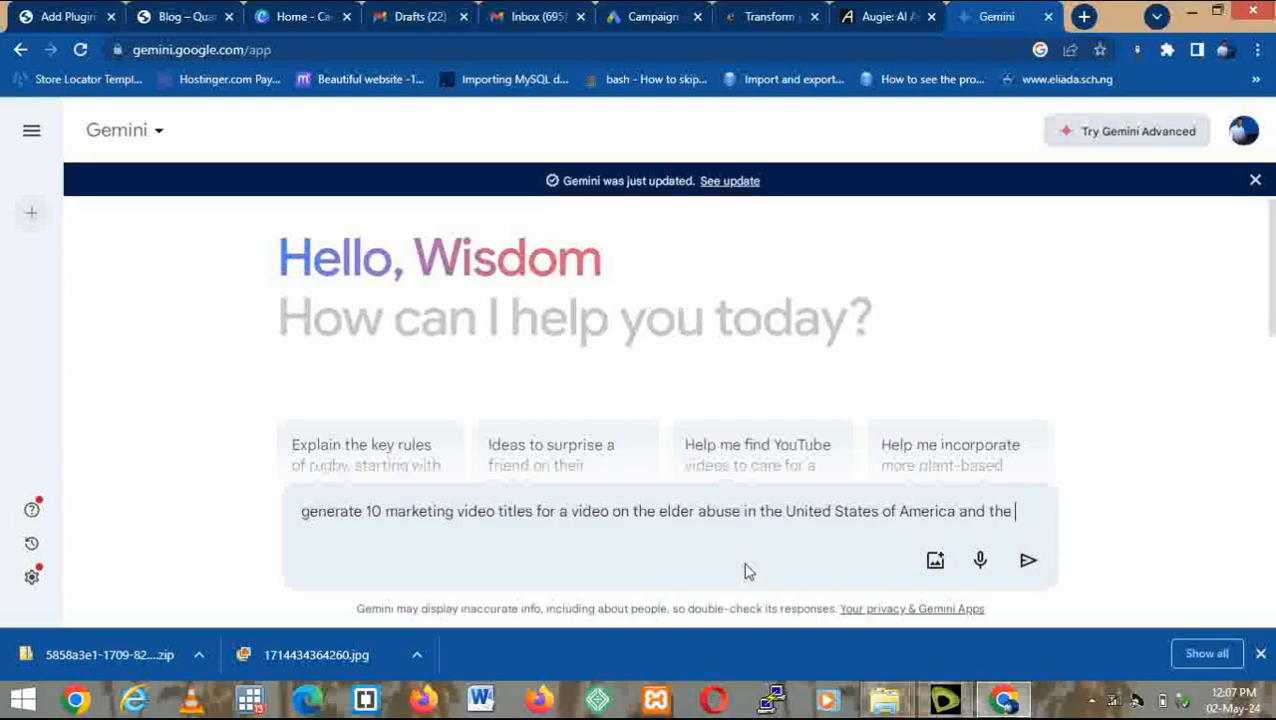
{"action": "type", "text": "importamc"}
{"action": "key", "text": "BackSpace"}
{"action": "key", "text": "BackSpace"}
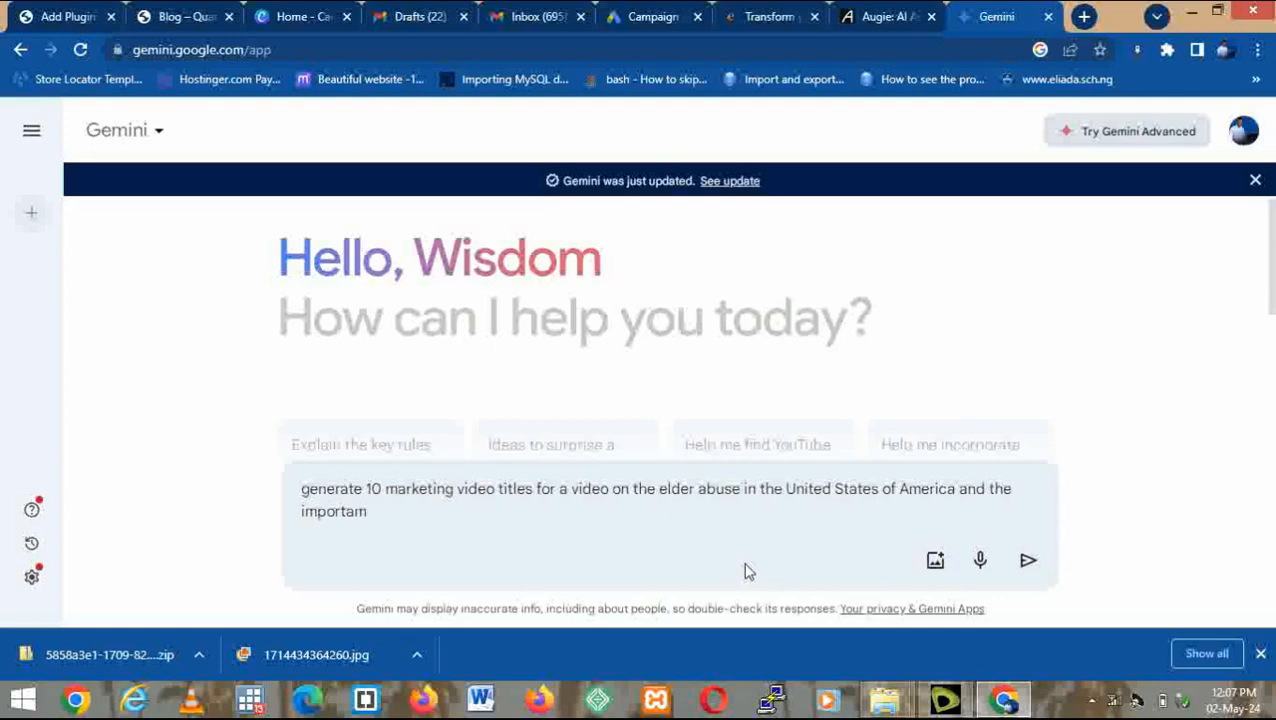
{"action": "type", "text": "nce of right choices of caregivers"}
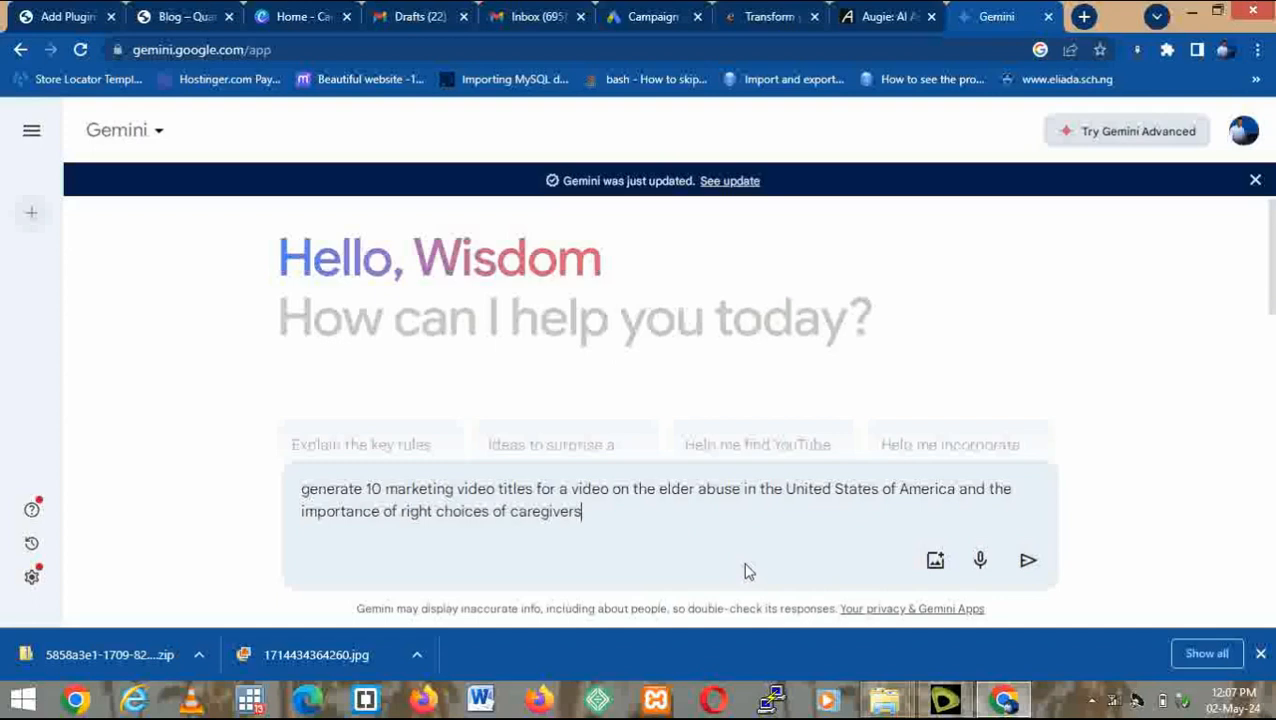
{"action": "key", "text": "Left"}
{"action": "key", "text": "Left"}
{"action": "key", "text": "Left"}
{"action": "key", "text": "Left"}
{"action": "key", "text": "Left"}
{"action": "key", "text": "Left"}
{"action": "key", "text": "Left"}
{"action": "key", "text": "Left"}
{"action": "key", "text": "Left"}
{"action": "key", "text": "Left"}
{"action": "type", "text": "senior"}
{"action": "key", "text": "BackSpace"}
{"action": "key", "text": "BackSpace"}
{"action": "key", "text": "BackSpace"}
{"action": "key", "text": "BackSpace"}
{"action": "key", "text": "BackSpace"}
{"action": "key", "text": "BackSpace"}
{"action": "key", "text": "Right"}
{"action": "key", "text": "Right"}
{"action": "key", "text": "Right"}
{"action": "key", "text": "Right"}
{"action": "key", "text": "Right"}
{"action": "key", "text": "Right"}
{"action": "key", "text": "Right"}
{"action": "key", "text": "Right"}
{"action": "key", "text": "Right"}
{"action": "key", "text": "Right"}
Add "for seniors" to the end of the prompt and submit it.
{"action": "type", "text": "for seniors"}
{"action": "key", "text": "Return"}
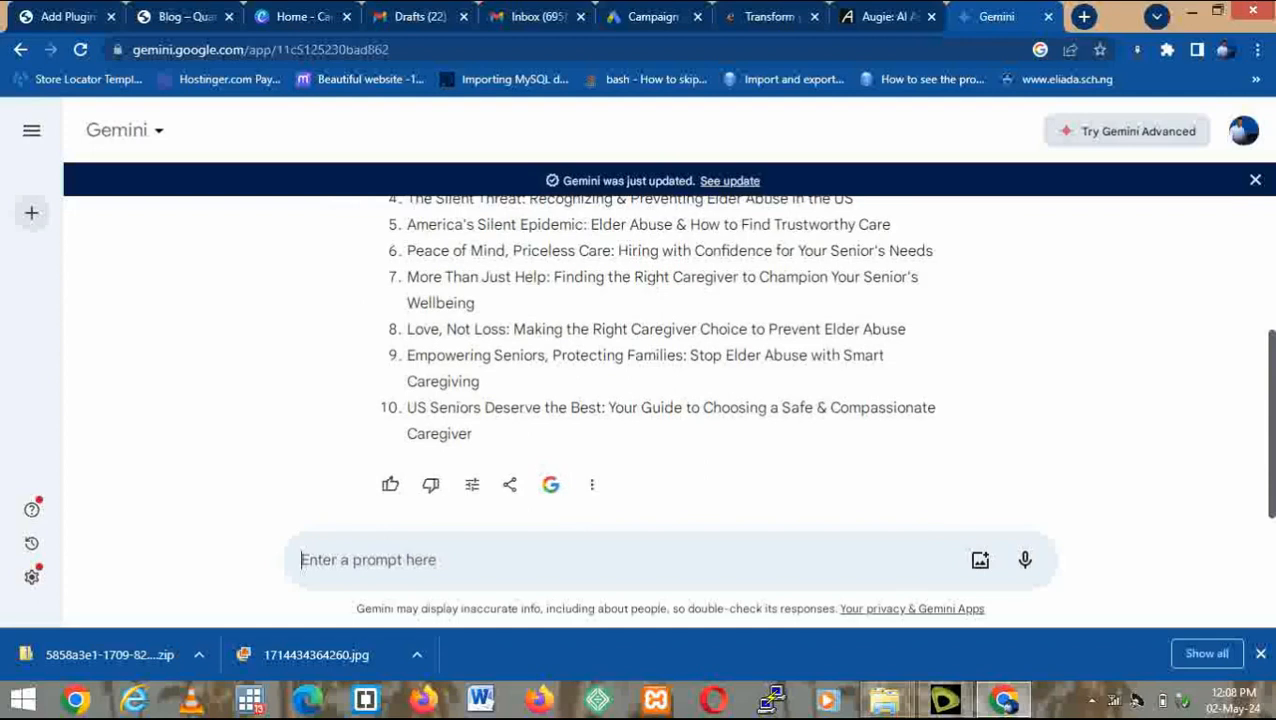
Copy the title "Safeguarding Our Seniors: Stop Elder Abuse with the Right Caregiver" into Augie as the video topic and generate the script.
{"action": "left_click_drag", "start_coordinate": [1273, 407], "coordinate": [1254, 337]}
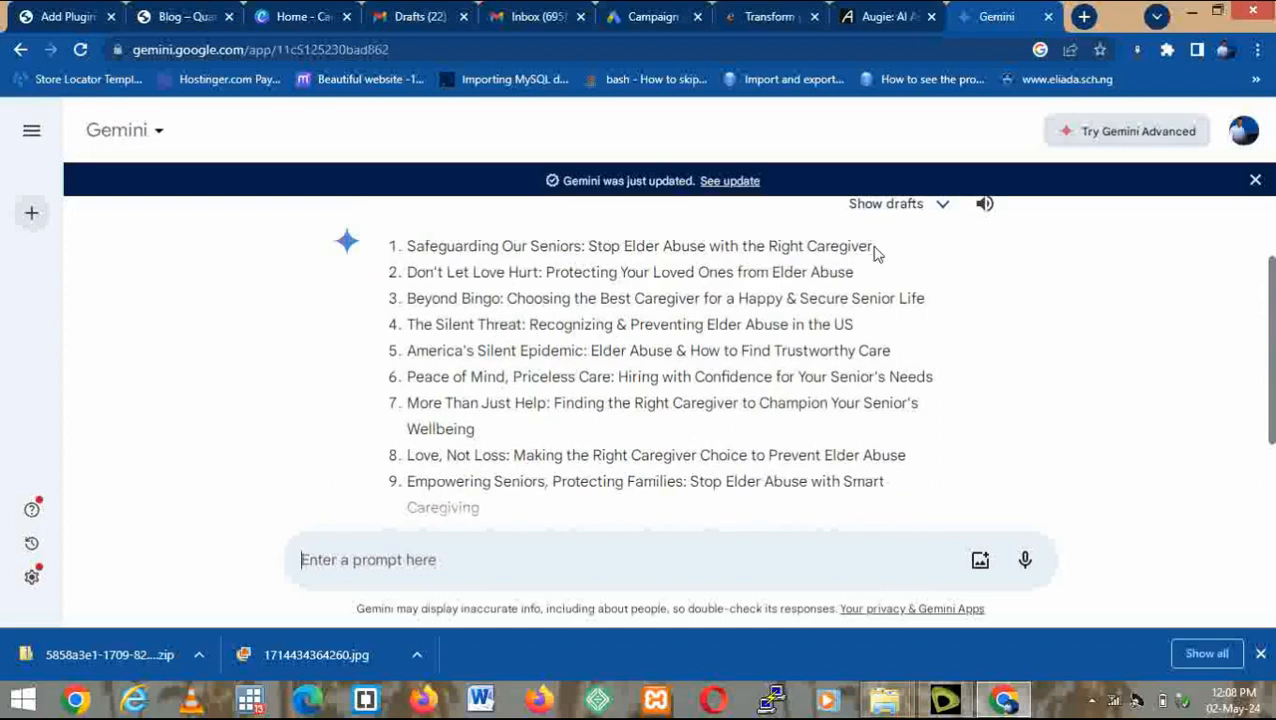
{"action": "left_click_drag", "start_coordinate": [871, 250], "coordinate": [408, 245]}
{"action": "key", "text": "ctrl+c"}
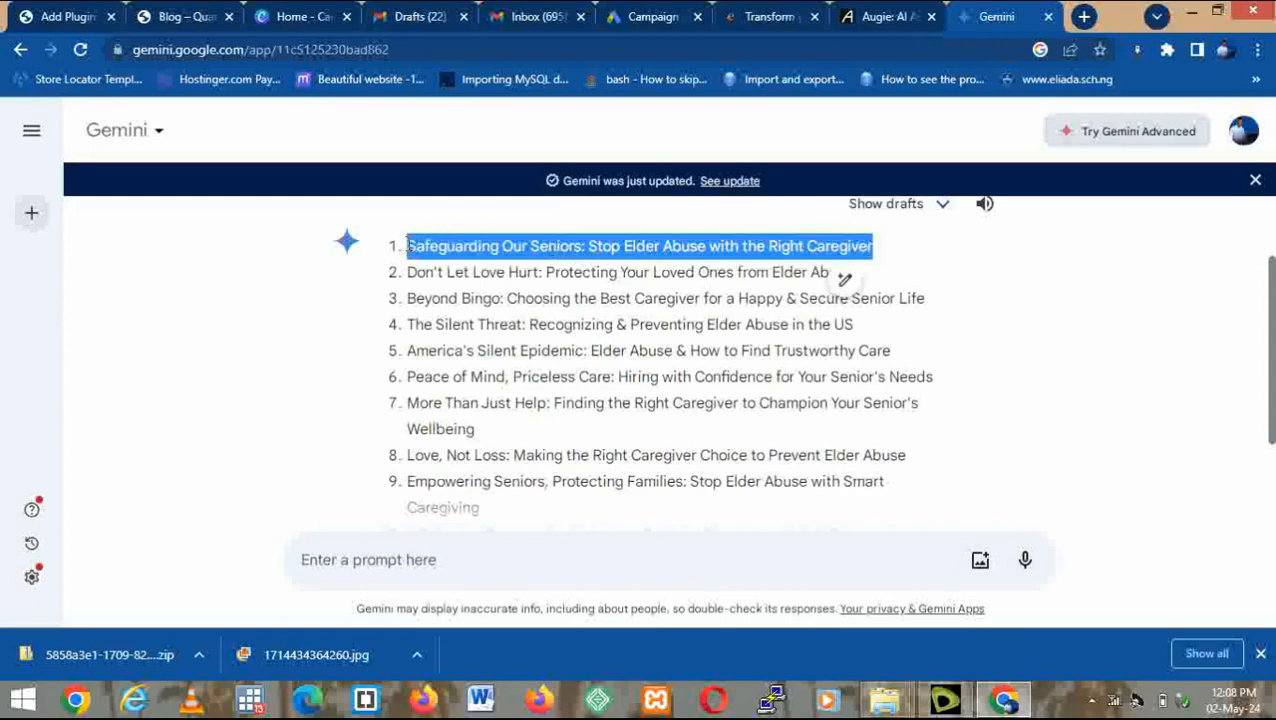
{"action": "left_click", "coordinate": [886, 16]}
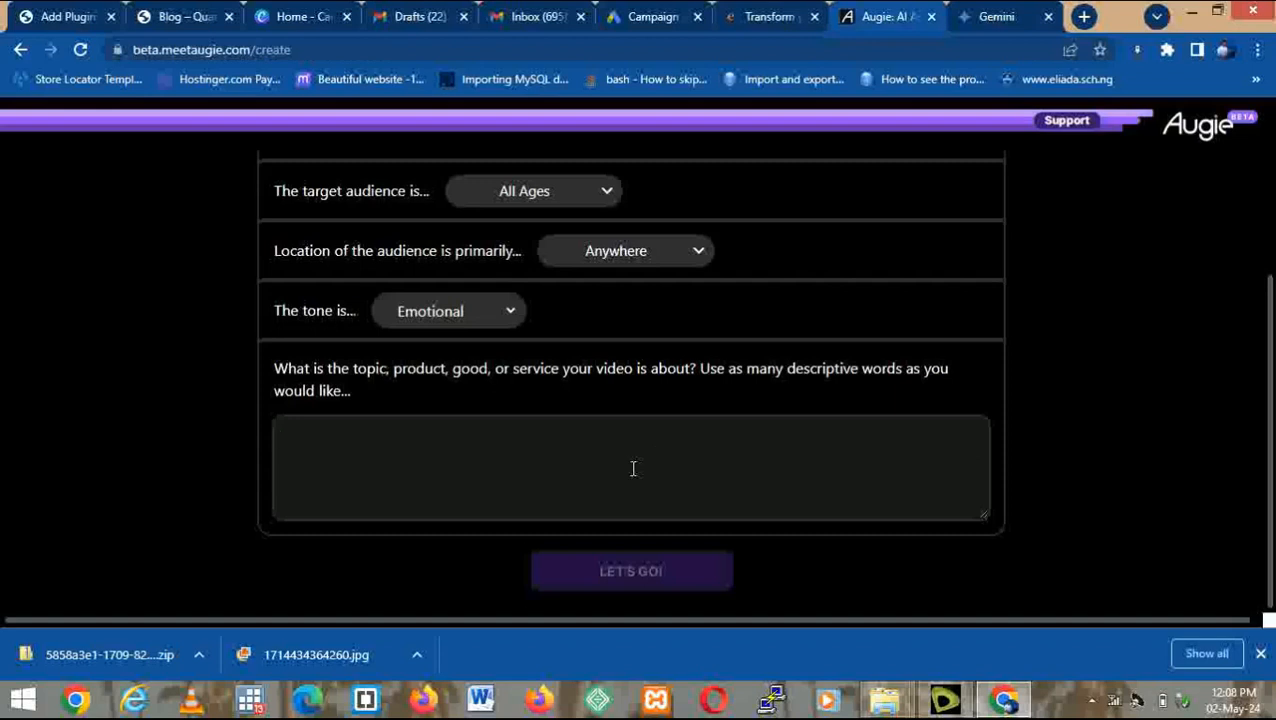
{"action": "key", "text": "ctrl+v"}
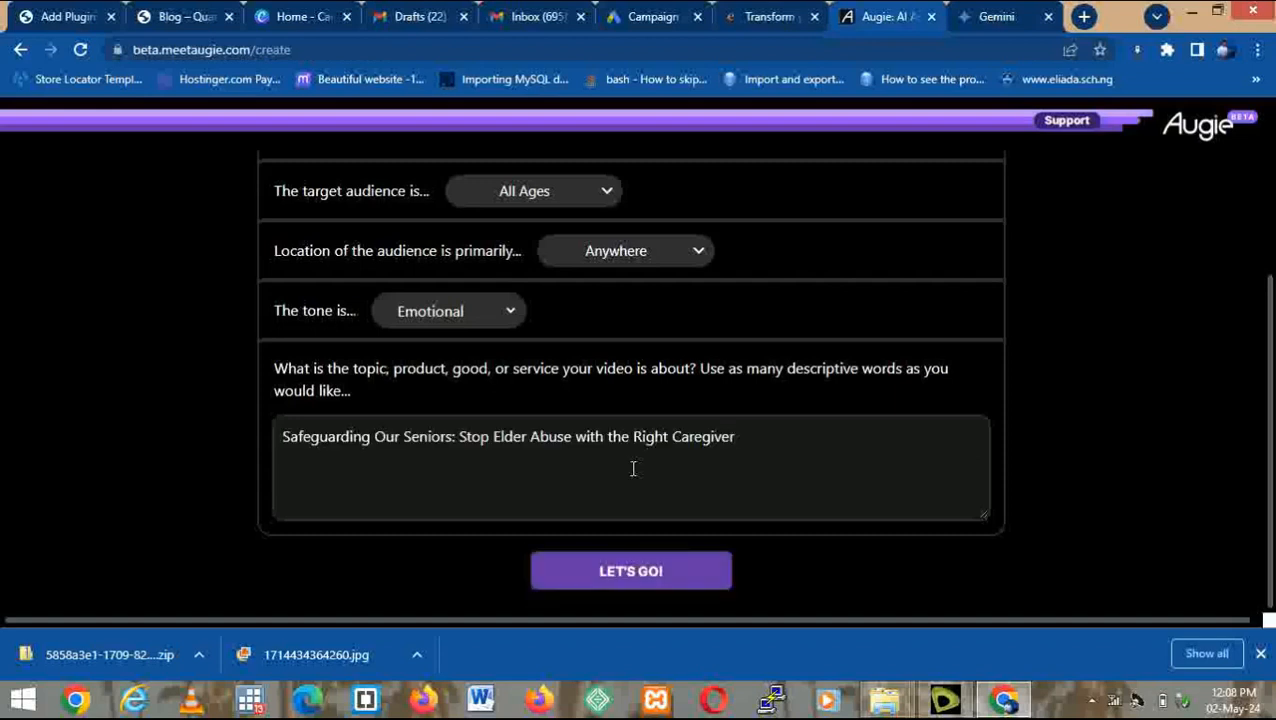
{"action": "left_click", "coordinate": [640, 577]}
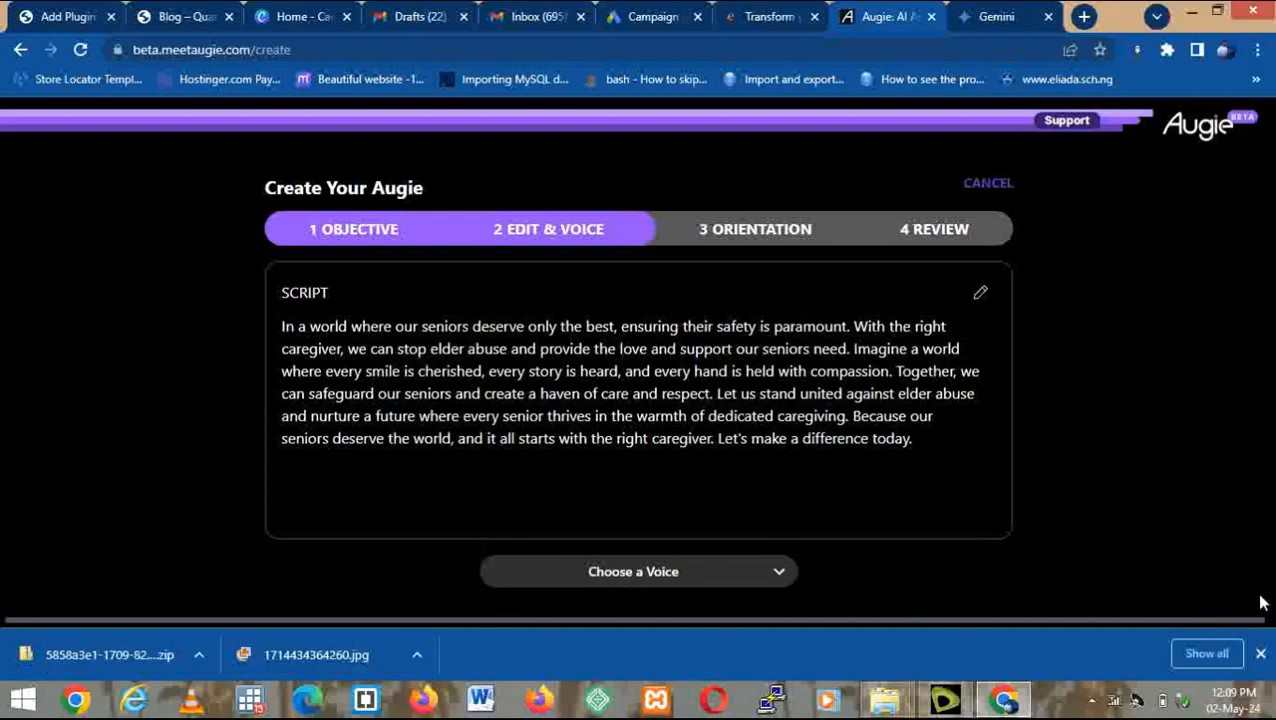
Listen to samples of the Aaron, Abigail, Antoni and Adam voices and choose Adam as the script's voice.
{"action": "left_click", "coordinate": [688, 573]}
{"action": "left_click", "coordinate": [777, 578]}
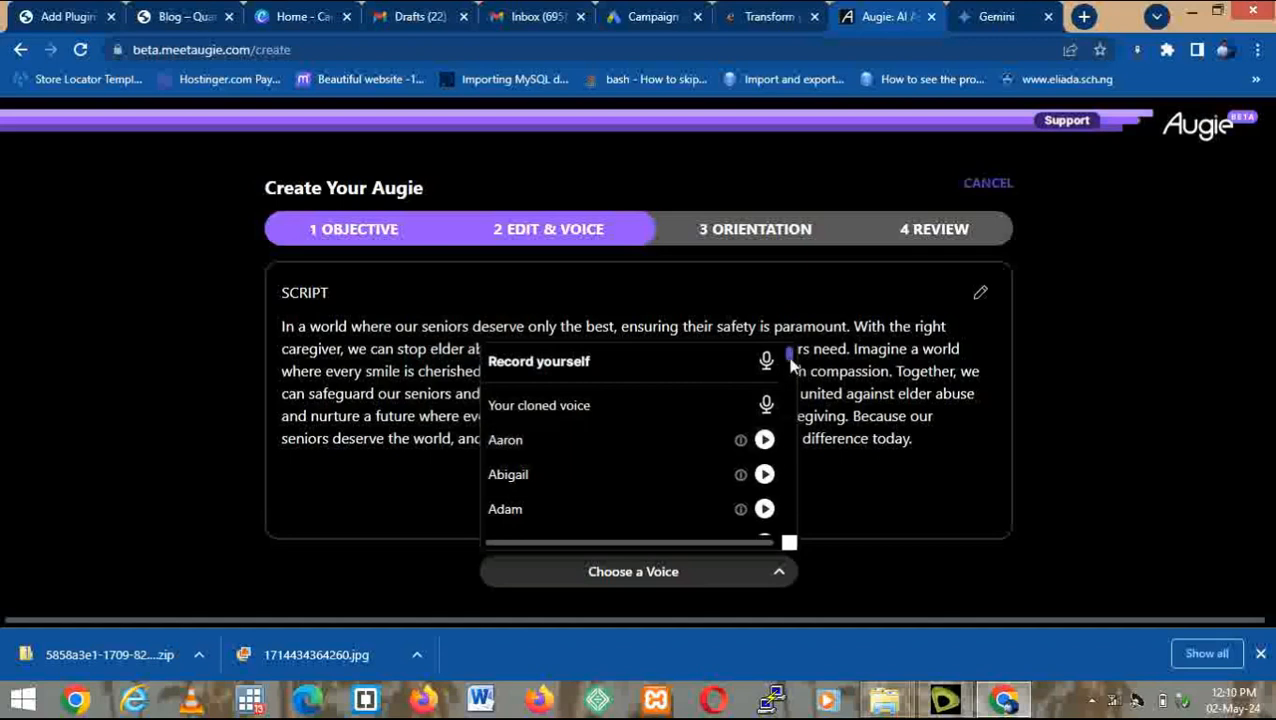
{"action": "left_click", "coordinate": [764, 441]}
{"action": "left_click", "coordinate": [765, 475]}
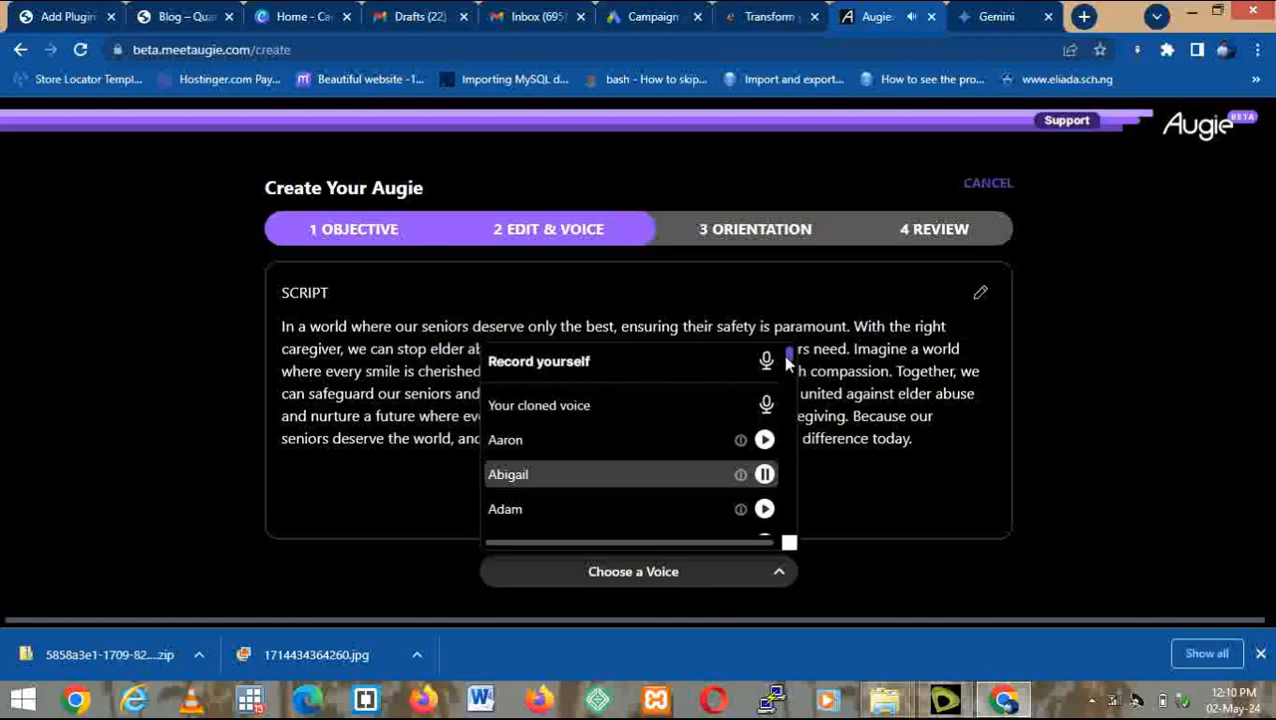
{"action": "scroll", "coordinate": [783, 357], "scroll_direction": "down", "scroll_amount": 4}
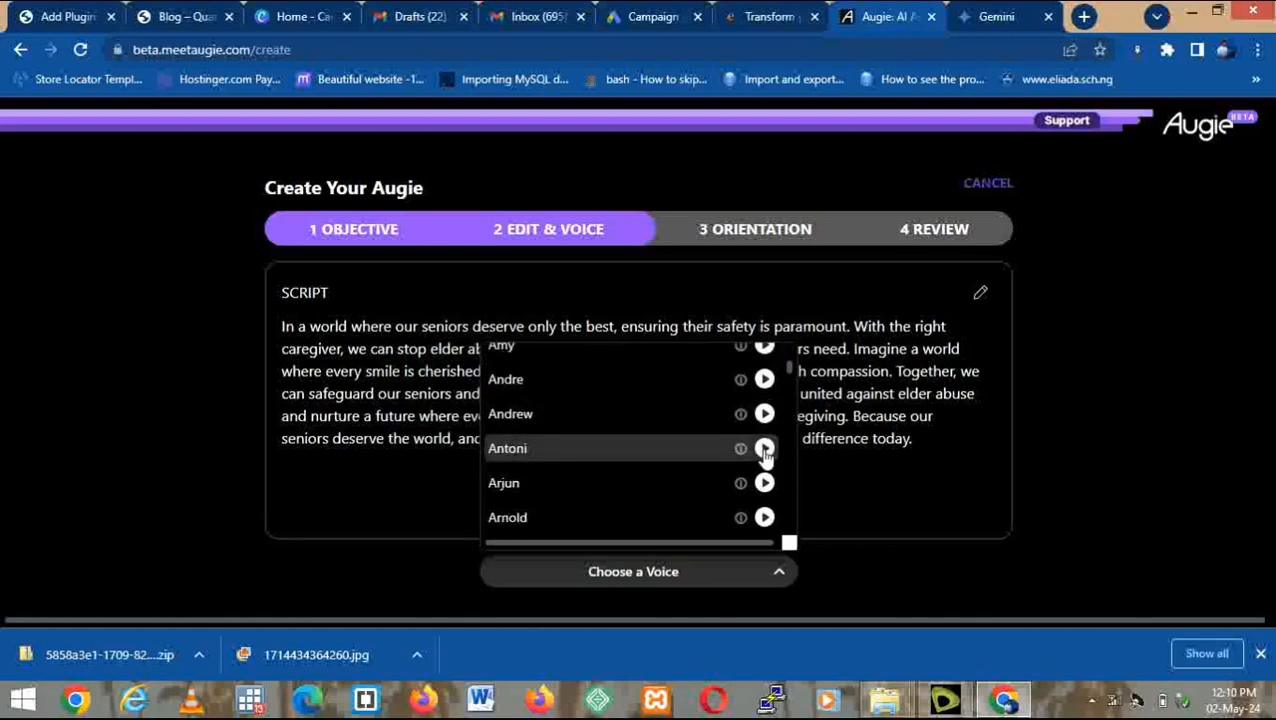
{"action": "left_click", "coordinate": [764, 449]}
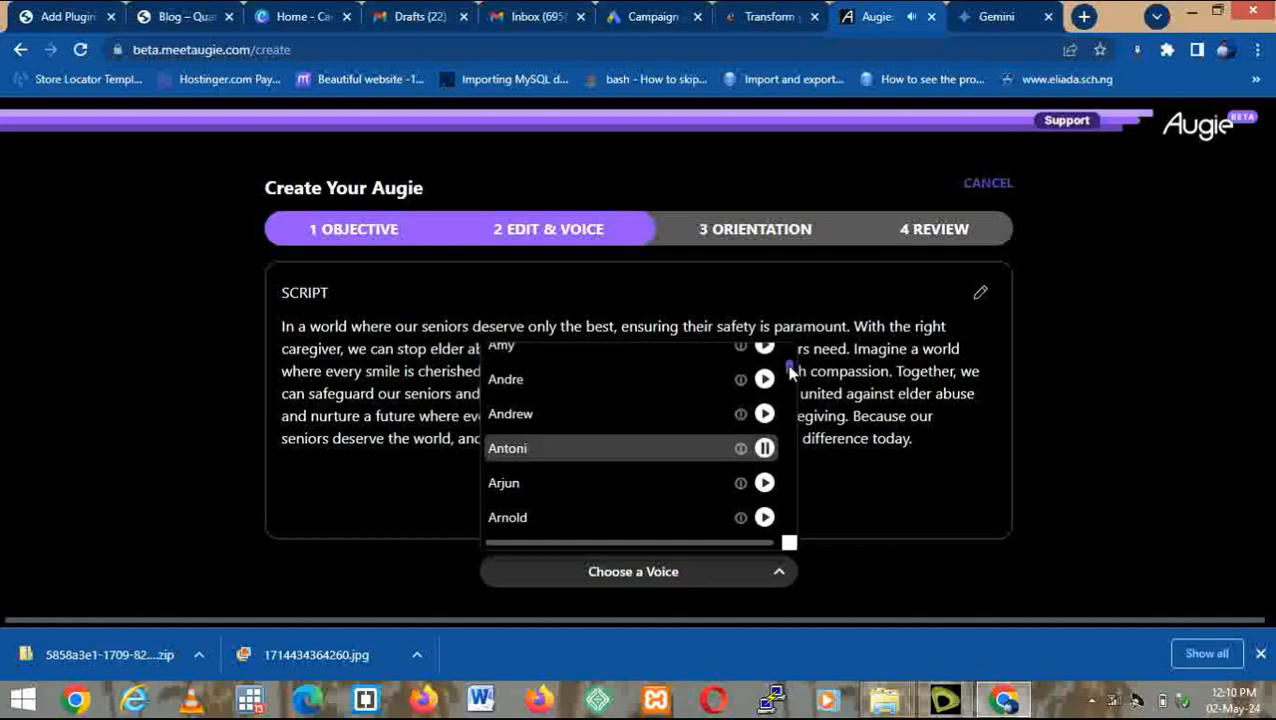
{"action": "scroll", "coordinate": [788, 370], "scroll_direction": "up", "scroll_amount": 2}
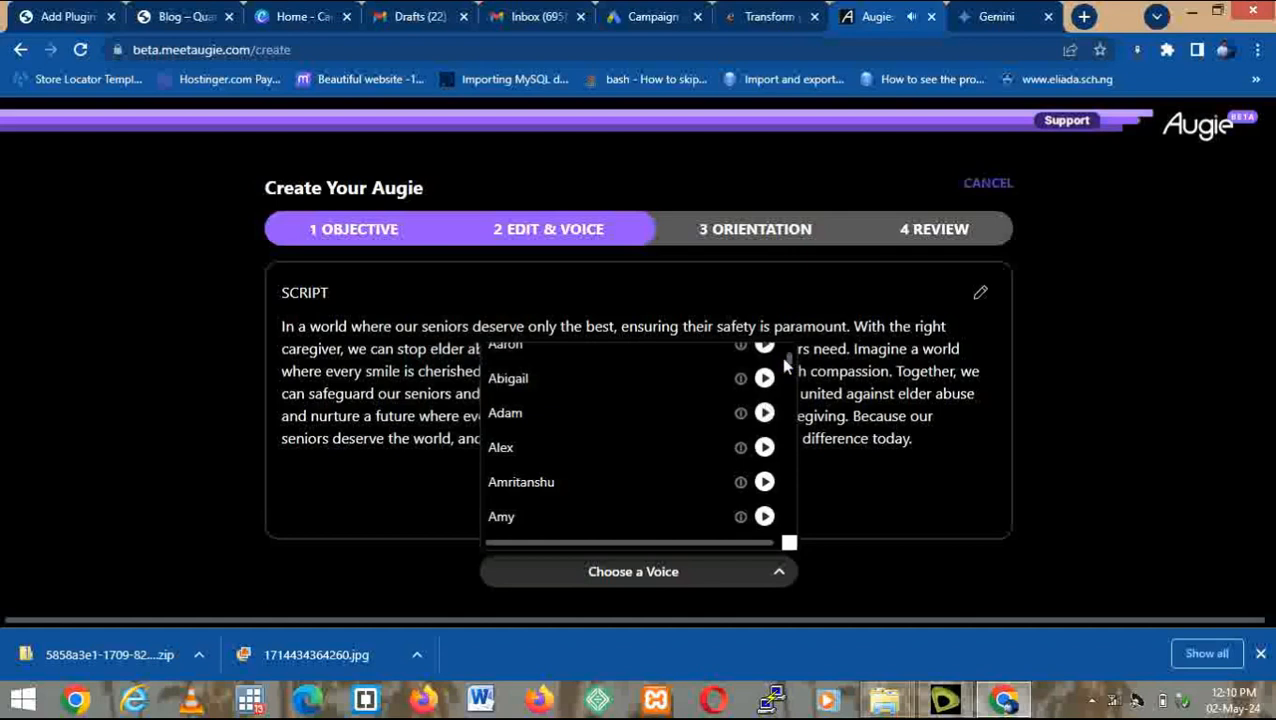
{"action": "scroll", "coordinate": [788, 366], "scroll_direction": "up", "scroll_amount": 2}
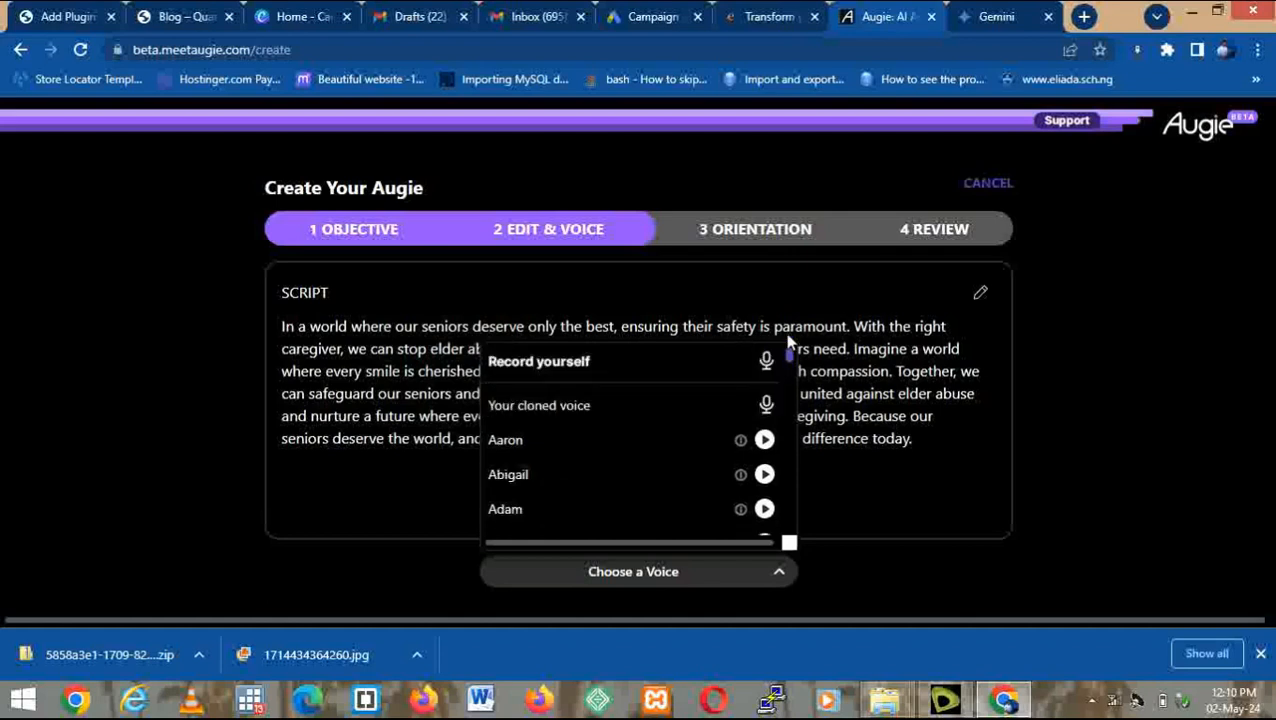
{"action": "left_click", "coordinate": [764, 510]}
{"action": "left_click", "coordinate": [680, 512]}
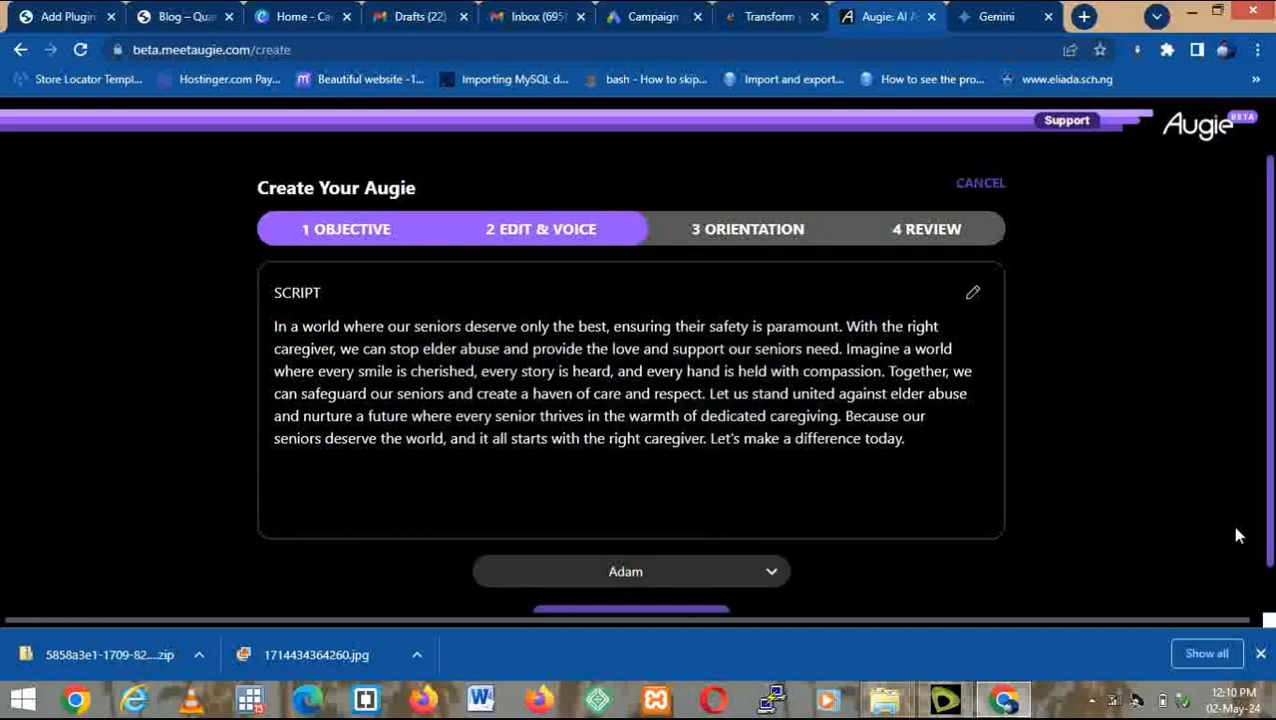
Generate the voice preview of the script and listen to it.
{"action": "left_click_drag", "start_coordinate": [1270, 418], "coordinate": [1265, 578]}
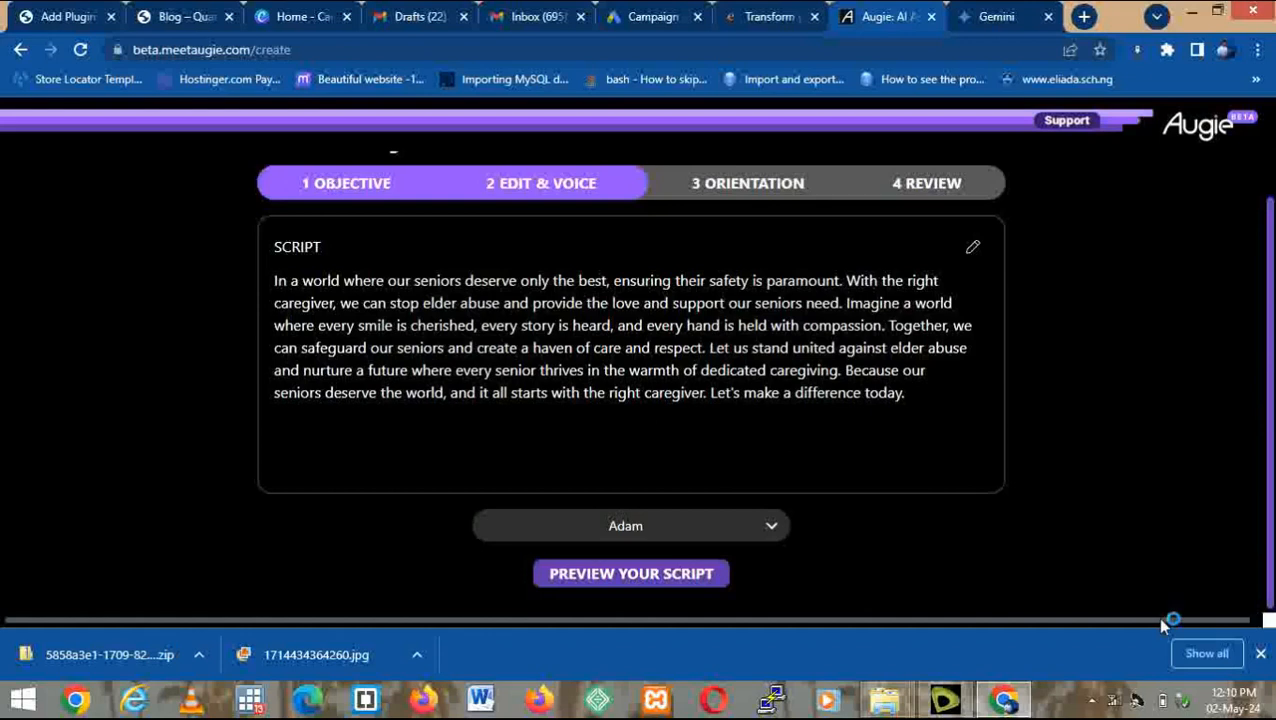
{"action": "left_click", "coordinate": [660, 576]}
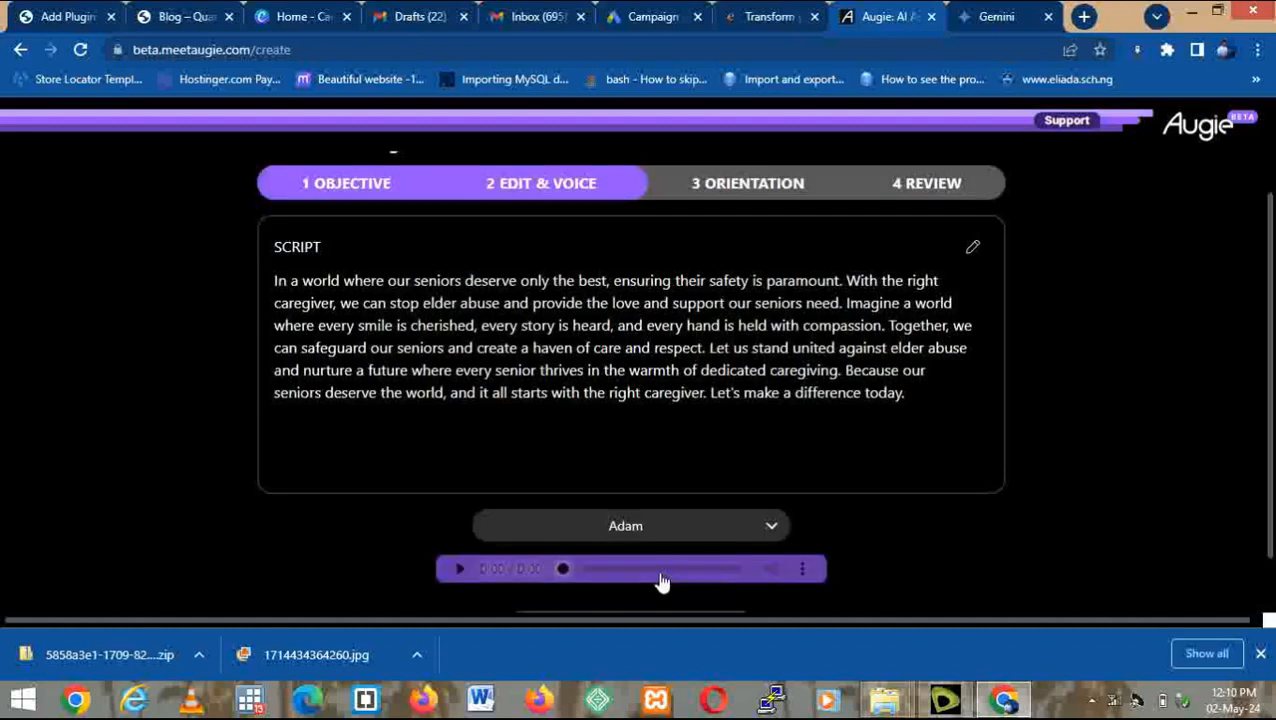
{"action": "left_click", "coordinate": [463, 572]}
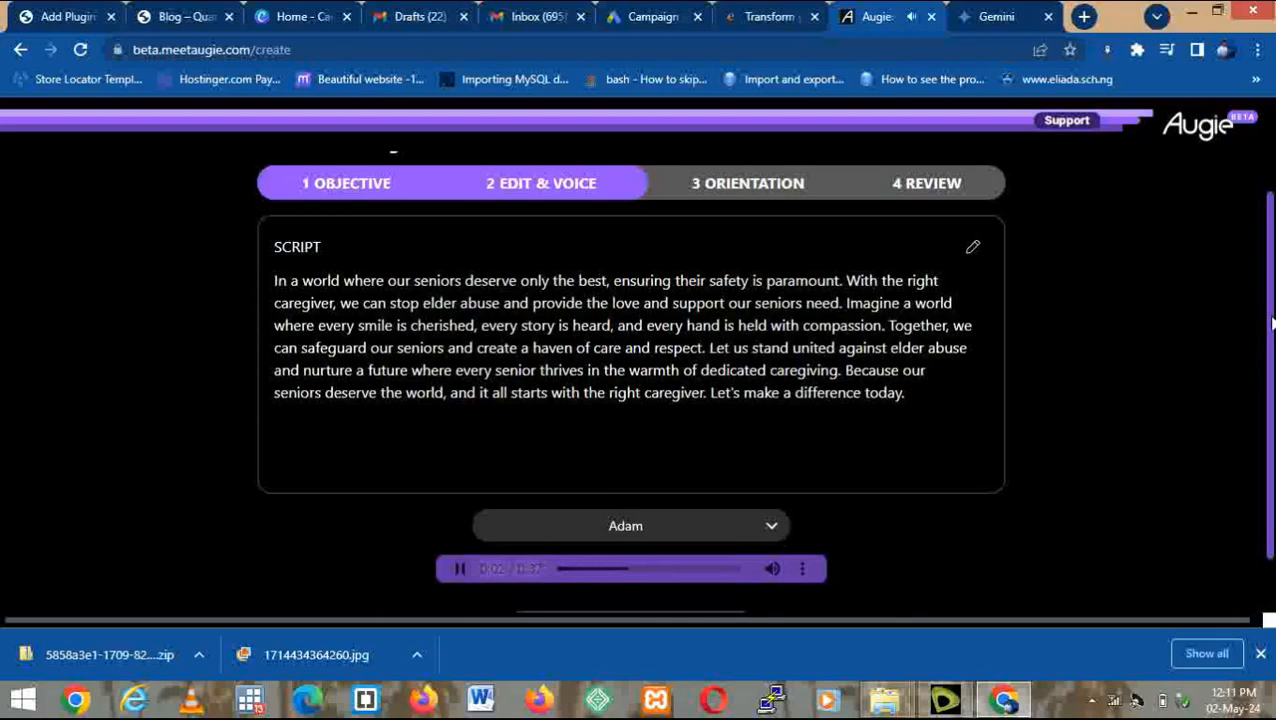
{"action": "scroll", "coordinate": [1272, 323], "scroll_direction": "down", "scroll_amount": 2}
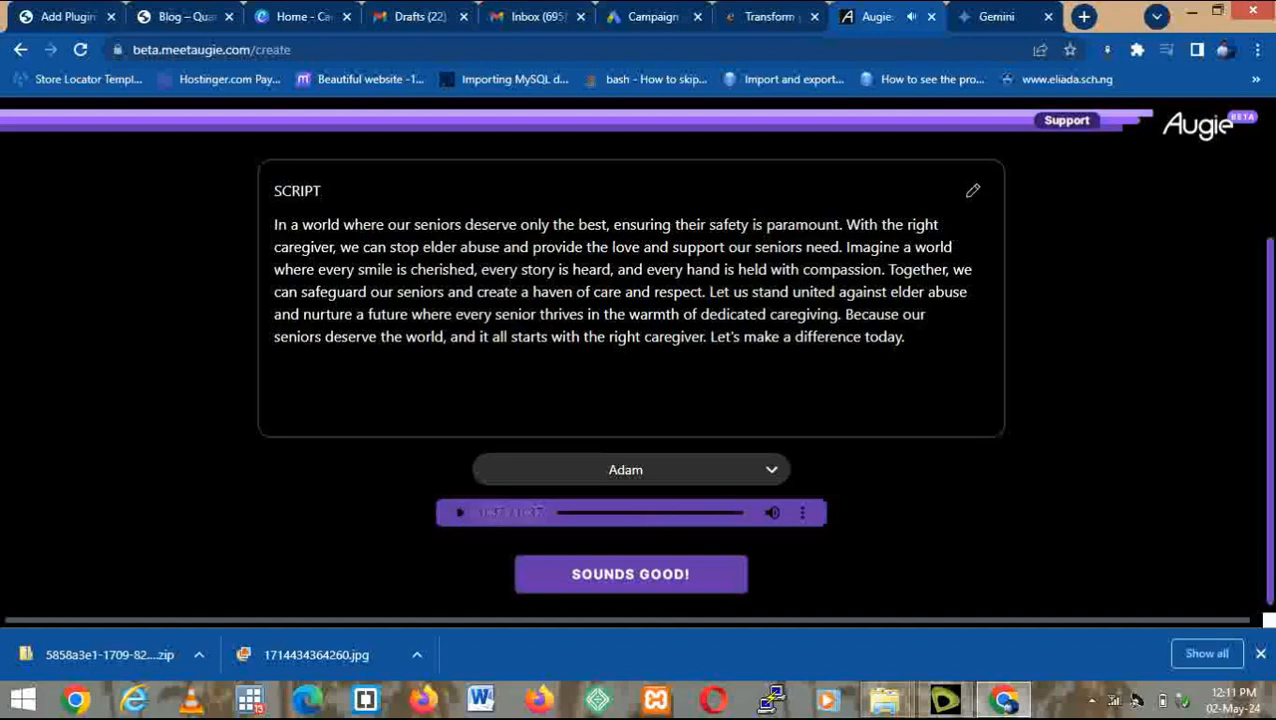
Add "Get in with Acute Care Solutions now for your professional and responsible caregivers." to the end of the script.
{"action": "left_click", "coordinate": [972, 192]}
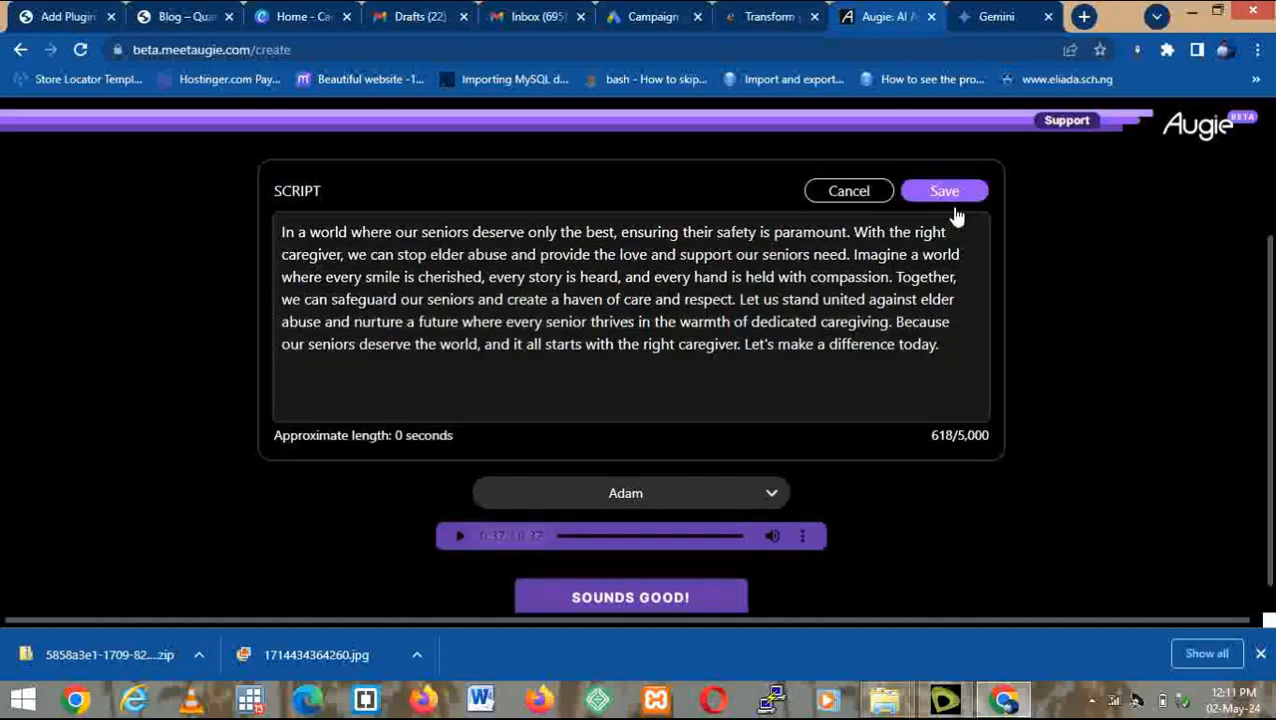
{"action": "left_click", "coordinate": [953, 345]}
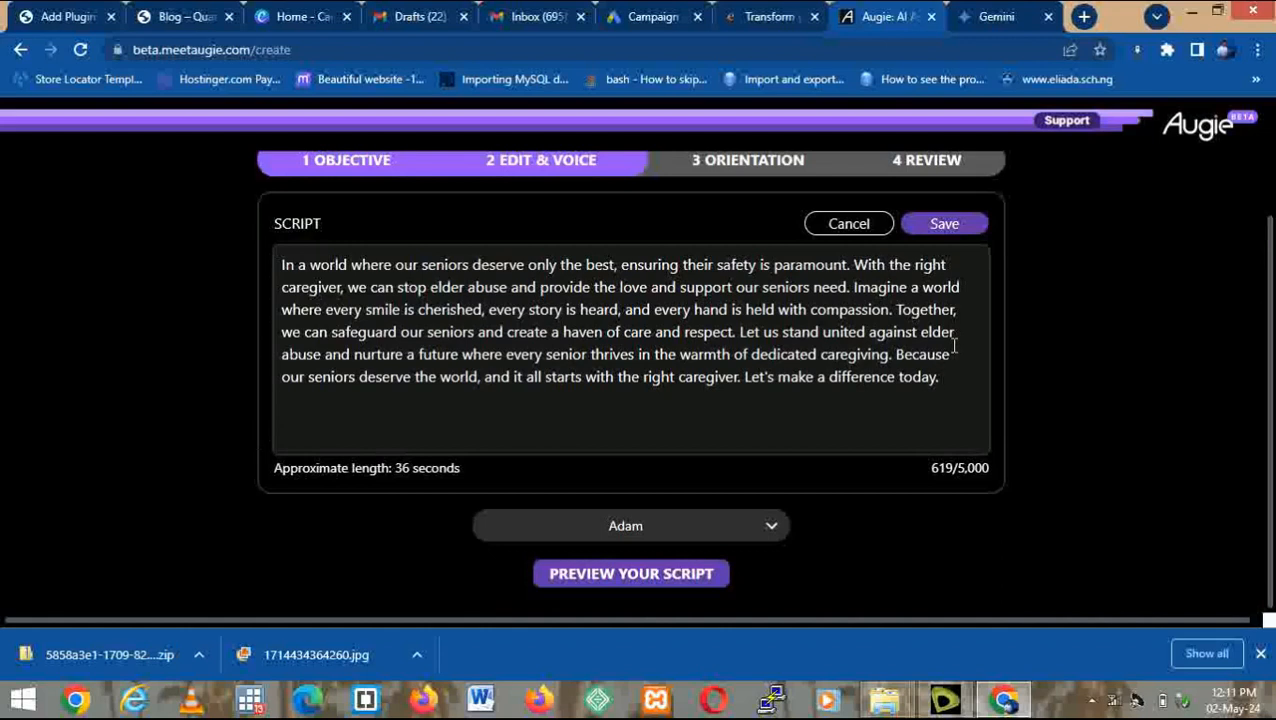
{"action": "type", "text": "Get"}
{"action": "type", "text": "in W"}
{"action": "key", "text": "BackSpace"}
{"action": "type", "text": "with Acute Care "}
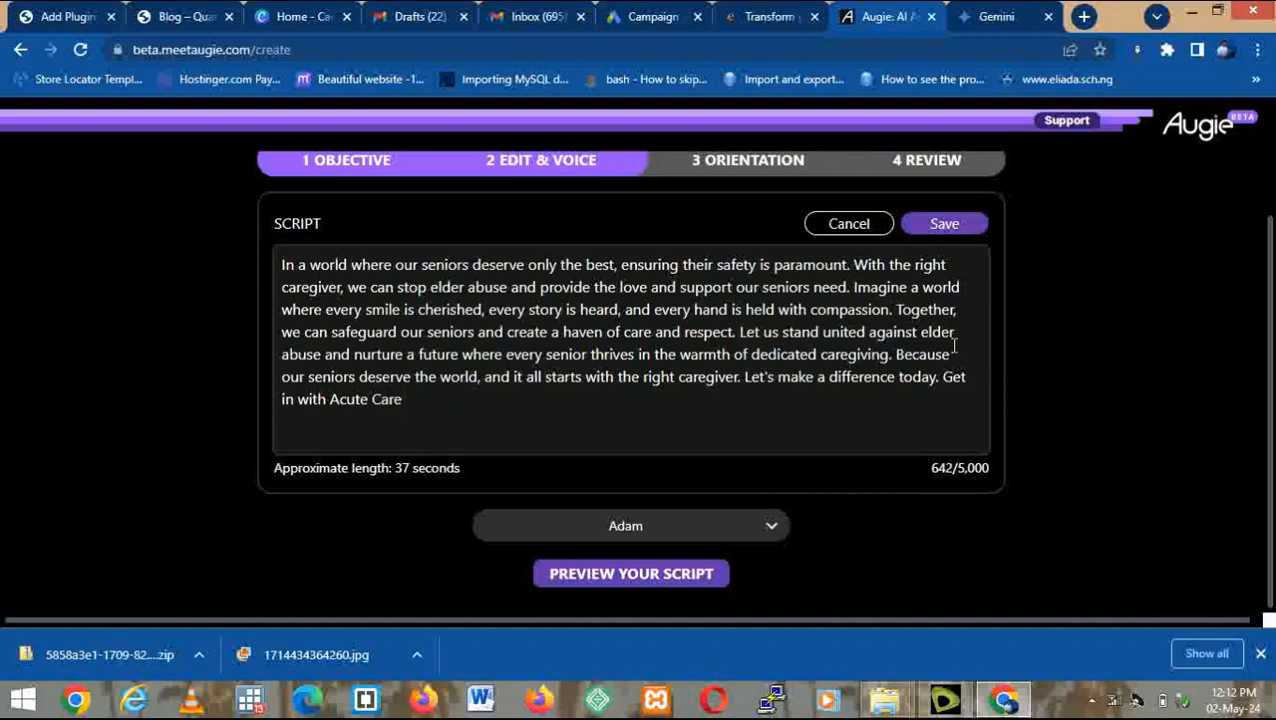
{"action": "type", "text": "Solit"}
{"action": "key", "text": "BackSpace"}
{"action": "key", "text": "BackSpace"}
{"action": "type", "text": "utions now "}
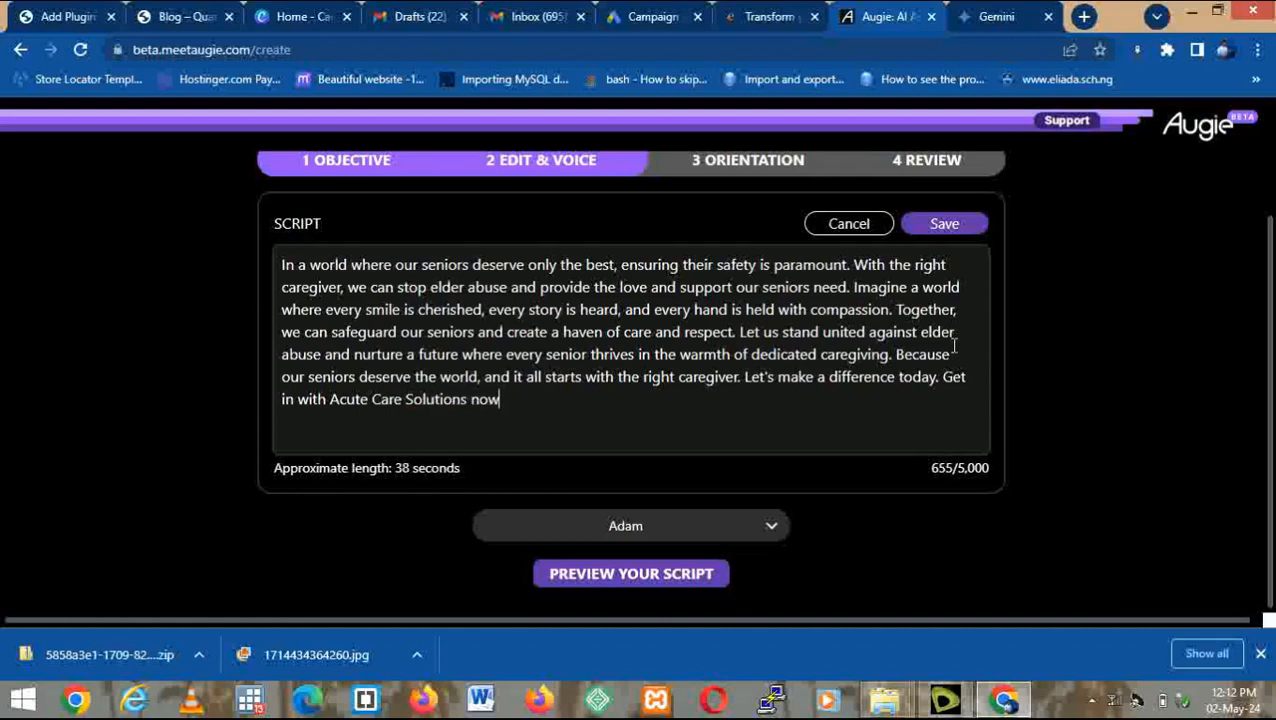
{"action": "type", "text": "for your pro"}
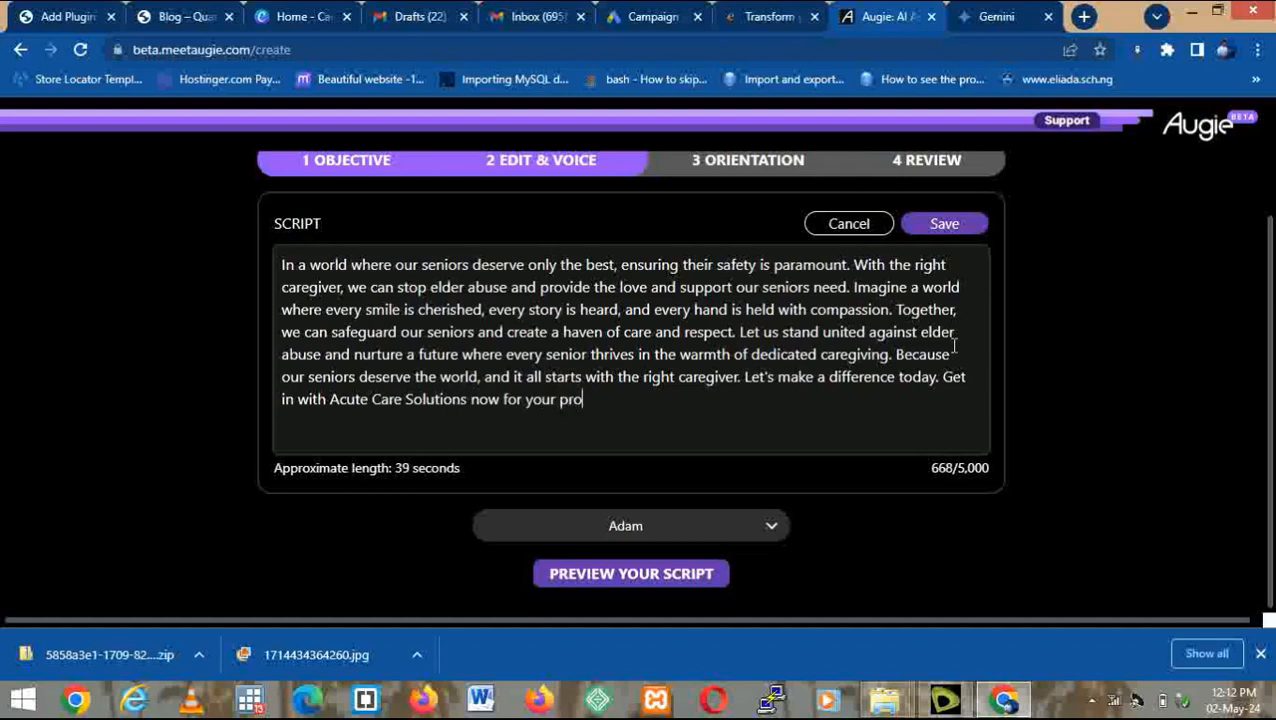
{"action": "type", "text": "fessional and rep"}
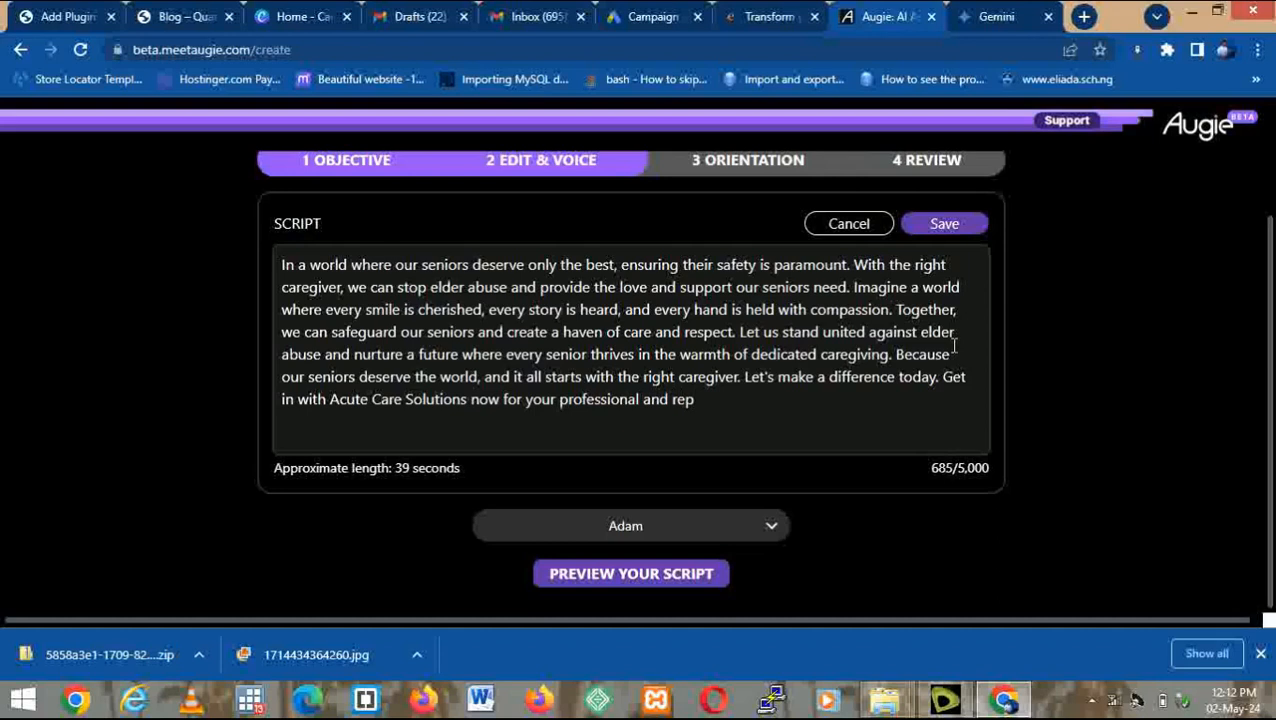
{"action": "key", "text": "BackSpace"}
{"action": "type", "text": "sponsible car"}
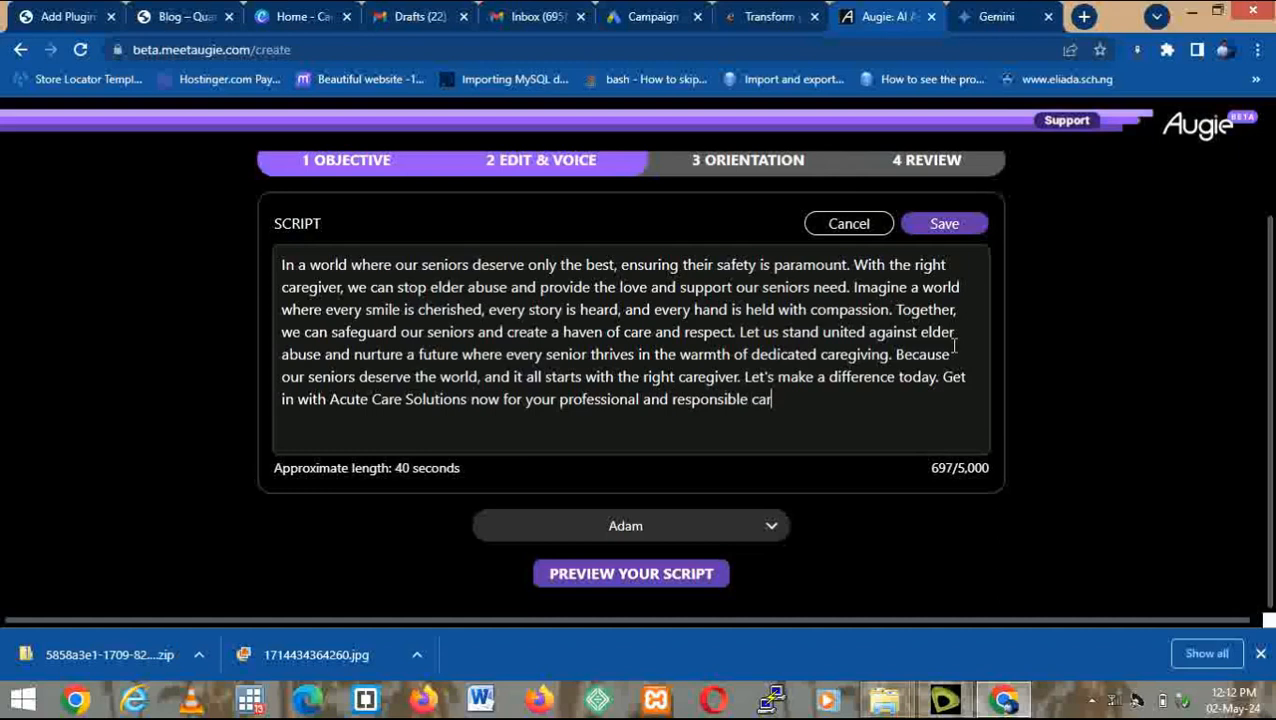
{"action": "type", "text": "egivers."}
{"action": "key", "text": "BackSpace"}
{"action": "key", "text": "BackSpace"}
{"action": "key", "text": "BackSpace"}
{"action": "type", "text": "."}
Generate a voice preview of the extended script and listen to it.
{"action": "left_click", "coordinate": [668, 576]}
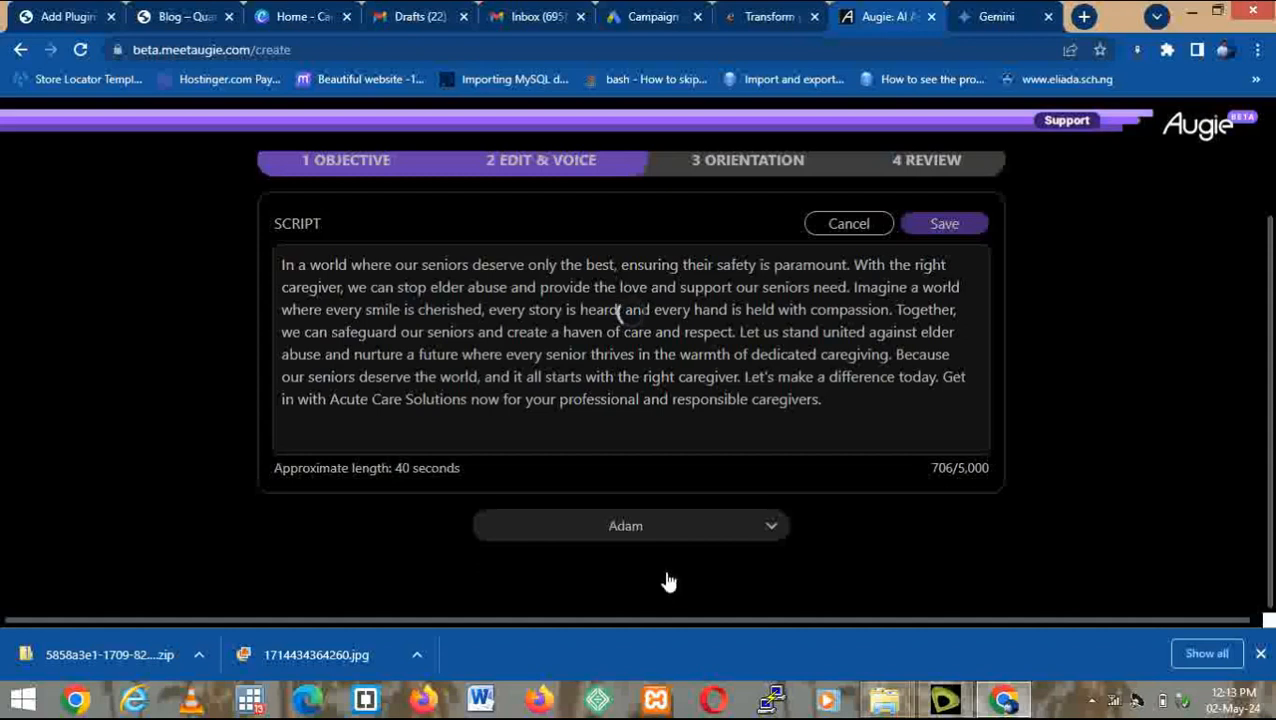
{"action": "left_click", "coordinate": [460, 570]}
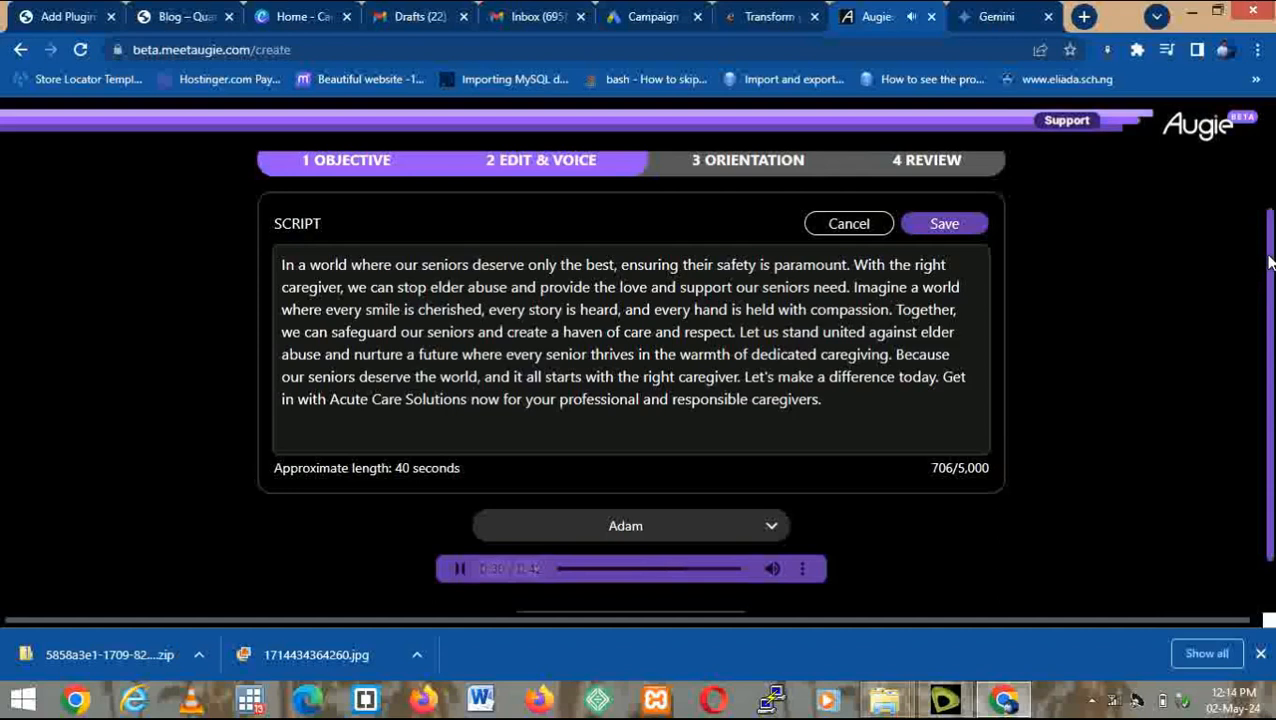
{"action": "left_click_drag", "start_coordinate": [1269, 252], "coordinate": [1270, 286]}
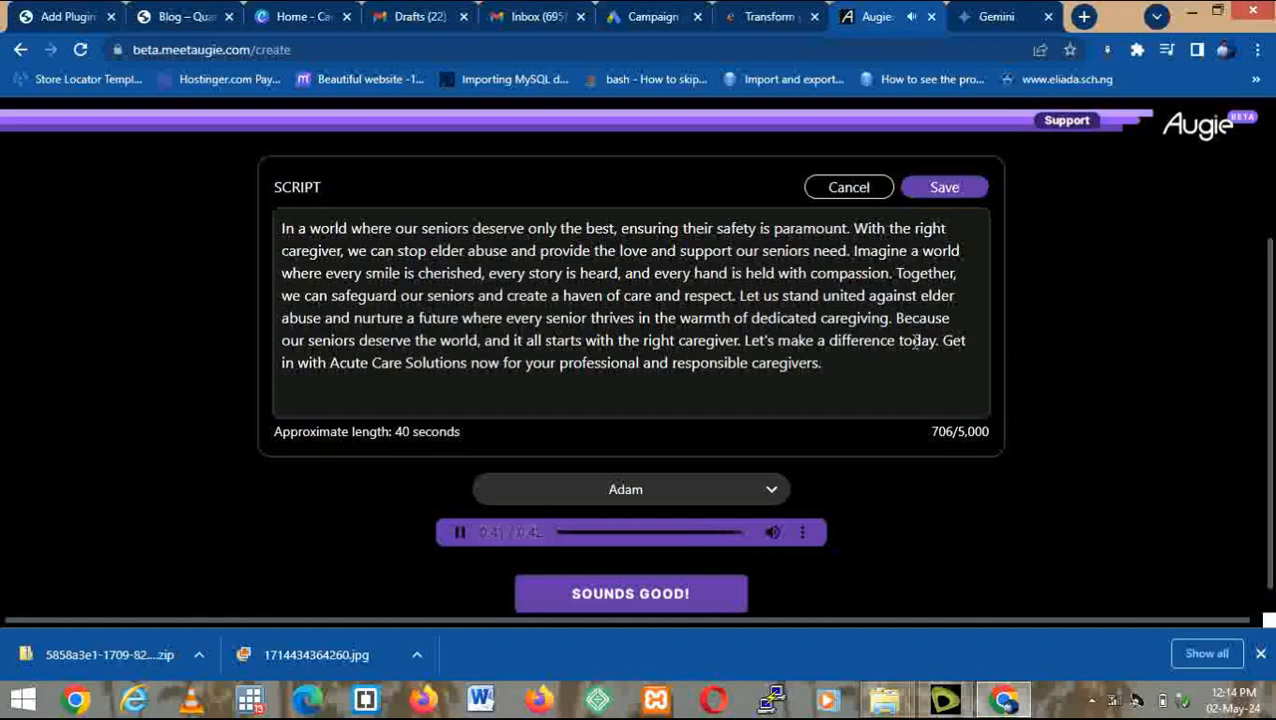
Insert "touch" after "Get in" in the script's closing sentence and save the script.
{"action": "left_click", "coordinate": [297, 363]}
{"action": "type", "text": "toch"}
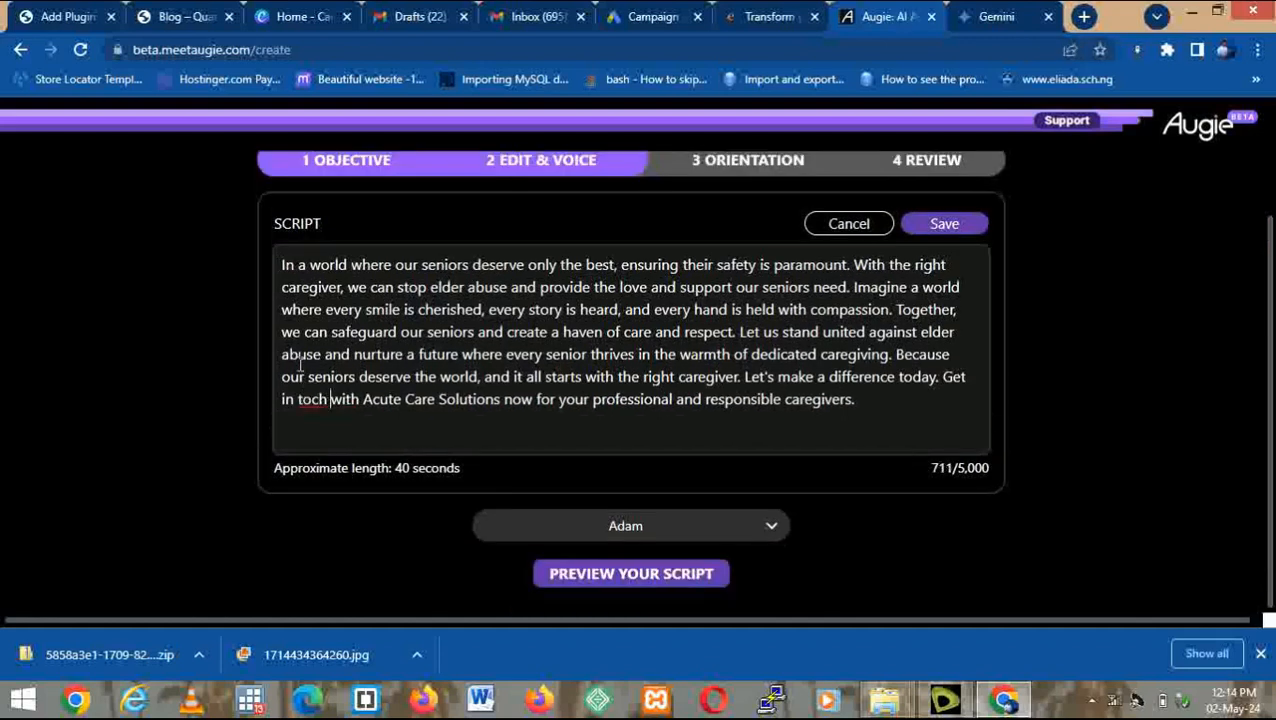
{"action": "key", "text": "Left"}
{"action": "key", "text": "Left"}
{"action": "key", "text": "Left"}
{"action": "type", "text": "u"}
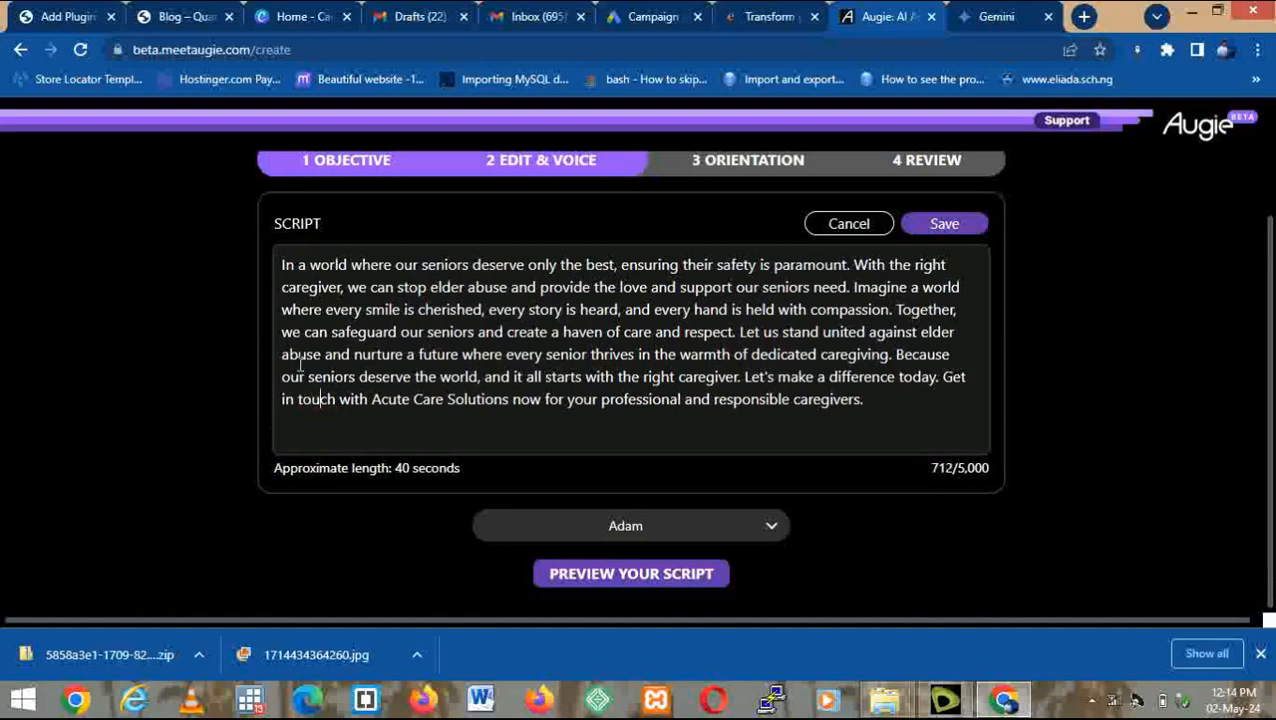
{"action": "left_click", "coordinate": [922, 230]}
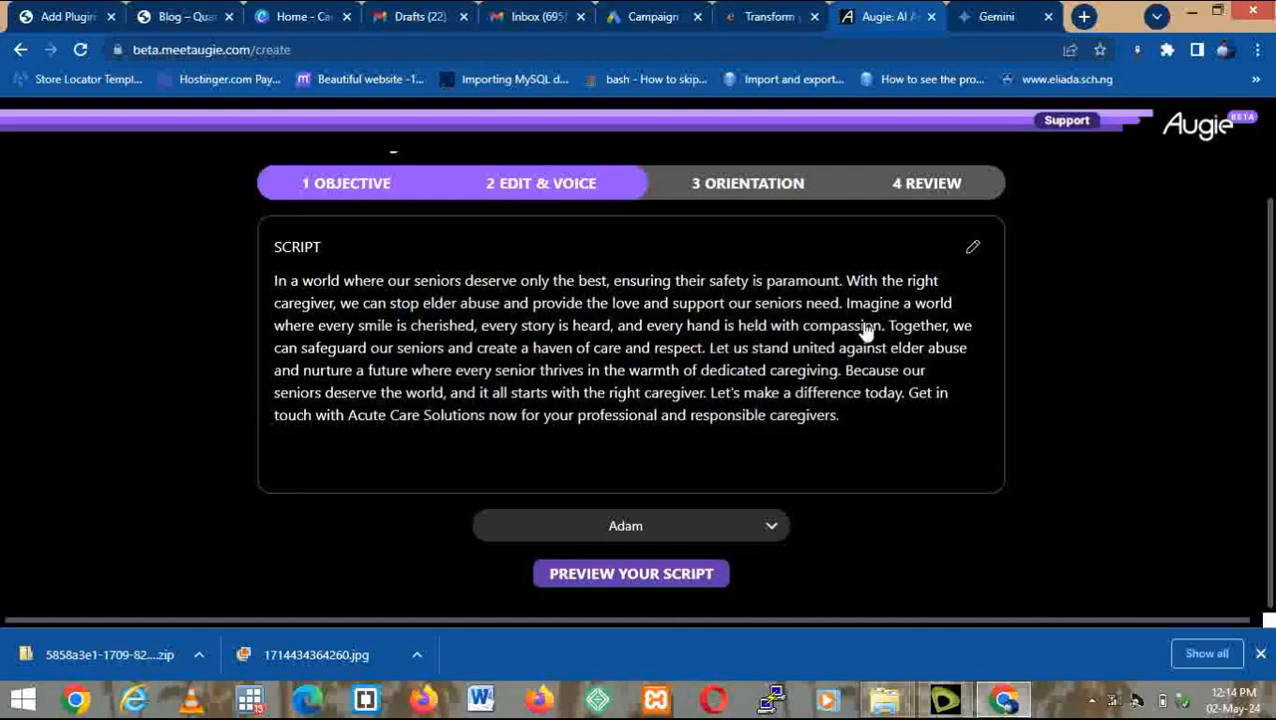
Generate a new voice preview of the corrected script and accept it to continue to the orientation choice.
{"action": "left_click", "coordinate": [680, 573]}
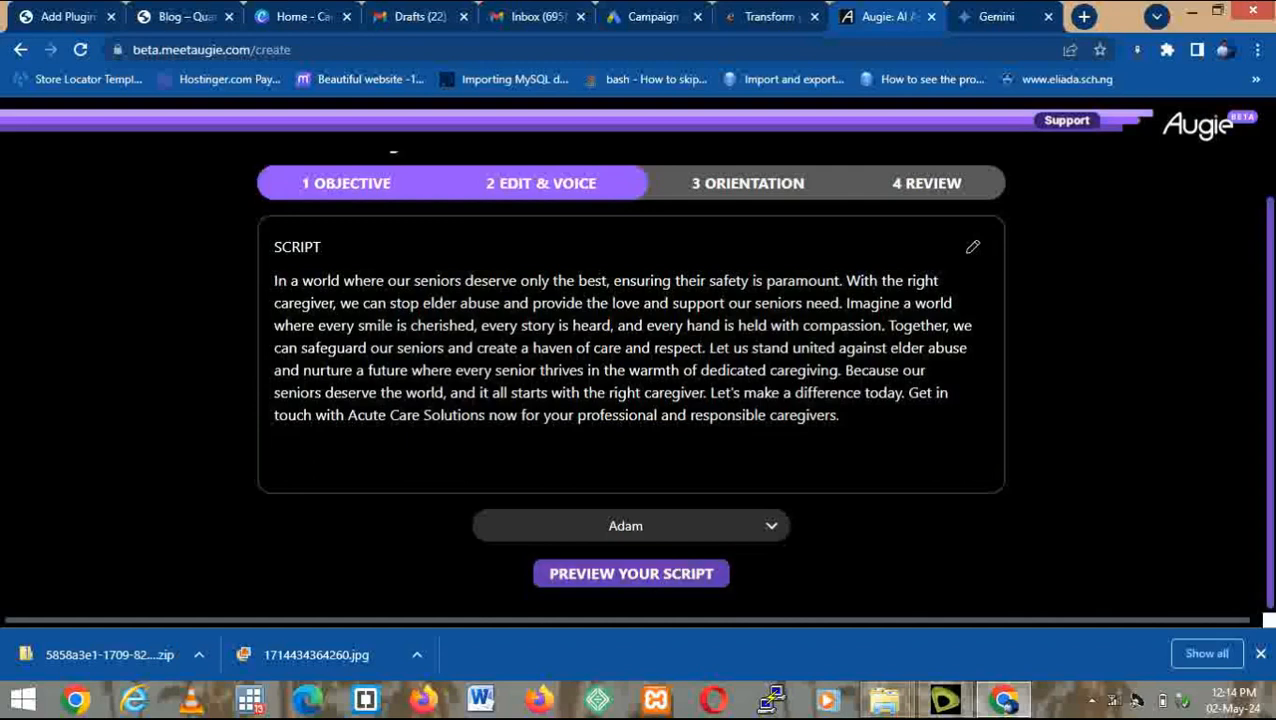
{"action": "left_click", "coordinate": [628, 576]}
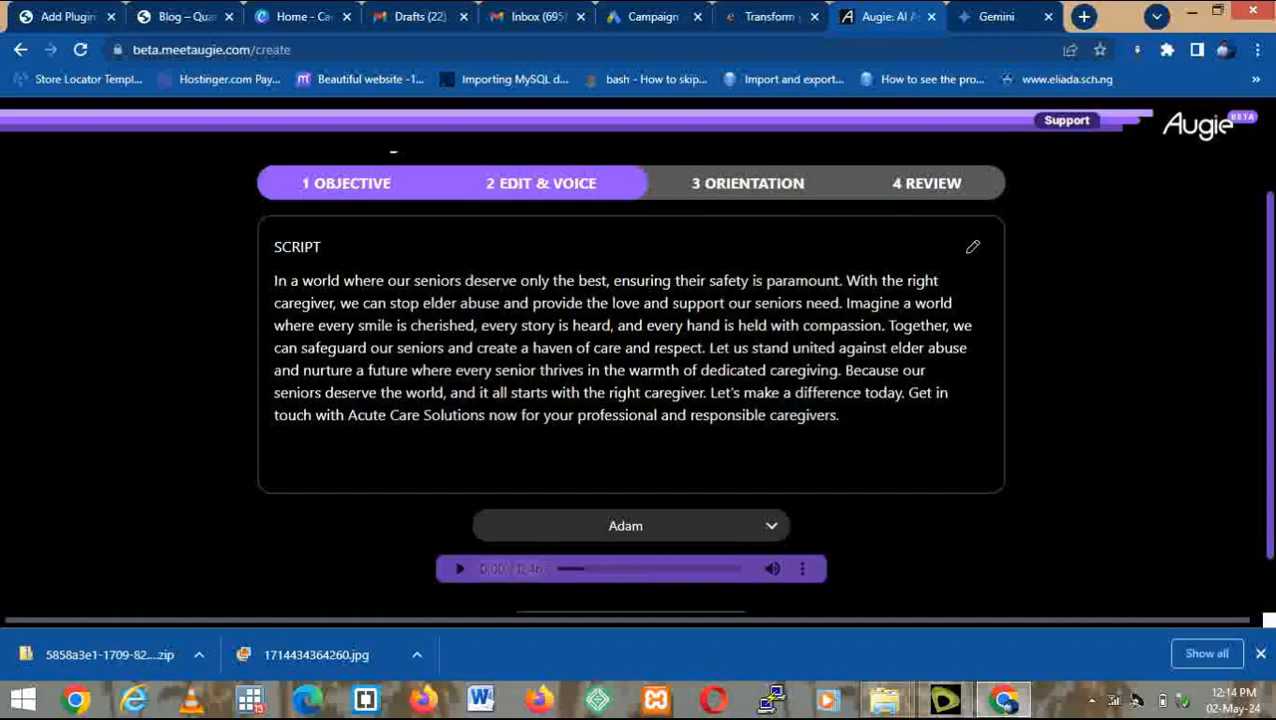
{"action": "scroll", "coordinate": [630, 380], "scroll_direction": "down", "scroll_amount": 1}
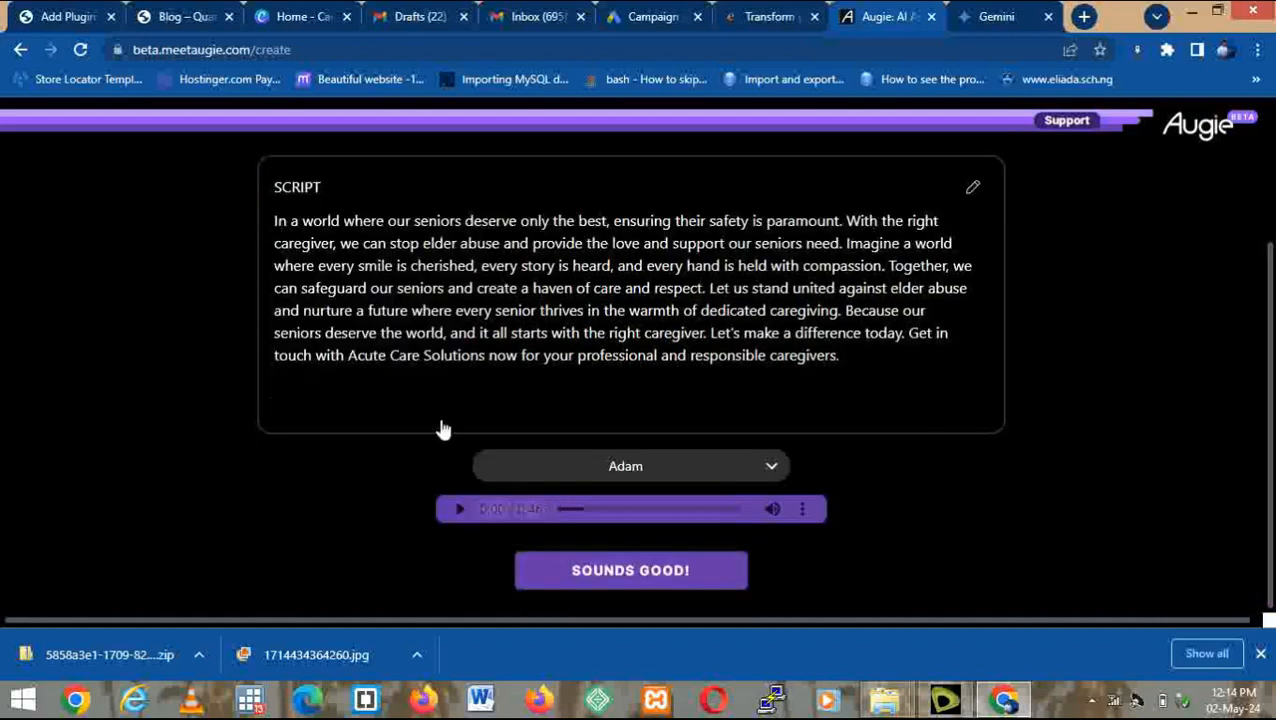
{"action": "left_click", "coordinate": [615, 571]}
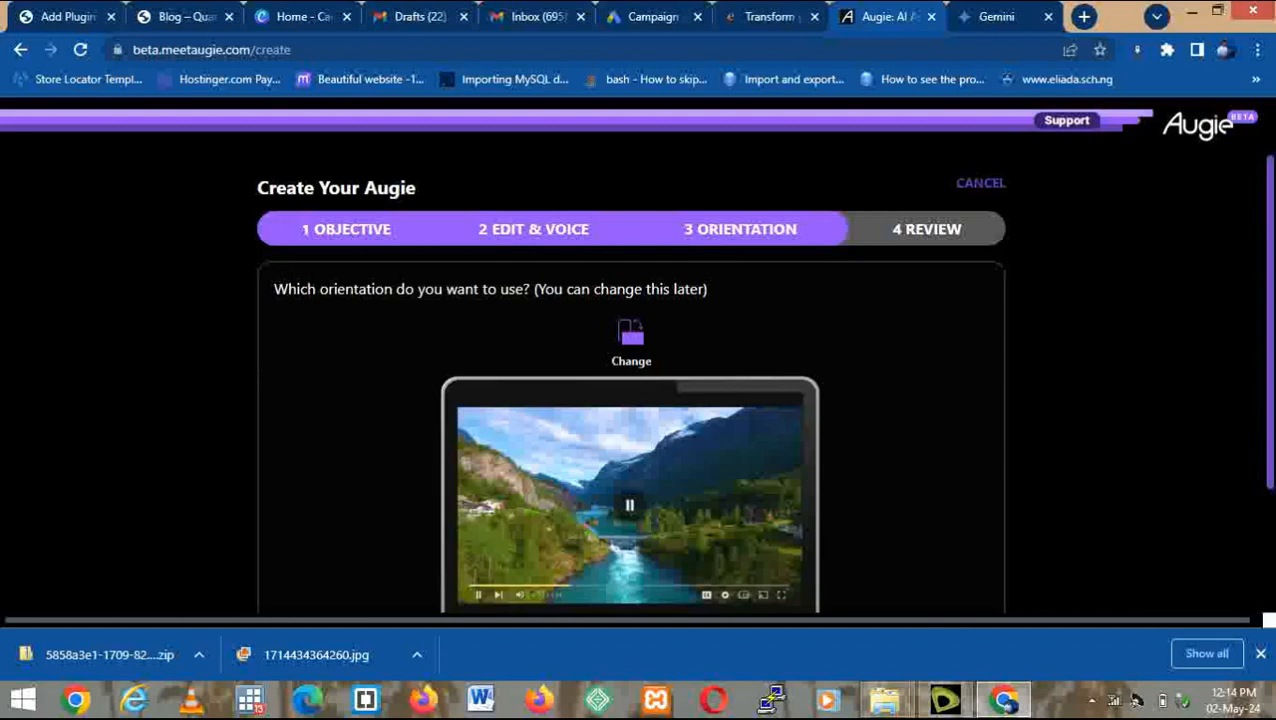
Change the video orientation to the vertical phone format and continue to the review.
{"action": "scroll", "coordinate": [1273, 217], "scroll_direction": "down", "scroll_amount": 2}
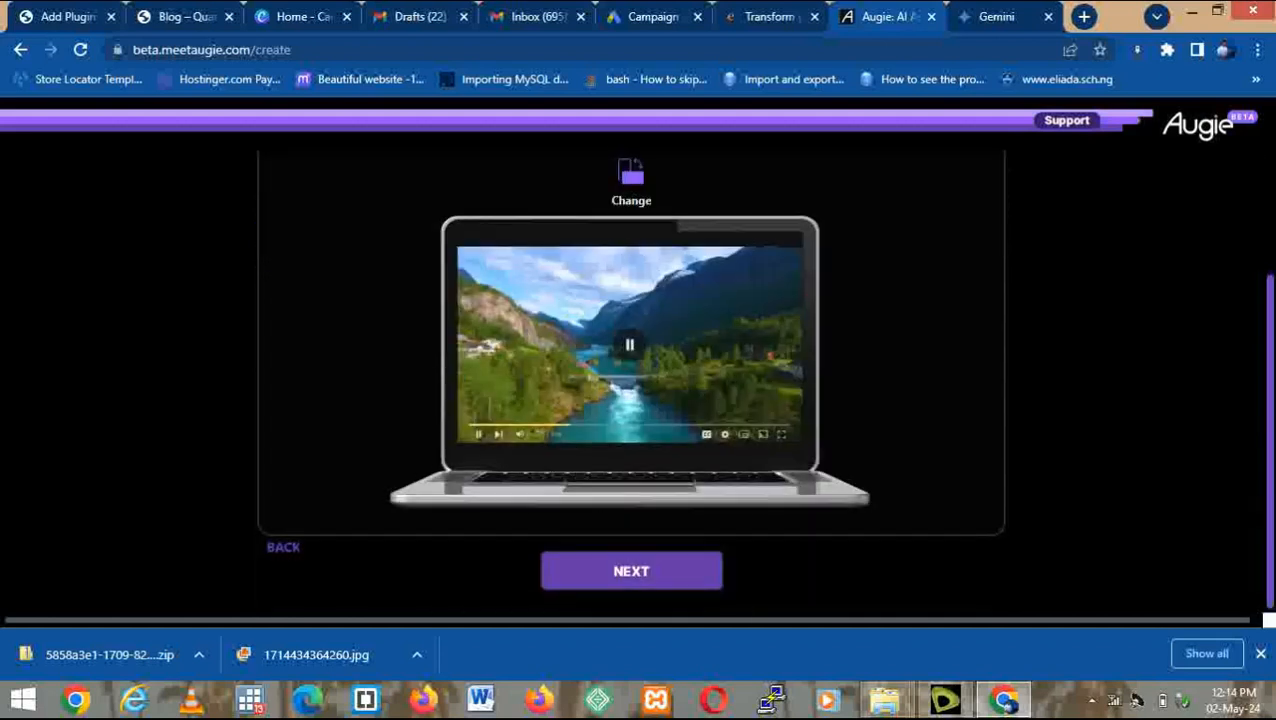
{"action": "scroll", "coordinate": [1257, 246], "scroll_direction": "up", "scroll_amount": 2}
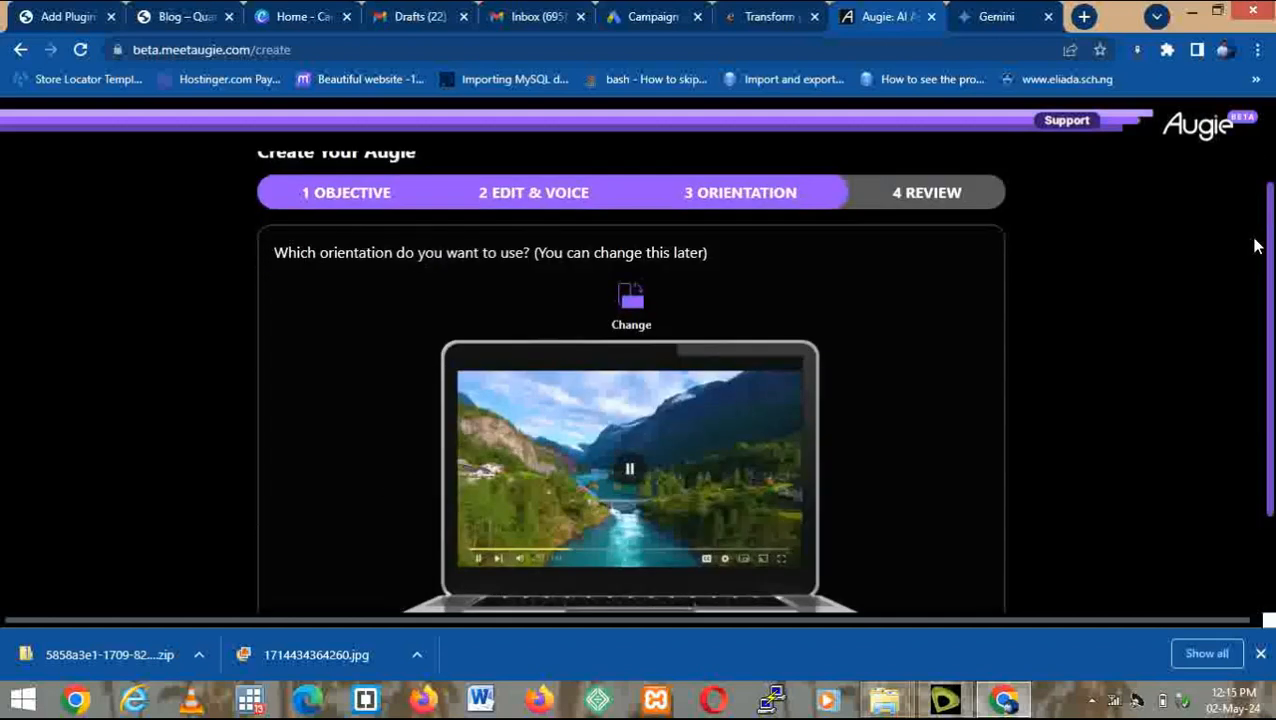
{"action": "scroll", "coordinate": [1257, 246], "scroll_direction": "down", "scroll_amount": 1}
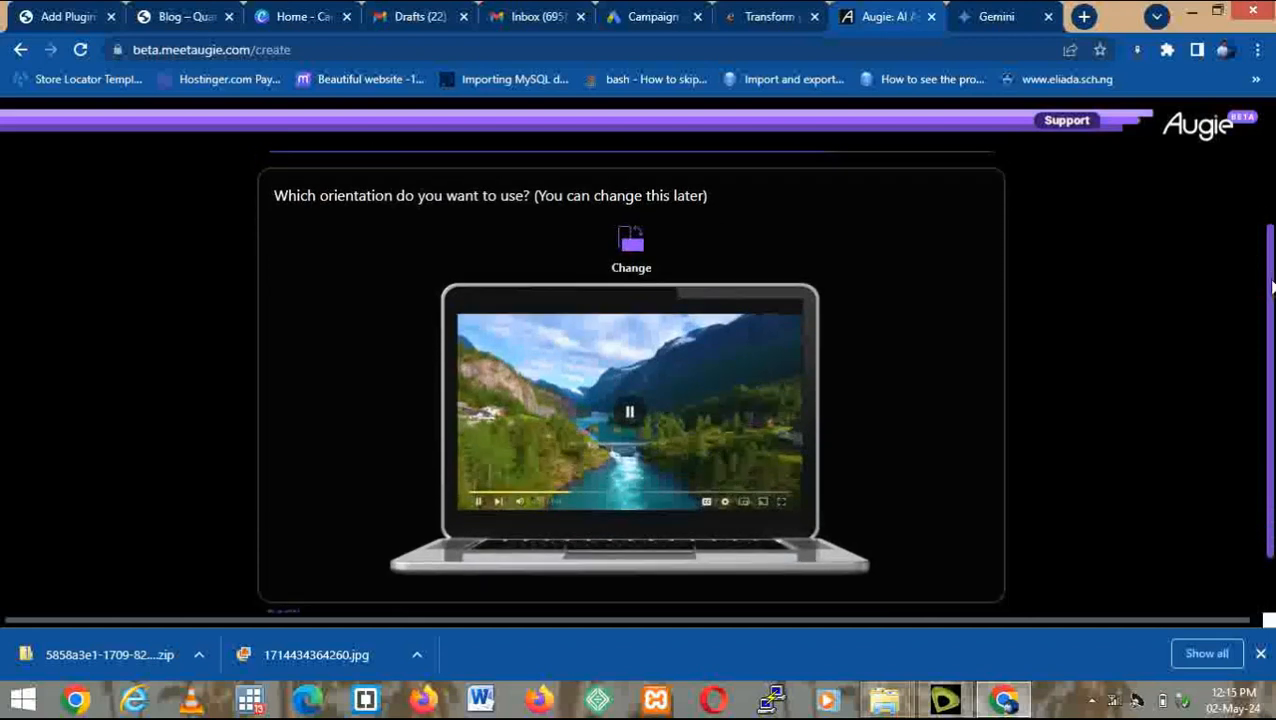
{"action": "scroll", "coordinate": [1272, 287], "scroll_direction": "up", "scroll_amount": 1}
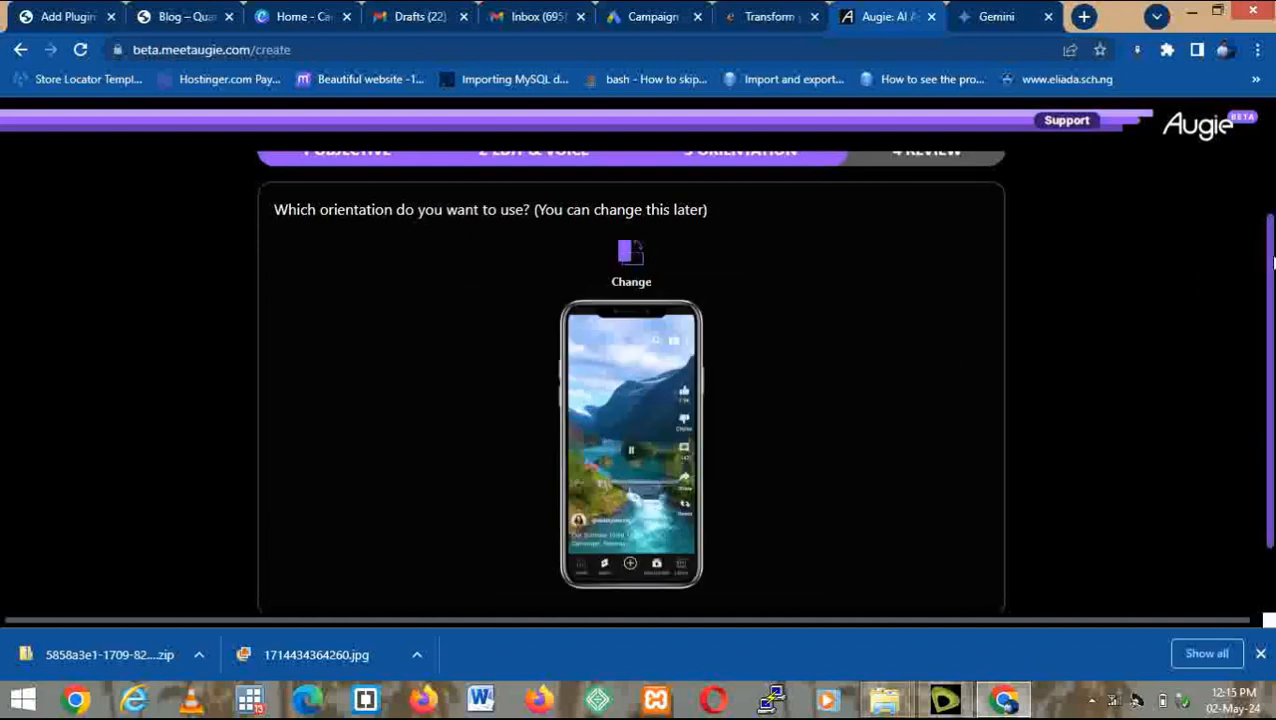
{"action": "scroll", "coordinate": [1272, 262], "scroll_direction": "down", "scroll_amount": 1}
{"action": "scroll", "coordinate": [1239, 242], "scroll_direction": "up", "scroll_amount": 2}
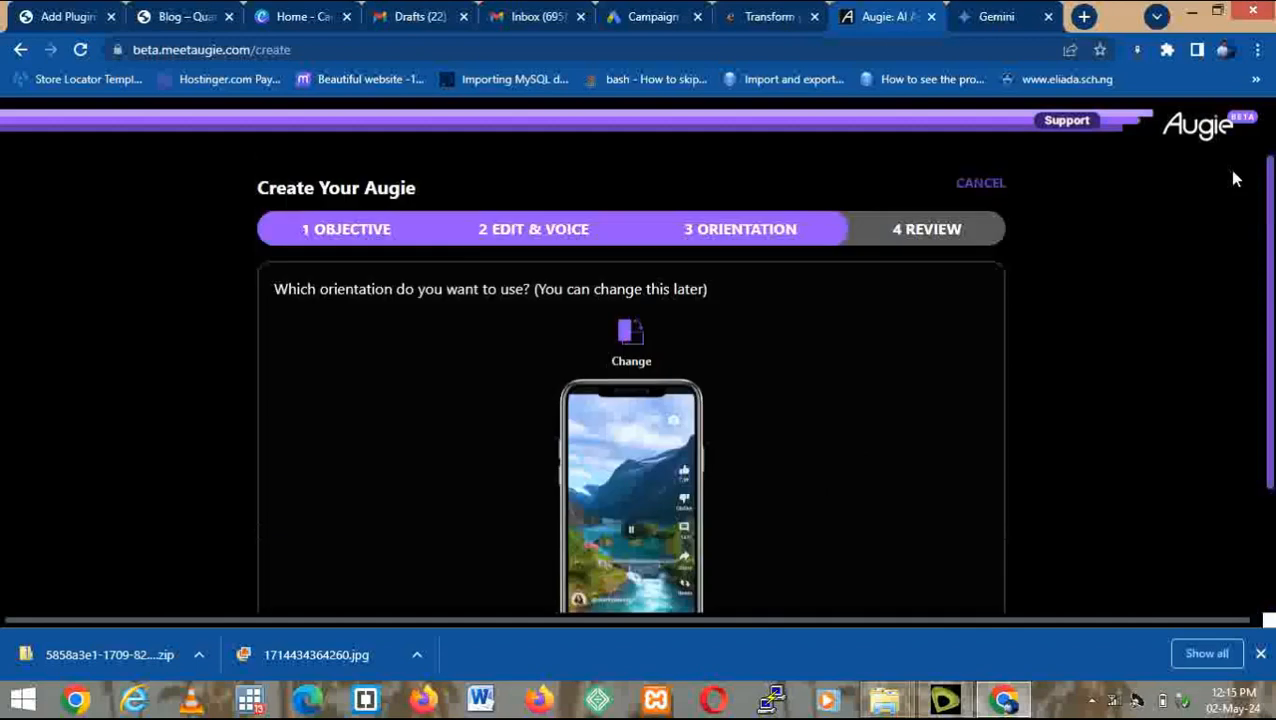
{"action": "scroll", "coordinate": [1245, 229], "scroll_direction": "down", "scroll_amount": 2}
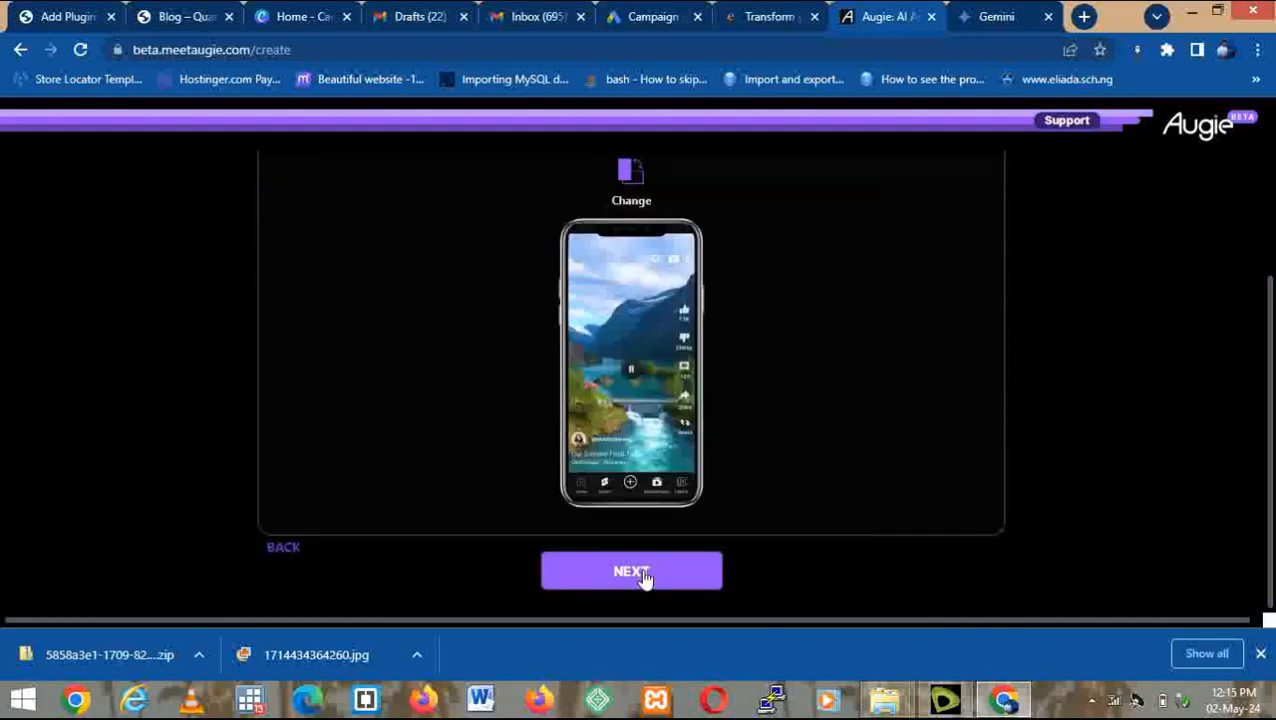
{"action": "left_click", "coordinate": [642, 572]}
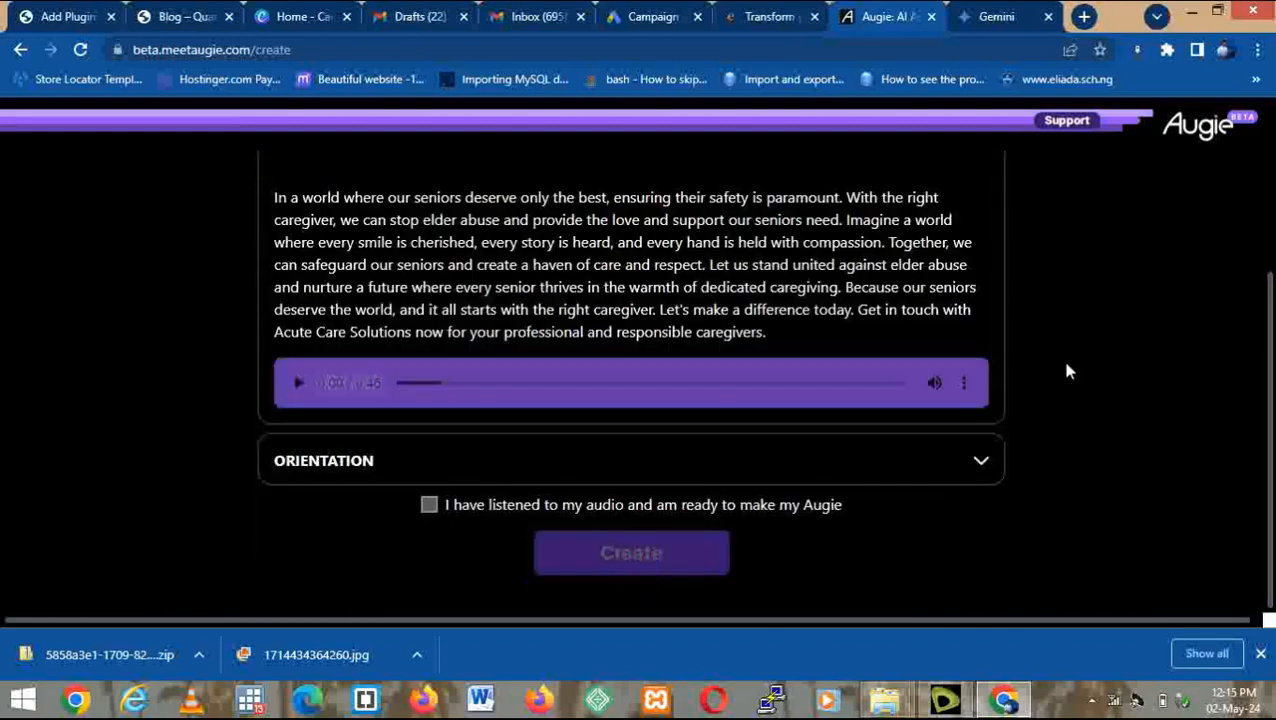
Create the video after confirming that the audio has been listened to, and download the finished video from the dashboard.
{"action": "left_click", "coordinate": [429, 508]}
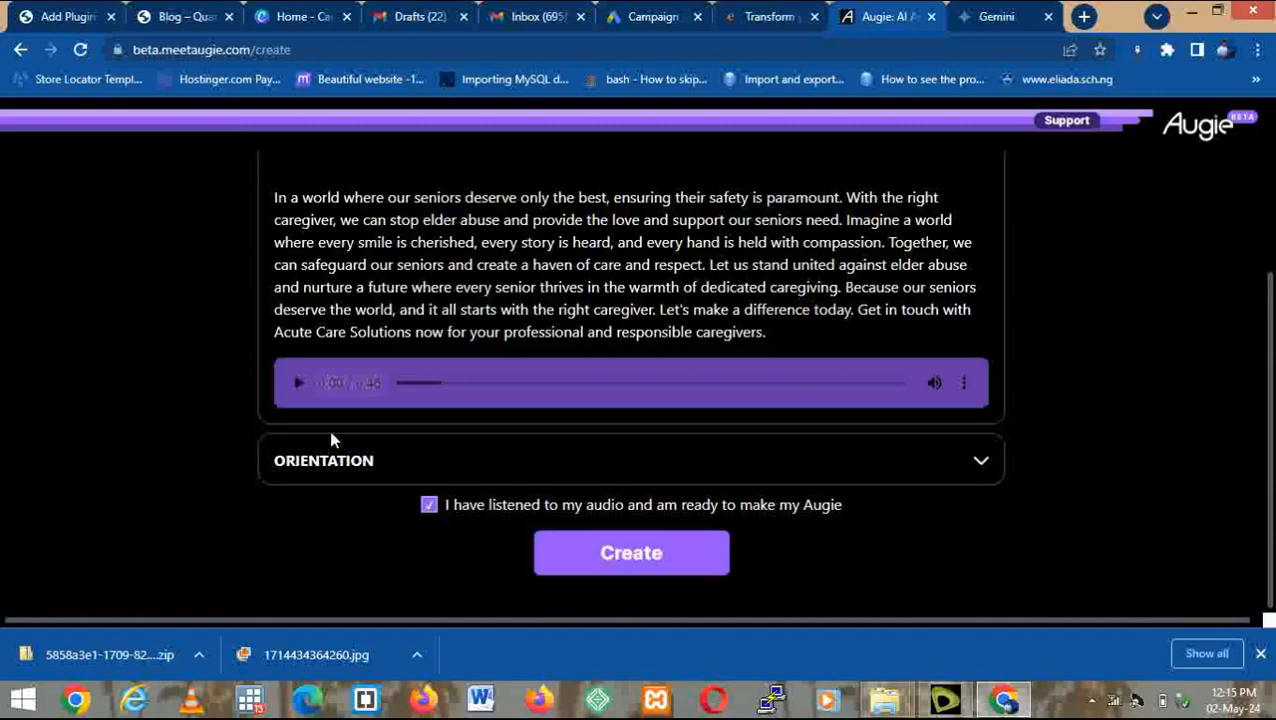
{"action": "left_click", "coordinate": [967, 386]}
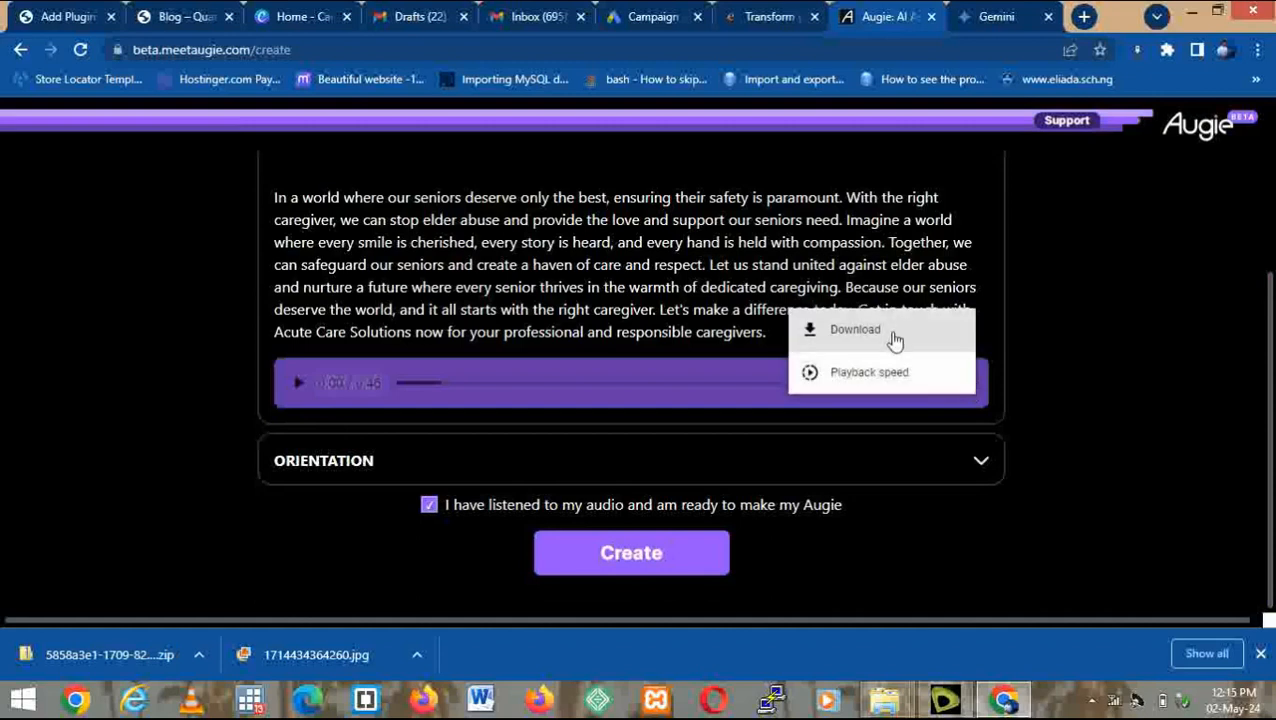
{"action": "left_click", "coordinate": [163, 388]}
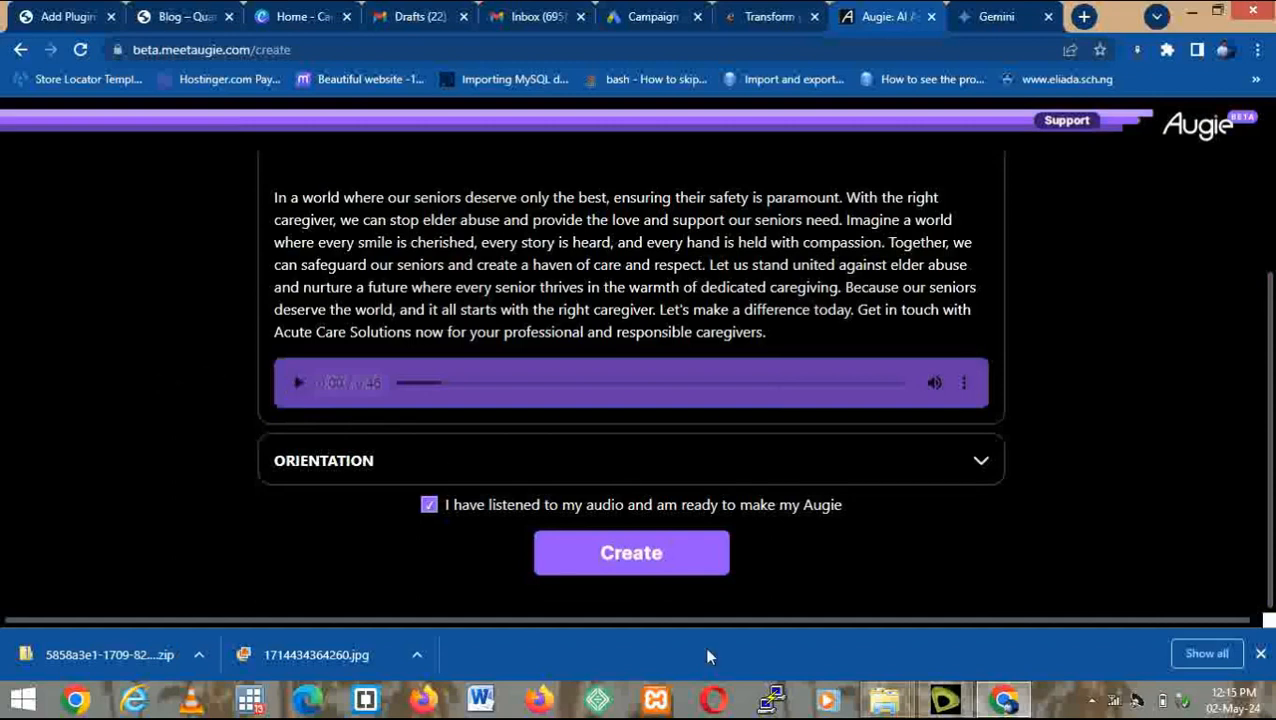
{"action": "left_click", "coordinate": [645, 563]}
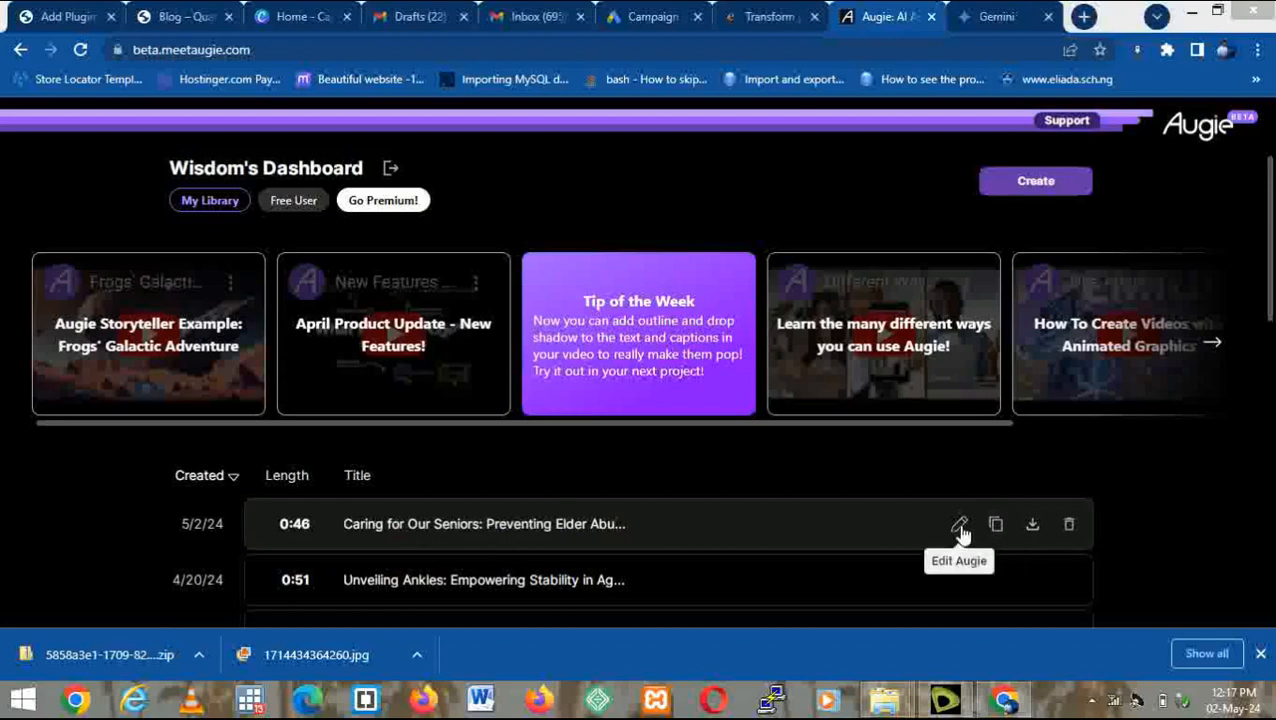
{"action": "left_click", "coordinate": [1032, 527]}
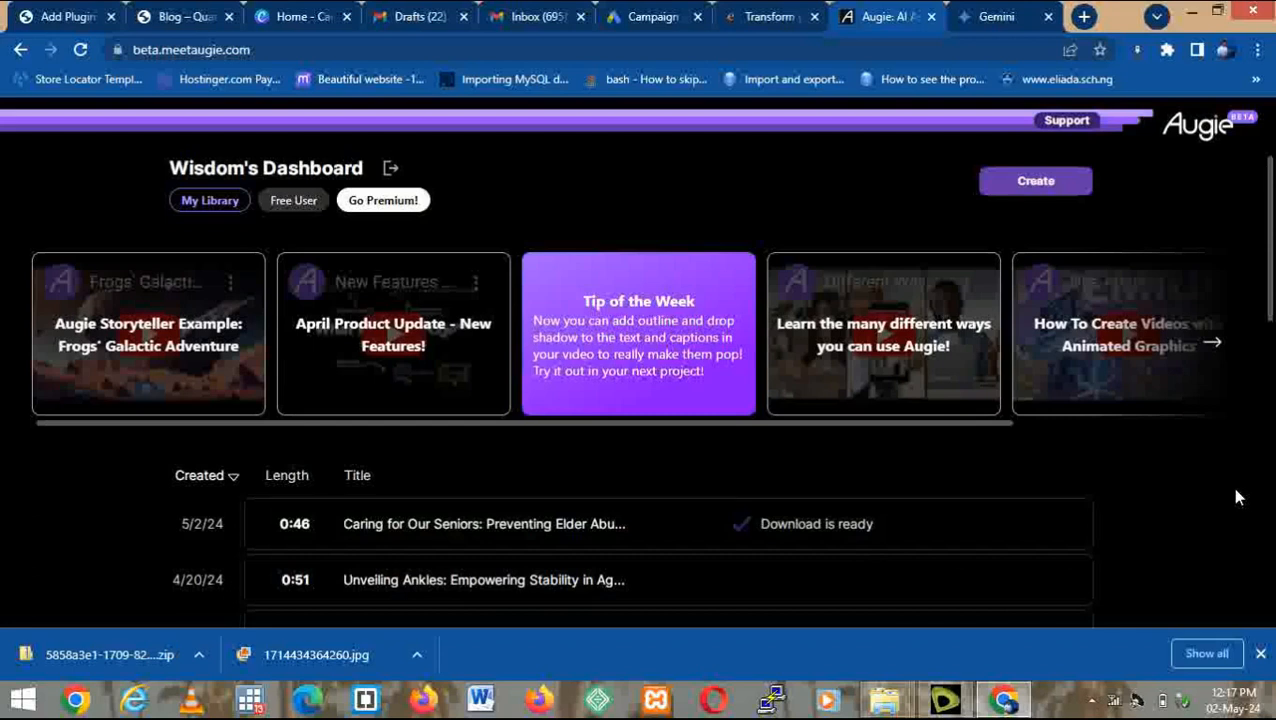
{"action": "left_click", "coordinate": [1090, 704]}
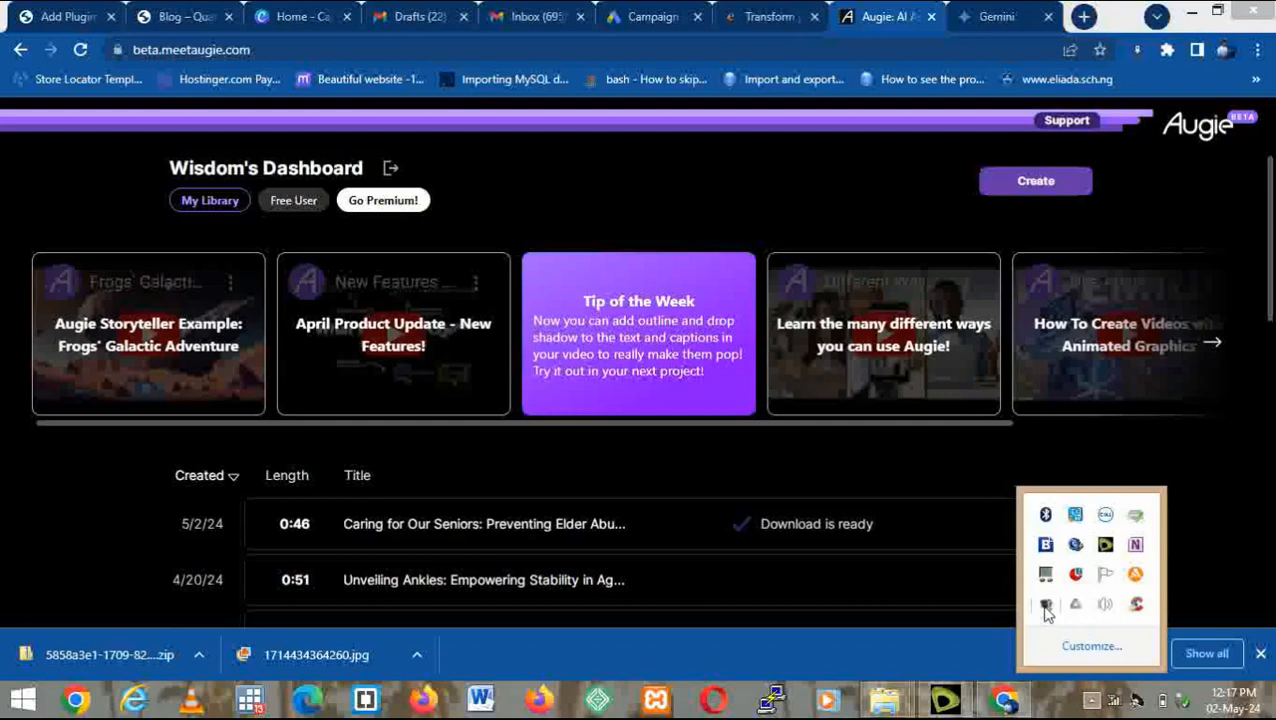
{"action": "right_click", "coordinate": [1046, 608]}
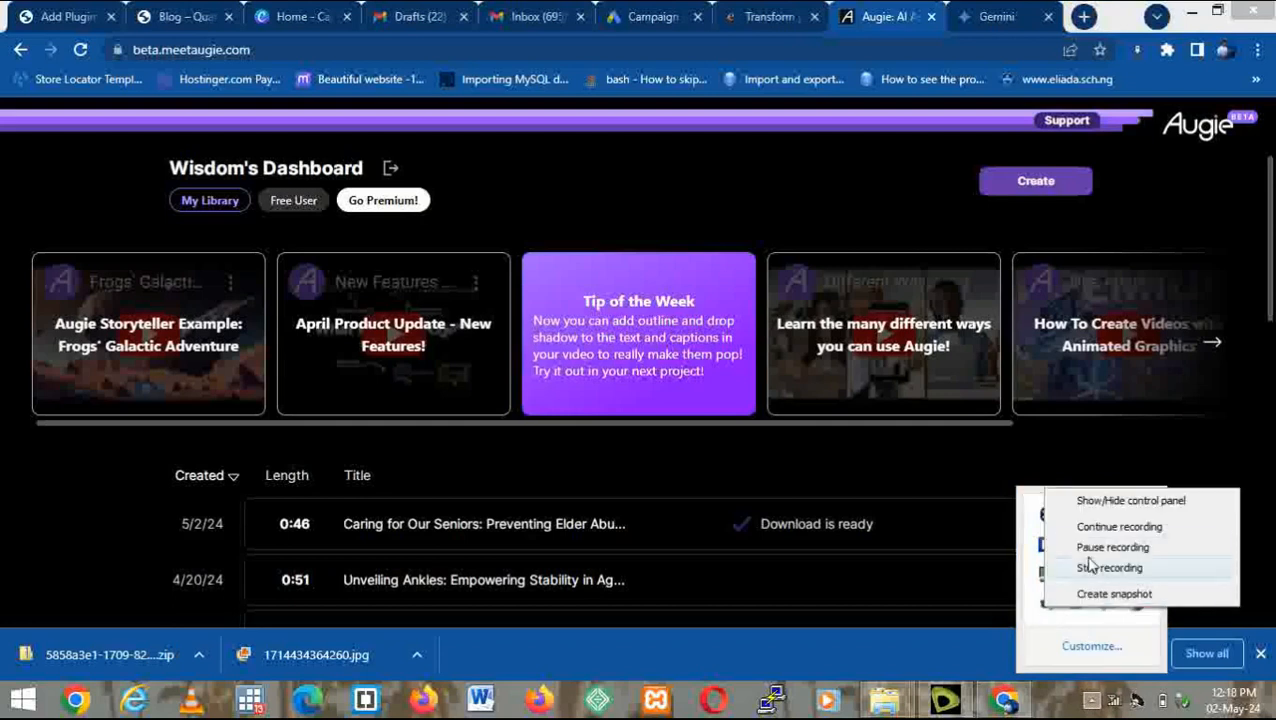
{"action": "left_click", "coordinate": [1110, 547]}
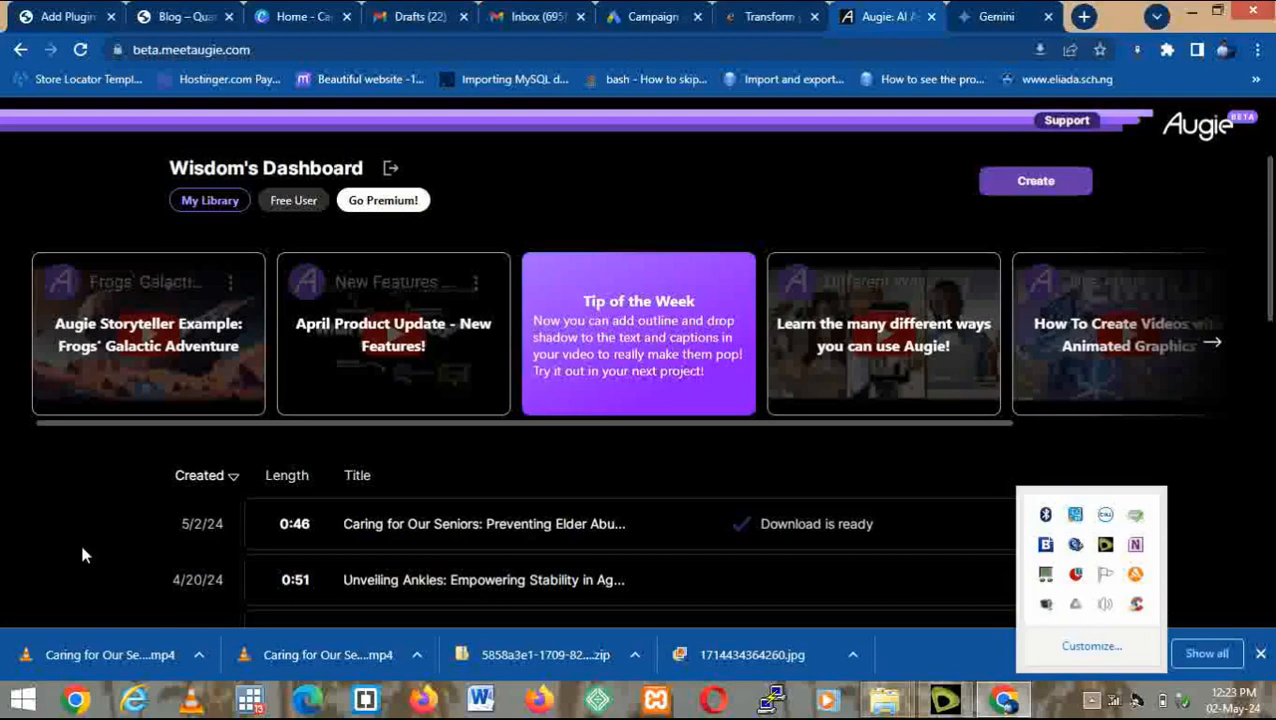
{"action": "left_click", "coordinate": [1092, 703]}
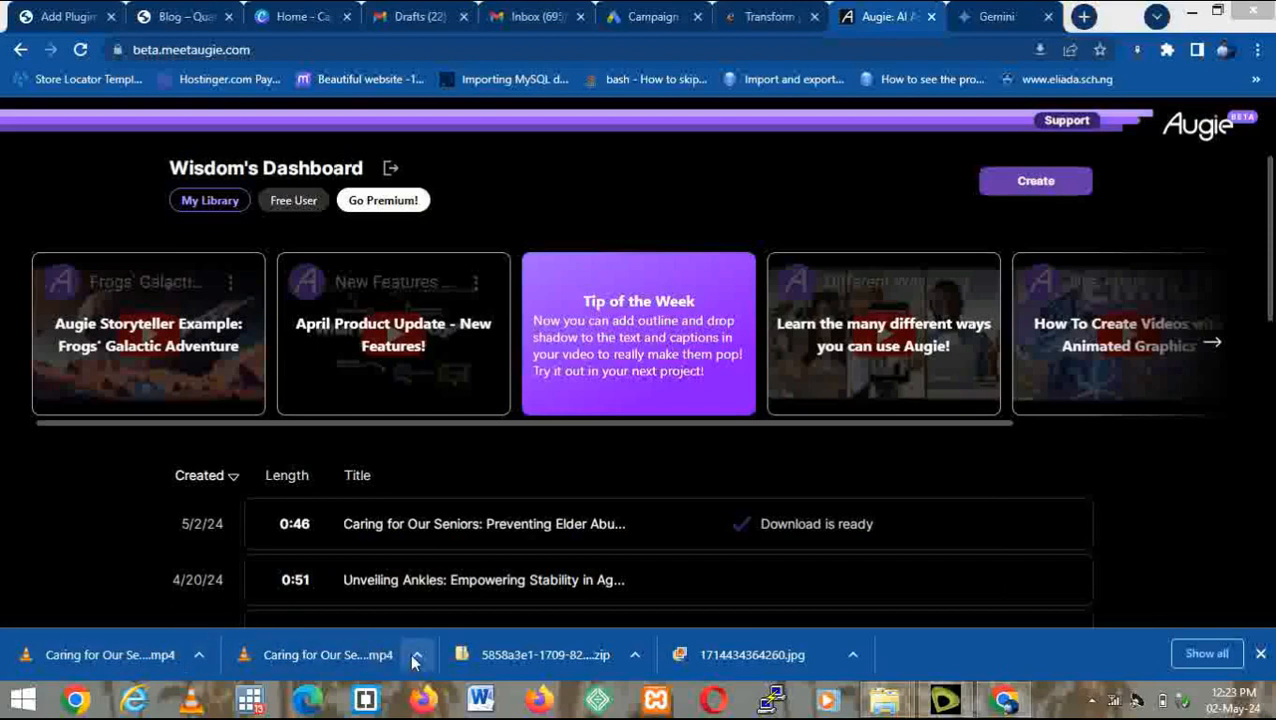
Show the downloaded "Caring for Our Se....mp4" video in its folder.
{"action": "left_click", "coordinate": [416, 656]}
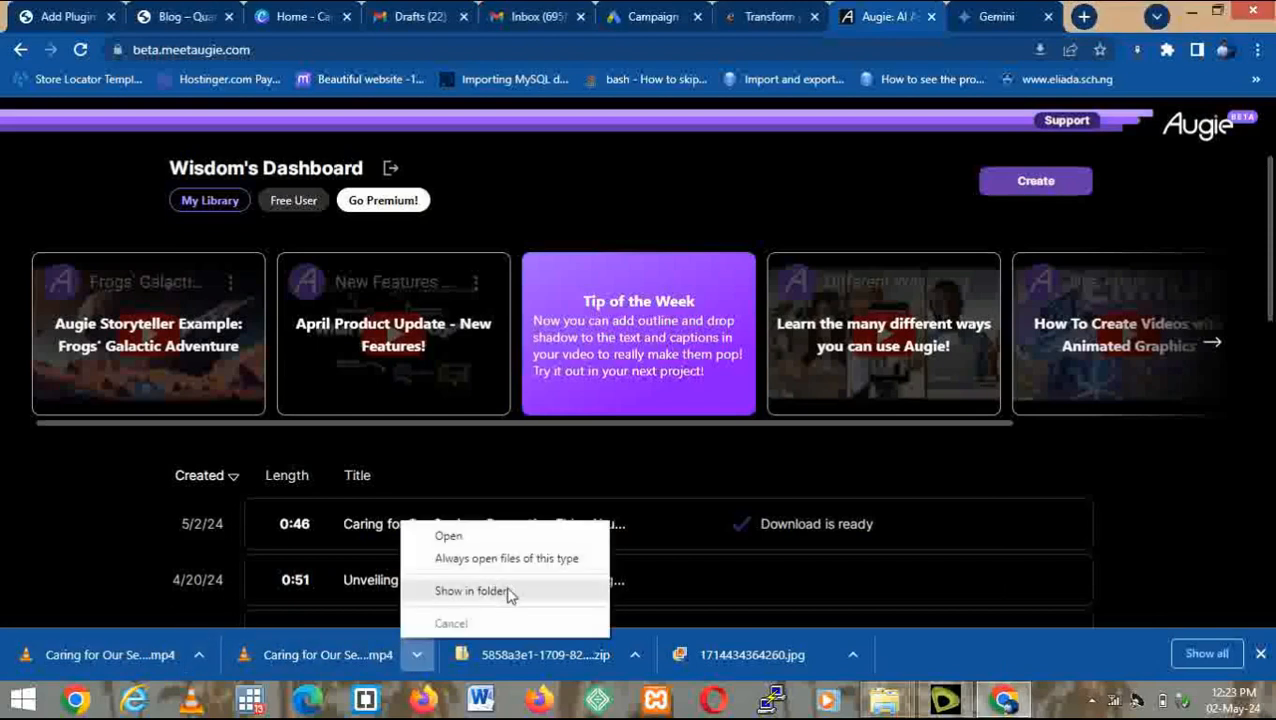
{"action": "left_click", "coordinate": [508, 594]}
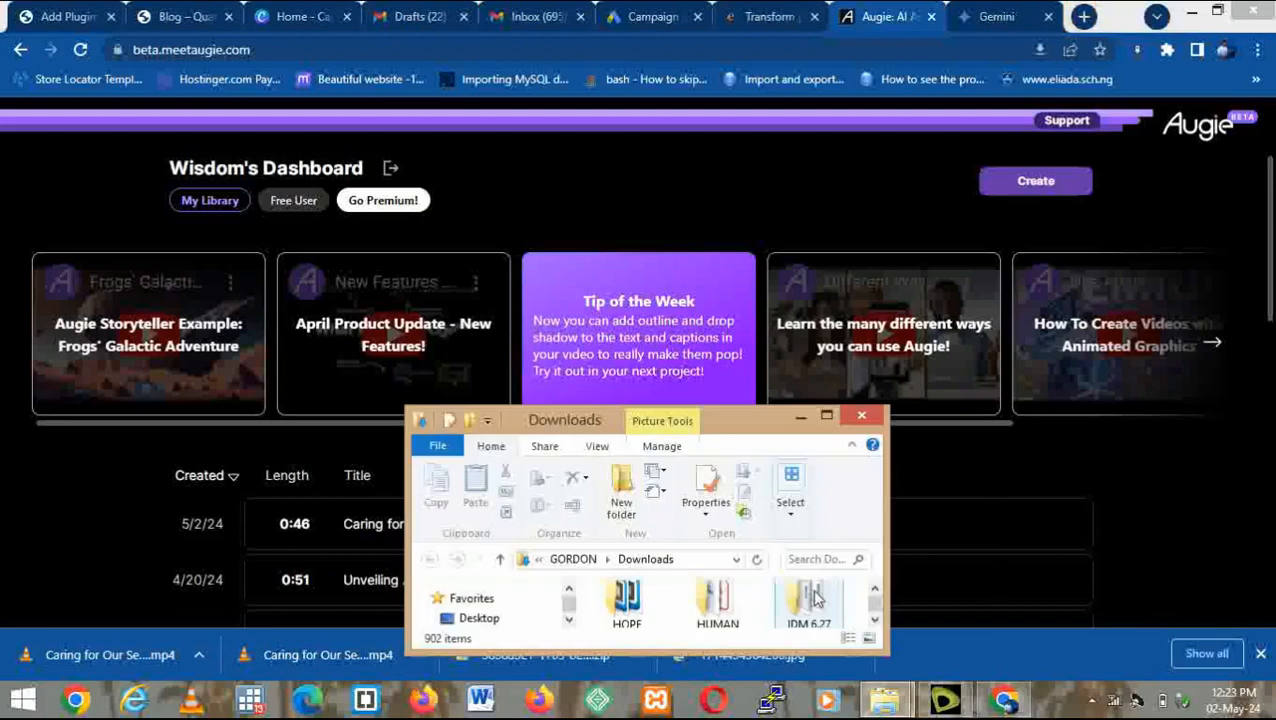
Locate the second downloaded "Caring for Our Se....mp4" in the Downloads folder and play it in the media player.
{"action": "left_click", "coordinate": [826, 418]}
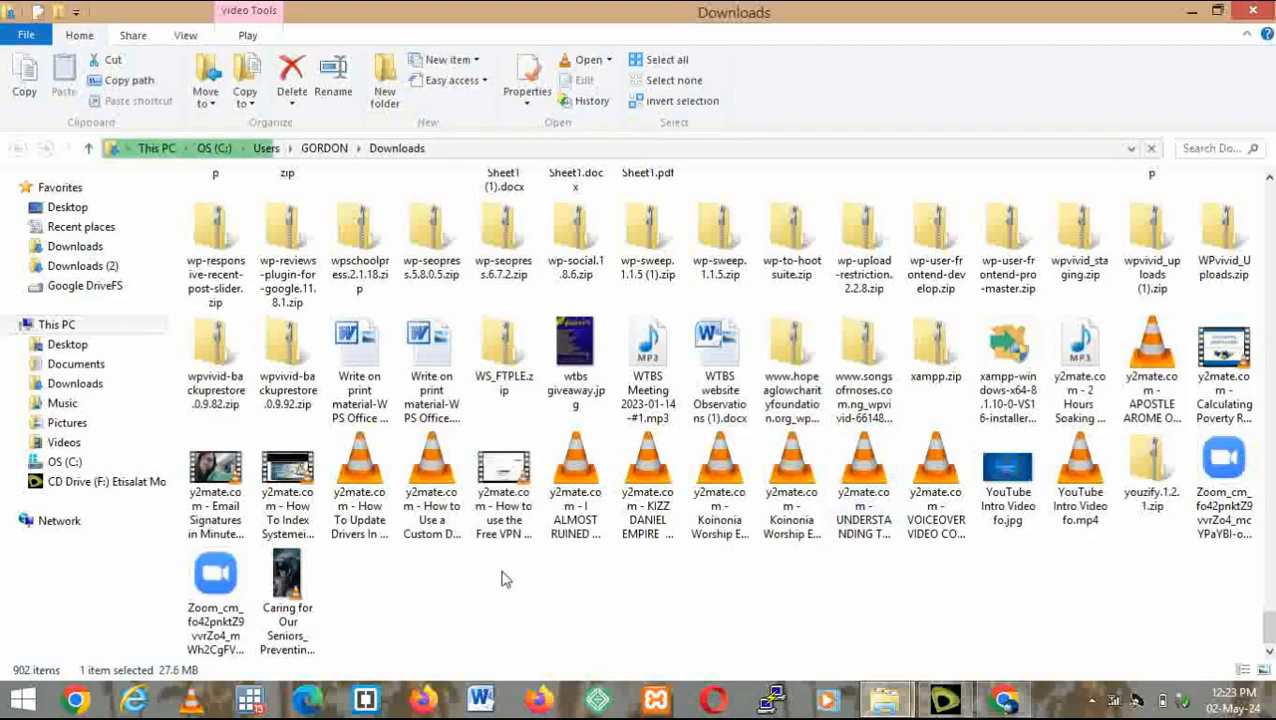
{"action": "left_click", "coordinate": [1008, 700]}
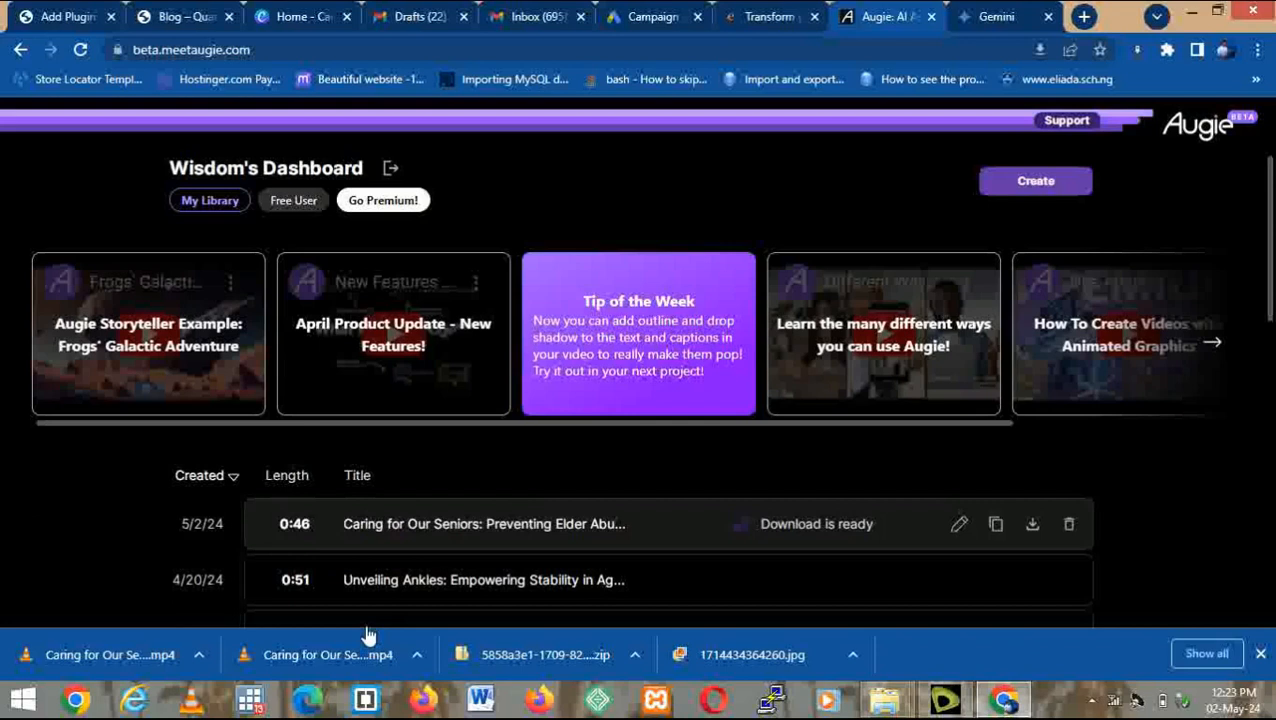
{"action": "left_click", "coordinate": [418, 653]}
{"action": "left_click", "coordinate": [460, 600]}
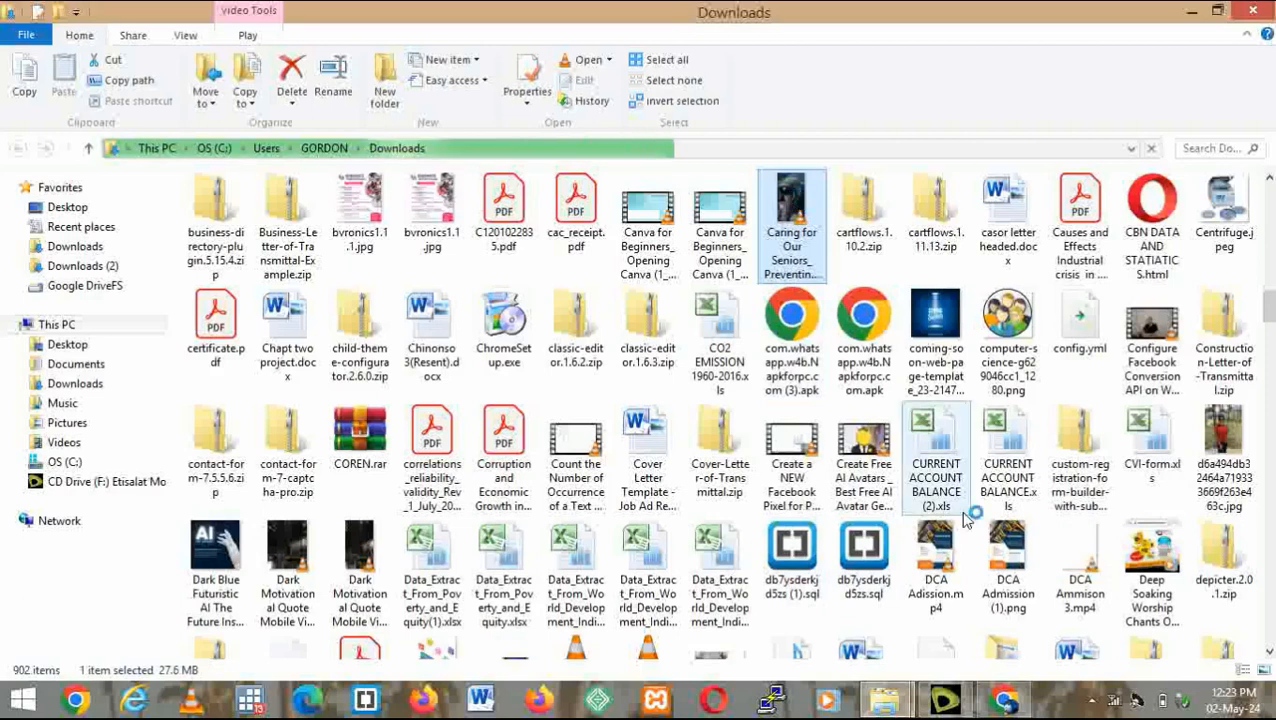
{"action": "mouse_move", "coordinate": [1005, 706]}
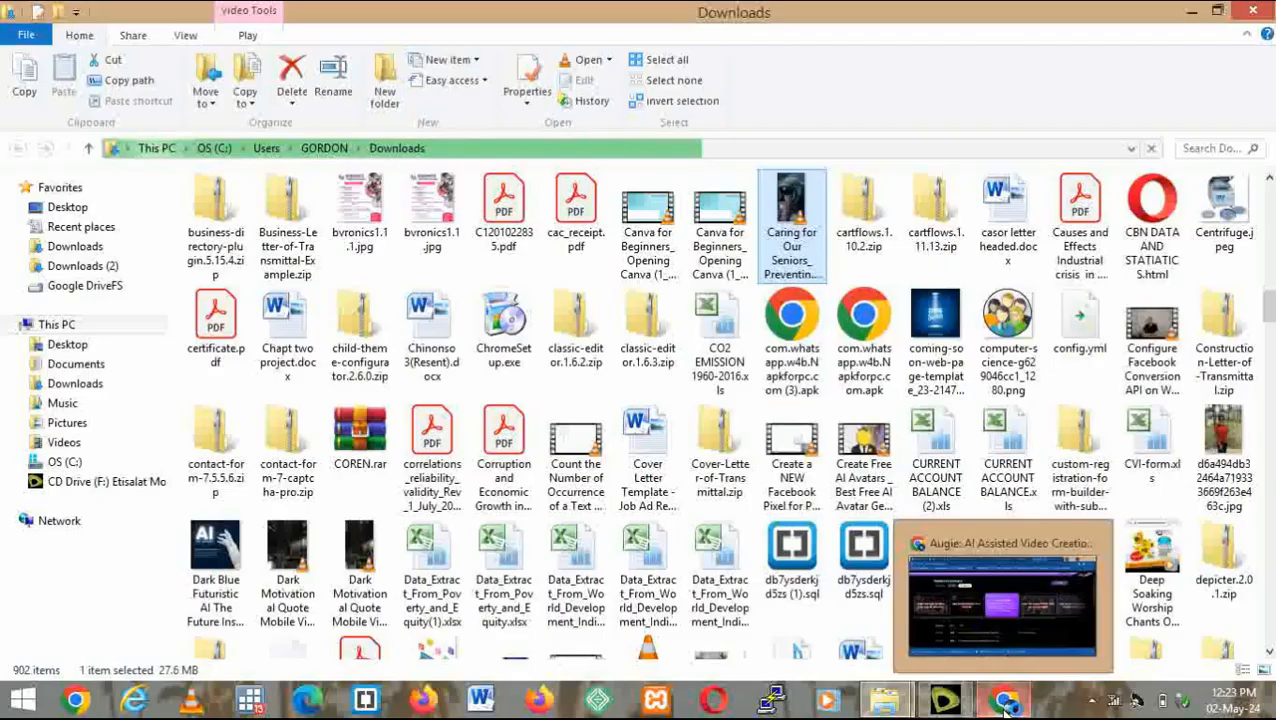
{"action": "left_click", "coordinate": [1003, 628]}
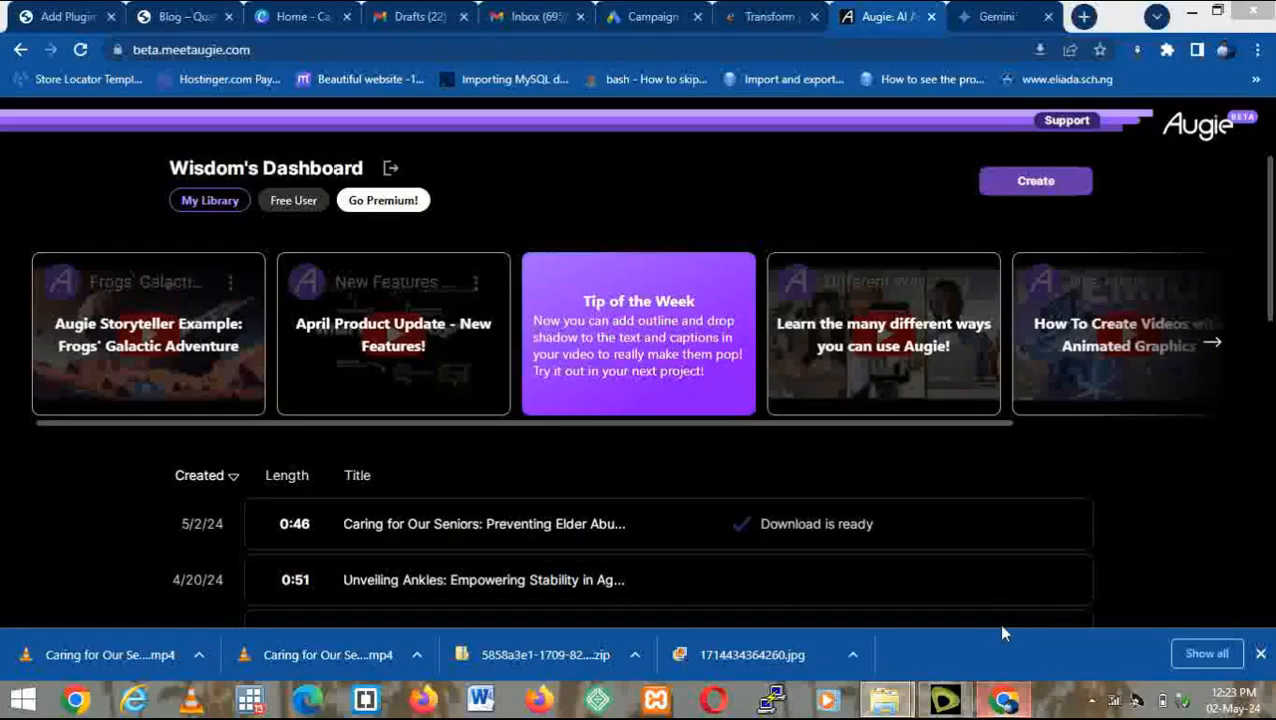
{"action": "key", "text": "alt+Tab"}
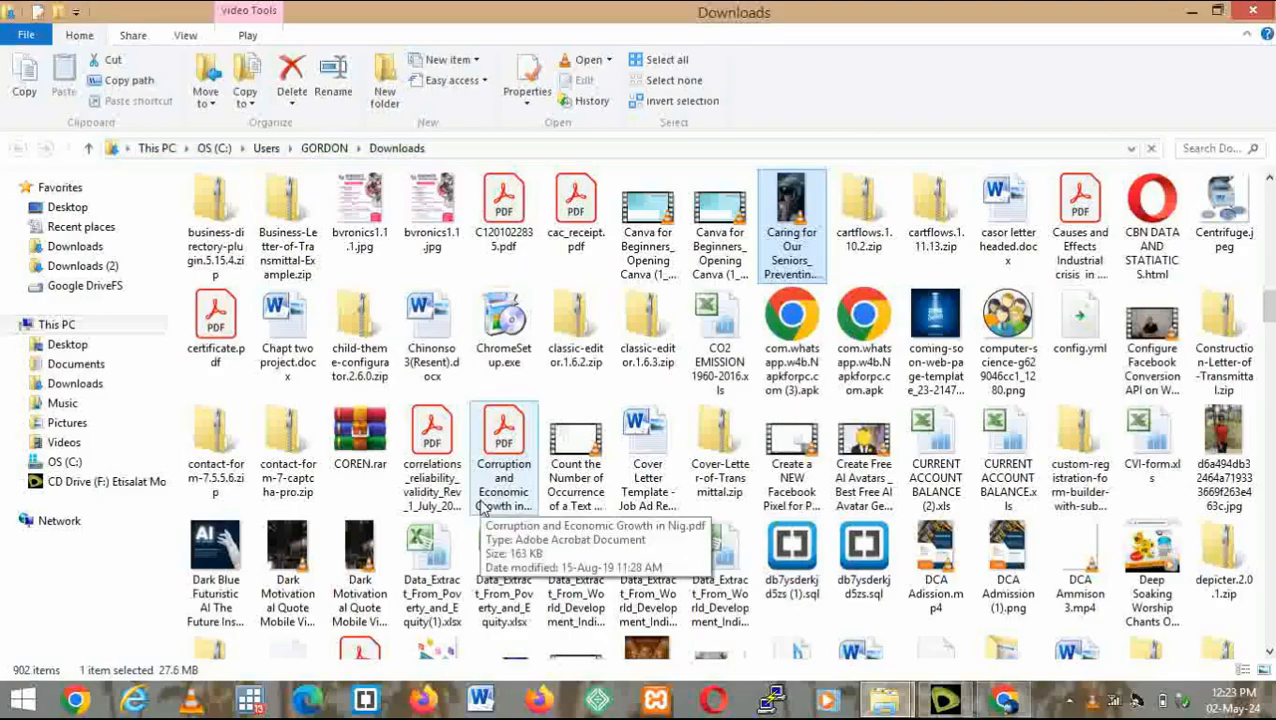
{"action": "key", "text": "Return"}
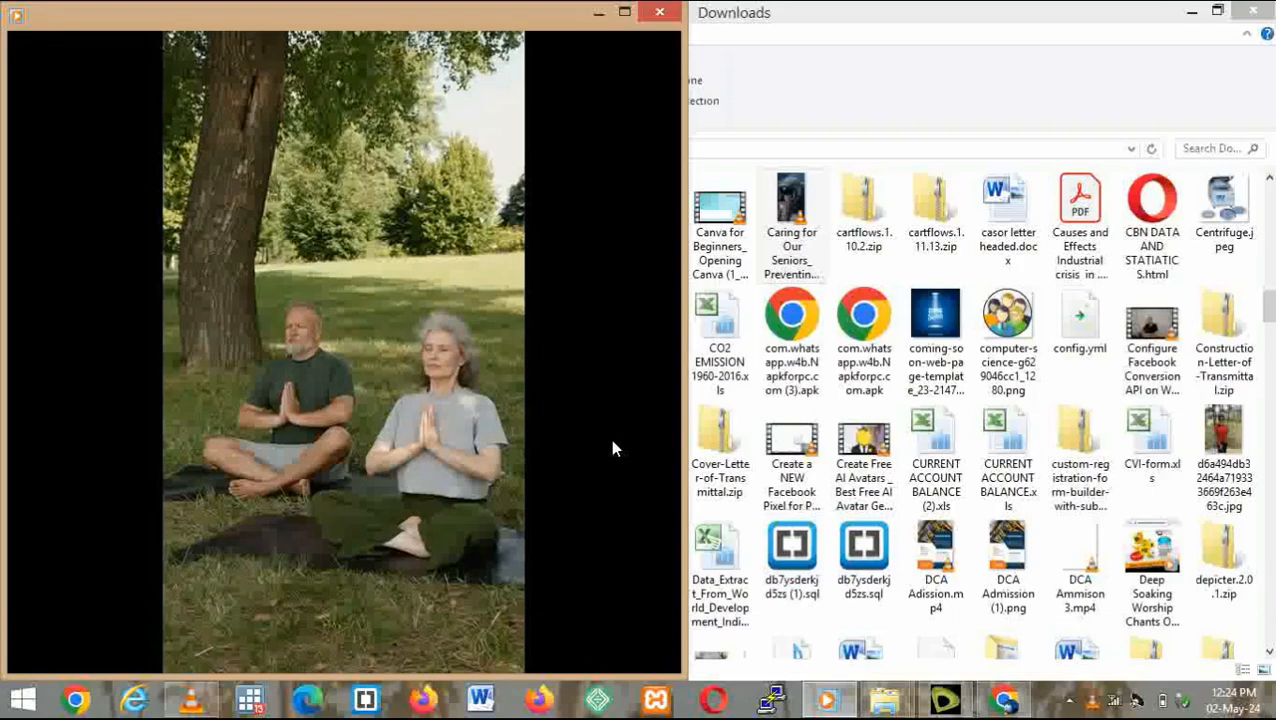
Maximize the media player and replay the "Caring for Our Seniors_ Preventing Elder Abuse" video.
{"action": "left_click", "coordinate": [624, 14]}
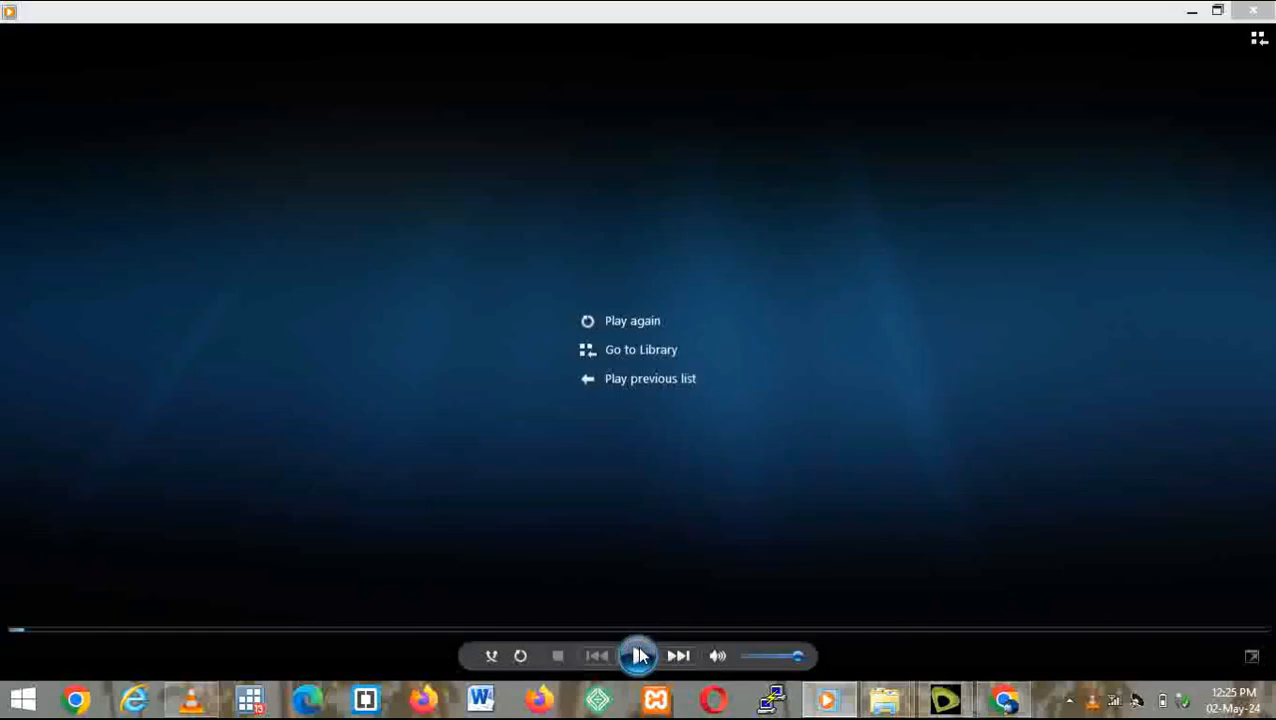
{"action": "left_click", "coordinate": [640, 655]}
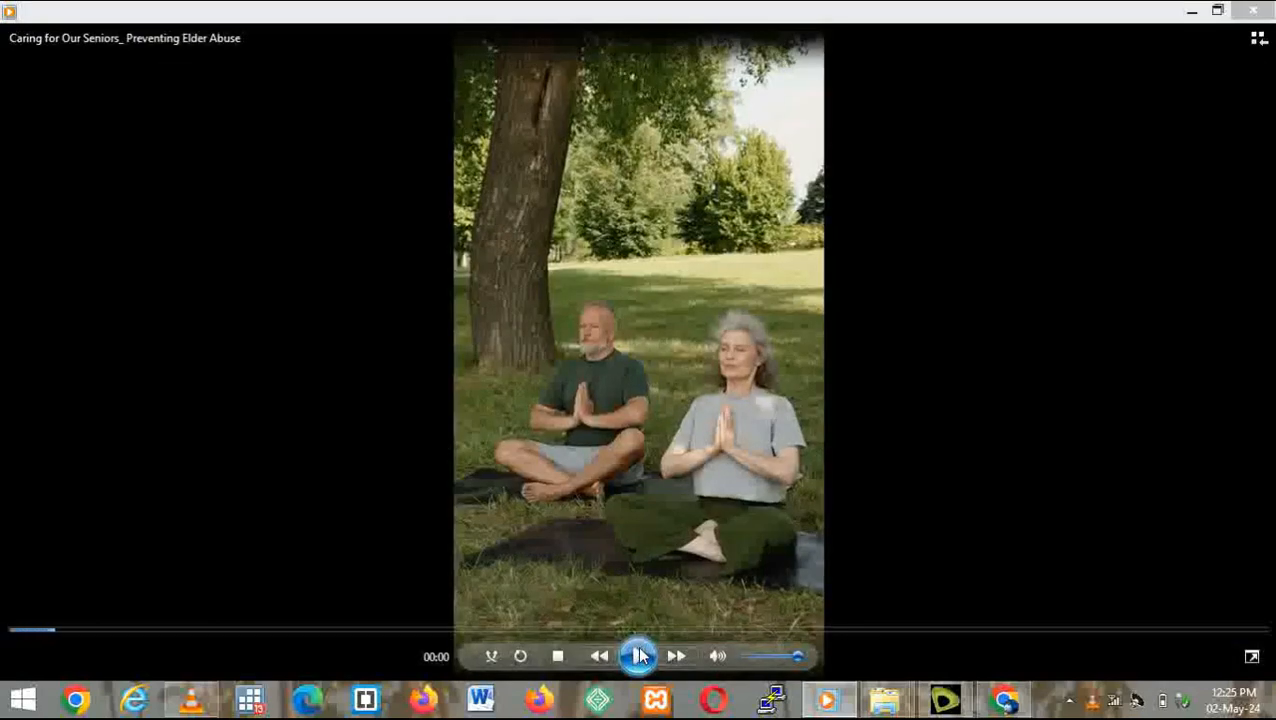
{"action": "left_click", "coordinate": [640, 655]}
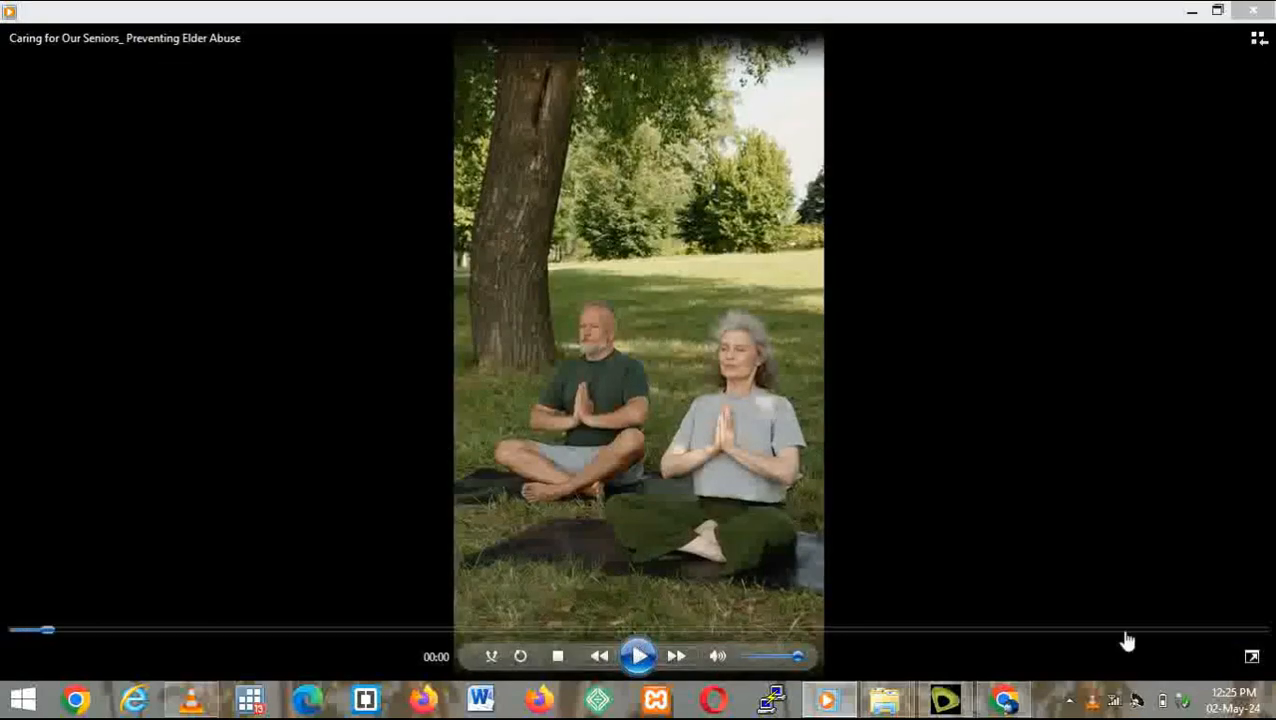
{"action": "left_click", "coordinate": [1190, 638]}
{"action": "left_click_drag", "start_coordinate": [1190, 640], "coordinate": [1262, 642]}
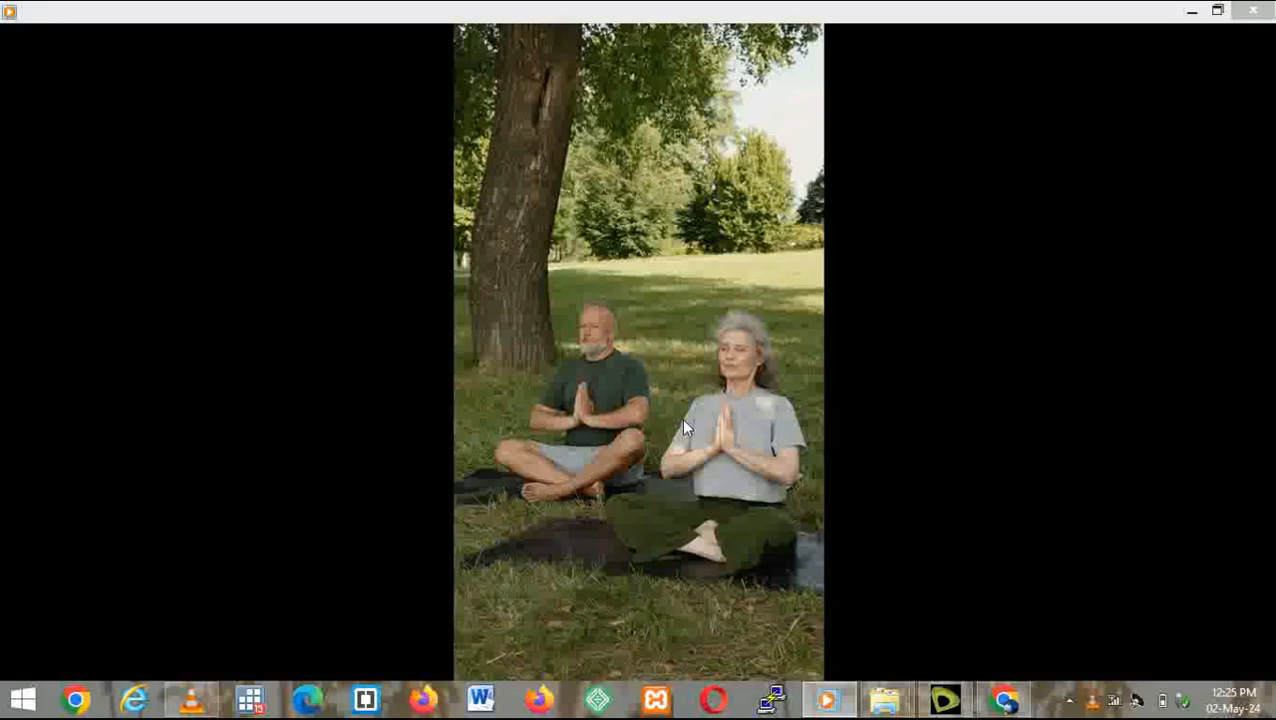
Play the finished video again, jump ahead to about 00:26, and pause it at 00:27.
{"action": "mouse_move", "coordinate": [648, 536]}
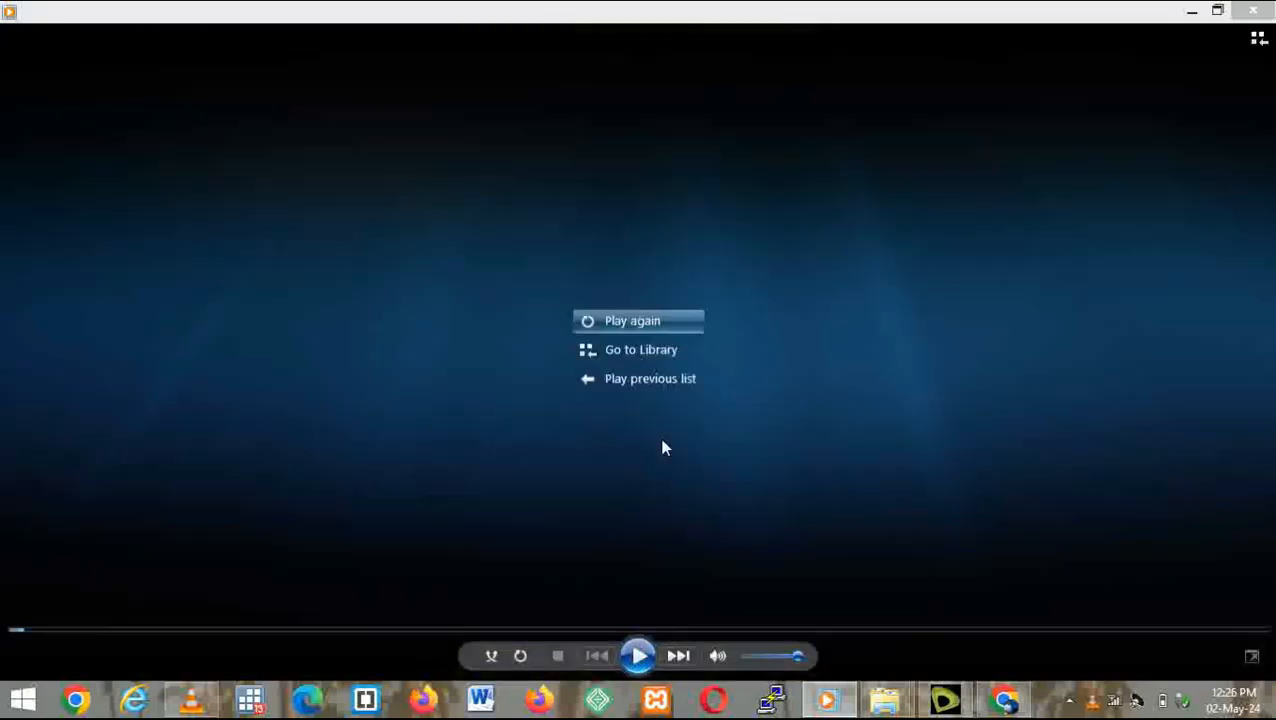
{"action": "left_click", "coordinate": [622, 655]}
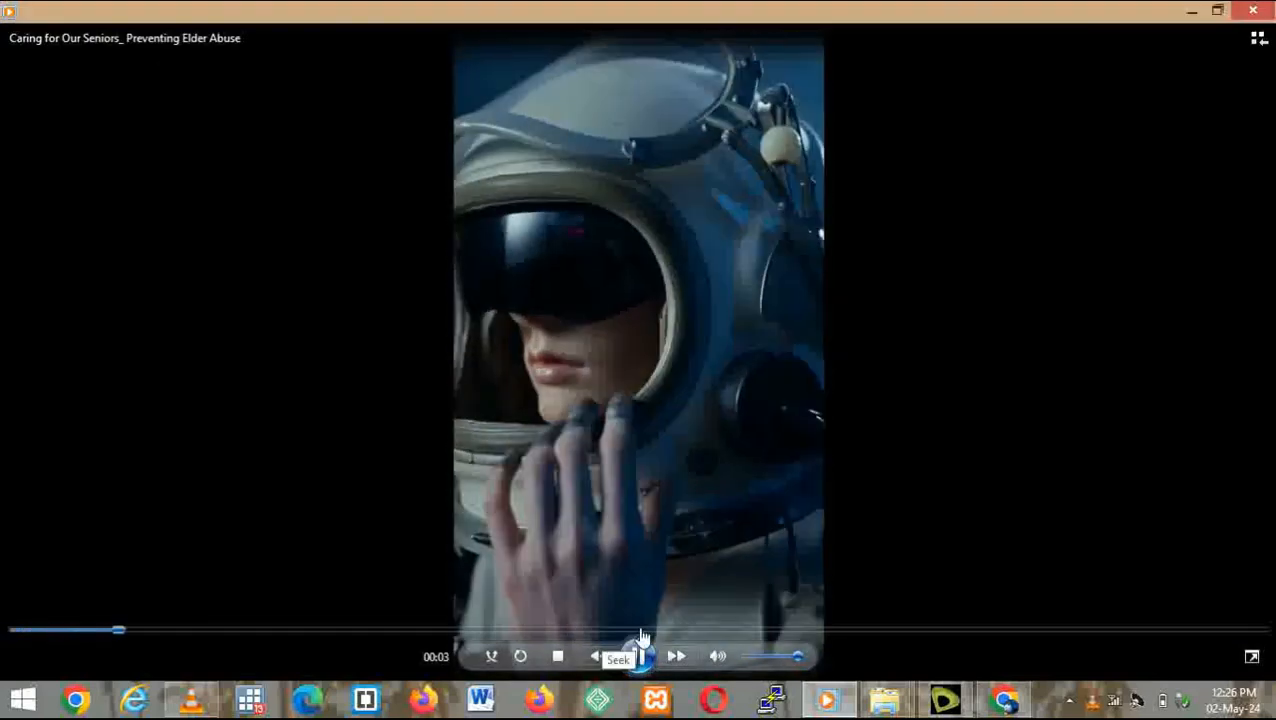
{"action": "left_click", "coordinate": [682, 631]}
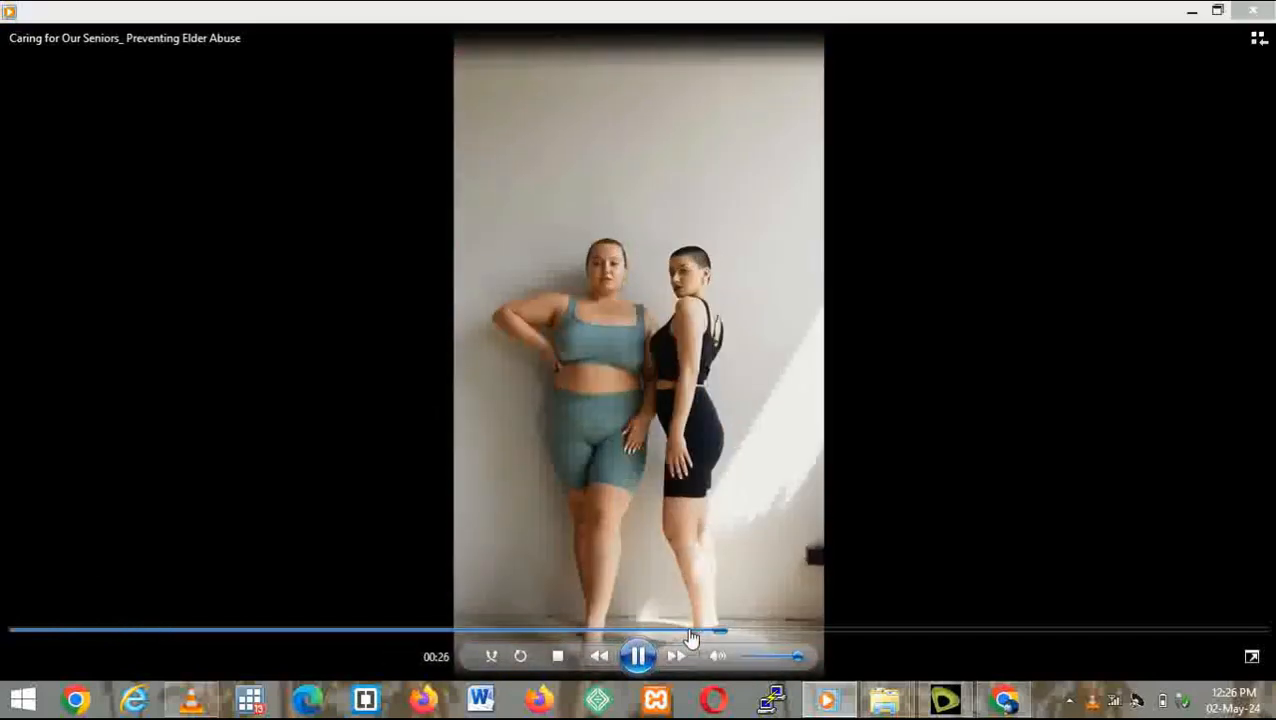
{"action": "left_click", "coordinate": [636, 657]}
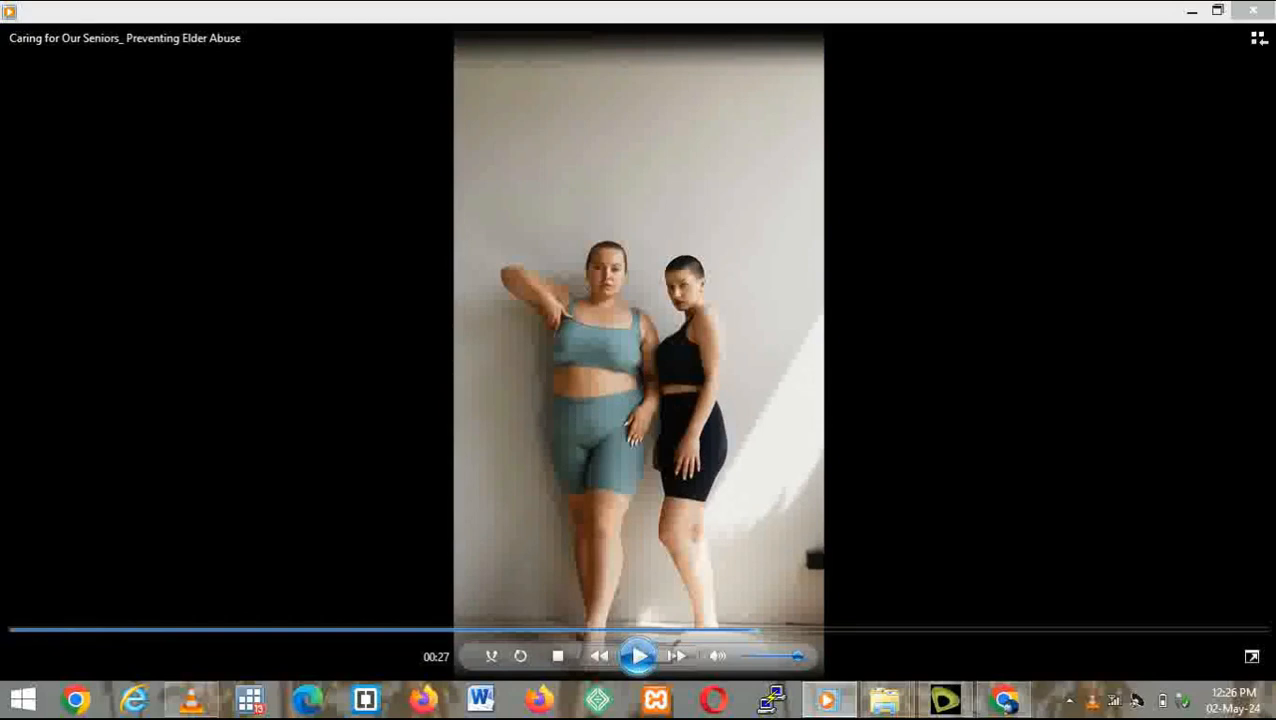
Switch back to Augie, open the "Caring for Our Seniors" project for editing, and dismiss the Roughcut Report.
{"action": "left_click", "coordinate": [1014, 697]}
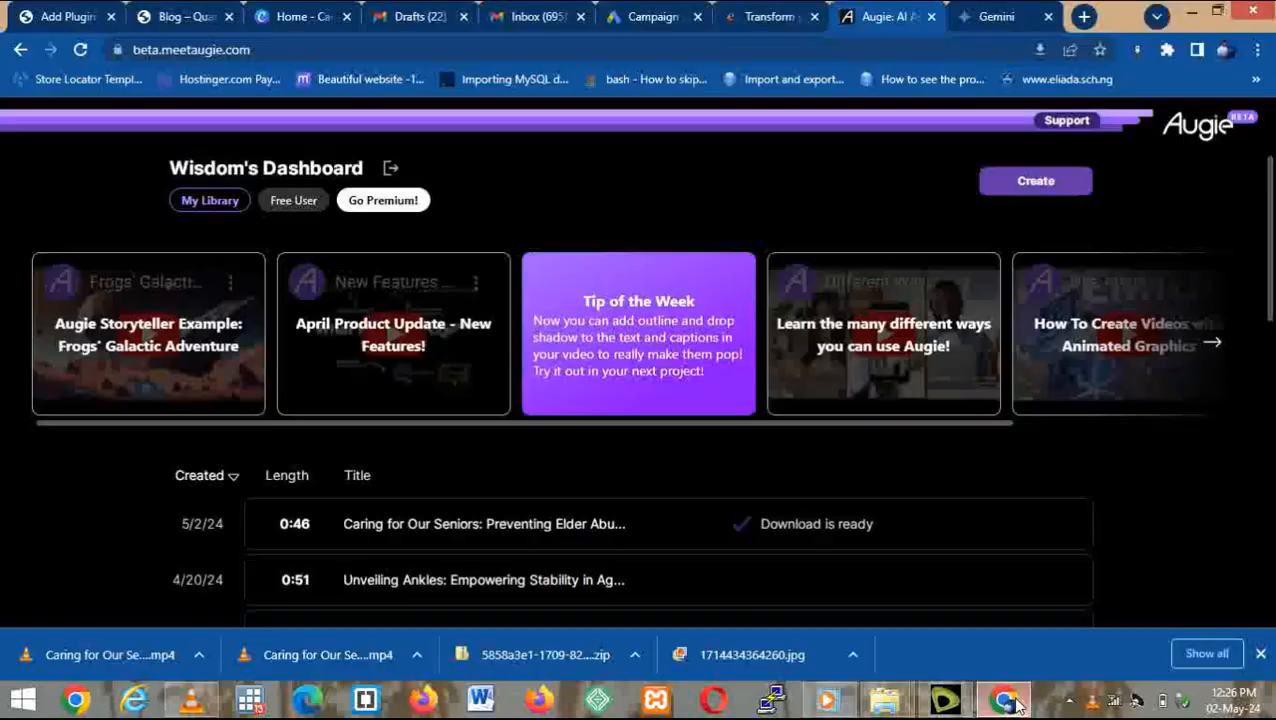
{"action": "mouse_move", "coordinate": [955, 533]}
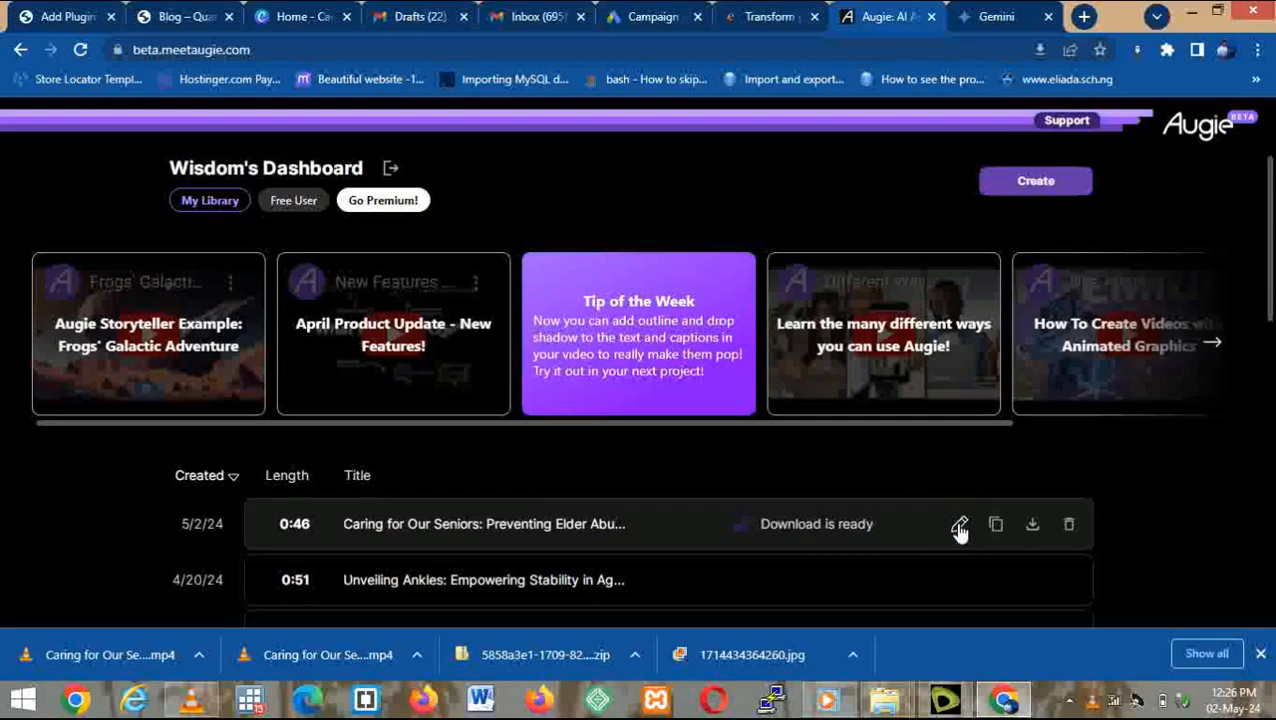
{"action": "left_click", "coordinate": [958, 528]}
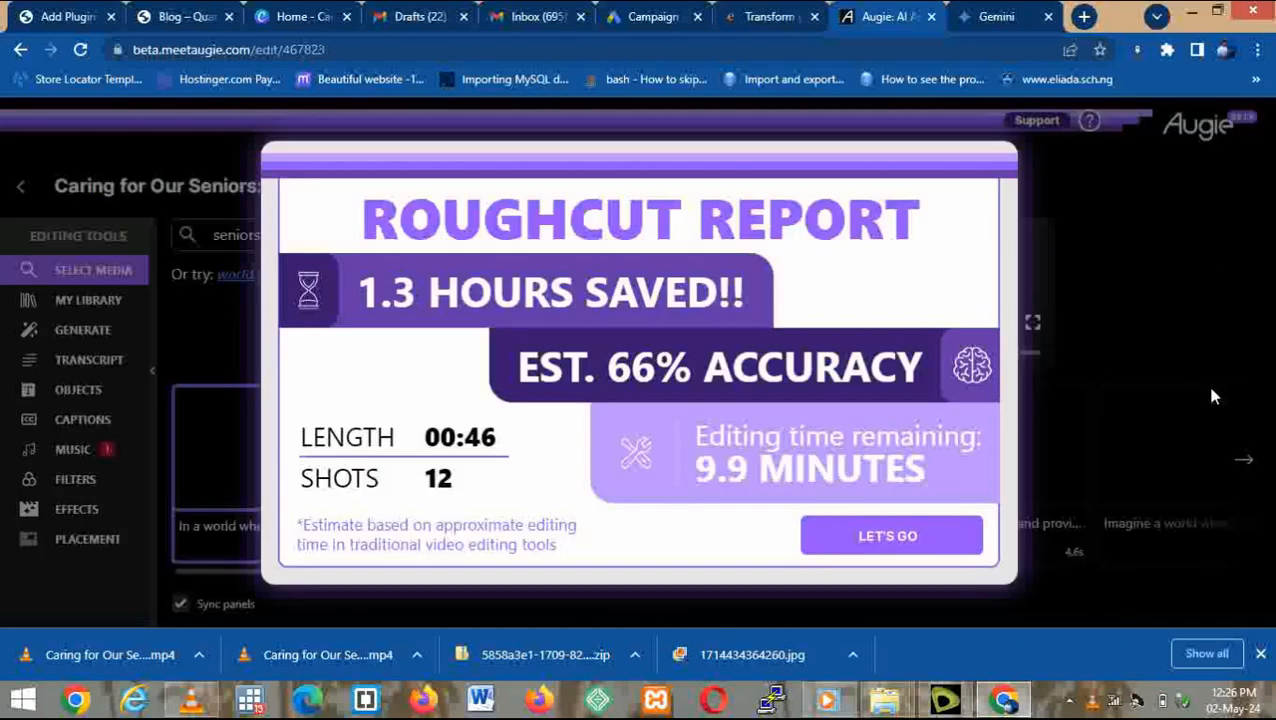
{"action": "left_click", "coordinate": [1211, 390]}
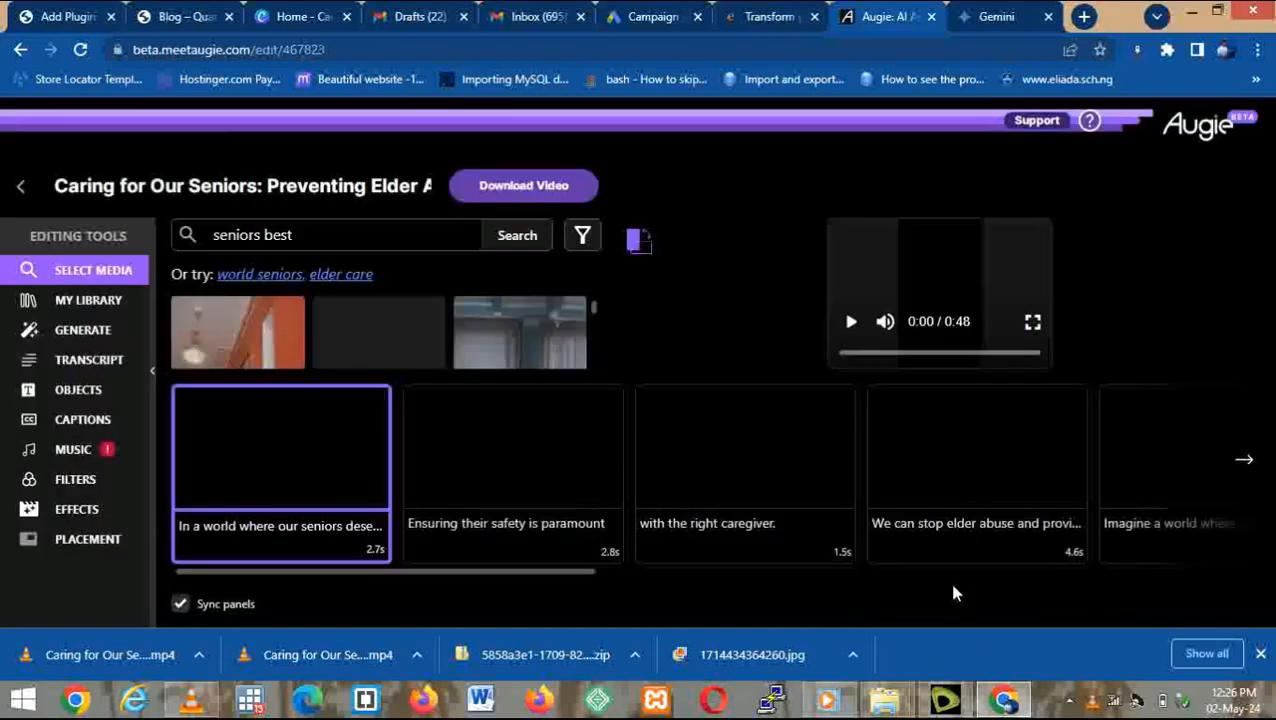
Look through the storyboard scenes, select "We can stop elder abuse and provide the love and support our seniors need", and try previewing it.
{"action": "left_click", "coordinate": [1243, 461]}
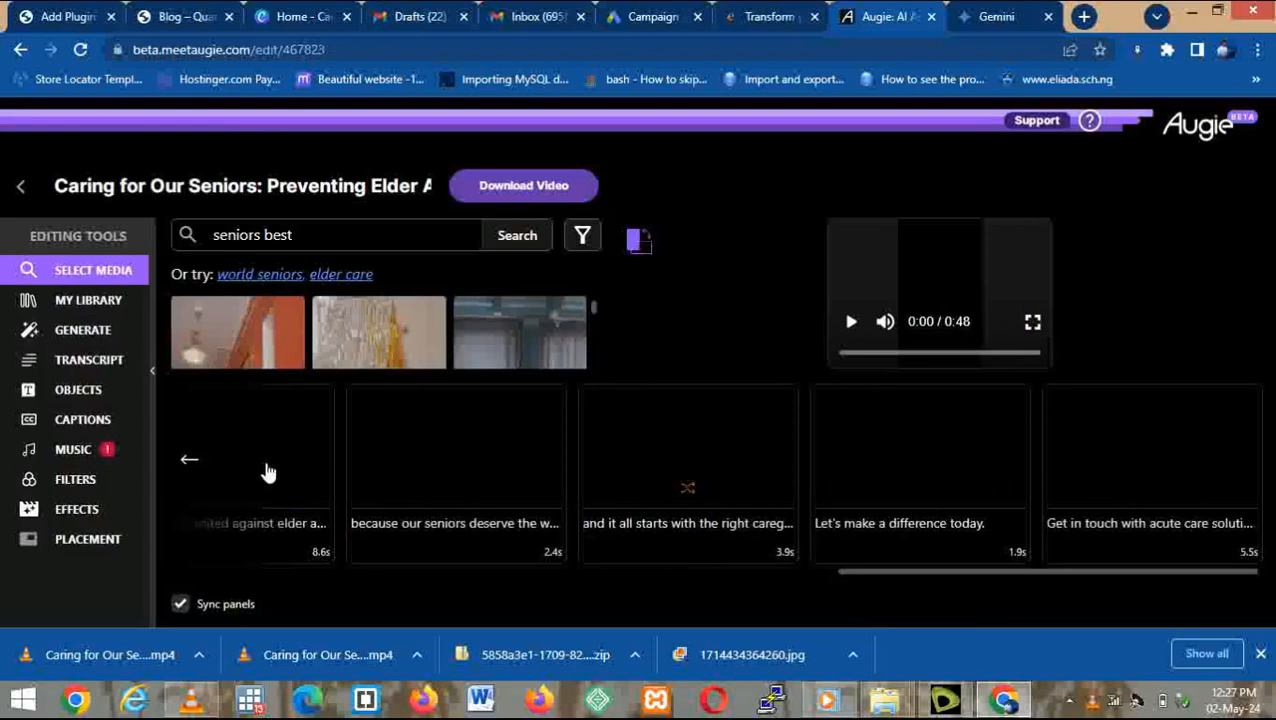
{"action": "left_click", "coordinate": [189, 467]}
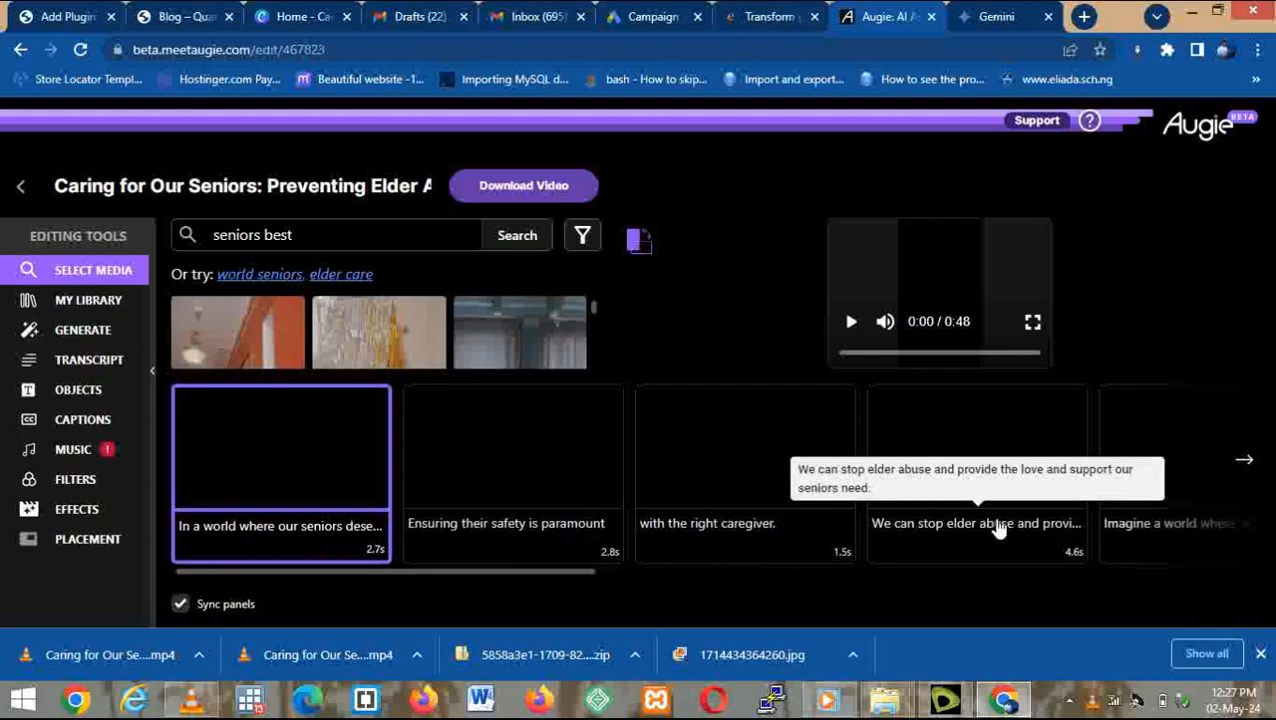
{"action": "left_click", "coordinate": [998, 530]}
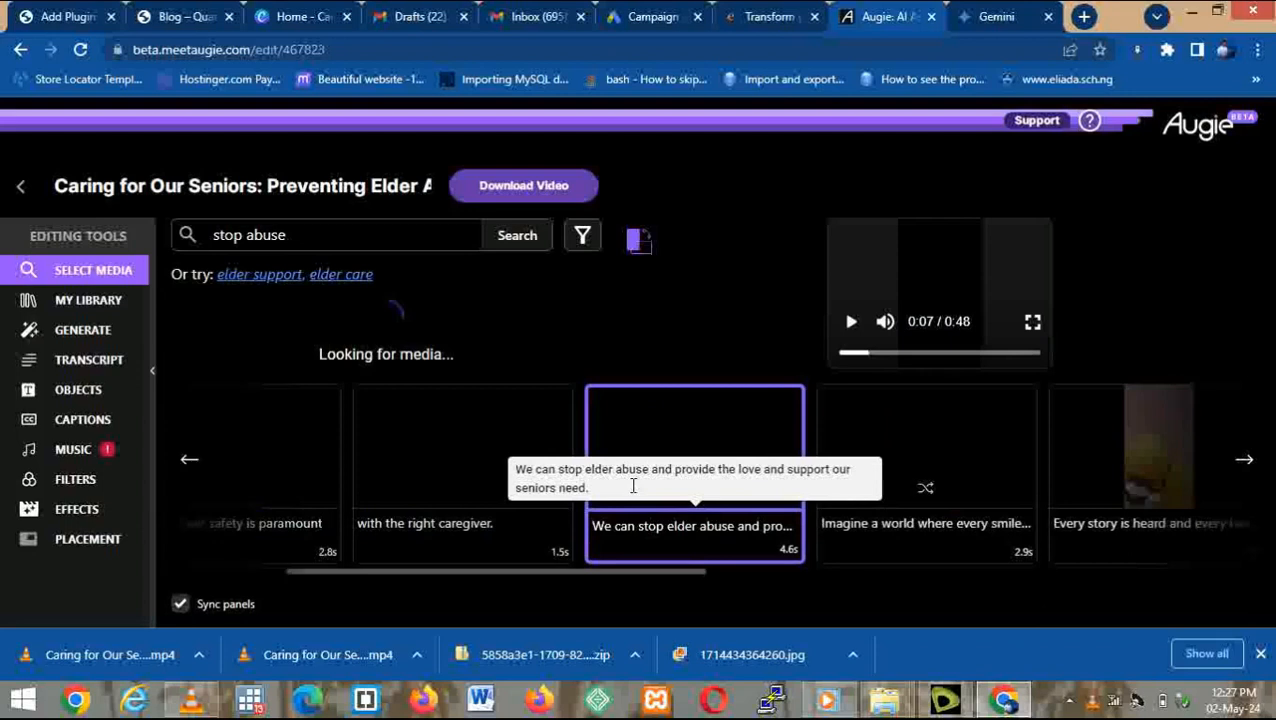
{"action": "left_click", "coordinate": [850, 324]}
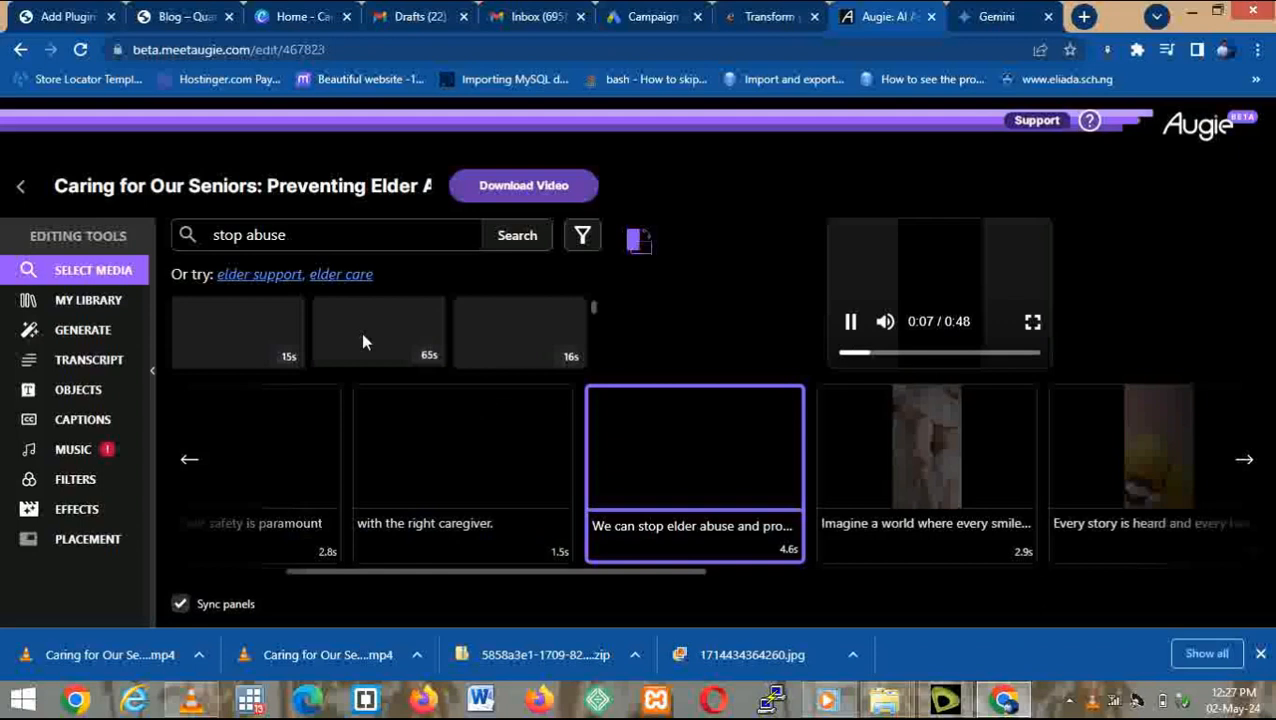
{"action": "left_click", "coordinate": [851, 323]}
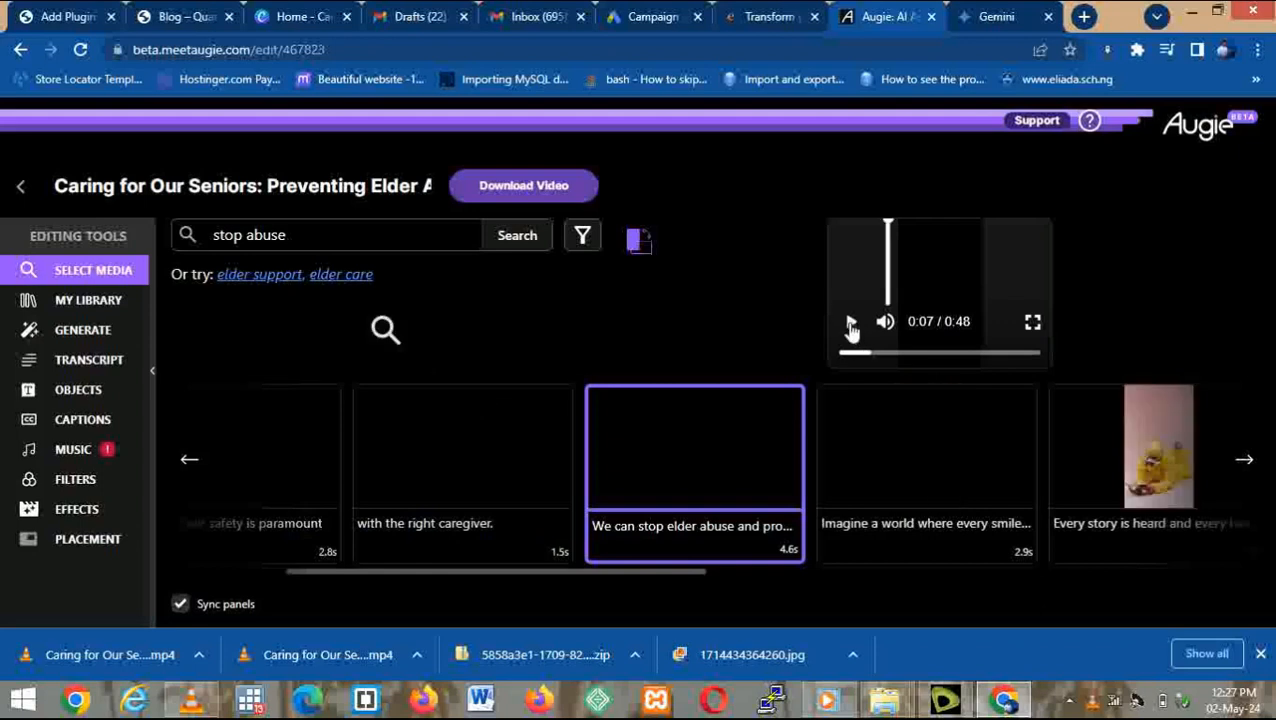
{"action": "left_click", "coordinate": [851, 325]}
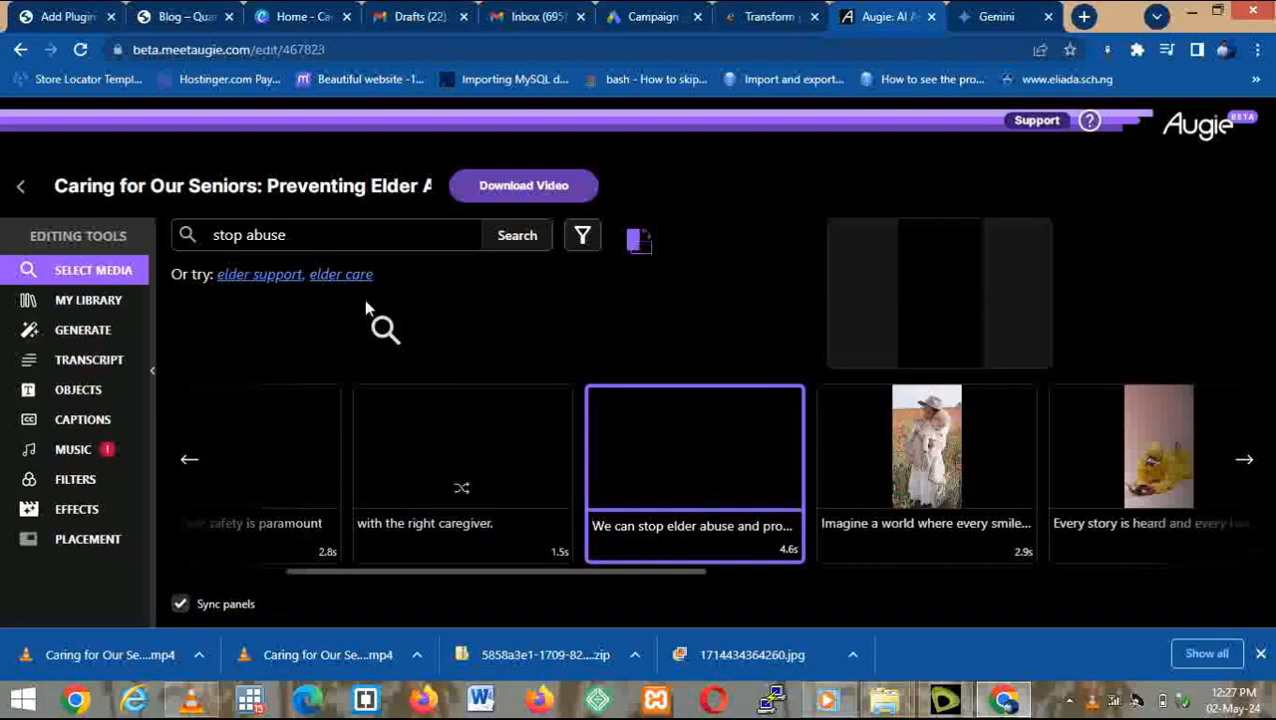
{"action": "left_click", "coordinate": [704, 512]}
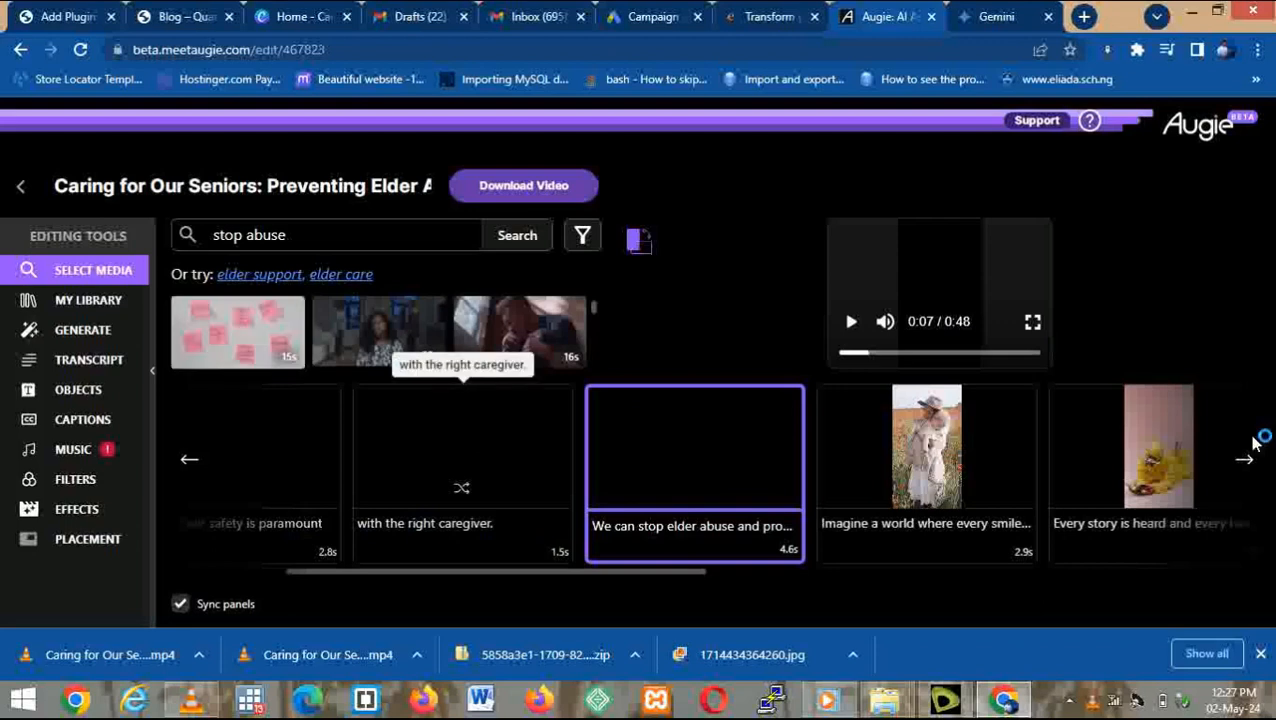
Select the "Let us stand united against elder abuse" scene, preview playback from it, and return to that scene.
{"action": "left_click", "coordinate": [1245, 465]}
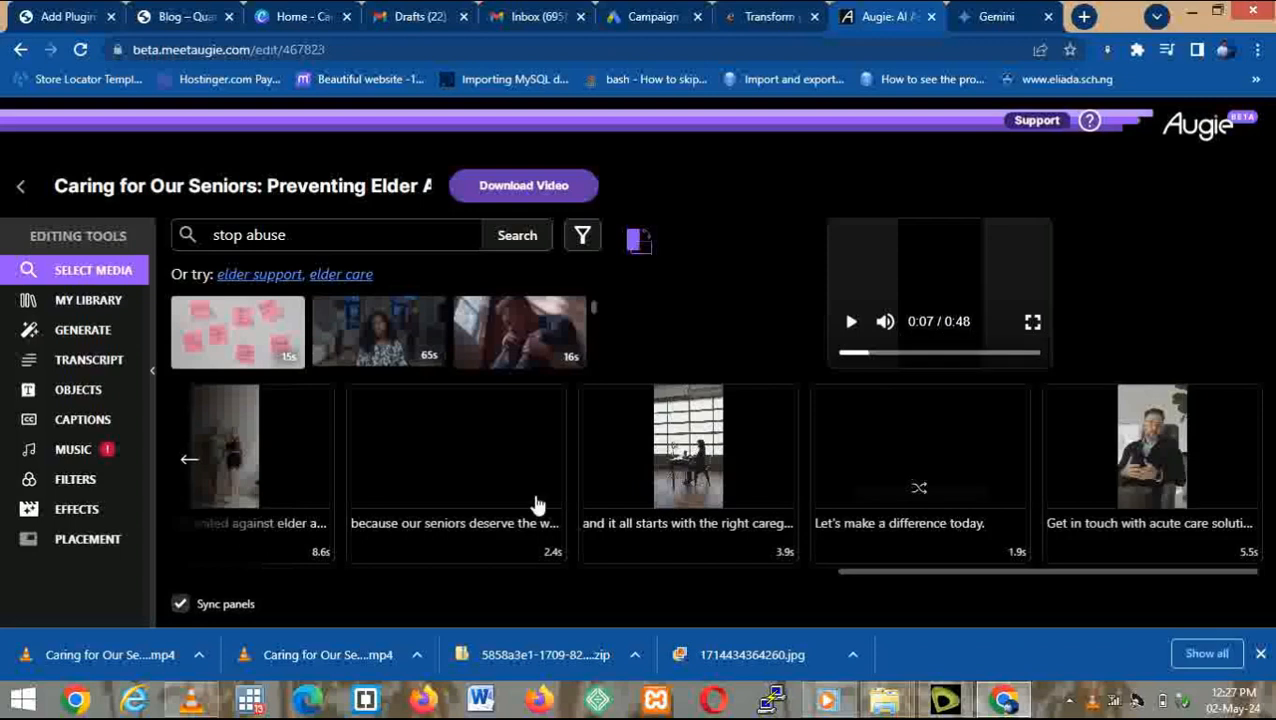
{"action": "left_click", "coordinate": [450, 480]}
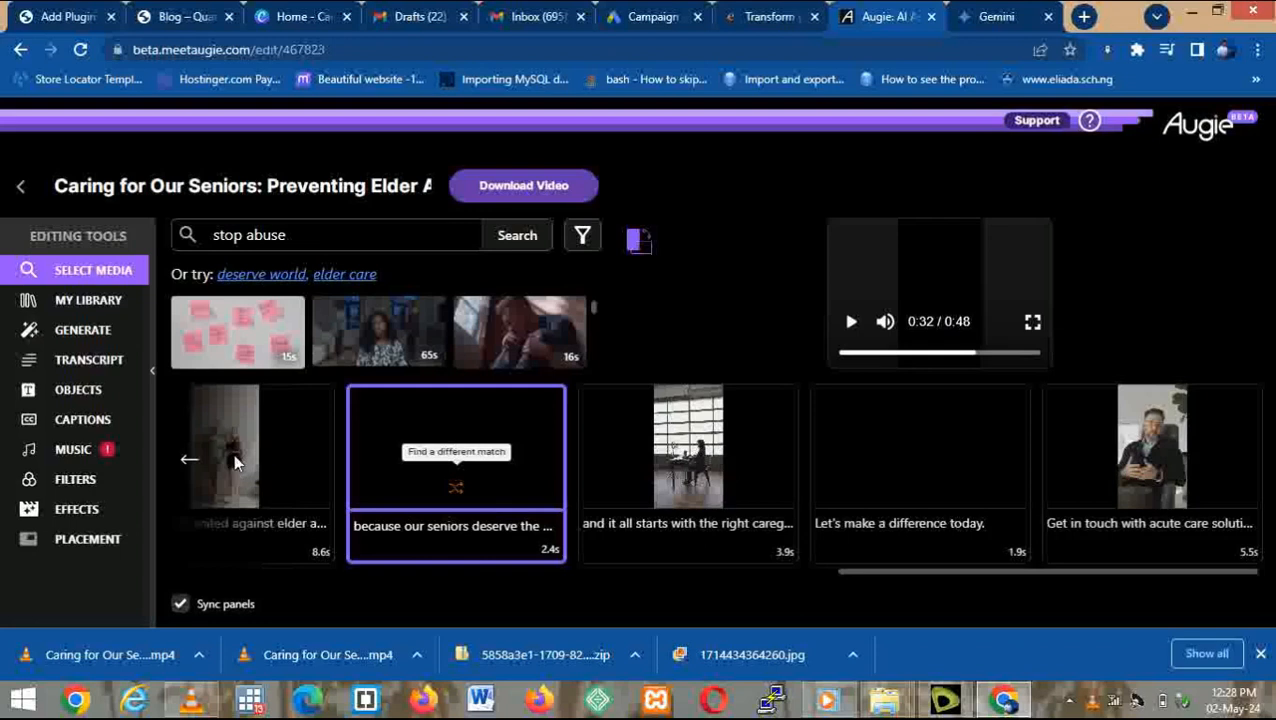
{"action": "left_click", "coordinate": [234, 461]}
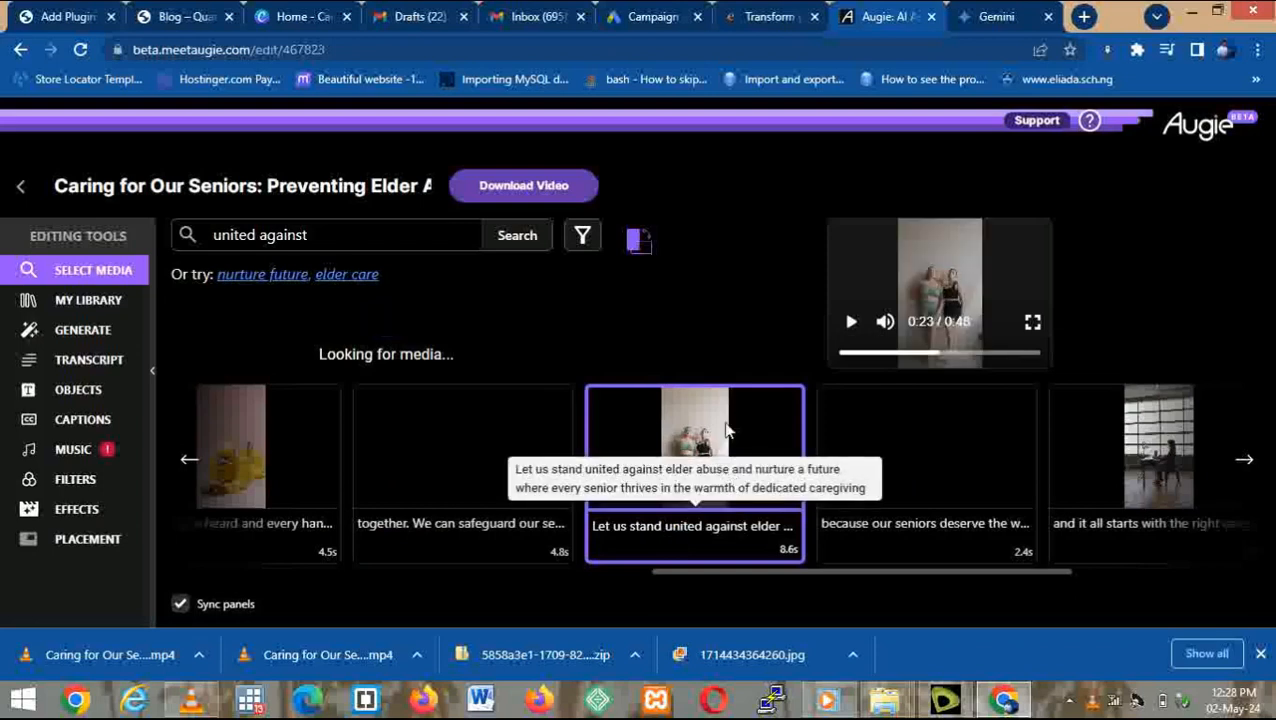
{"action": "left_click", "coordinate": [851, 324]}
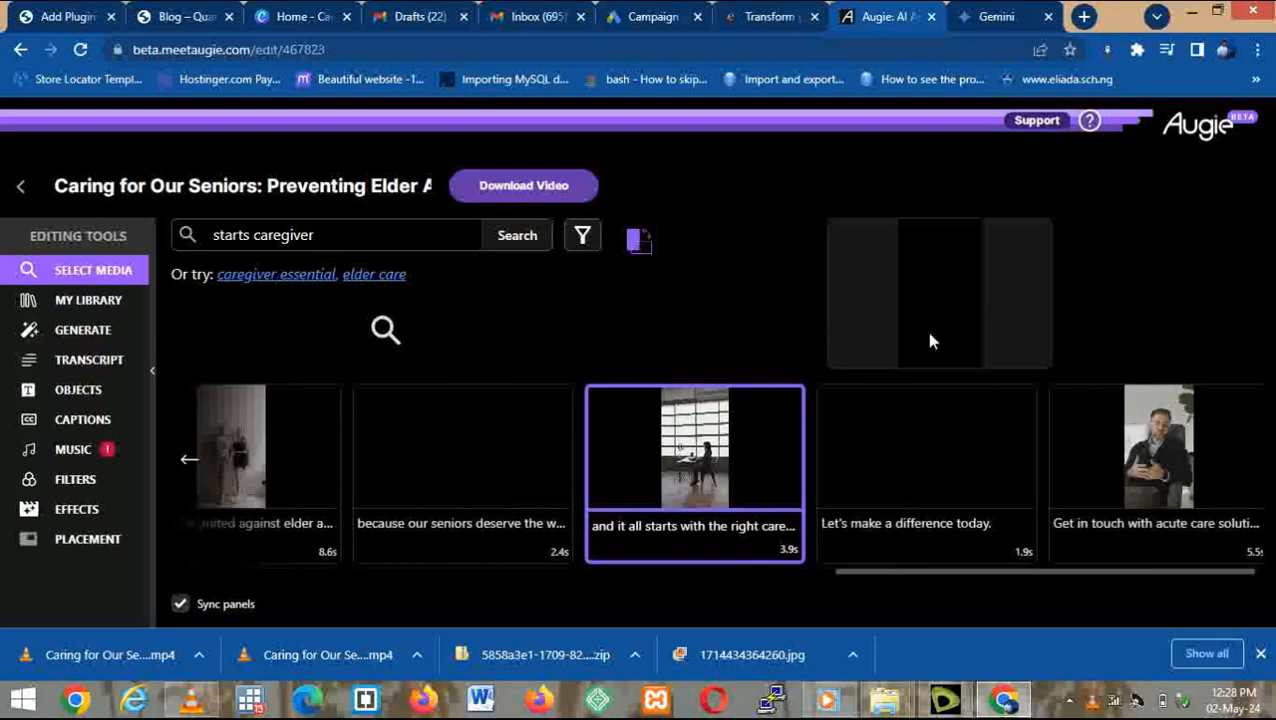
{"action": "left_click", "coordinate": [275, 453]}
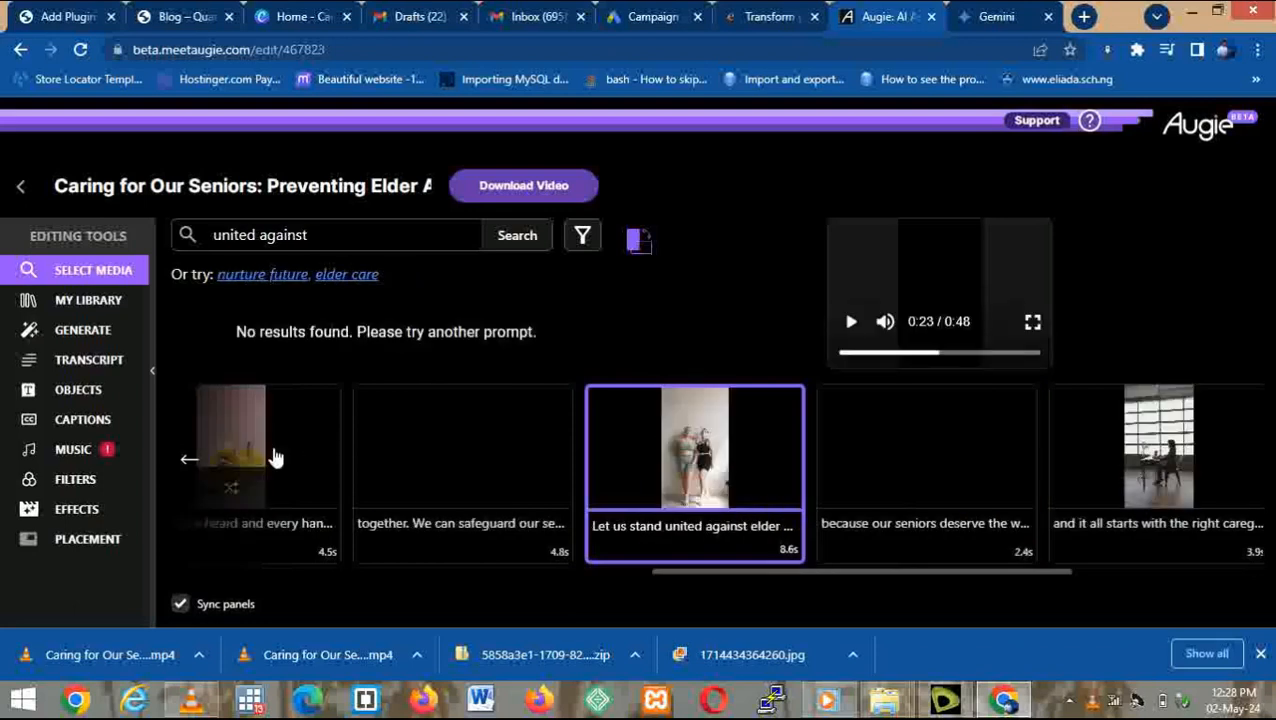
{"action": "mouse_move", "coordinate": [703, 490]}
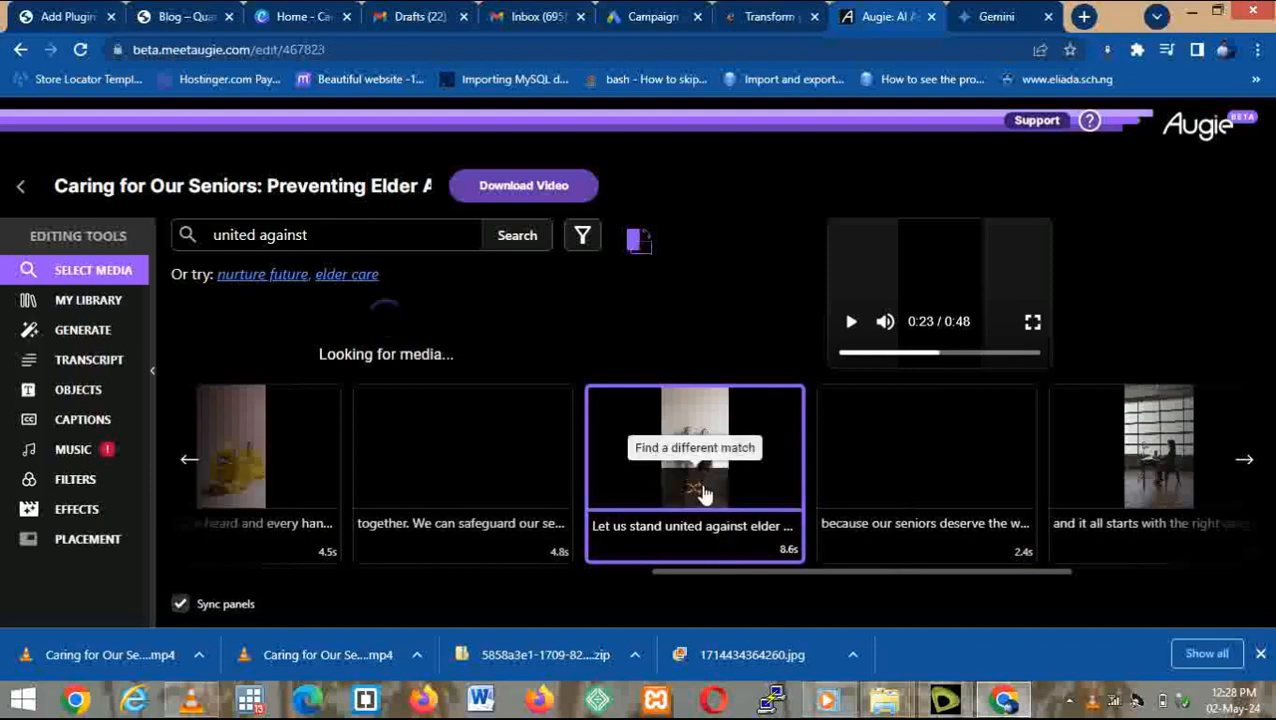
{"action": "left_click", "coordinate": [1069, 700]}
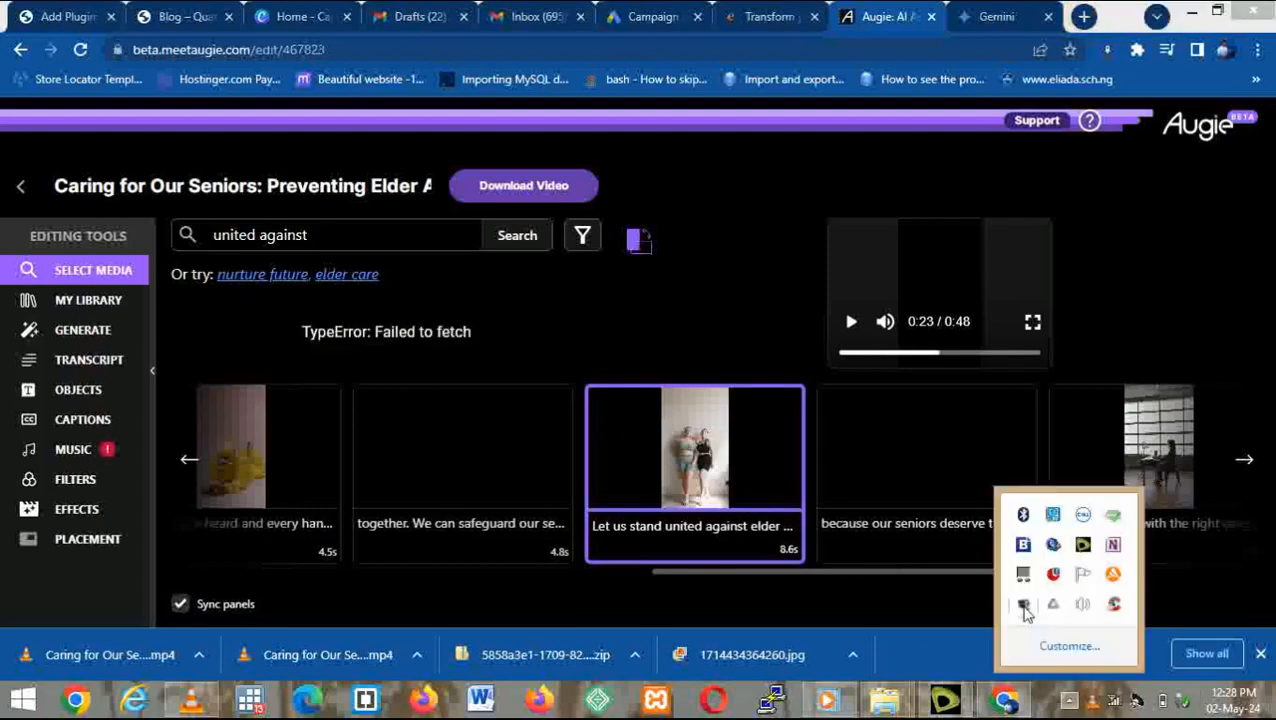
{"action": "right_click", "coordinate": [1020, 606]}
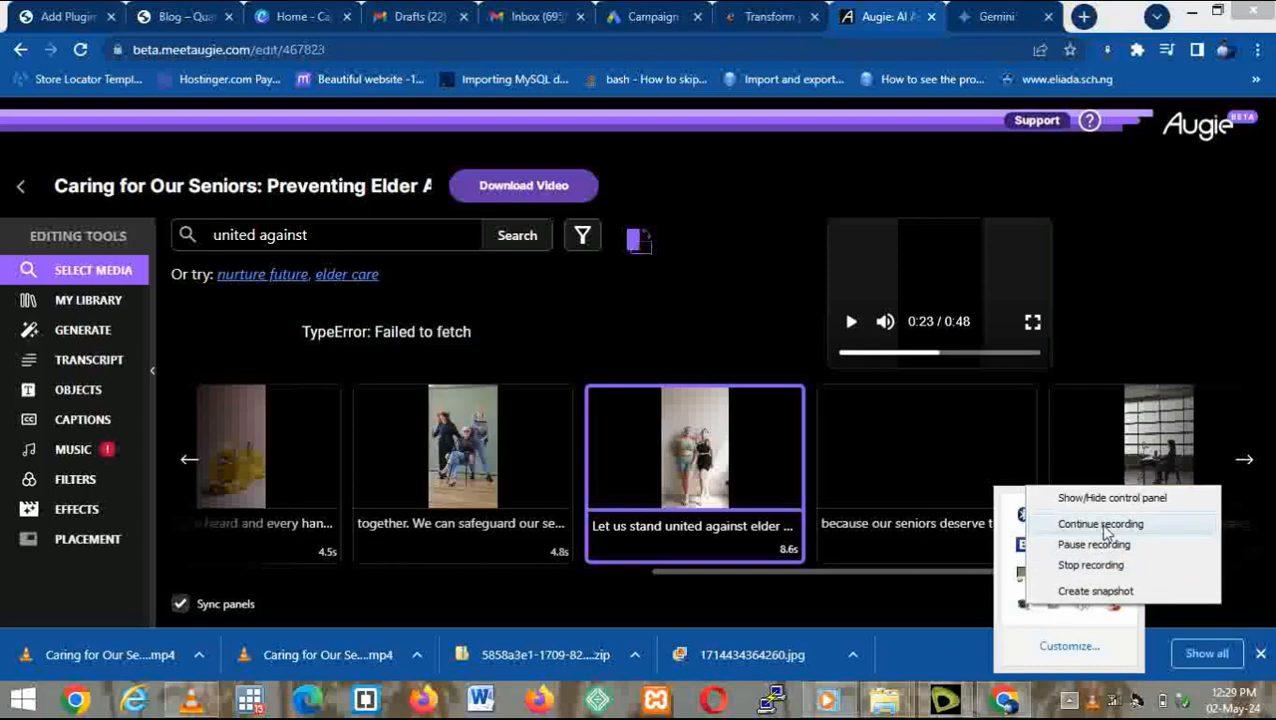
{"action": "left_click", "coordinate": [1104, 527]}
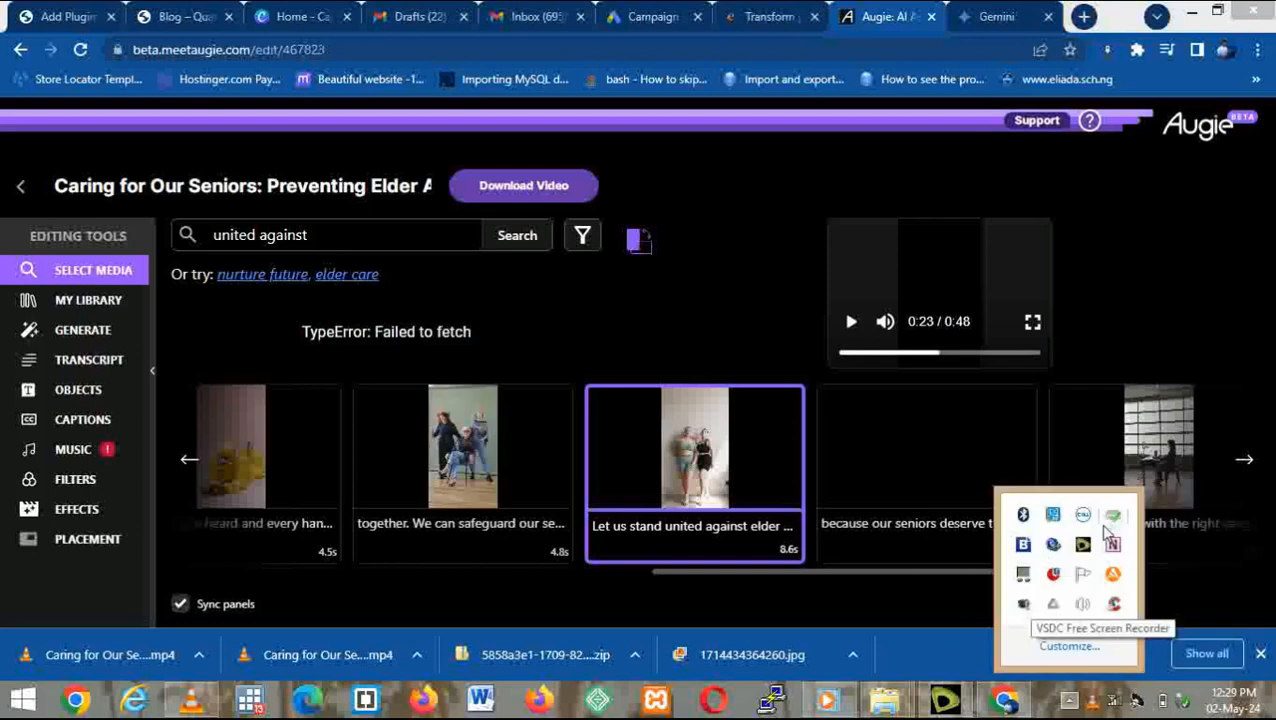
Request a different media match for the "Let us stand united against elder abuse" scene.
{"action": "left_click", "coordinate": [1069, 701]}
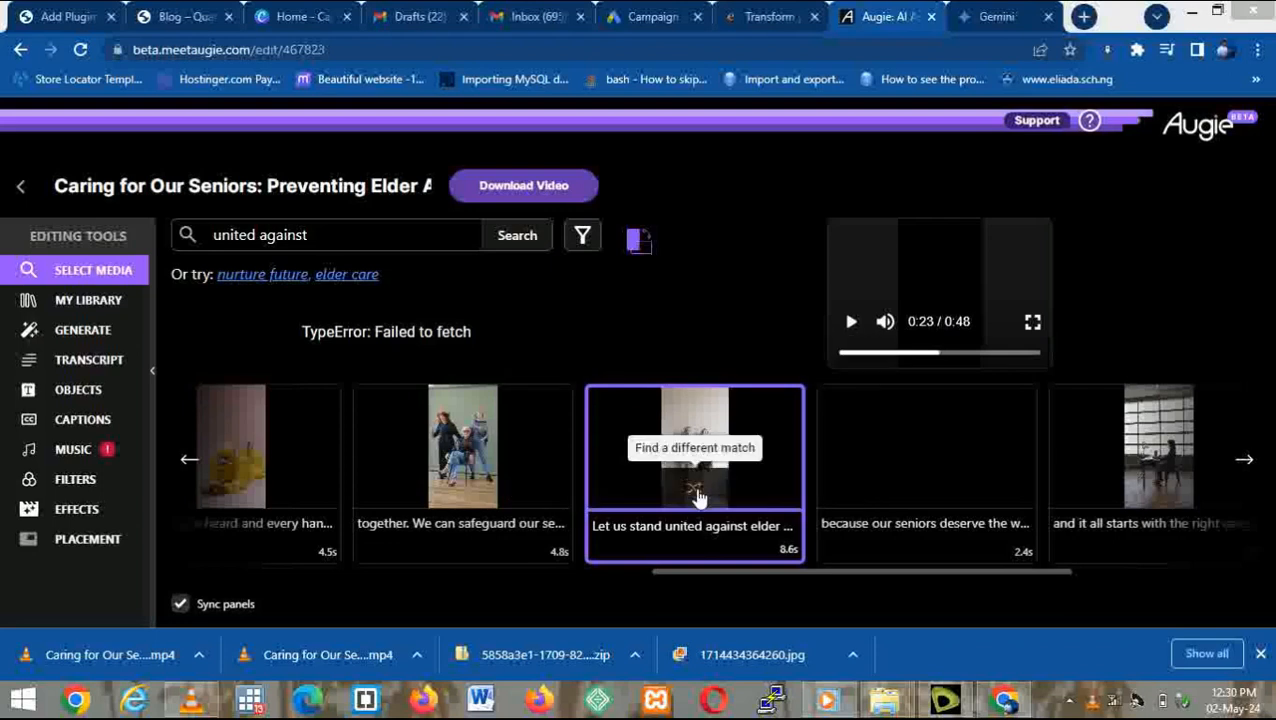
{"action": "left_click", "coordinate": [697, 494]}
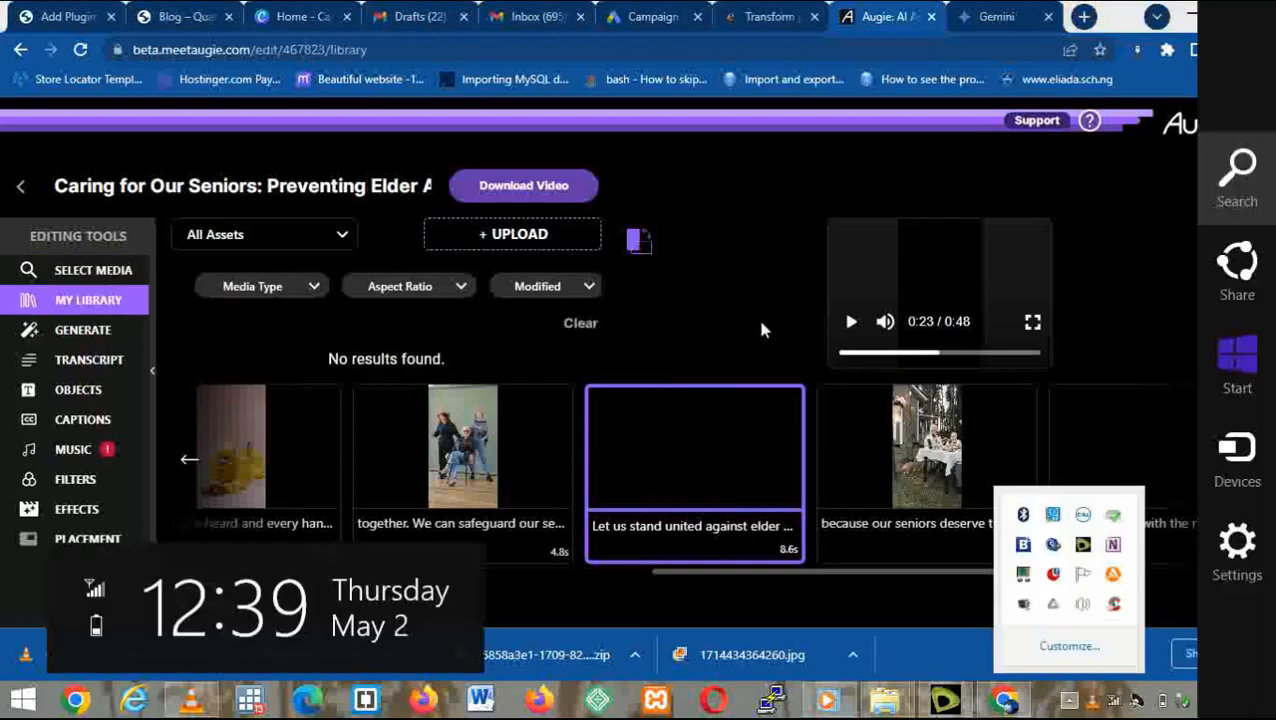
{"action": "left_click", "coordinate": [762, 324]}
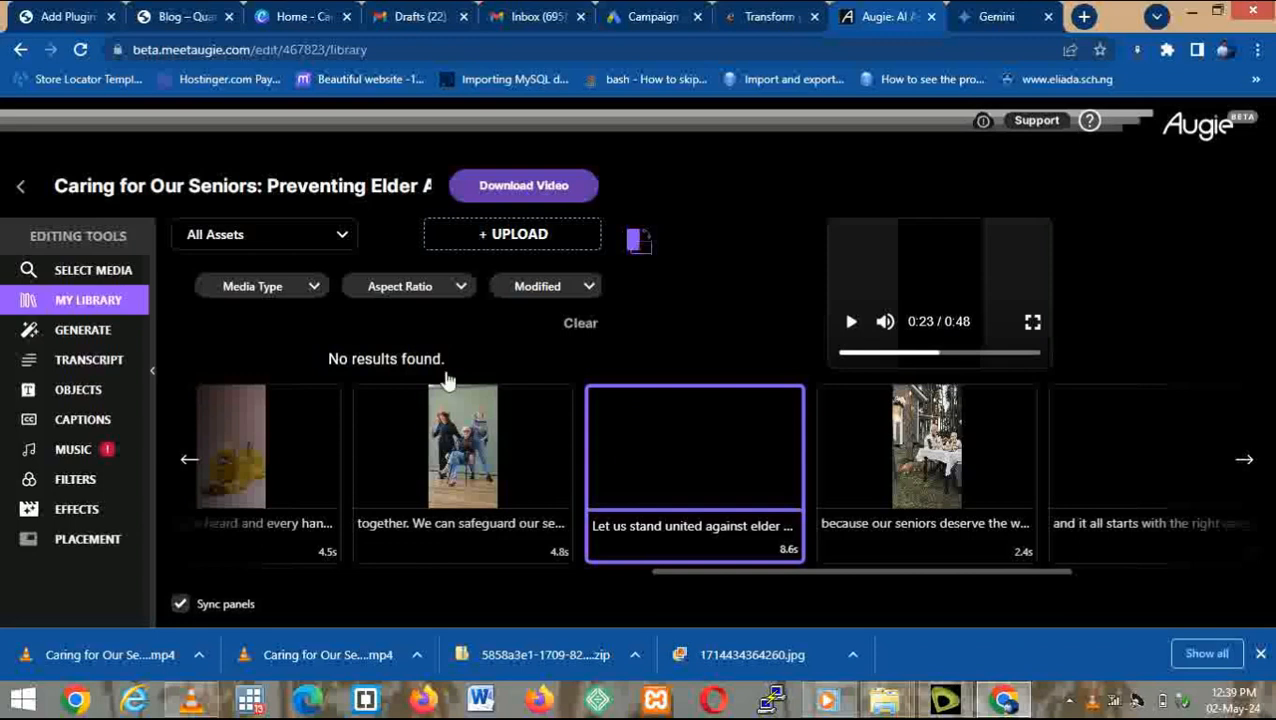
Switch to the Canva home page and locate the Personal Care Assistance Services video among the recent designs.
{"action": "left_click", "coordinate": [303, 17]}
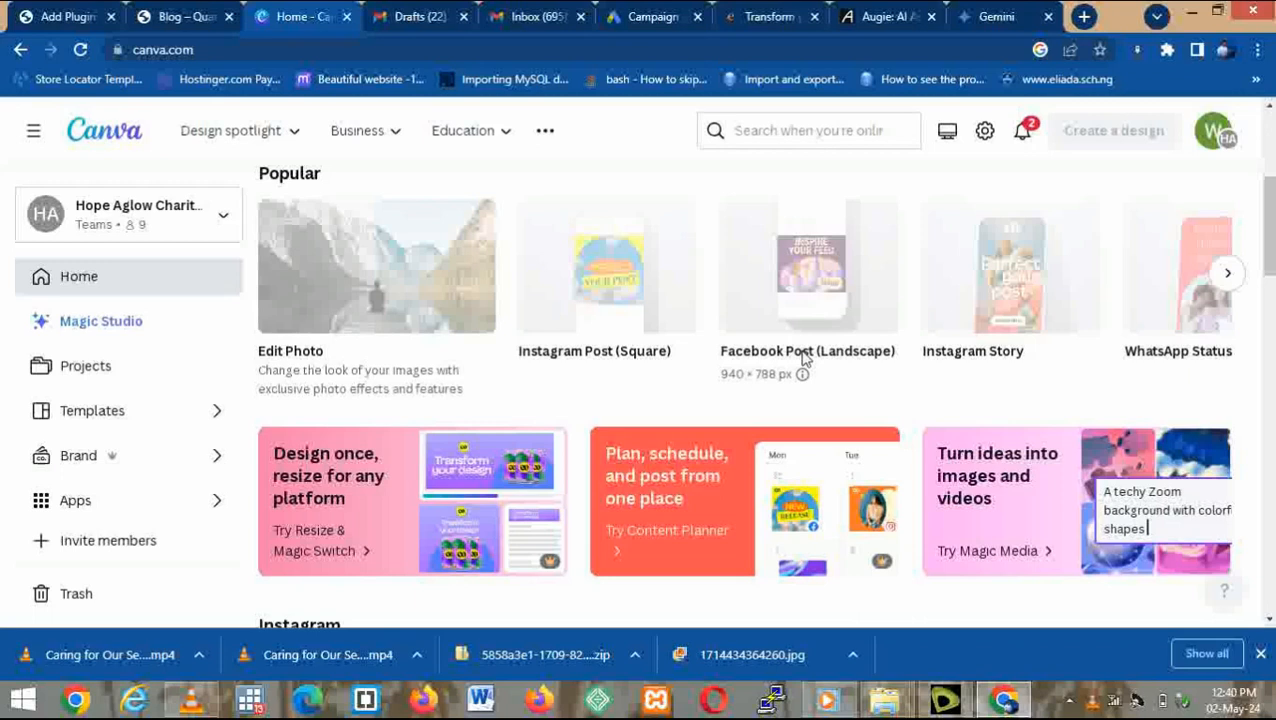
{"action": "left_click", "coordinate": [1069, 702]}
{"action": "right_click", "coordinate": [1042, 605]}
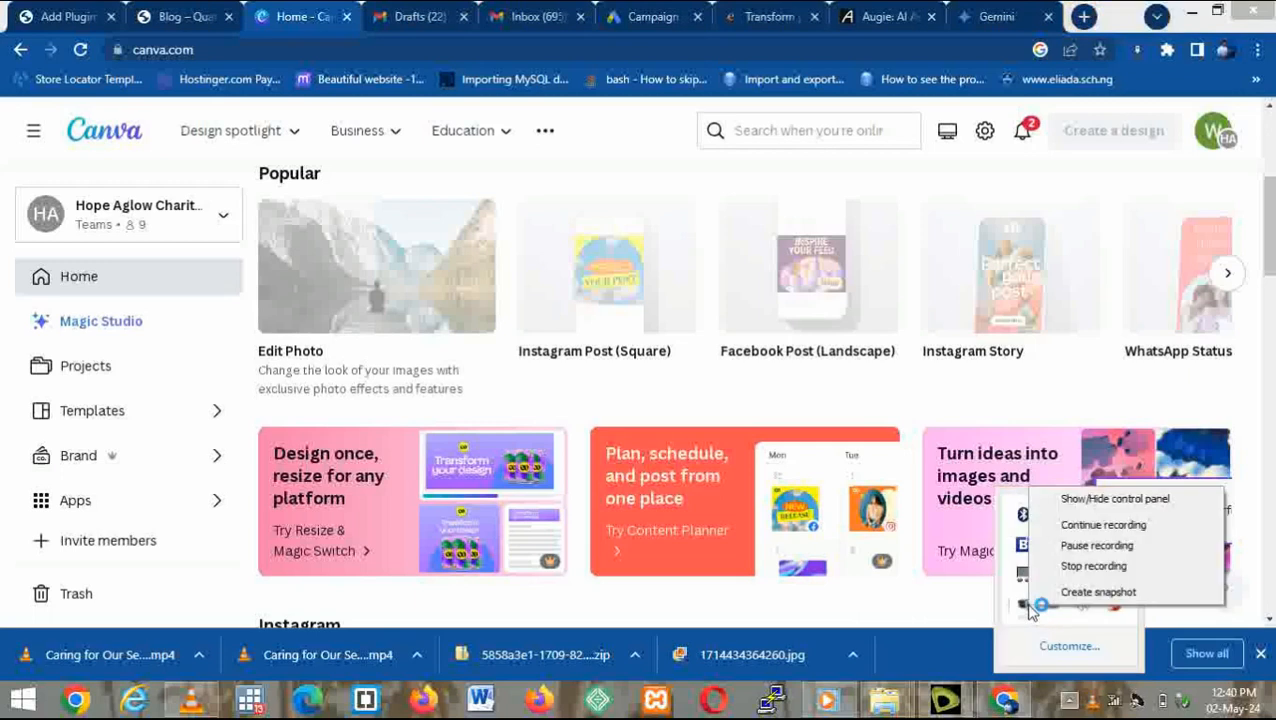
{"action": "left_click", "coordinate": [1097, 546]}
{"action": "left_click", "coordinate": [1085, 522]}
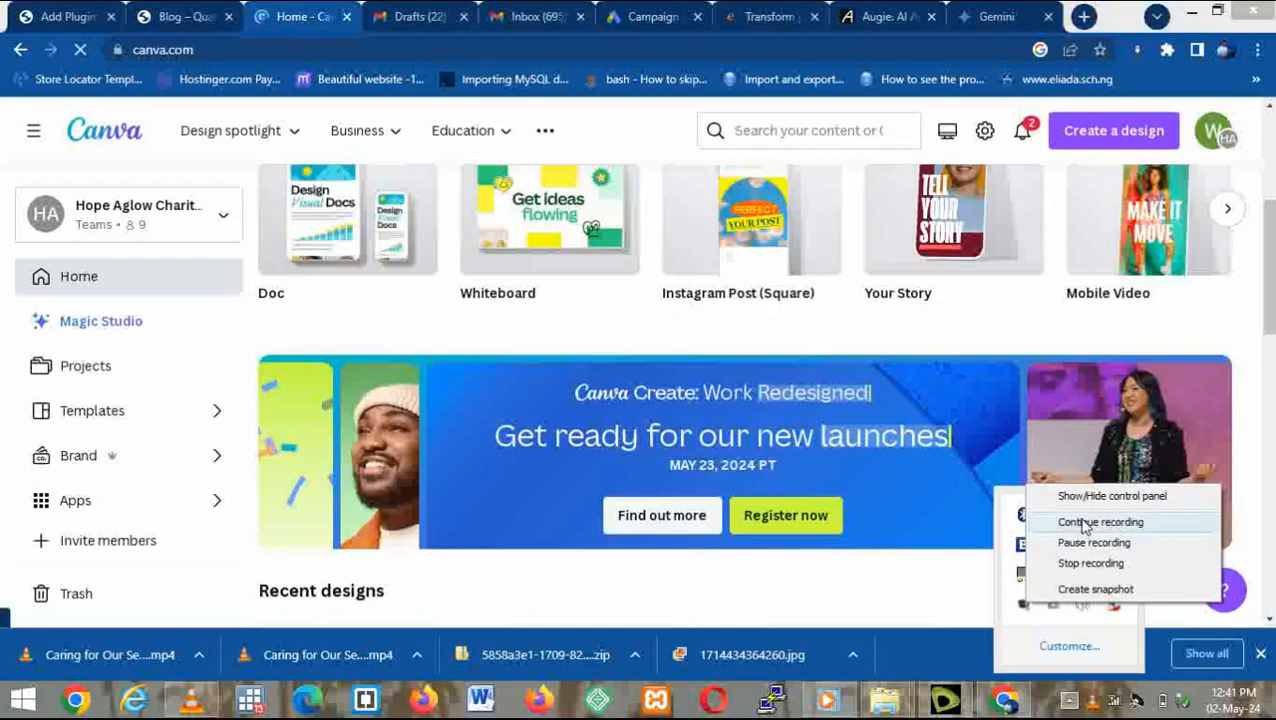
{"action": "left_click", "coordinate": [1069, 702]}
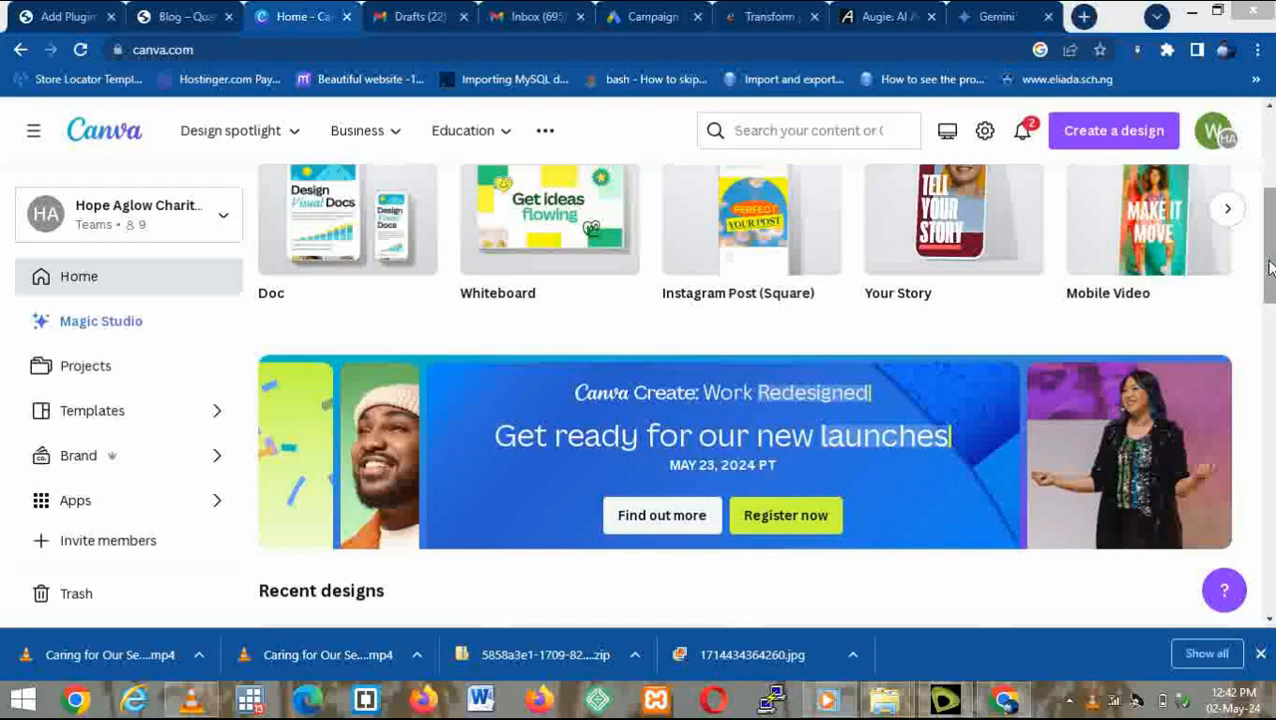
{"action": "scroll", "coordinate": [648, 405], "scroll_direction": "down", "scroll_amount": 3}
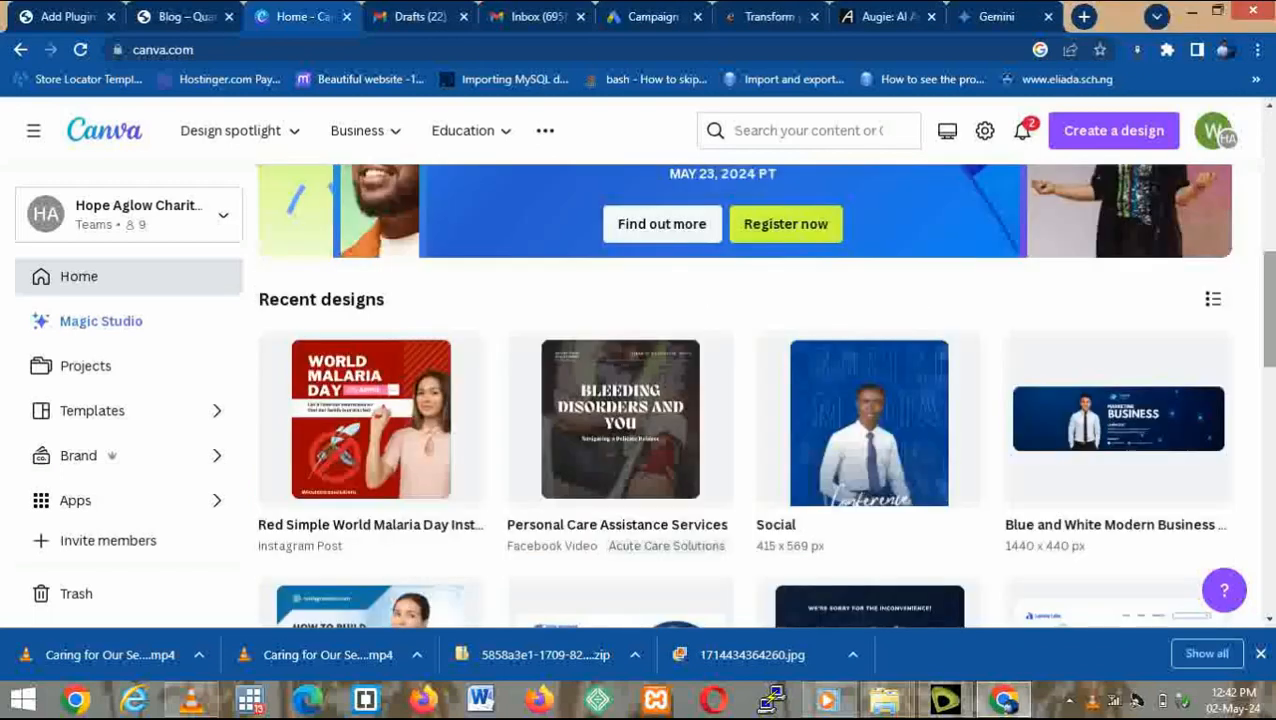
{"action": "mouse_move", "coordinate": [620, 403]}
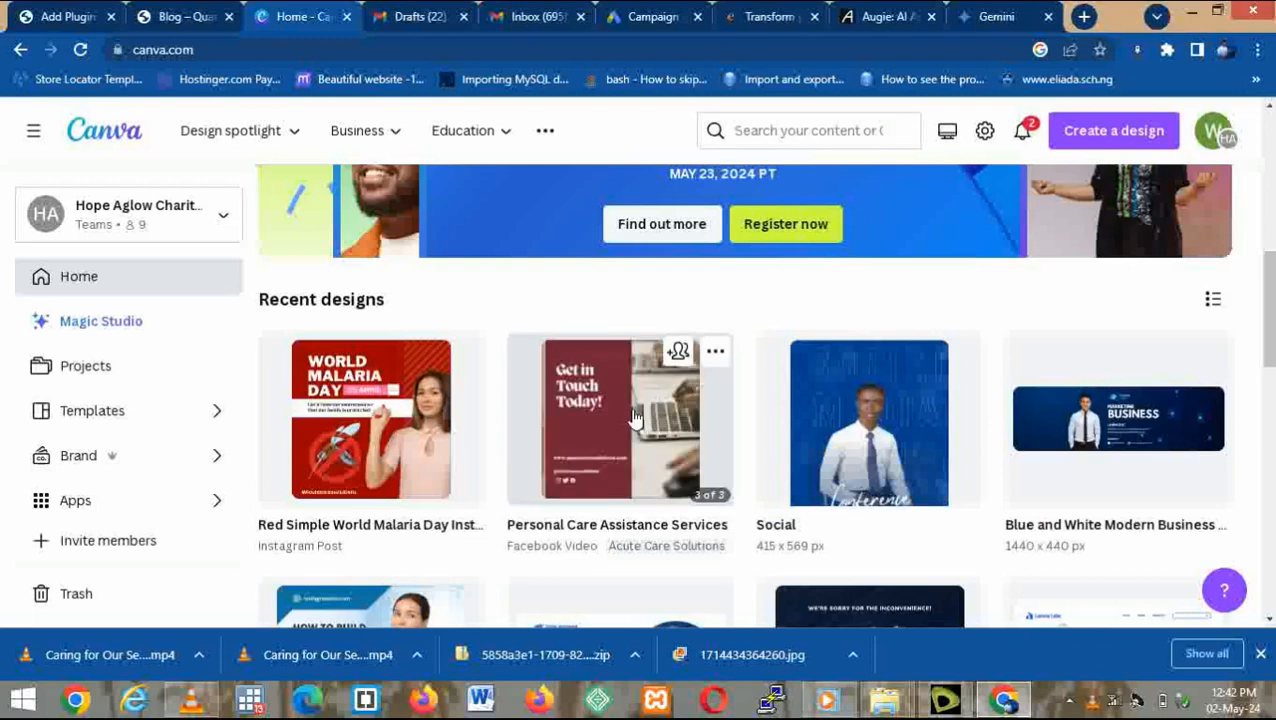
Download all 3 pages of the Personal Care Assistance Services design as an MP4 video at 1,080 × 1,080 px.
{"action": "left_click", "coordinate": [714, 356]}
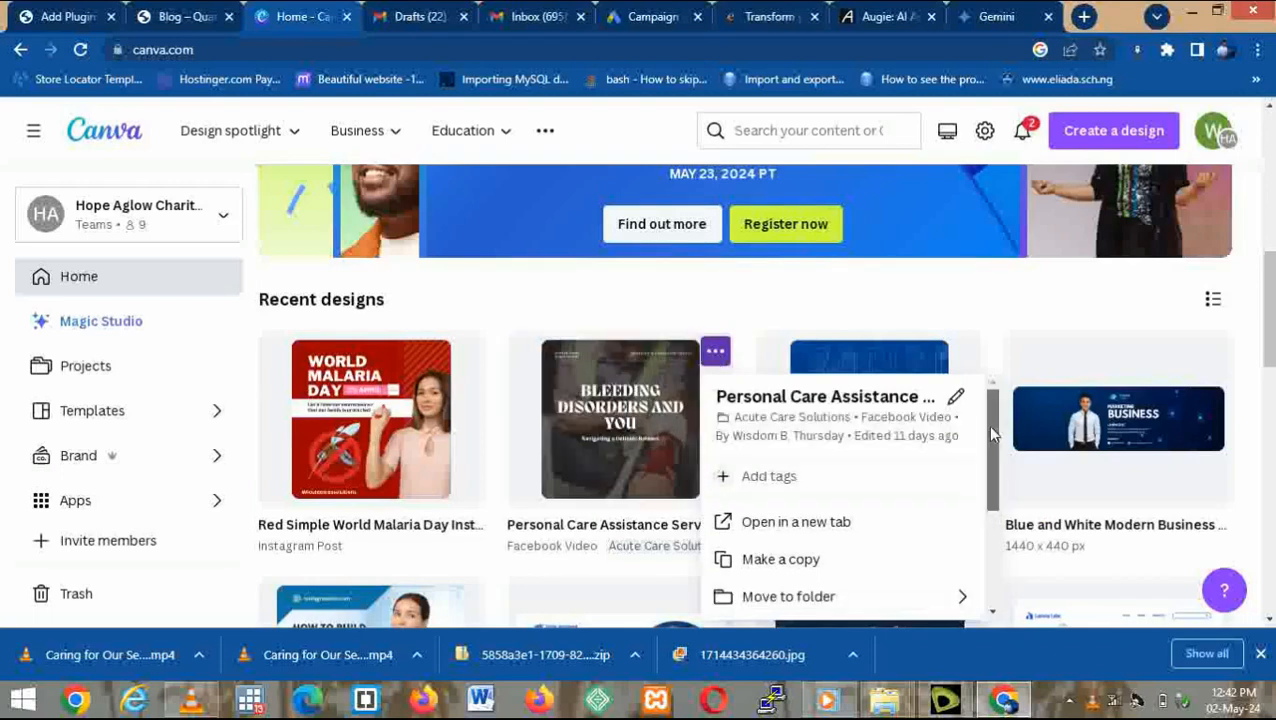
{"action": "left_click_drag", "start_coordinate": [995, 425], "coordinate": [999, 495]}
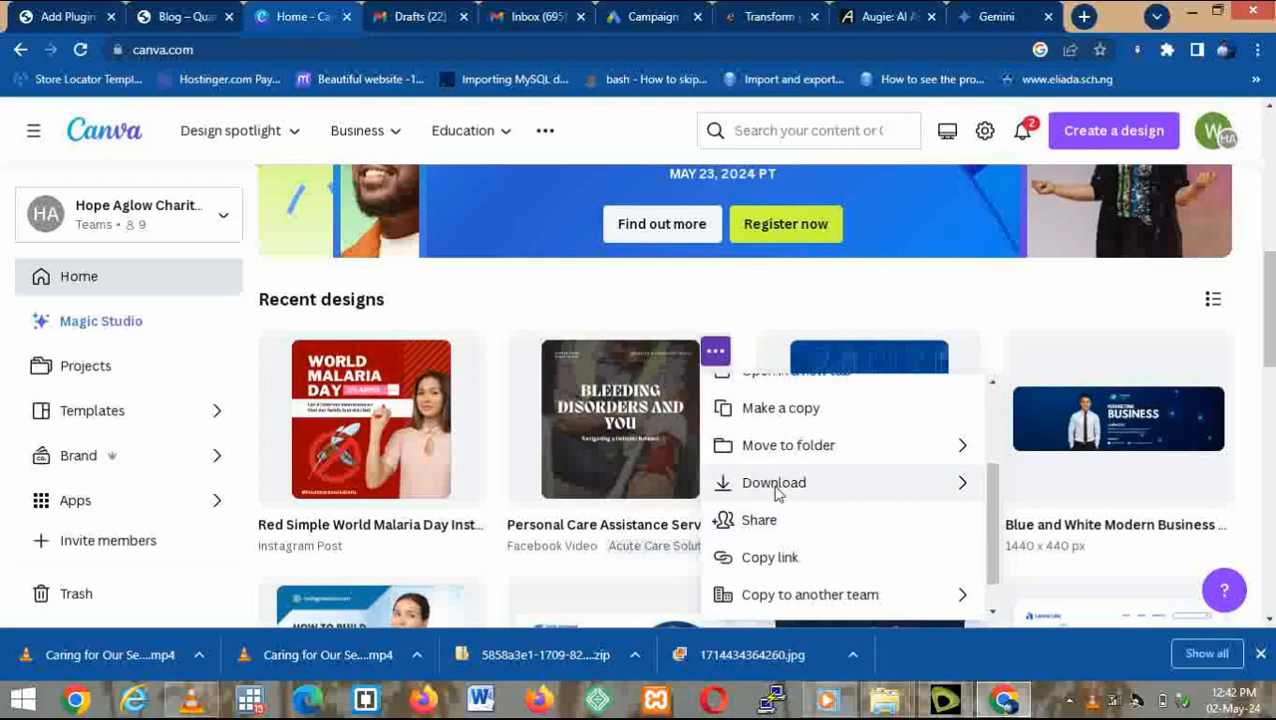
{"action": "left_click", "coordinate": [775, 485]}
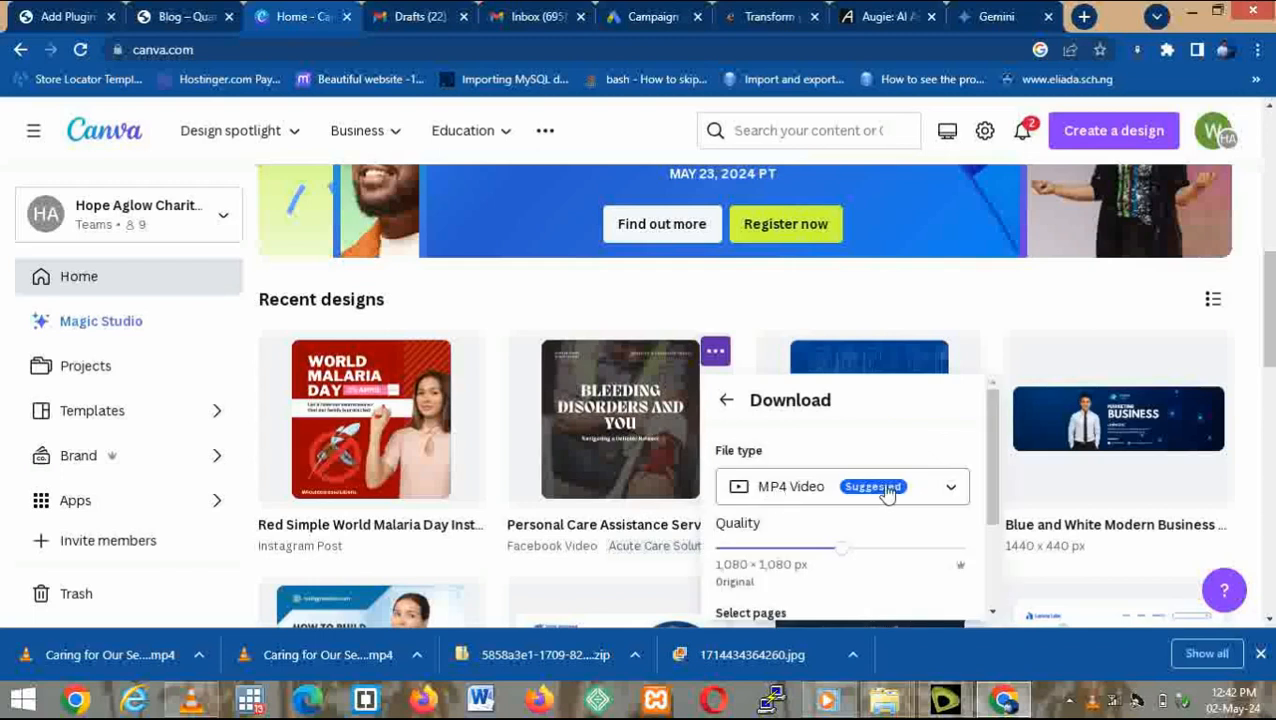
{"action": "left_click_drag", "start_coordinate": [995, 440], "coordinate": [997, 548]}
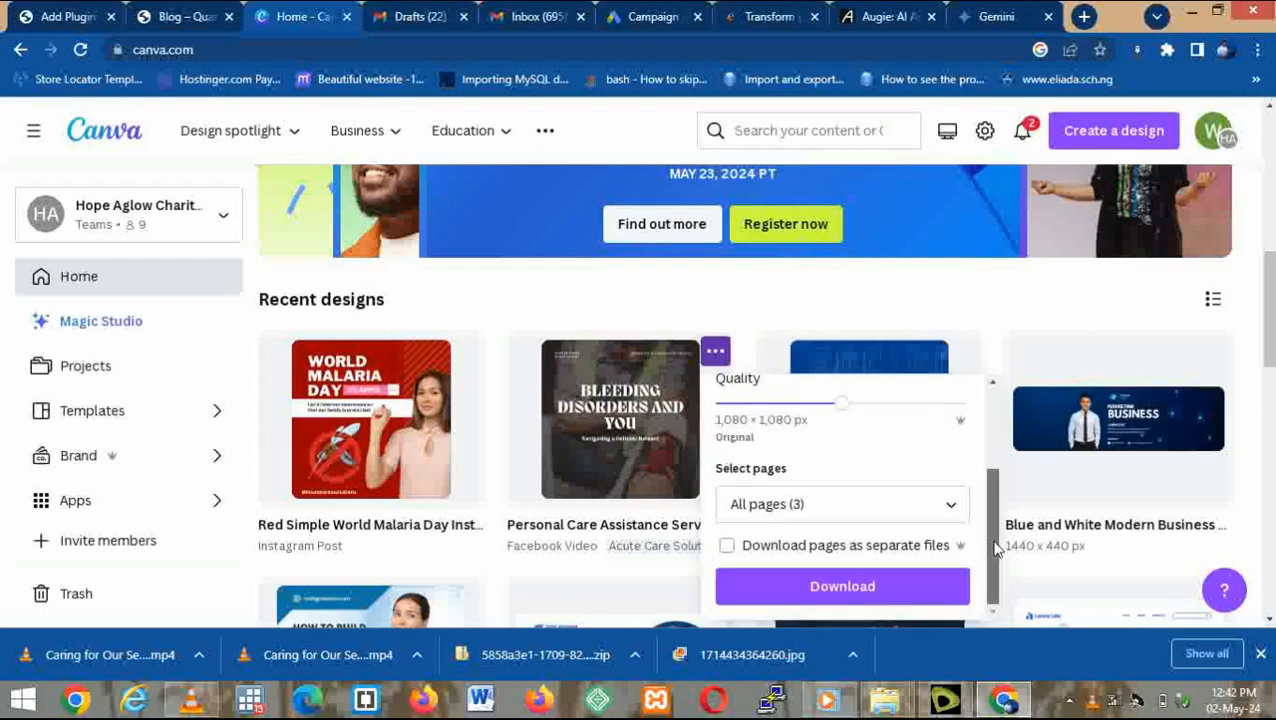
{"action": "left_click", "coordinate": [884, 595]}
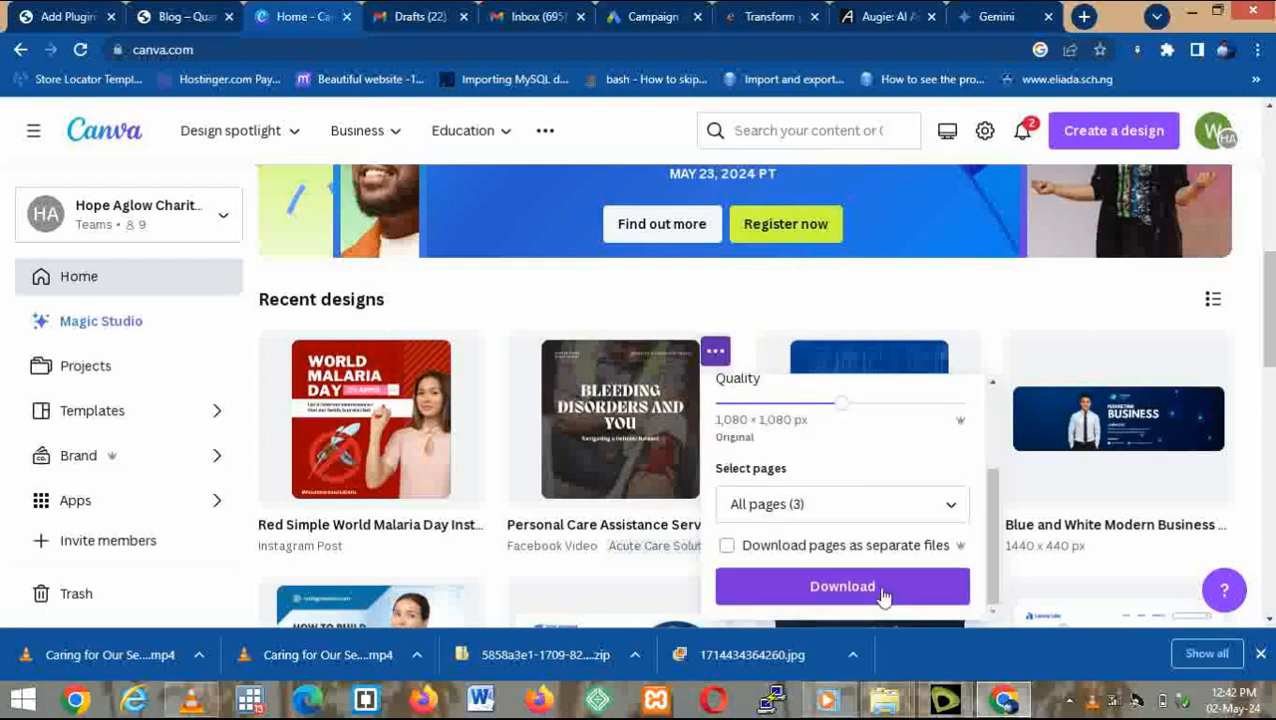
{"action": "left_click", "coordinate": [884, 597]}
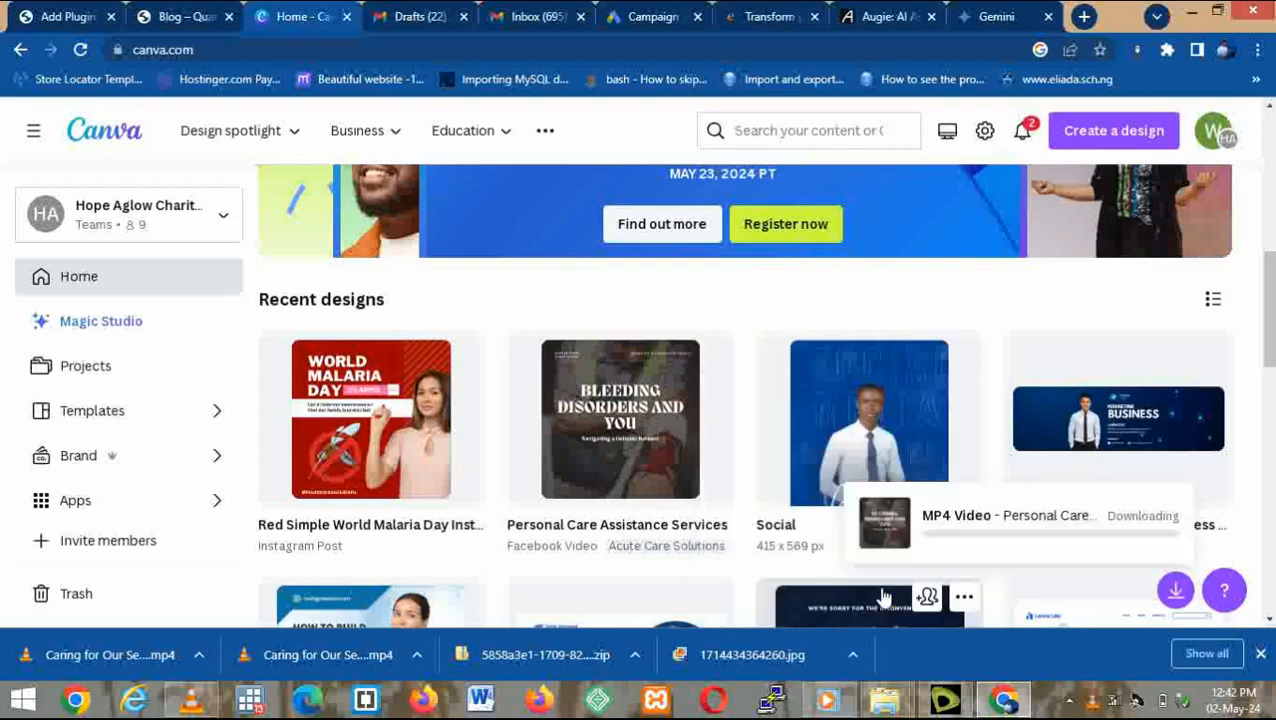
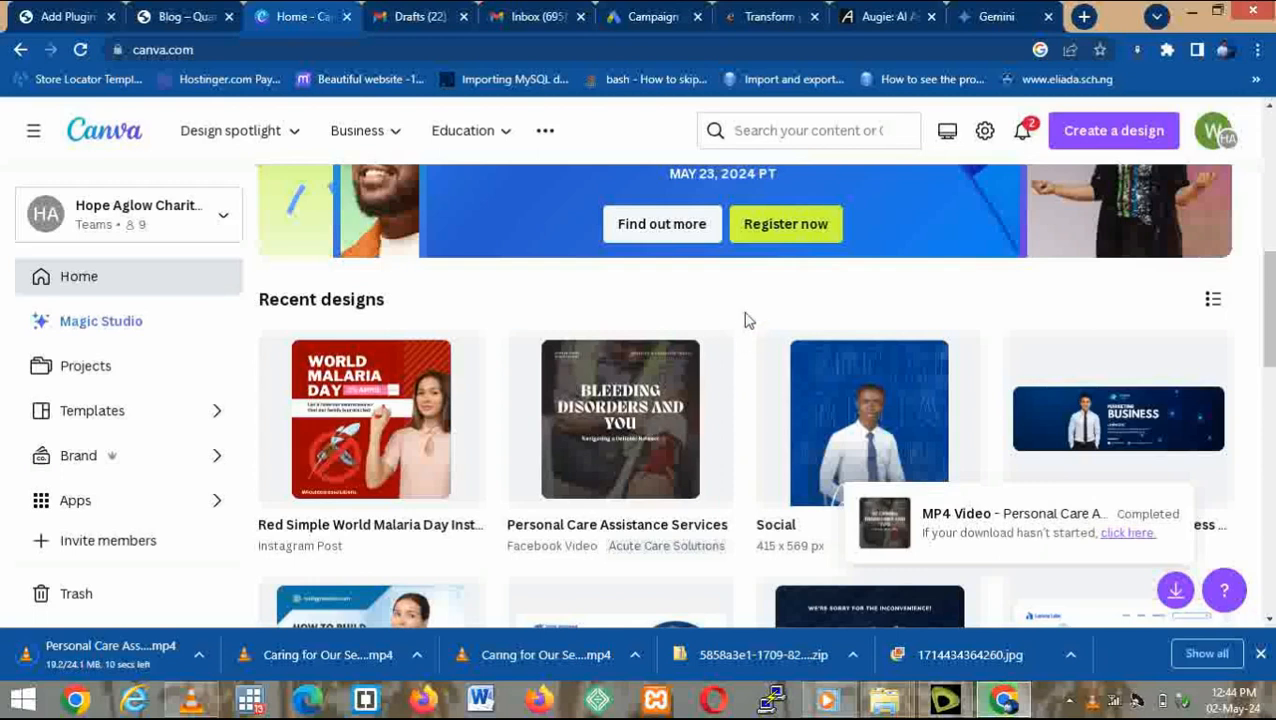
Show the downloaded Personal Care Assistance Services video in its folder, play it, and pause it at 00:16.
{"action": "mouse_move", "coordinate": [727, 364]}
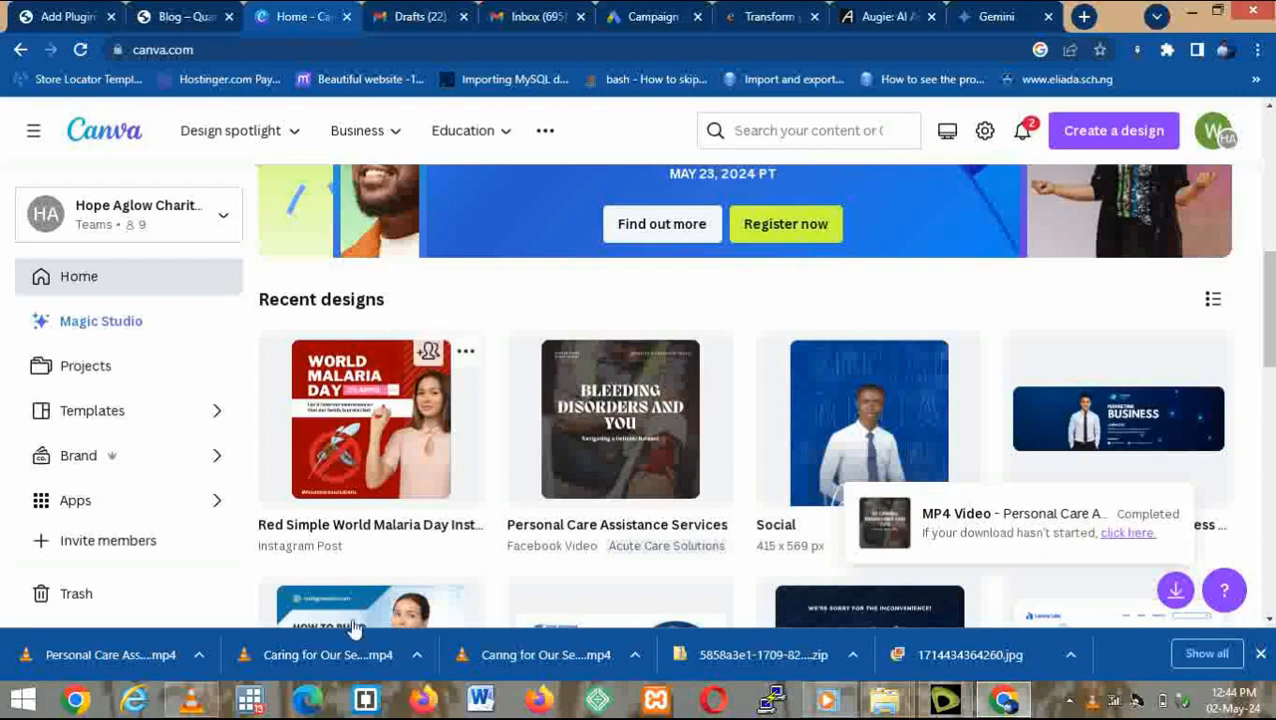
{"action": "left_click", "coordinate": [198, 654]}
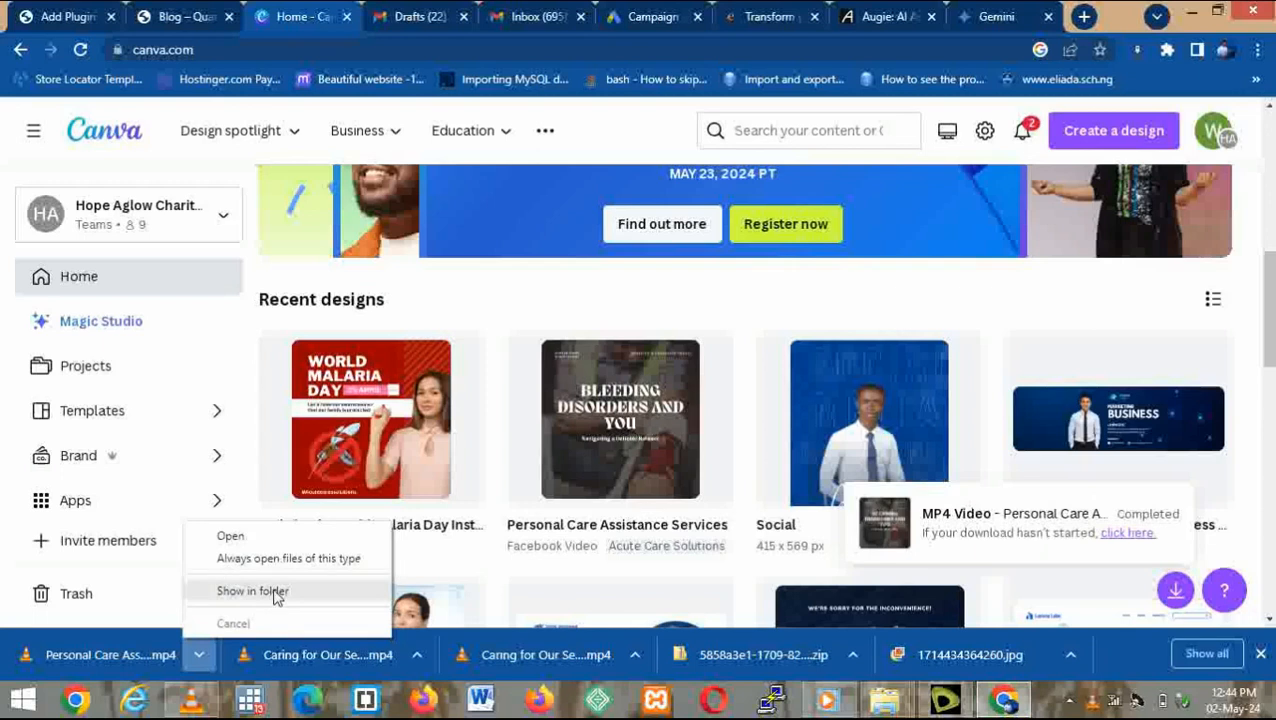
{"action": "left_click", "coordinate": [252, 591]}
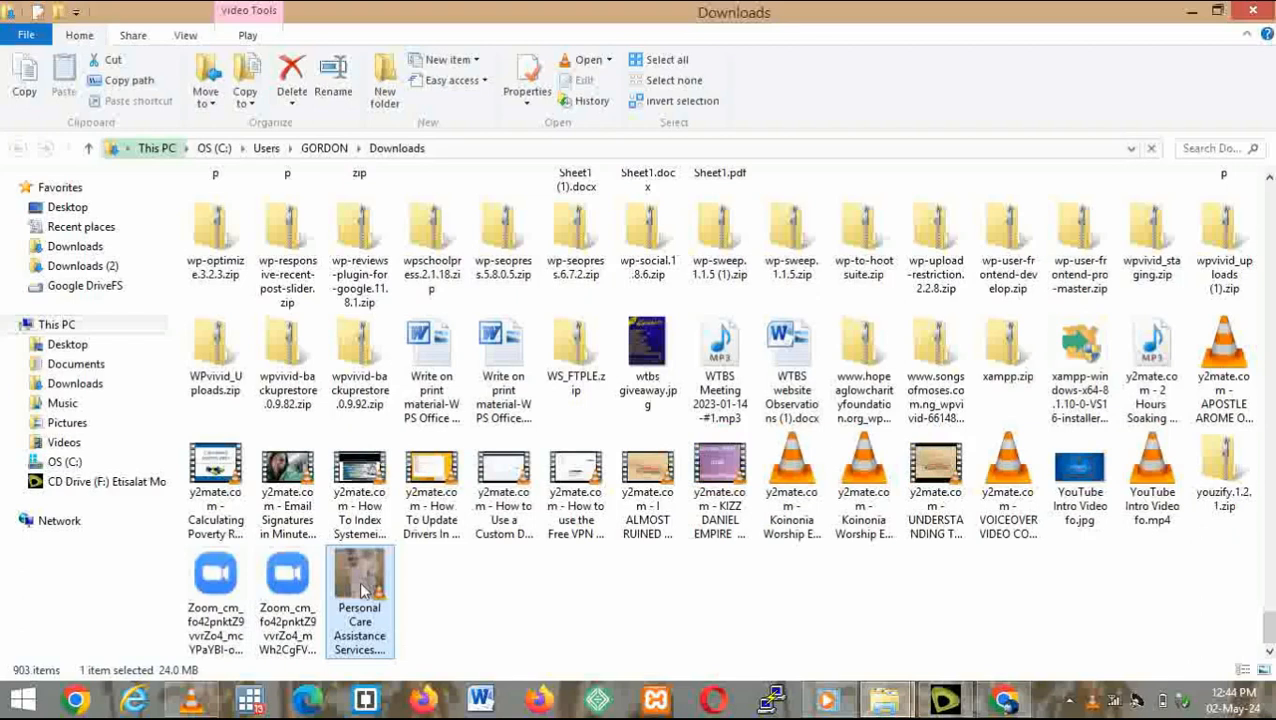
{"action": "left_click_drag", "start_coordinate": [875, 578], "coordinate": [641, 320]}
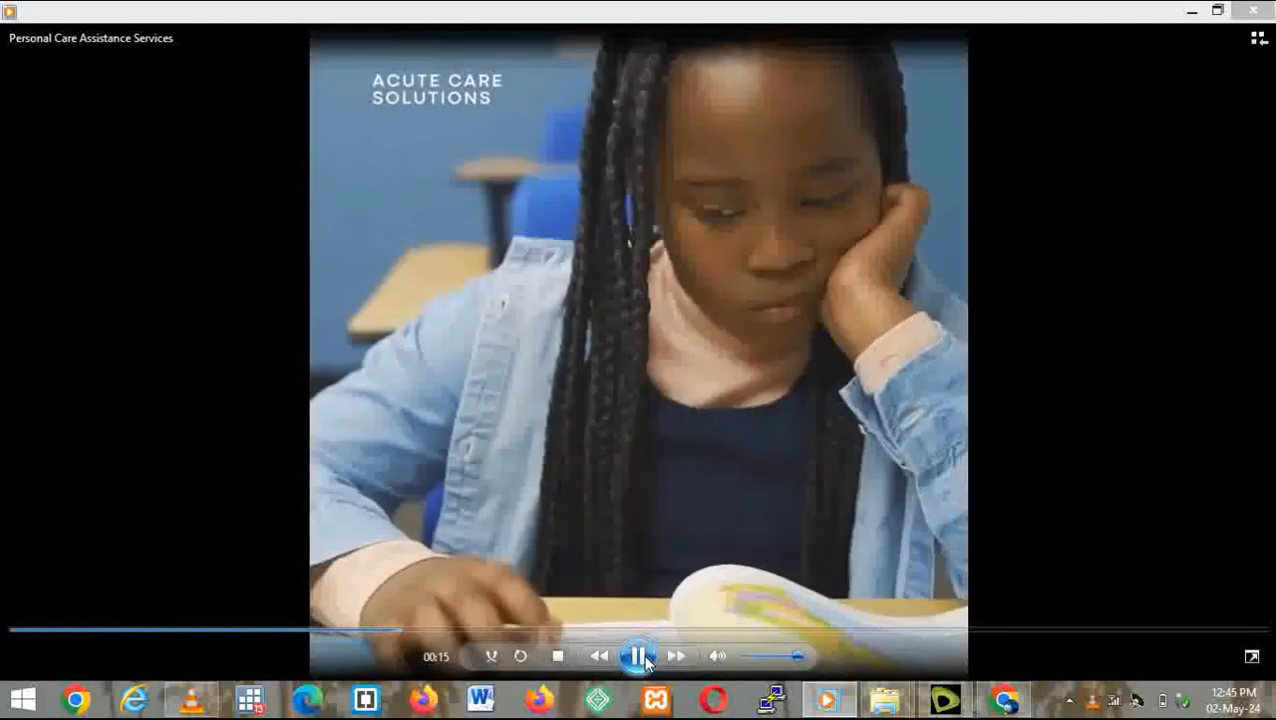
{"action": "left_click", "coordinate": [639, 656]}
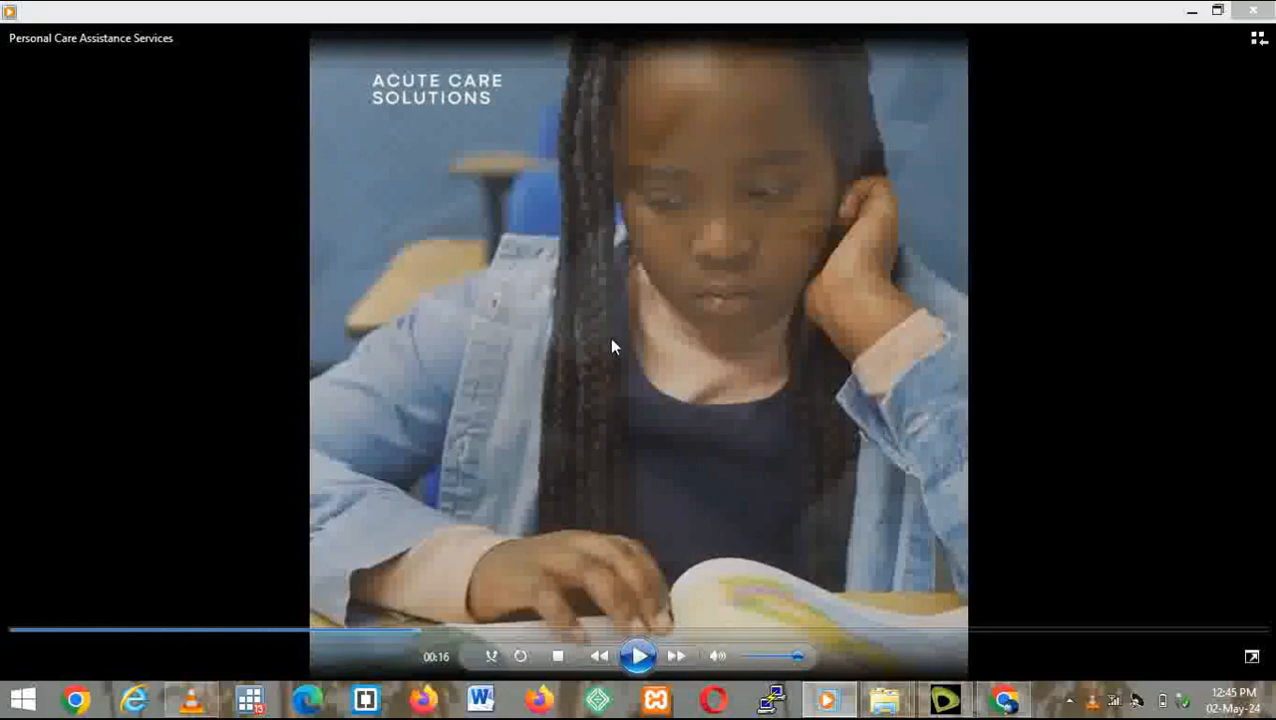
Switch back to the browser, check the Augie project editor, and return to the Canva home page.
{"action": "left_click", "coordinate": [1003, 703]}
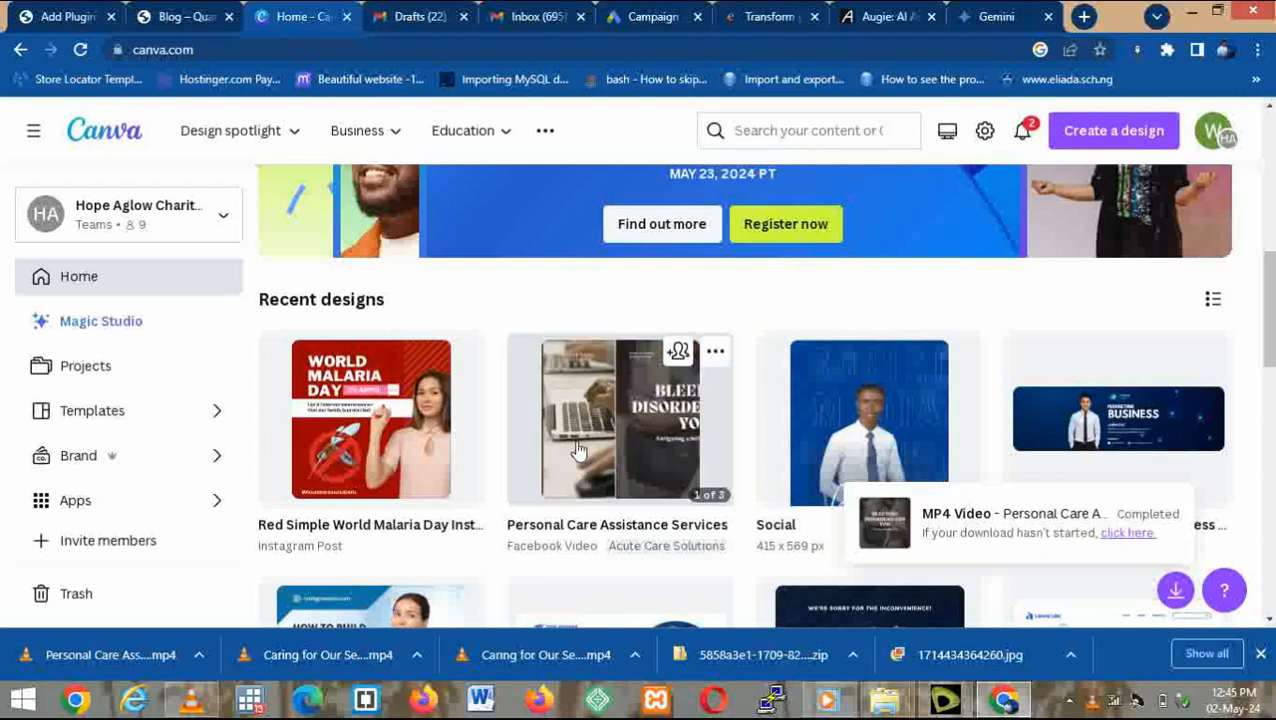
{"action": "left_click", "coordinate": [876, 20]}
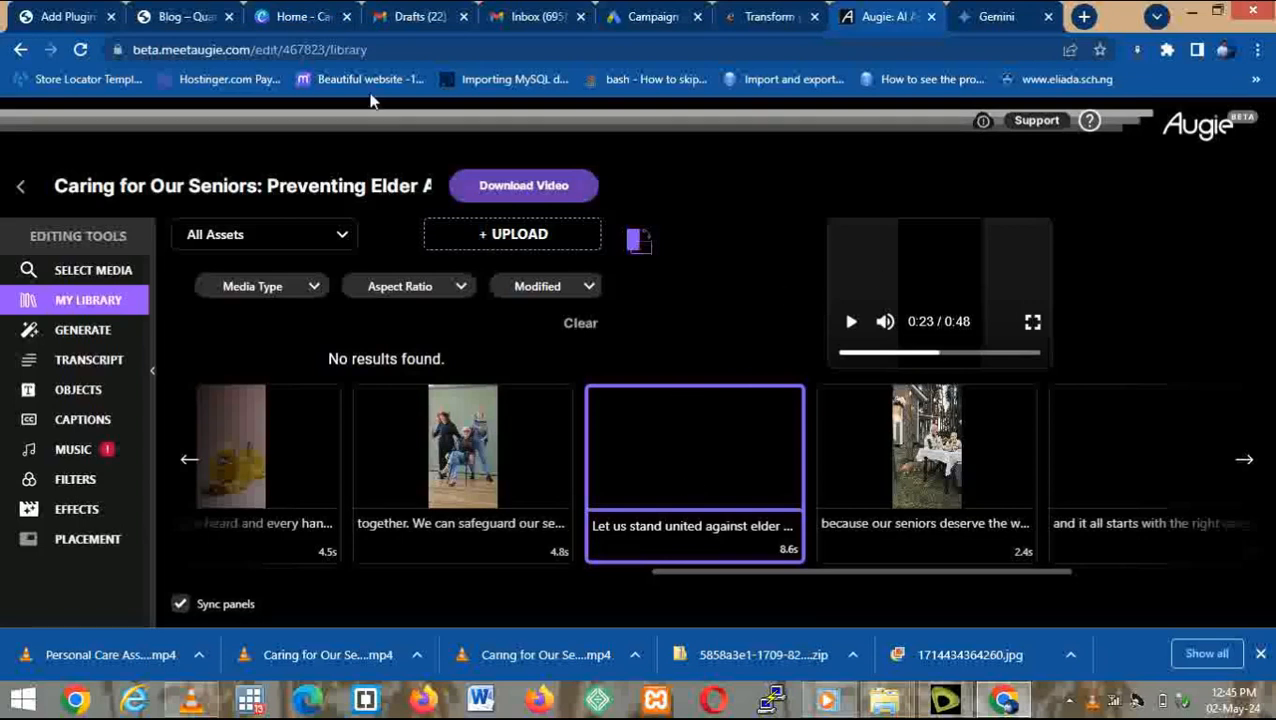
{"action": "left_click", "coordinate": [296, 17]}
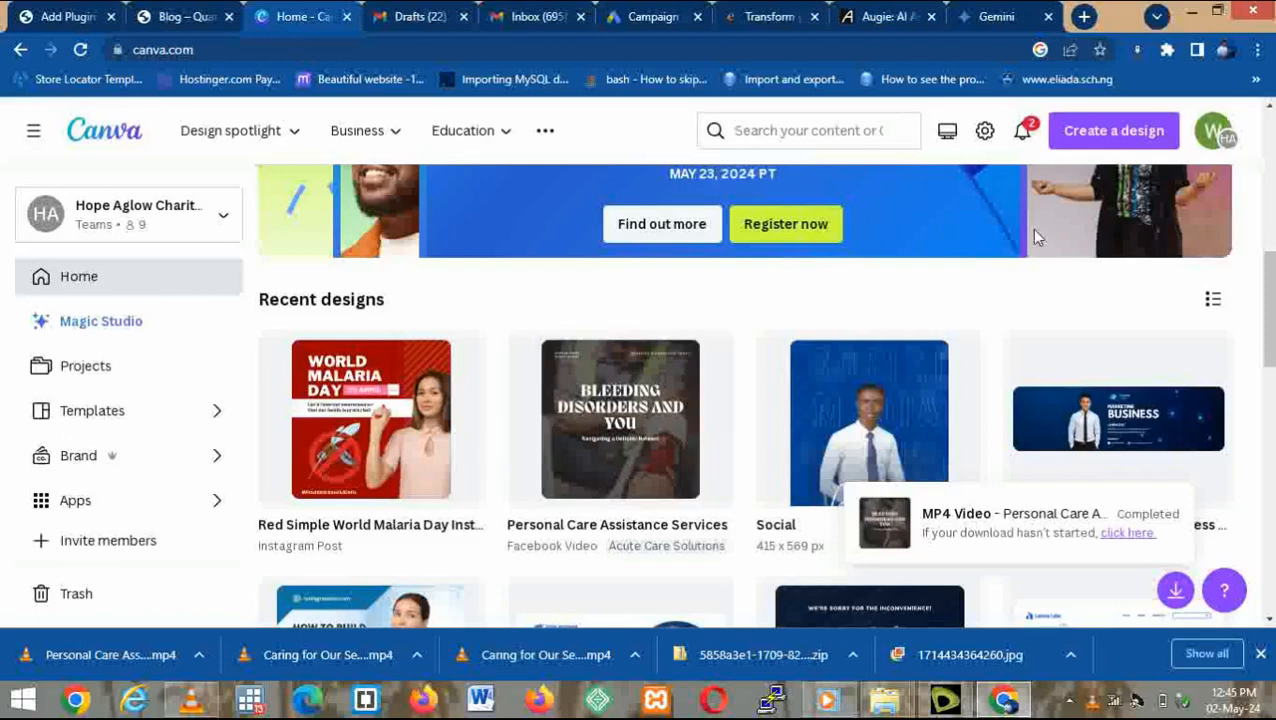
Start creating a new Canva design from an imported file and browse to the Downloads folder.
{"action": "left_click", "coordinate": [1106, 136]}
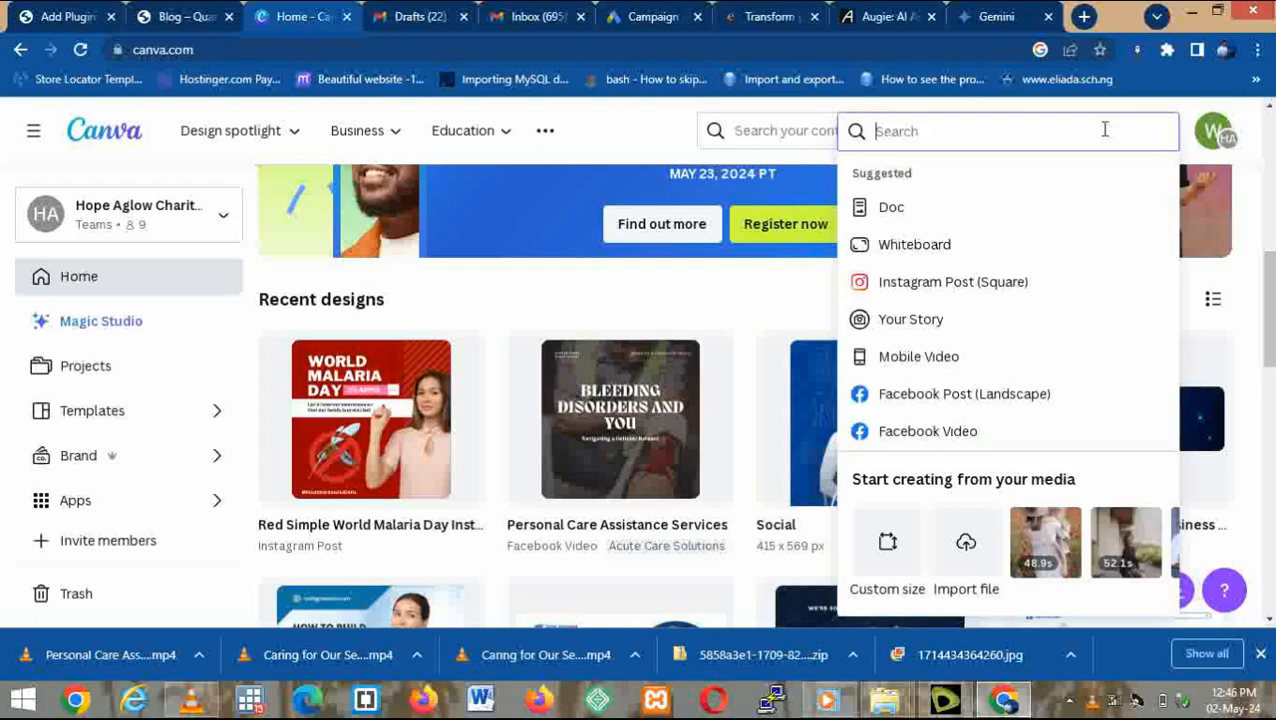
{"action": "left_click", "coordinate": [965, 555]}
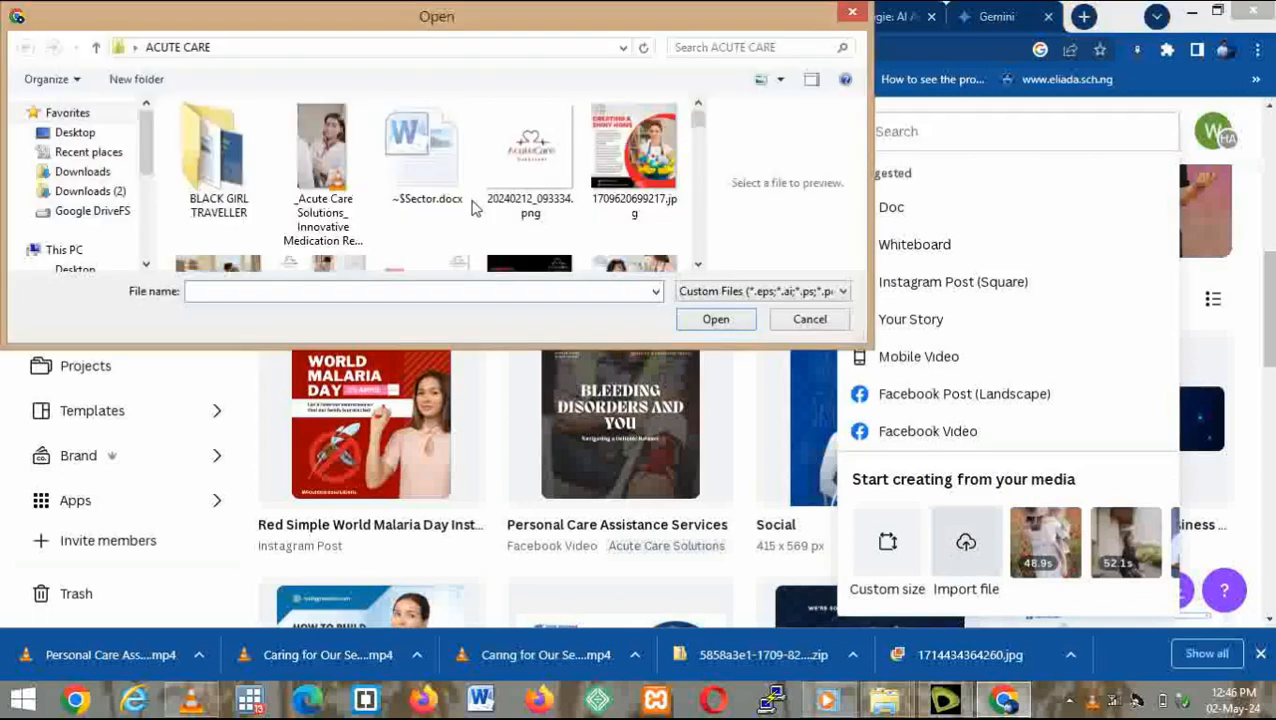
{"action": "left_click_drag", "start_coordinate": [145, 126], "coordinate": [148, 190]}
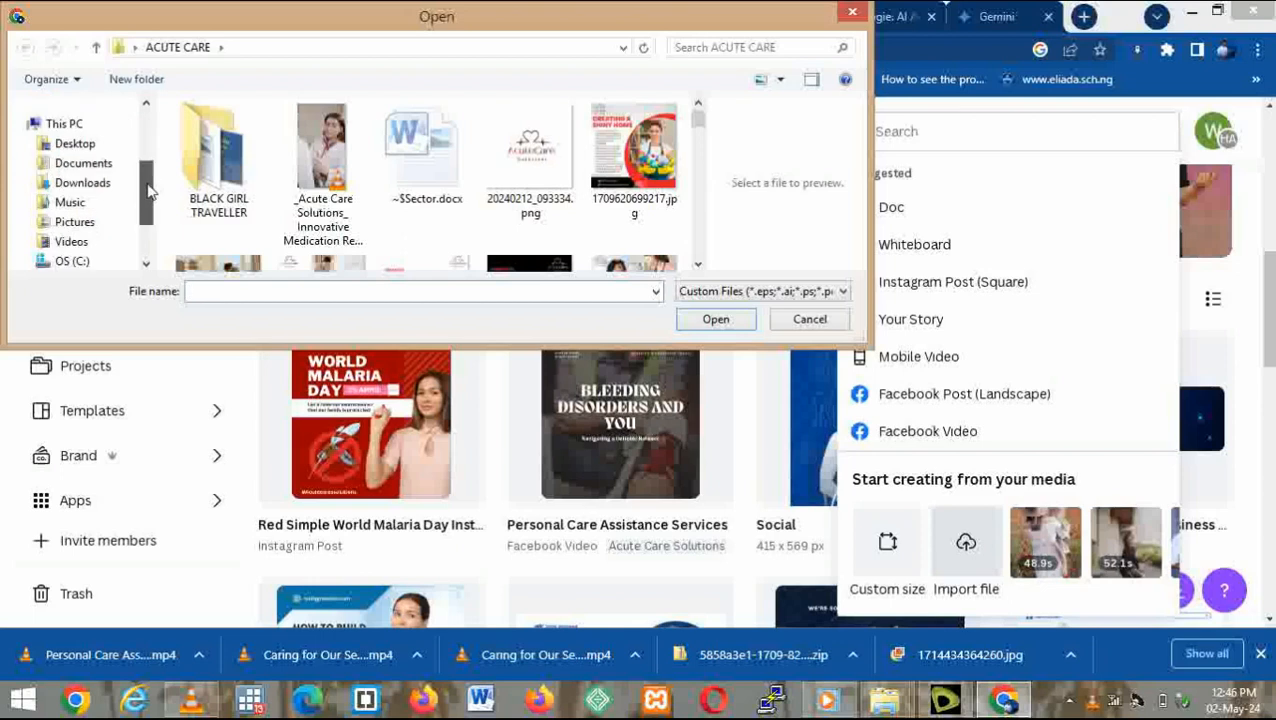
{"action": "left_click", "coordinate": [85, 183]}
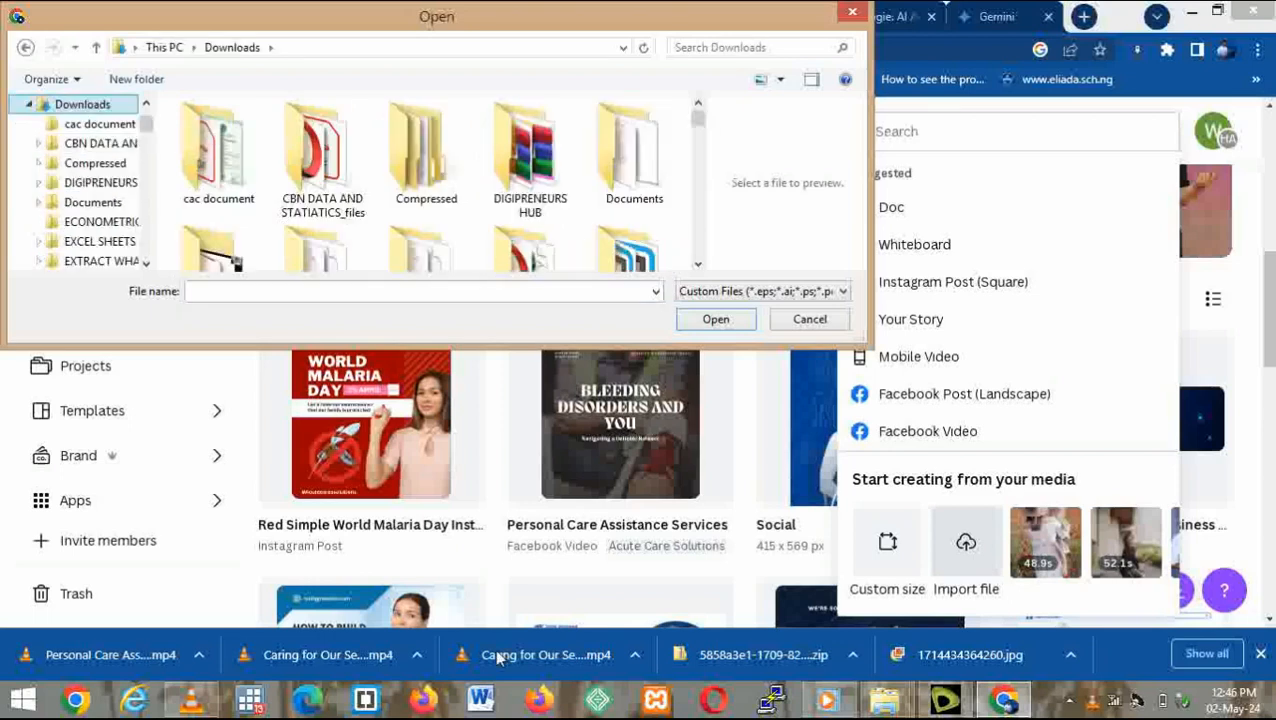
Search the Downloads folder for "caring" and import Caring for Our Seniors_ Preventing Elder Abuse (1).mp4.
{"action": "left_click", "coordinate": [729, 47]}
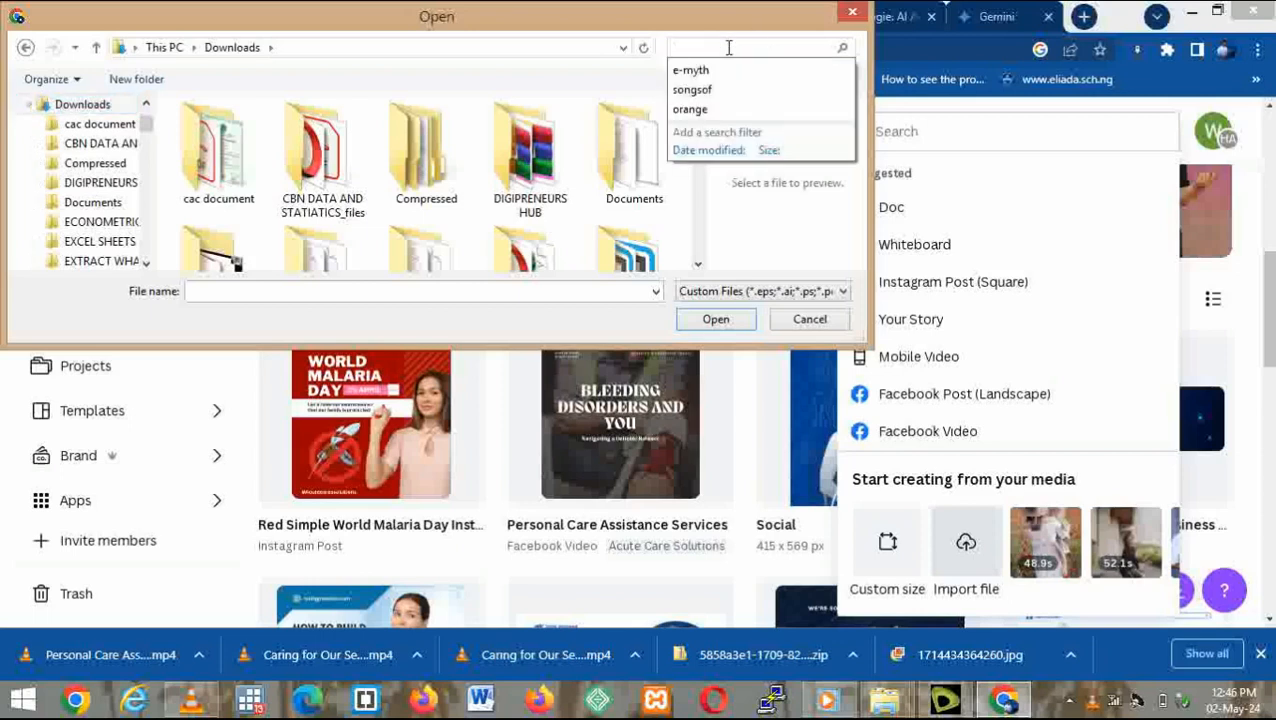
{"action": "type", "text": "care"}
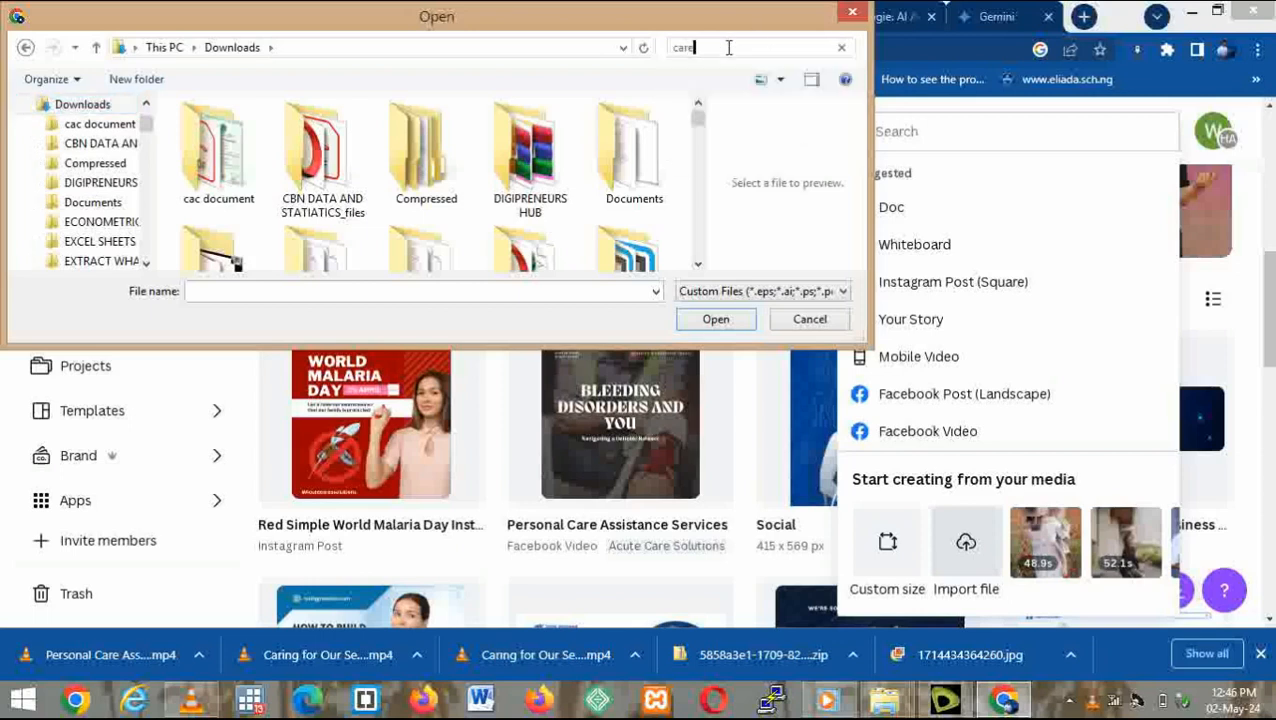
{"action": "key", "text": "BackSpace"}
{"action": "type", "text": "ing"}
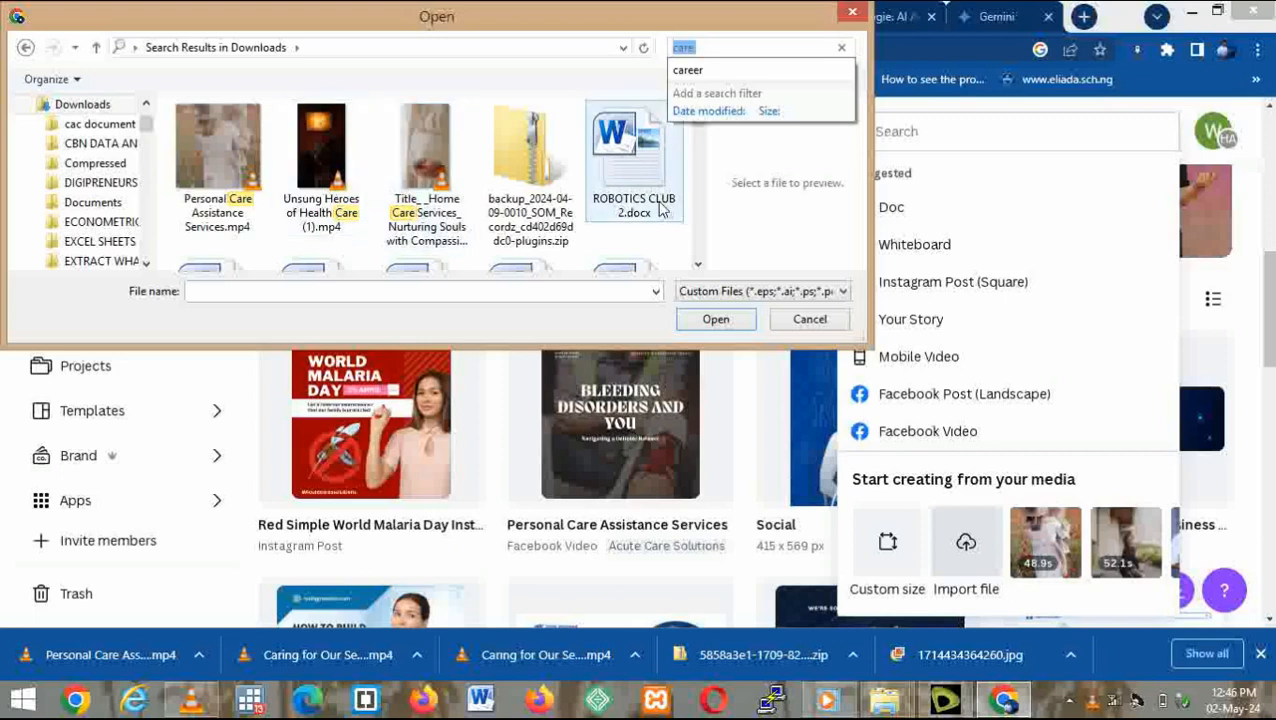
{"action": "left_click", "coordinate": [677, 243]}
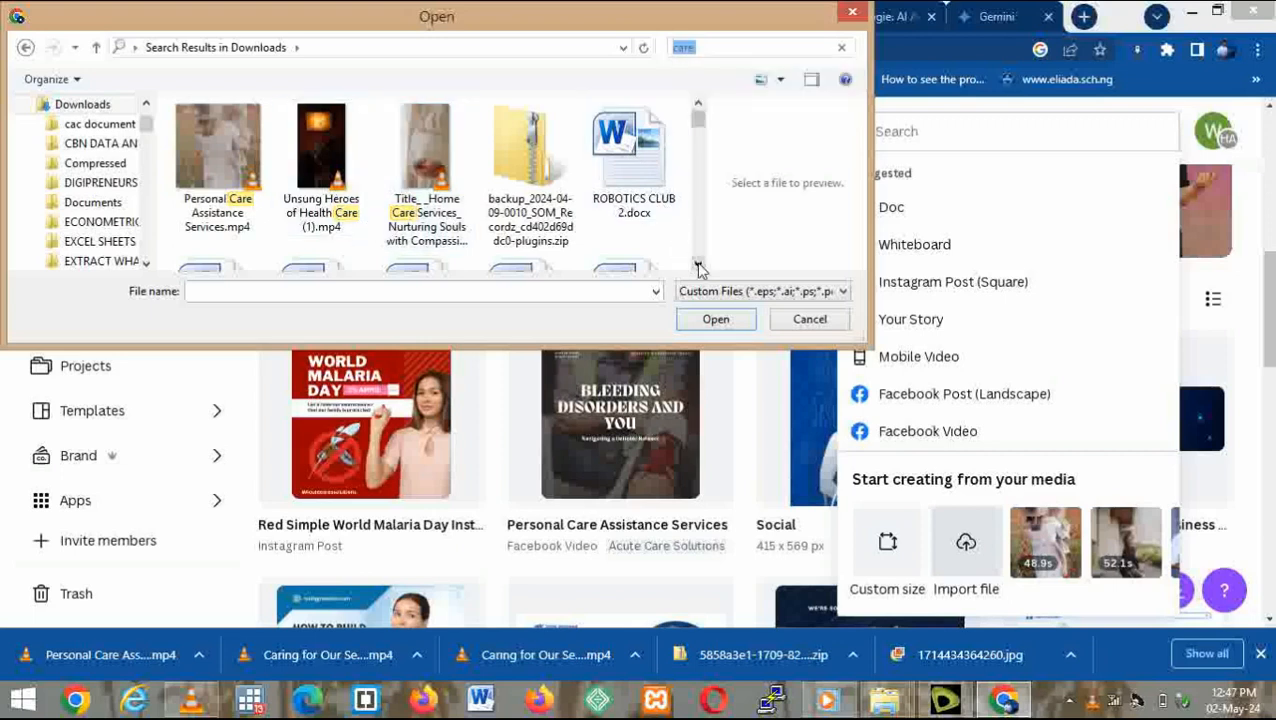
{"action": "left_click", "coordinate": [708, 47]}
{"action": "key", "text": "BackSpace"}
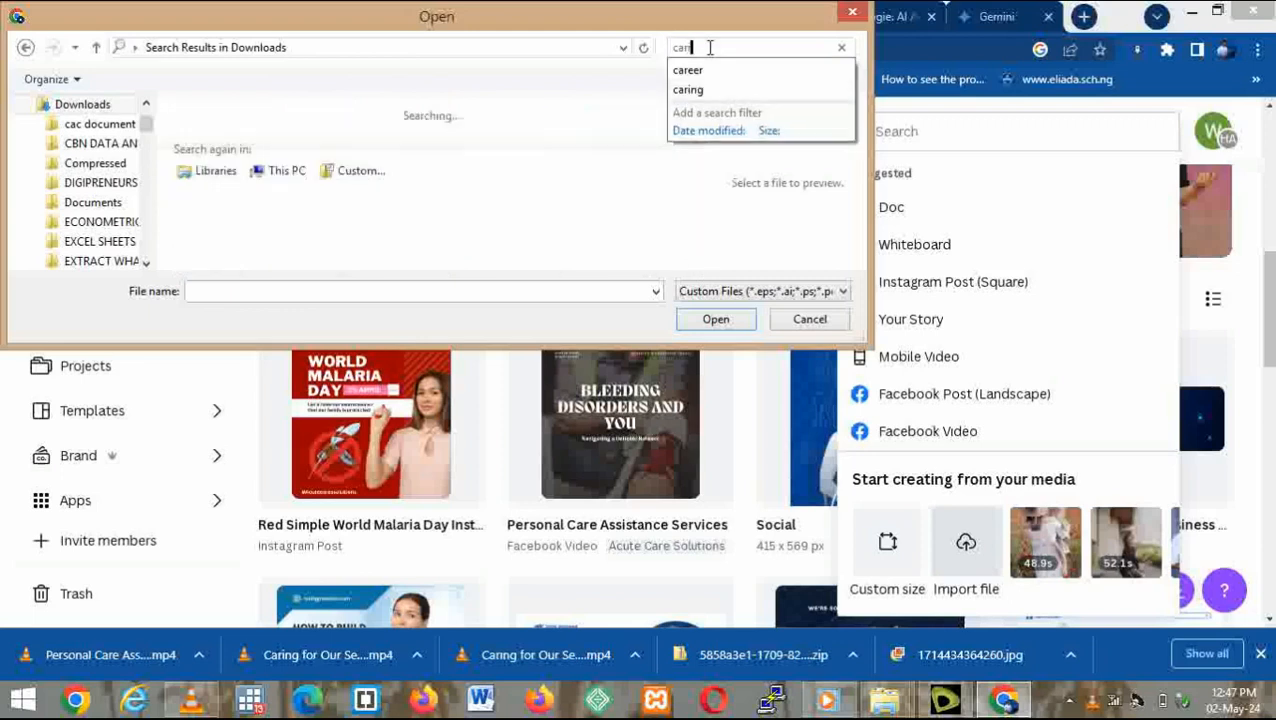
{"action": "type", "text": "ing"}
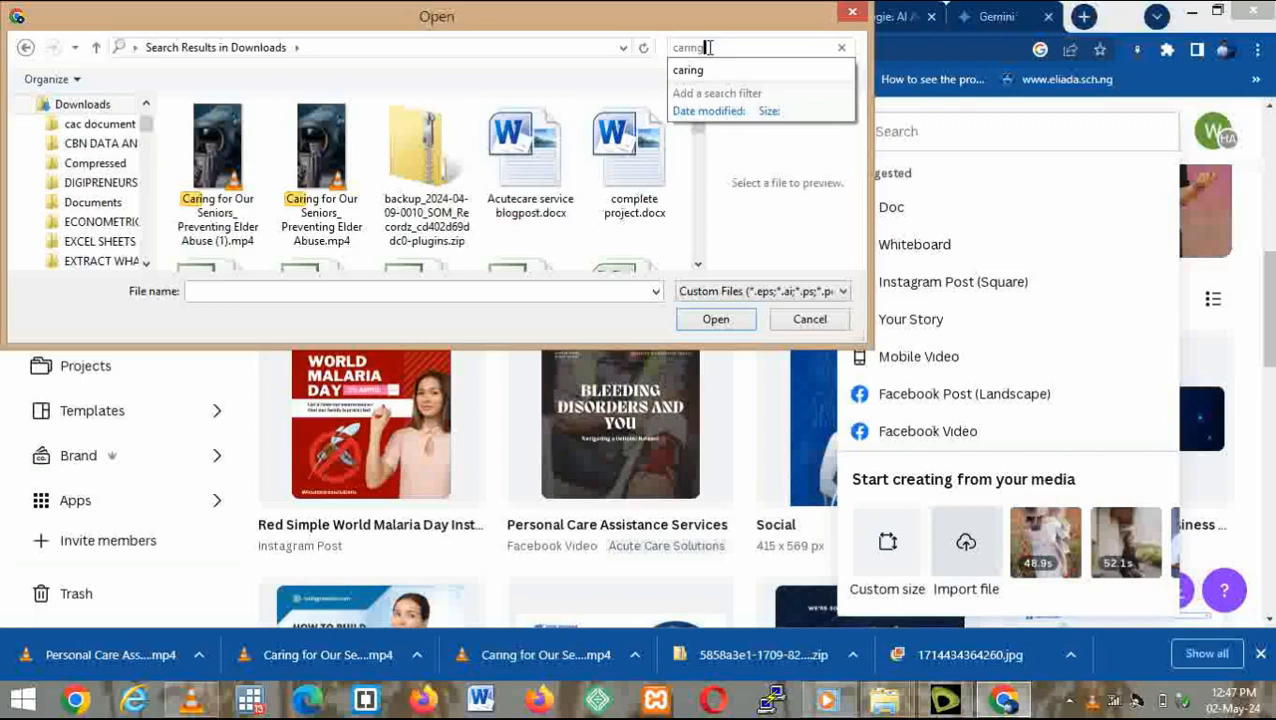
{"action": "left_click", "coordinate": [214, 156]}
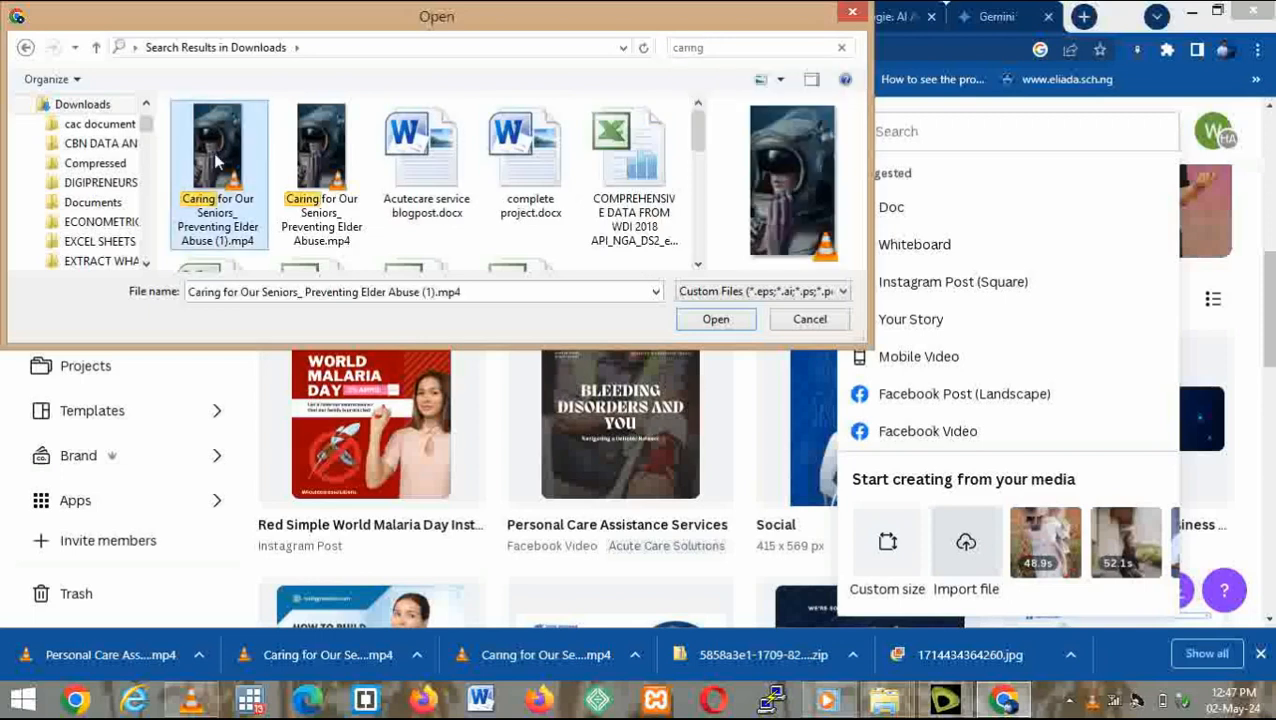
{"action": "left_click", "coordinate": [716, 320]}
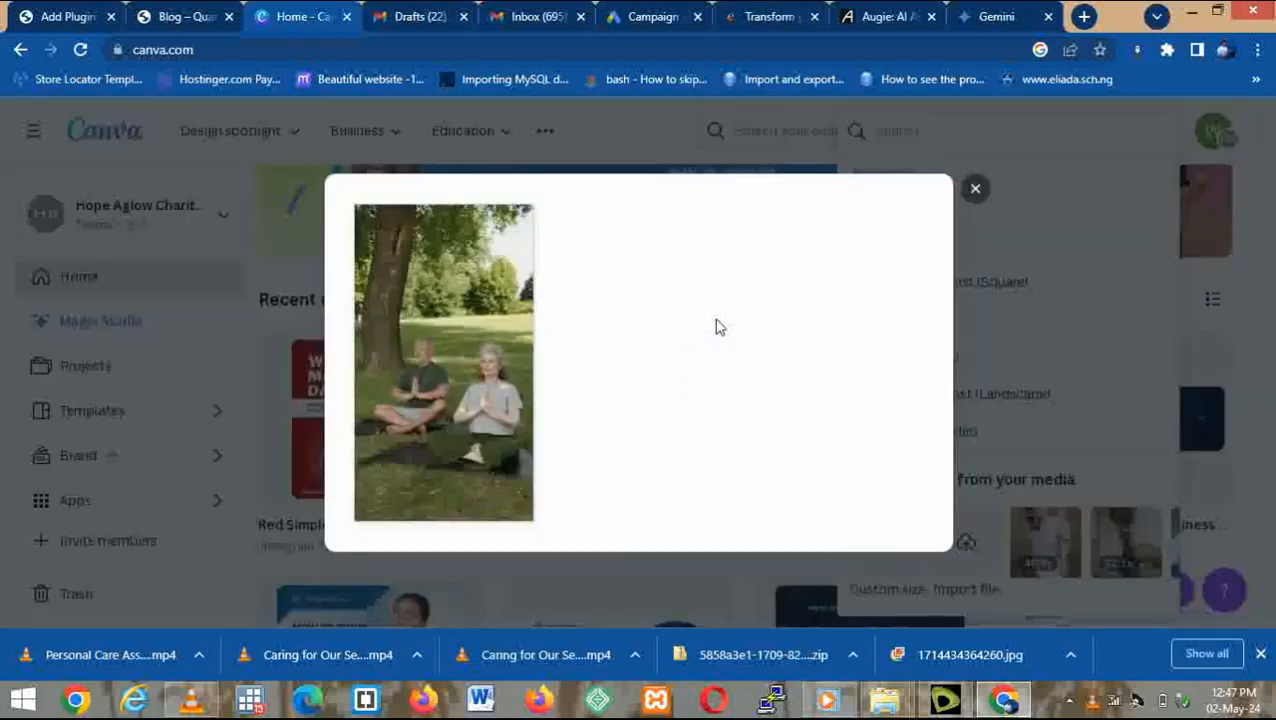
Play and pause the preview of the imported Caring for Our Seniors video and add it to the uploads.
{"action": "left_click", "coordinate": [468, 404]}
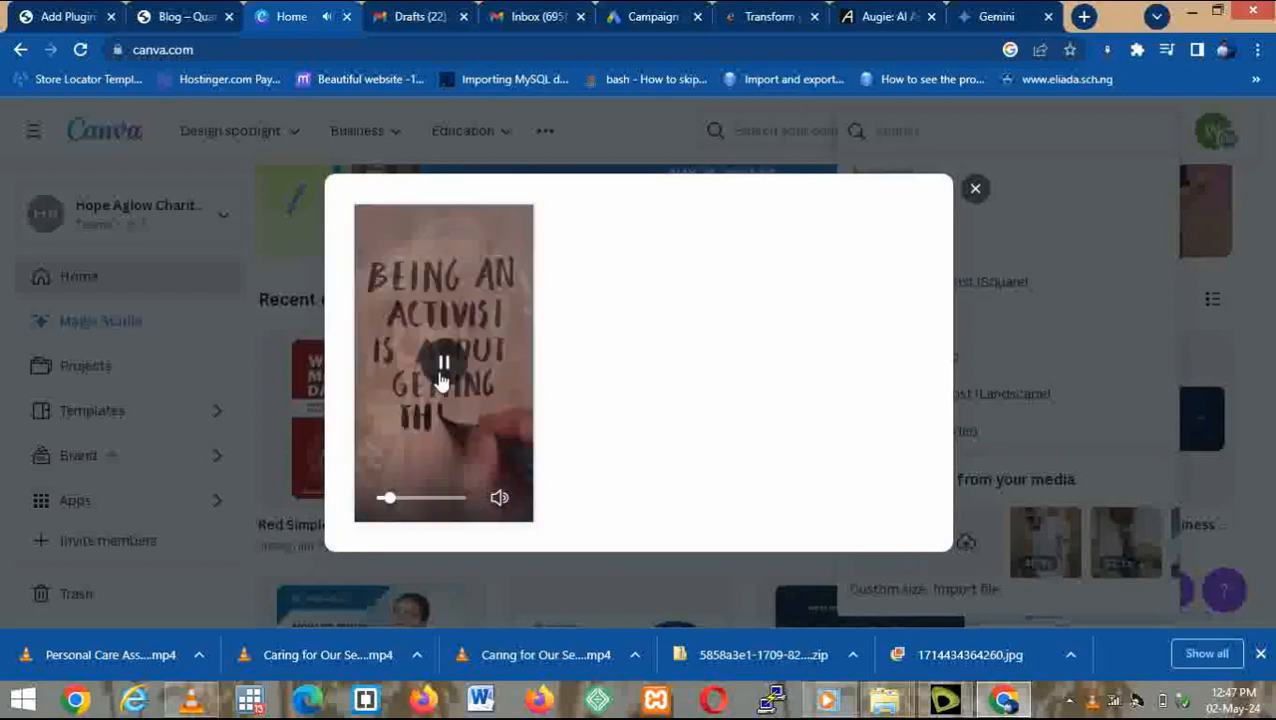
{"action": "left_click", "coordinate": [440, 383]}
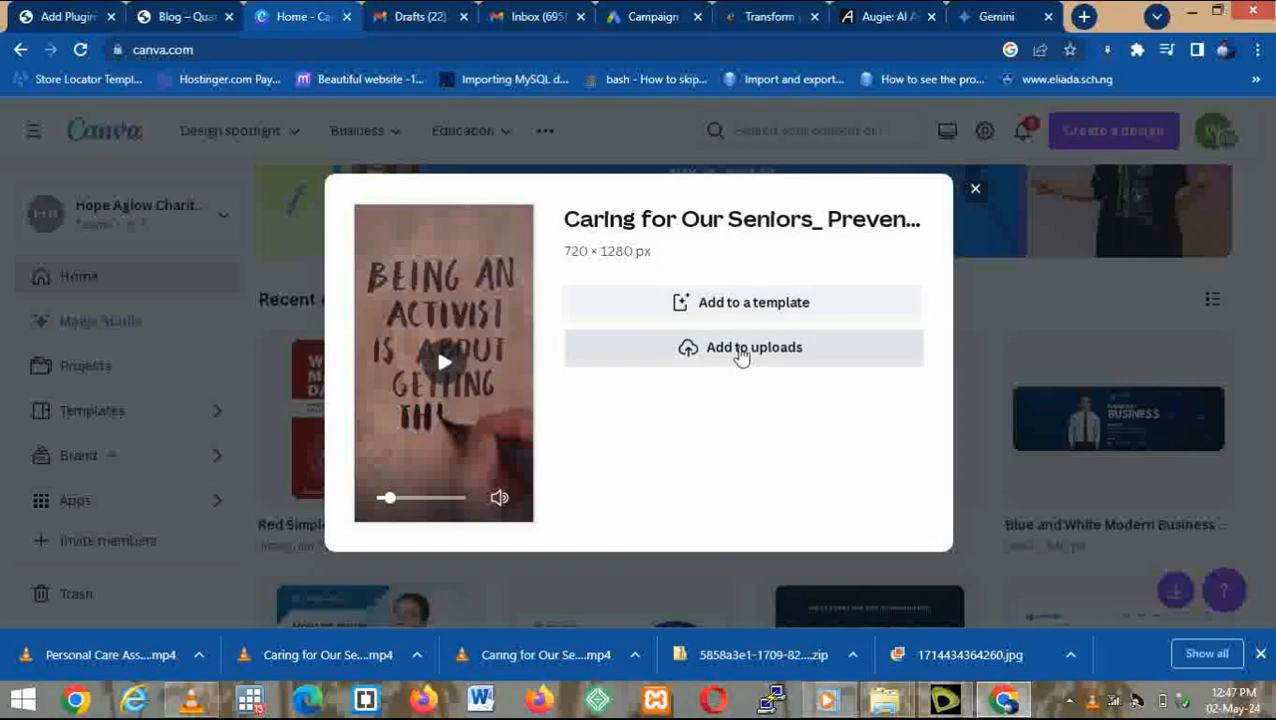
{"action": "left_click", "coordinate": [737, 347]}
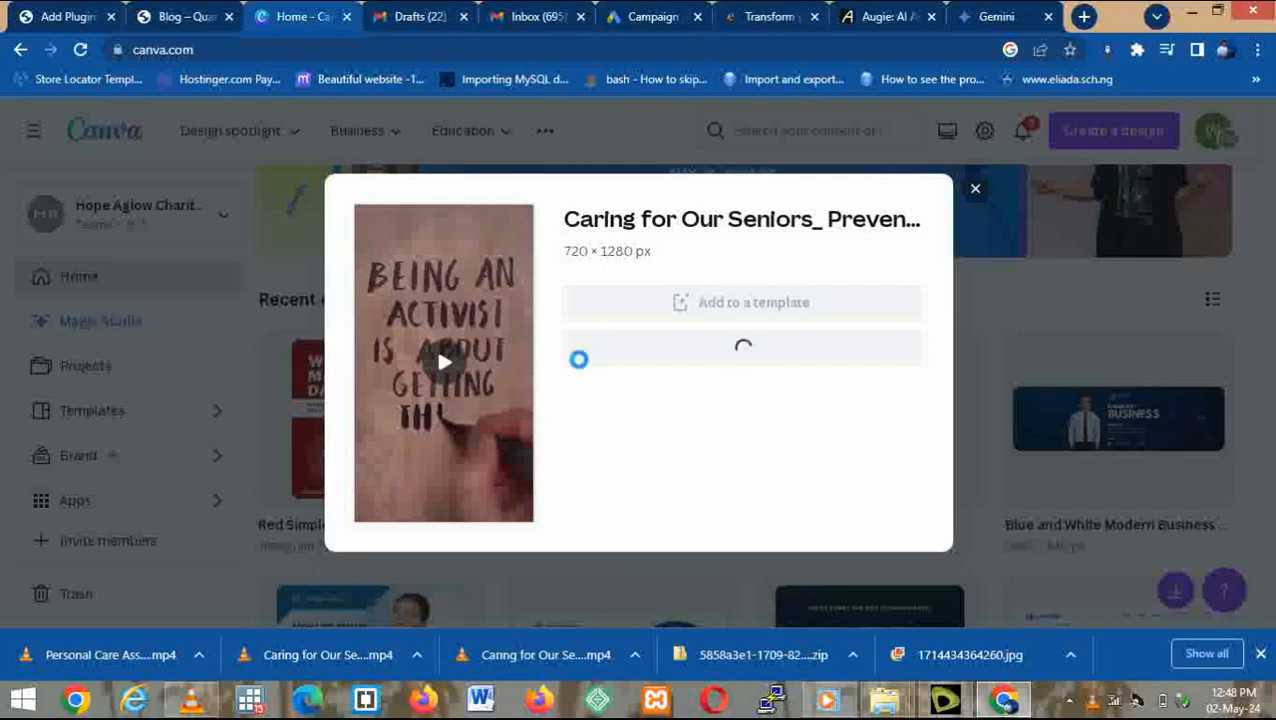
{"action": "left_click", "coordinate": [1068, 705]}
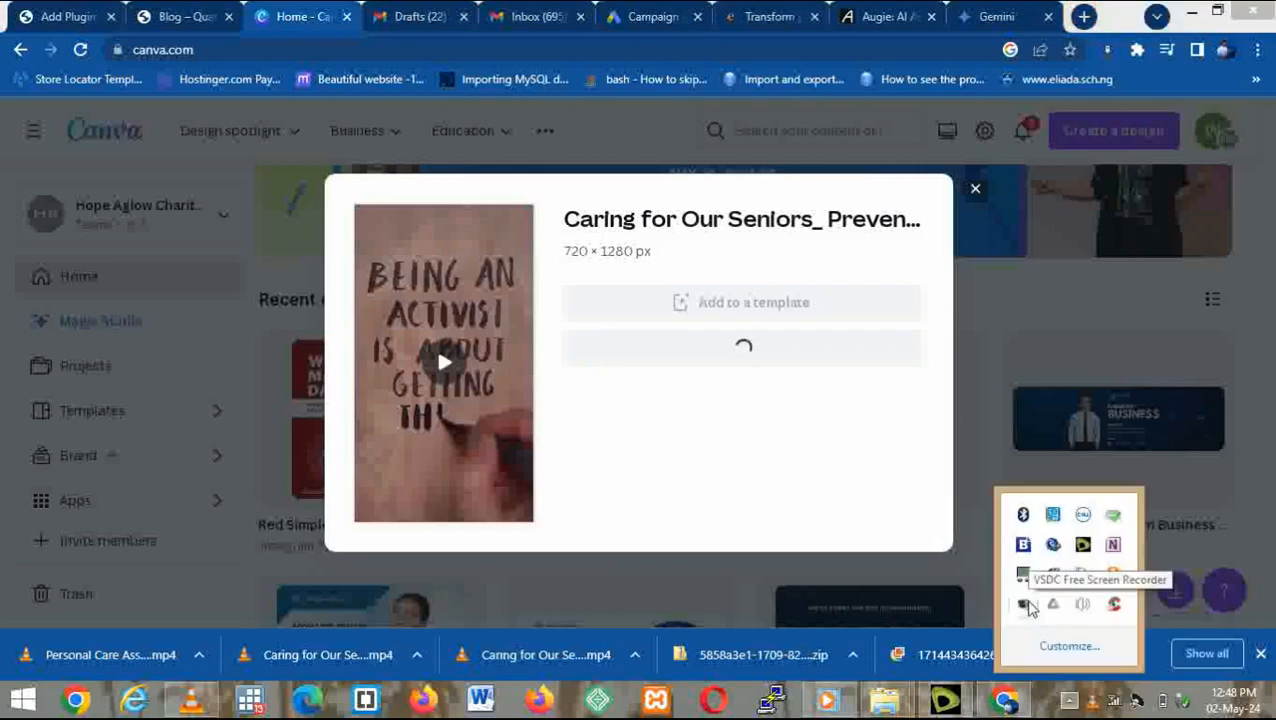
{"action": "right_click", "coordinate": [1022, 605]}
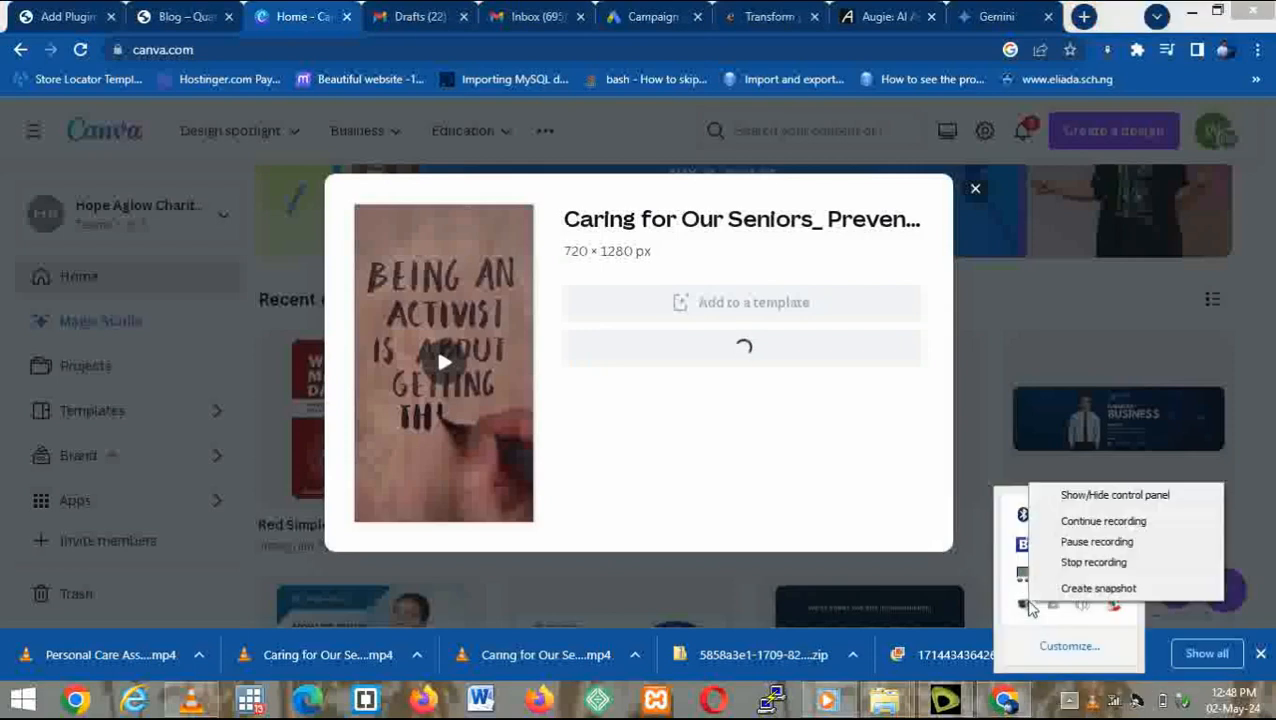
{"action": "left_click", "coordinate": [1097, 541]}
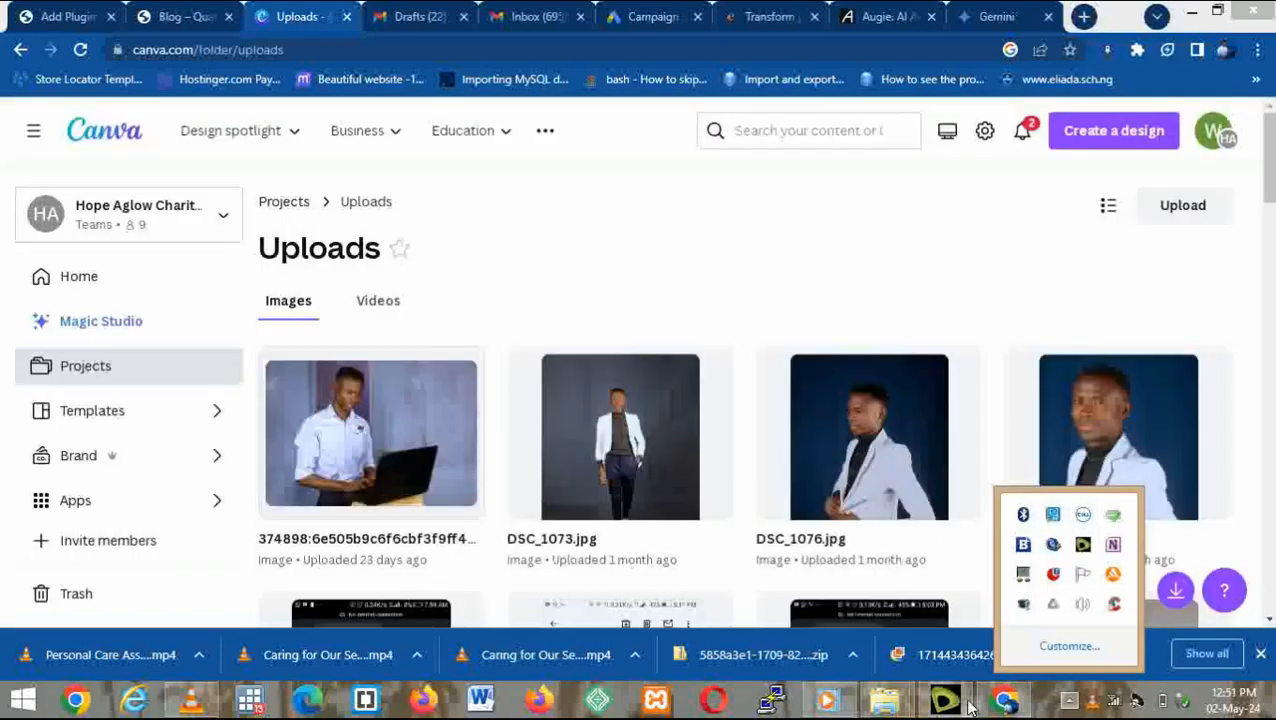
{"action": "left_click", "coordinate": [1069, 702]}
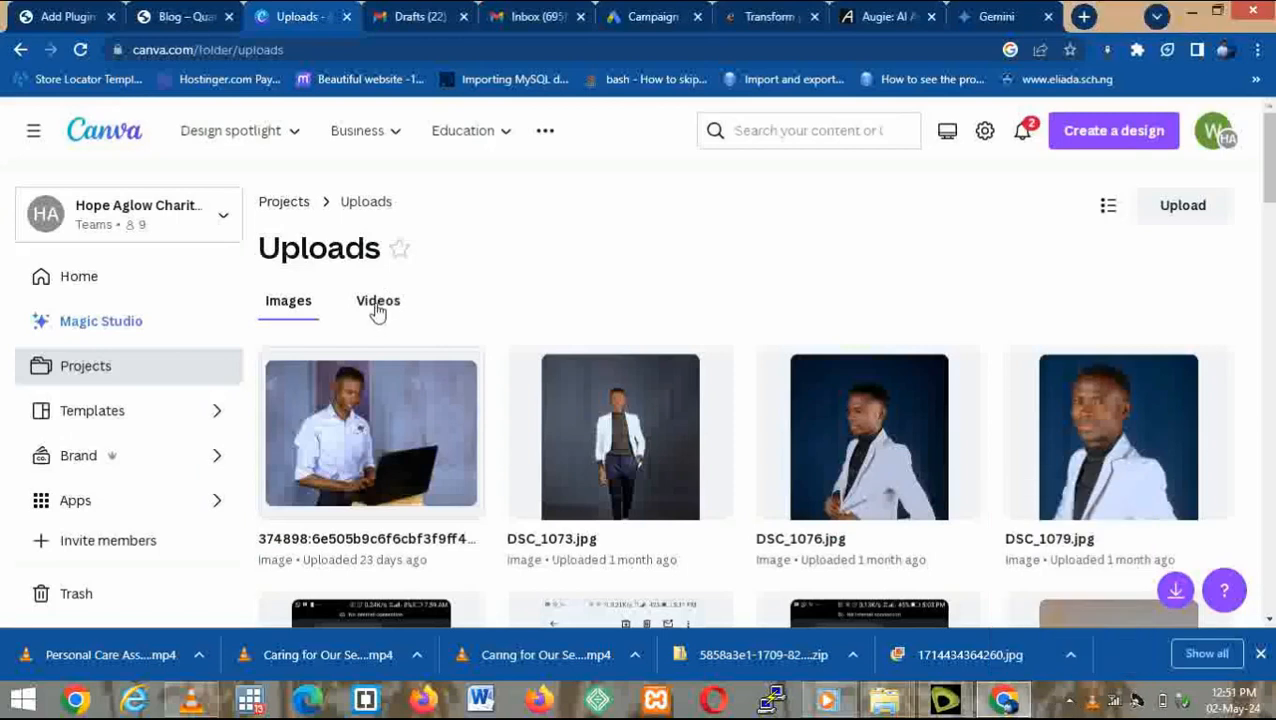
Check the uploaded videos for the Caring for Our Seniors clip and look over the uploaded images.
{"action": "left_click", "coordinate": [378, 312]}
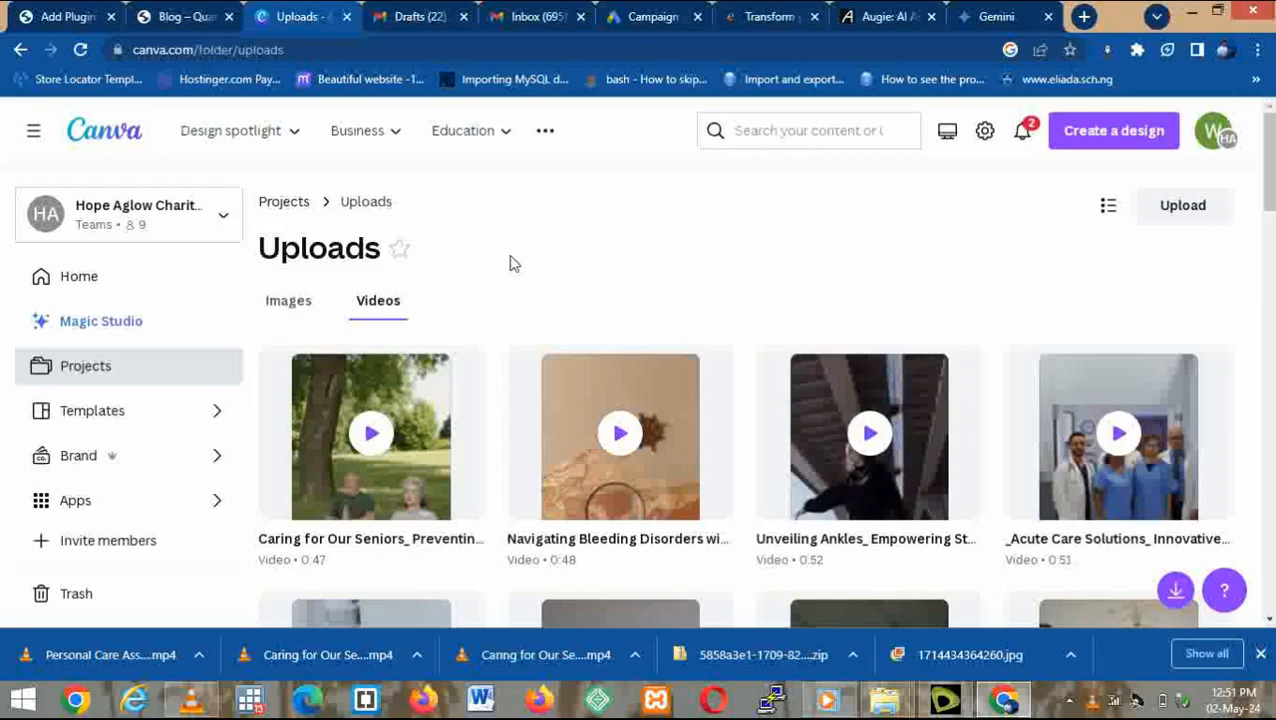
{"action": "left_click", "coordinate": [290, 302]}
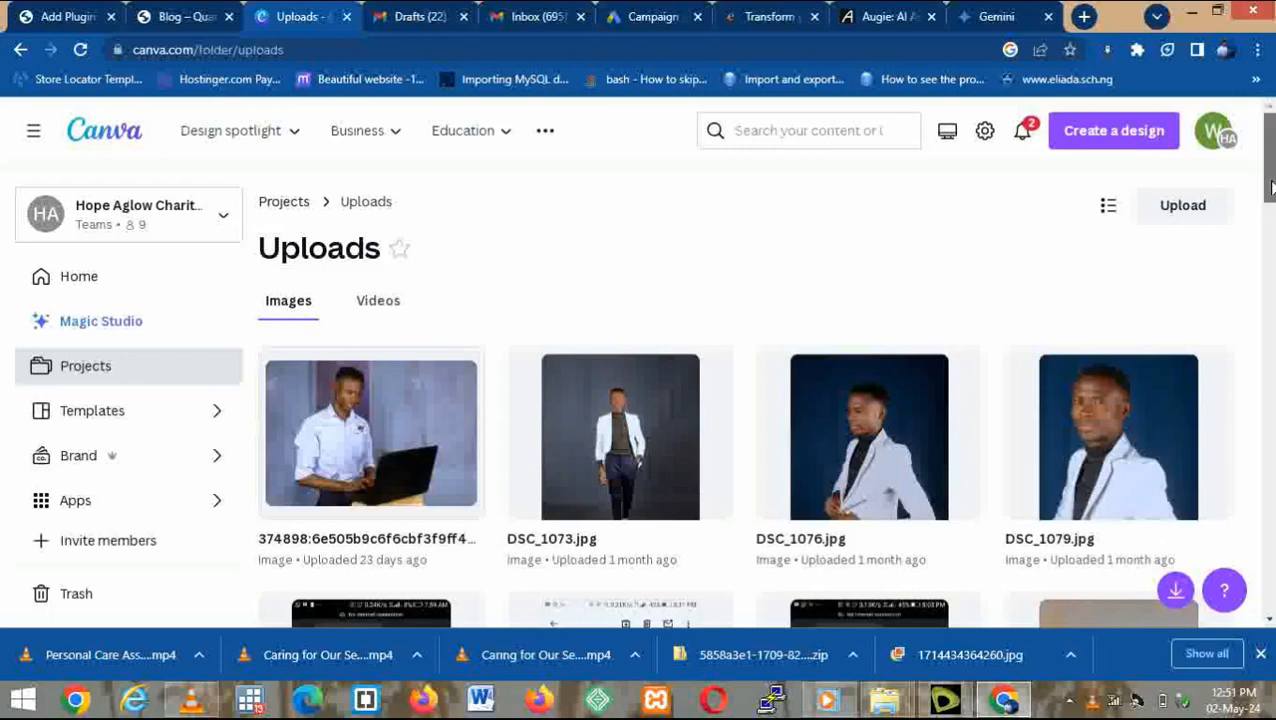
{"action": "mouse_move", "coordinate": [1272, 188]}
{"action": "left_mouse_down"}
{"action": "mouse_move", "coordinate": [1272, 255]}
{"action": "mouse_move", "coordinate": [1272, 201]}
{"action": "left_mouse_up"}
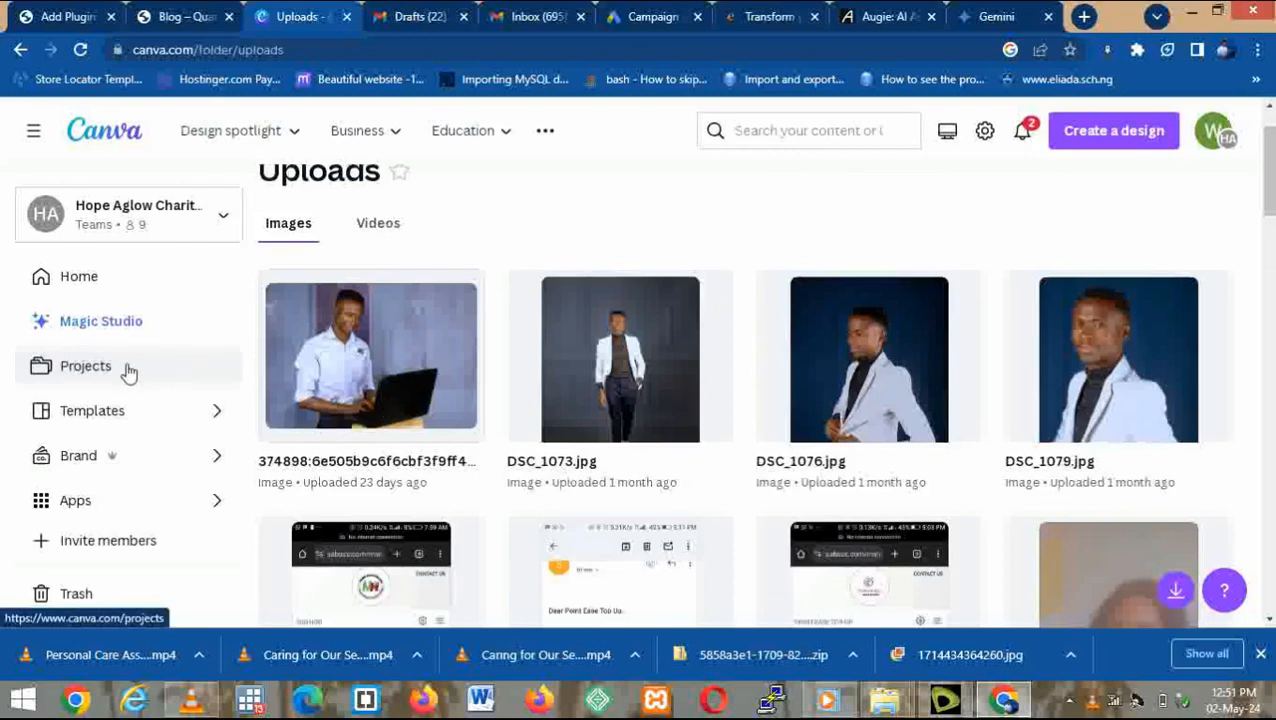
Open the Personal Care Assistance Services design from the recent projects.
{"action": "left_click", "coordinate": [85, 366]}
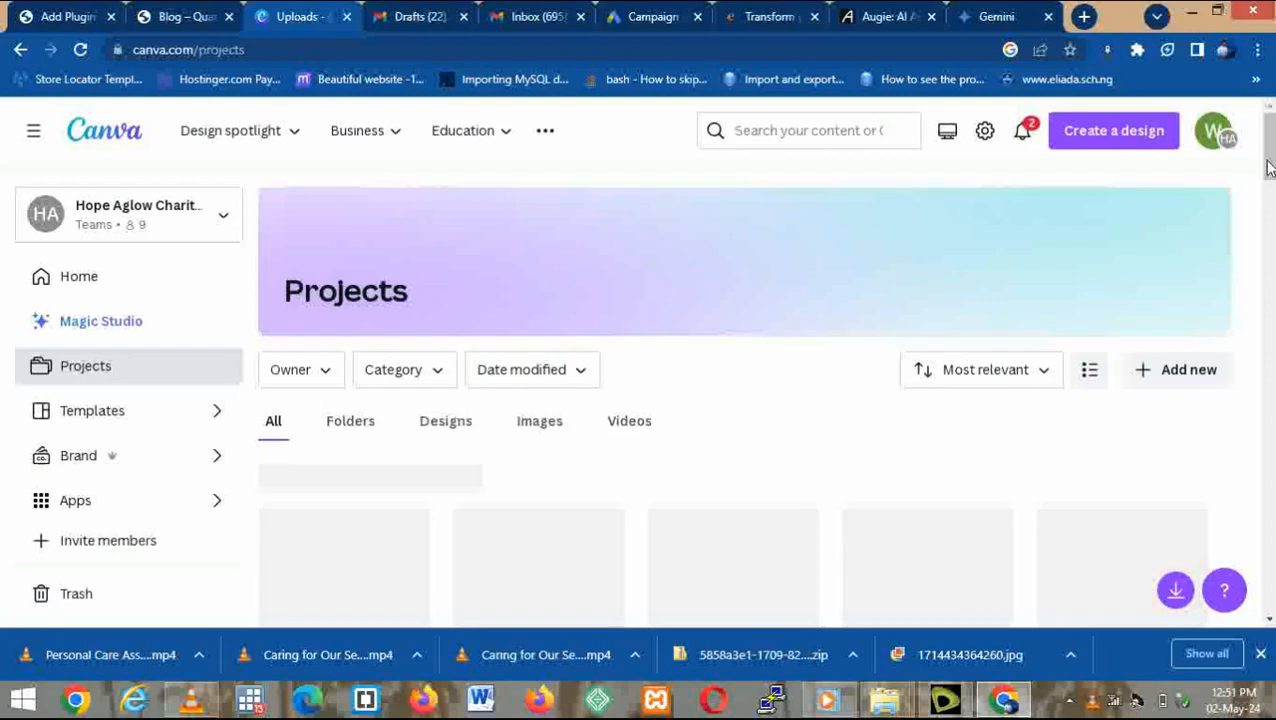
{"action": "left_click_drag", "start_coordinate": [1268, 167], "coordinate": [1268, 186]}
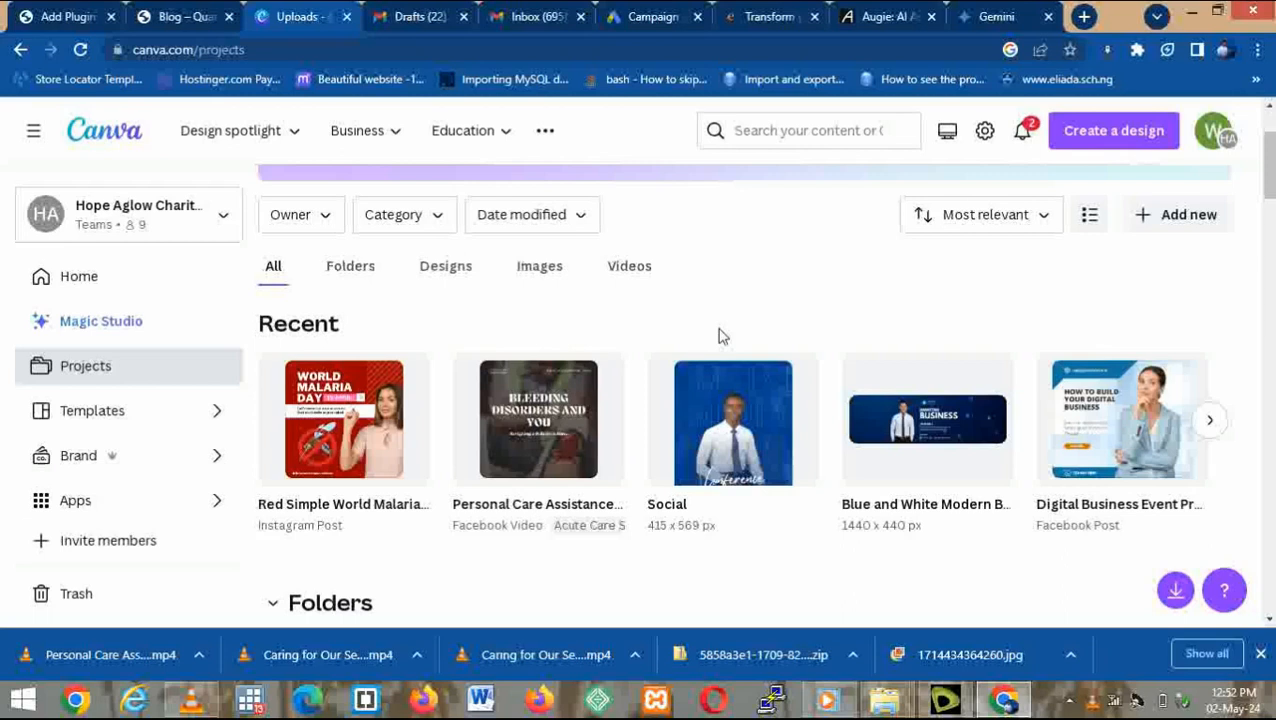
{"action": "mouse_move", "coordinate": [538, 425]}
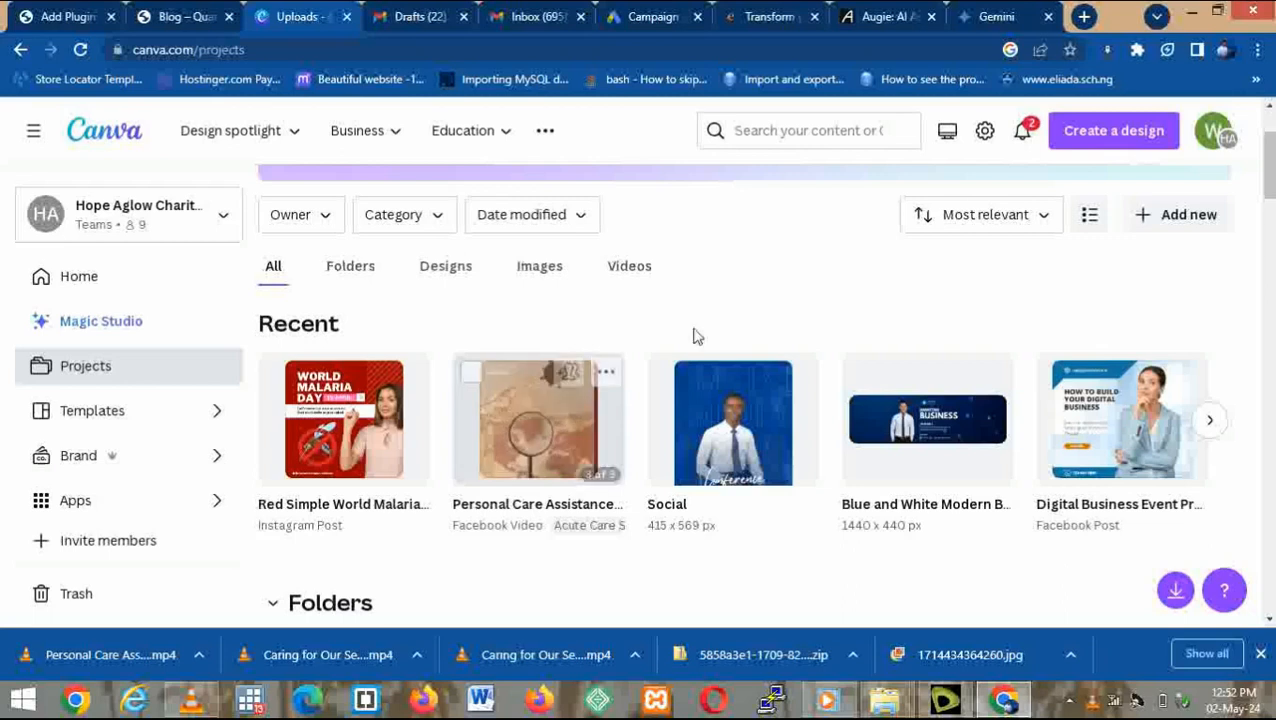
{"action": "mouse_move", "coordinate": [575, 395]}
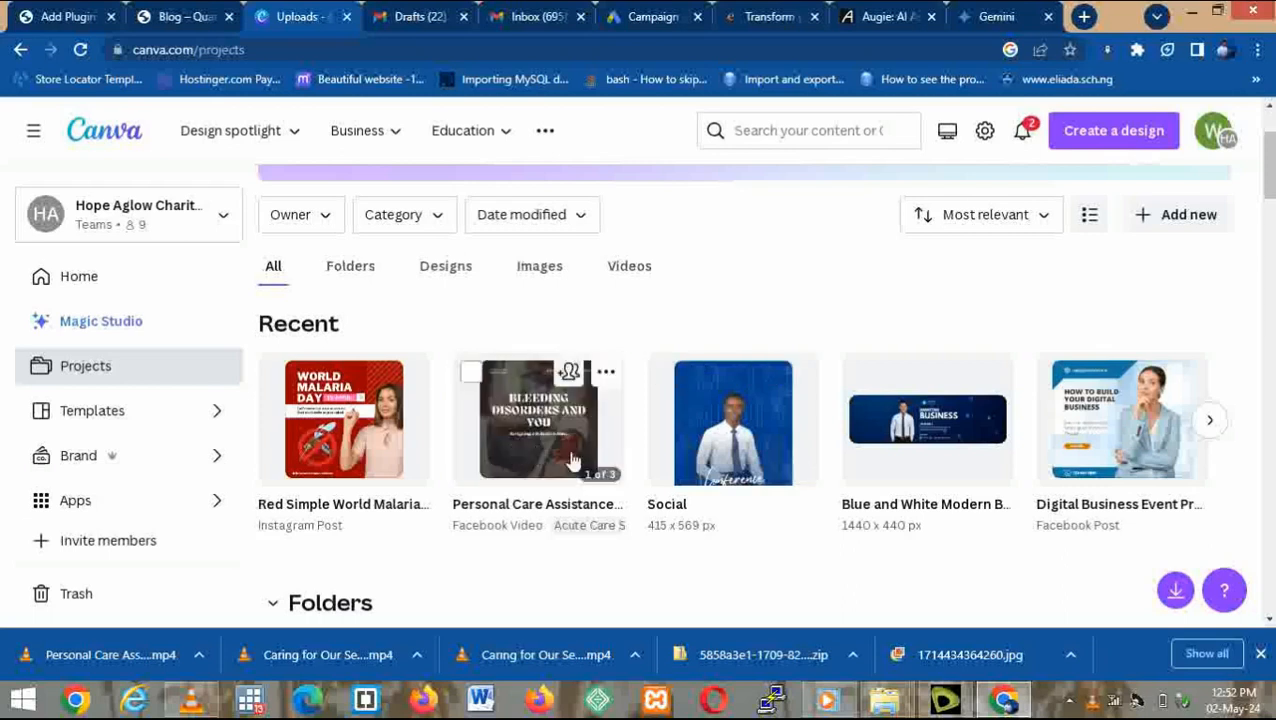
{"action": "left_click", "coordinate": [605, 374]}
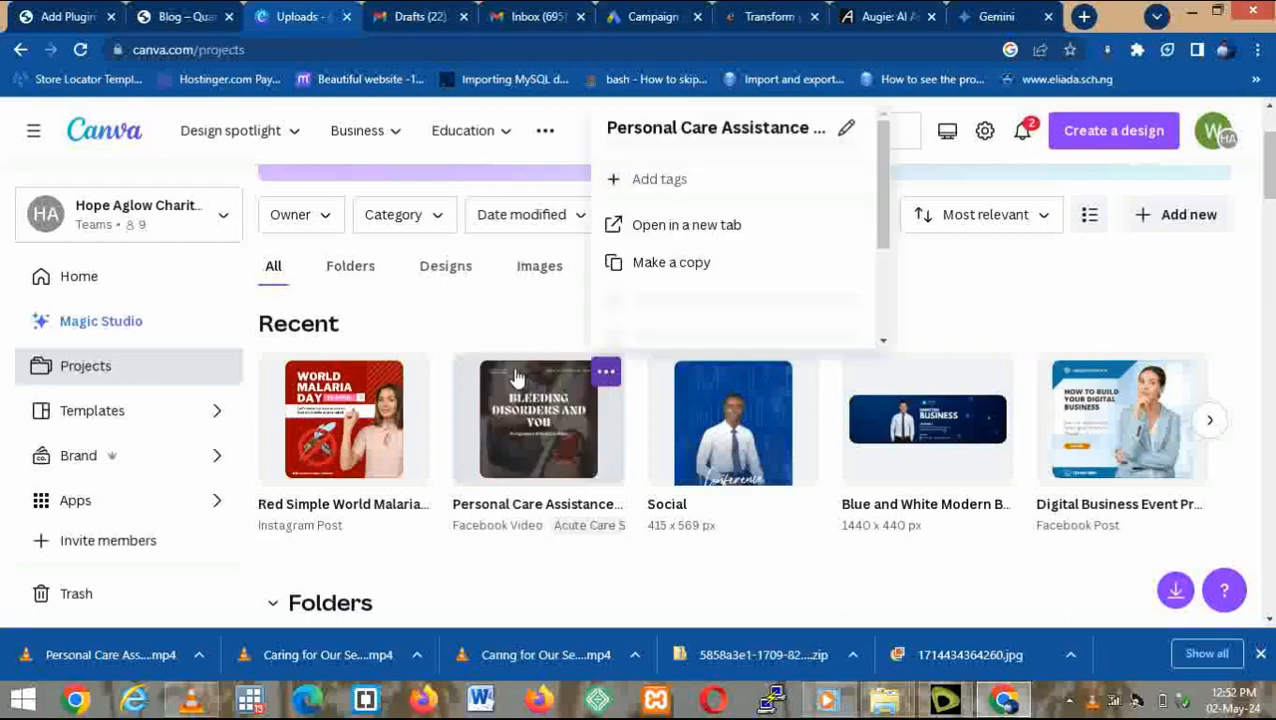
{"action": "left_click", "coordinate": [545, 440]}
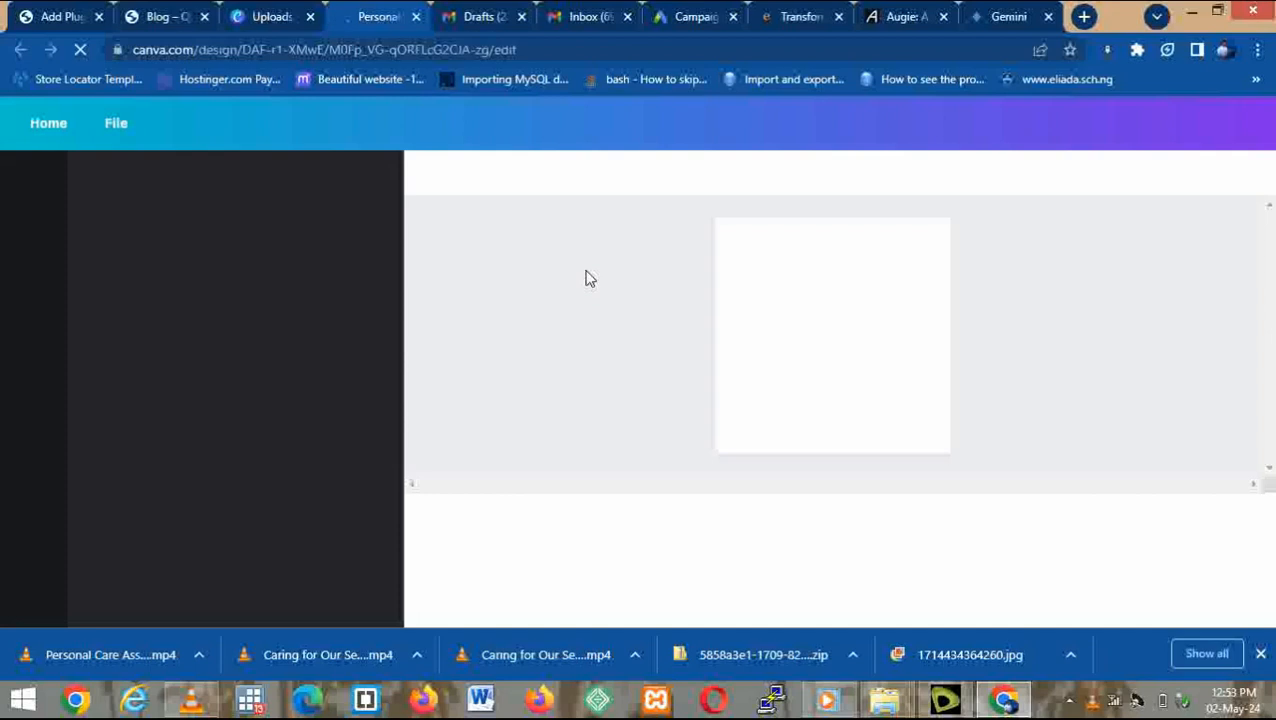
{"action": "left_click", "coordinate": [1072, 701]}
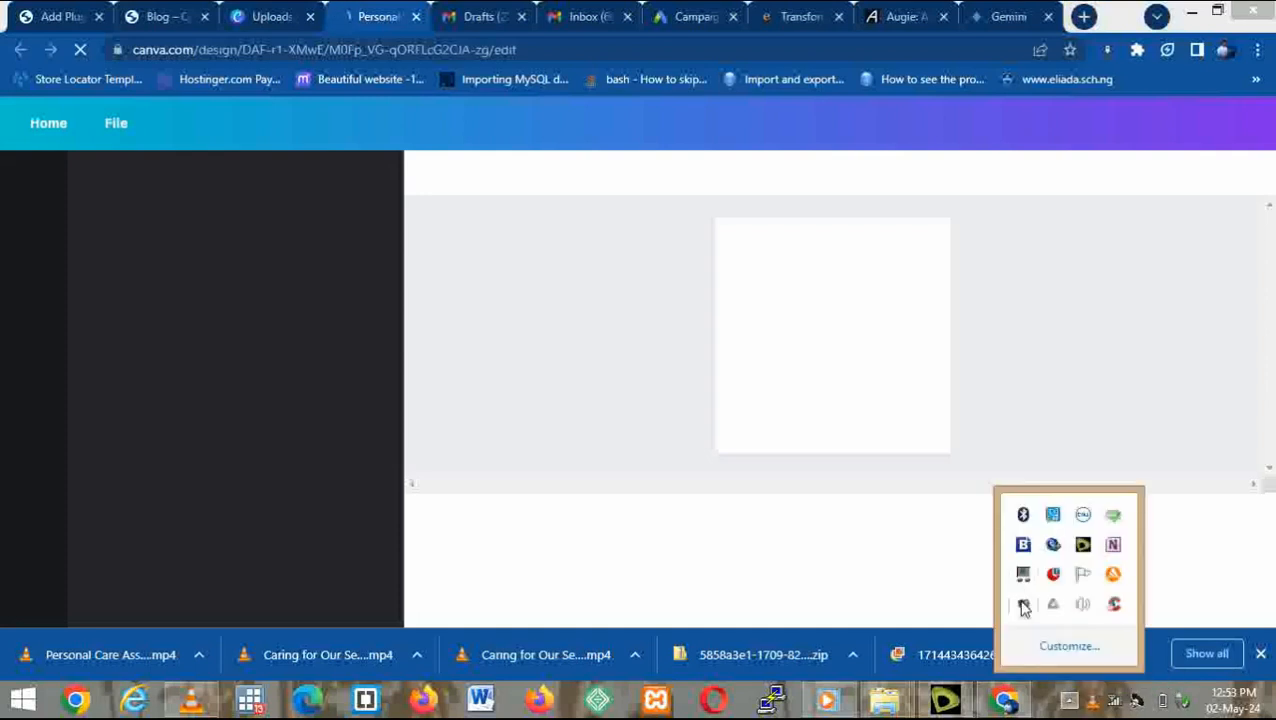
{"action": "right_click", "coordinate": [1023, 605]}
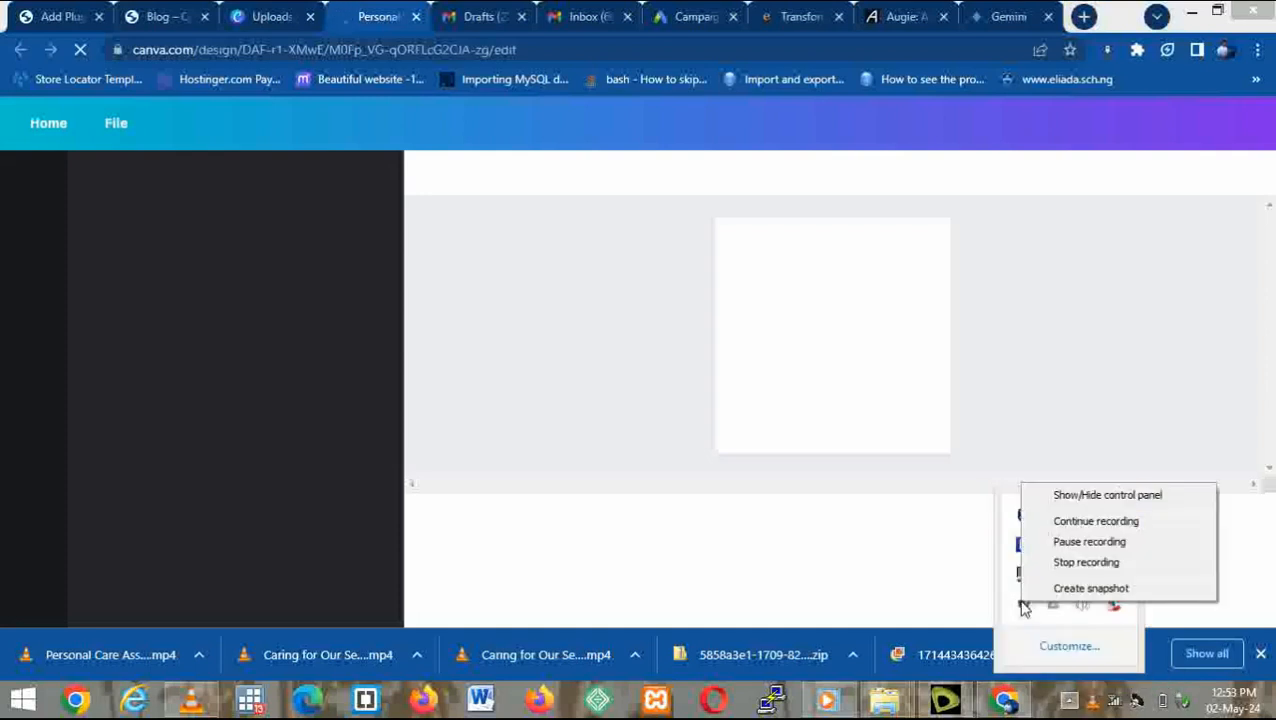
{"action": "left_click", "coordinate": [1079, 563]}
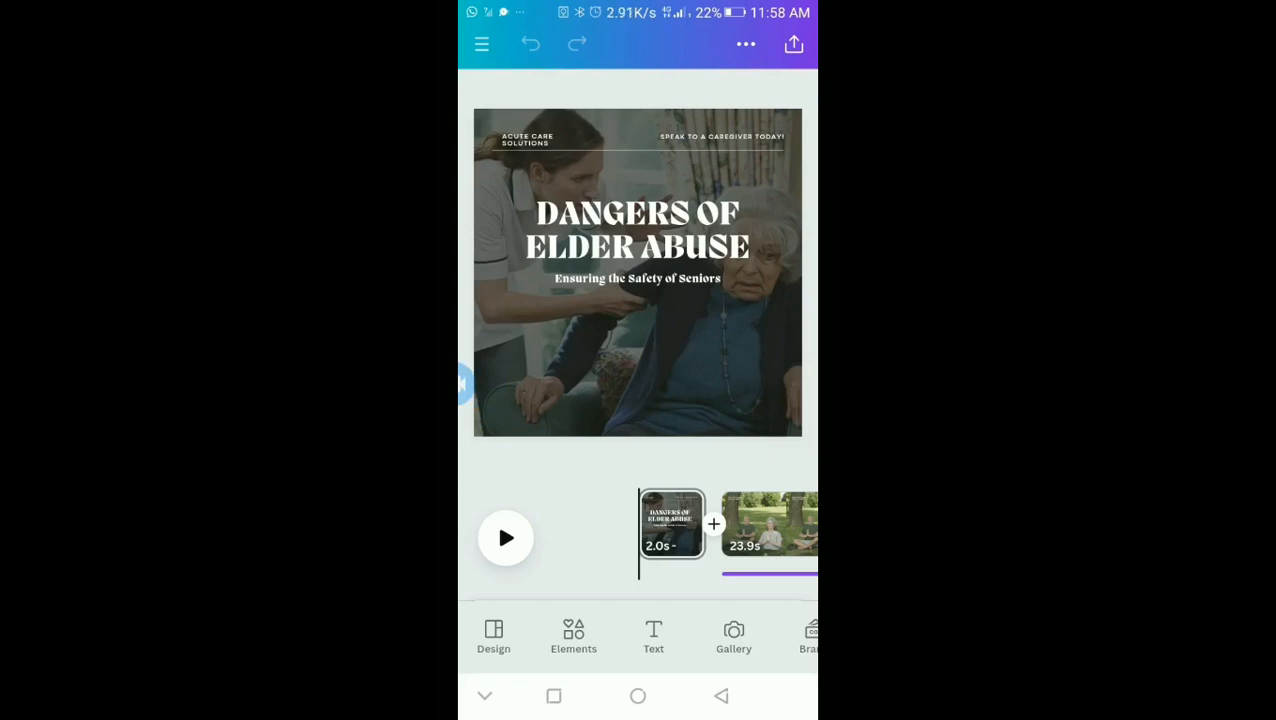
Review the pages of the Dangers of Elder Abuse design along the timeline, from the cover to the Get in Touch Today page.
{"action": "left_click", "coordinate": [672, 524]}
{"action": "scroll", "coordinate": [700, 524], "scroll_direction": "right", "scroll_amount": 1}
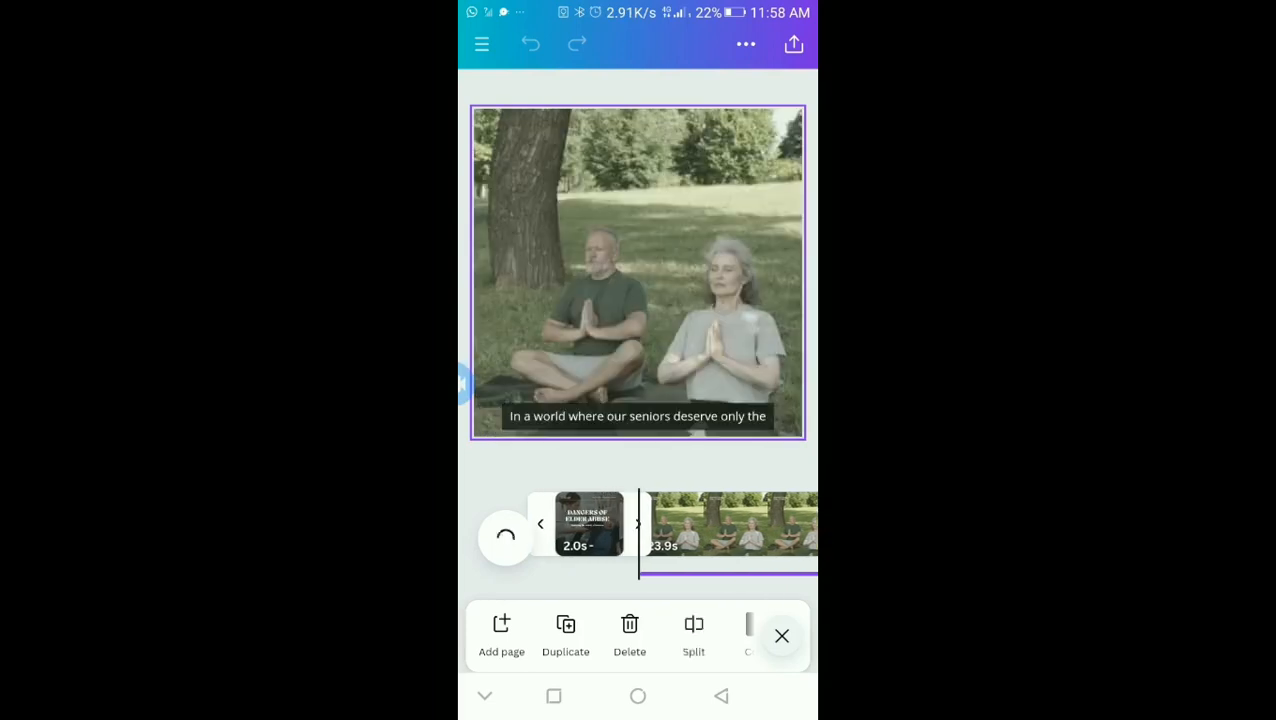
{"action": "left_click", "coordinate": [730, 524]}
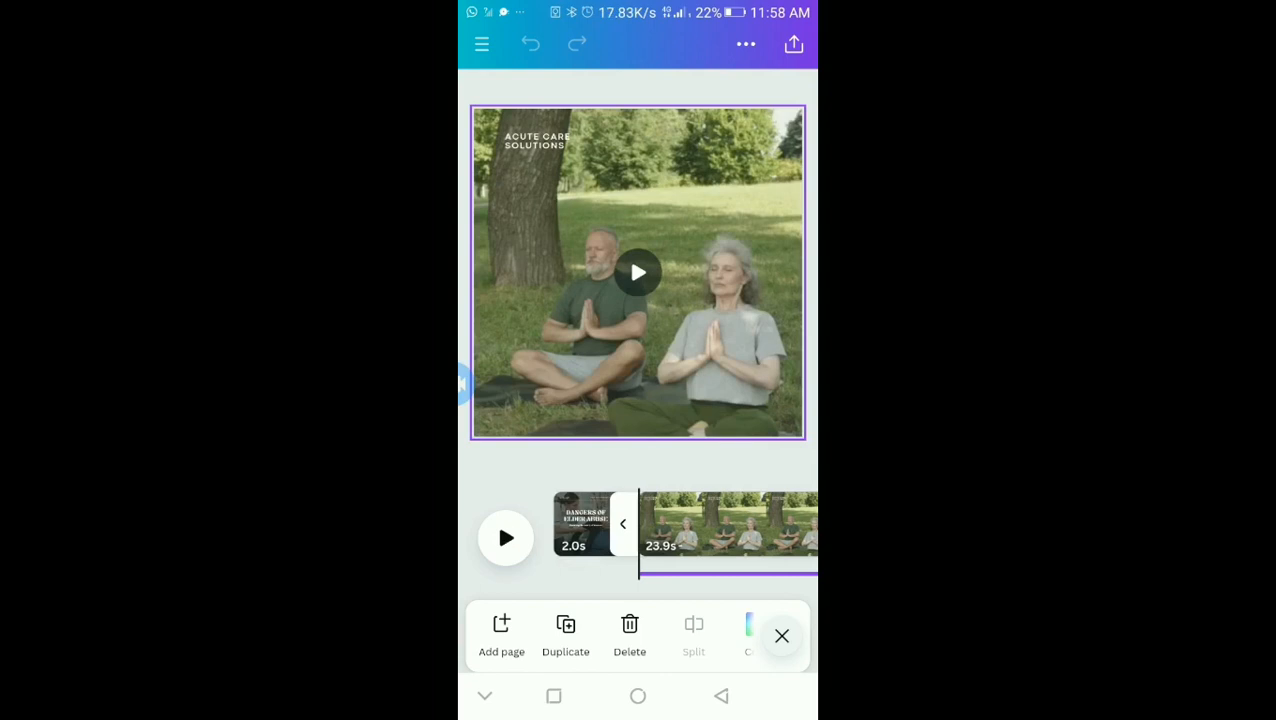
{"action": "scroll", "coordinate": [638, 524], "scroll_direction": "right", "scroll_amount": 5}
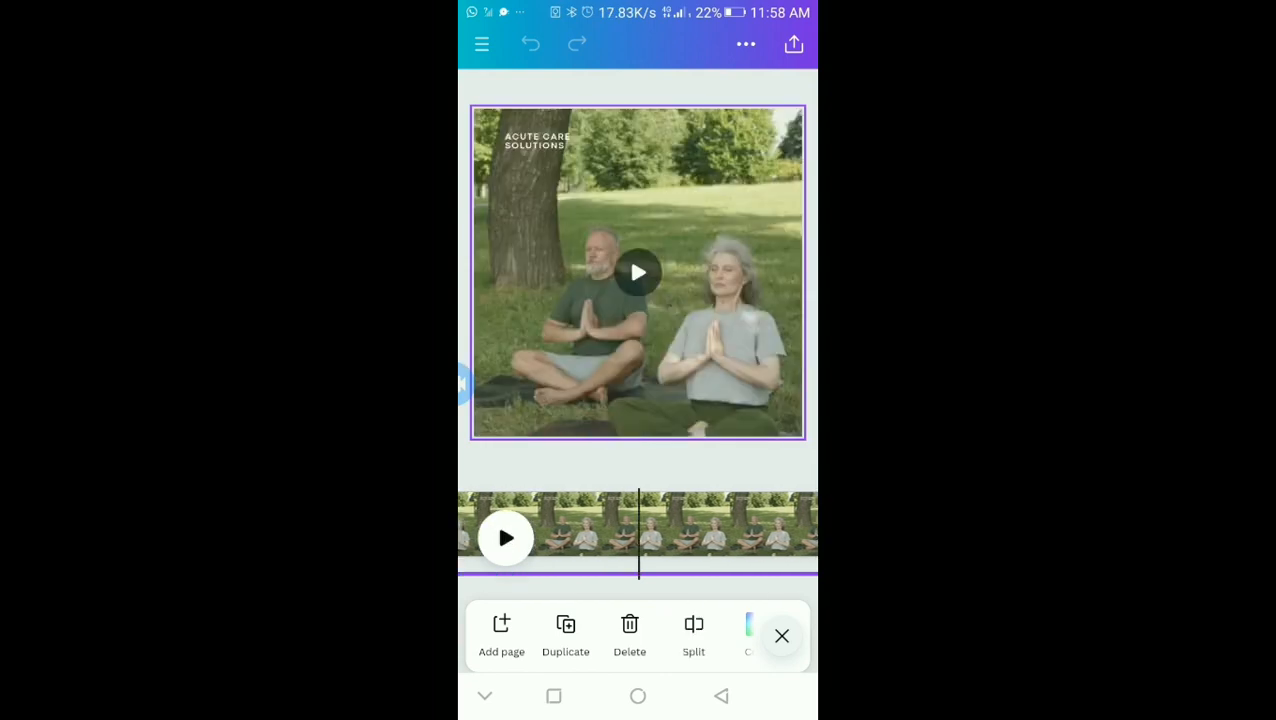
{"action": "scroll", "coordinate": [638, 272], "scroll_direction": "right", "scroll_amount": 5}
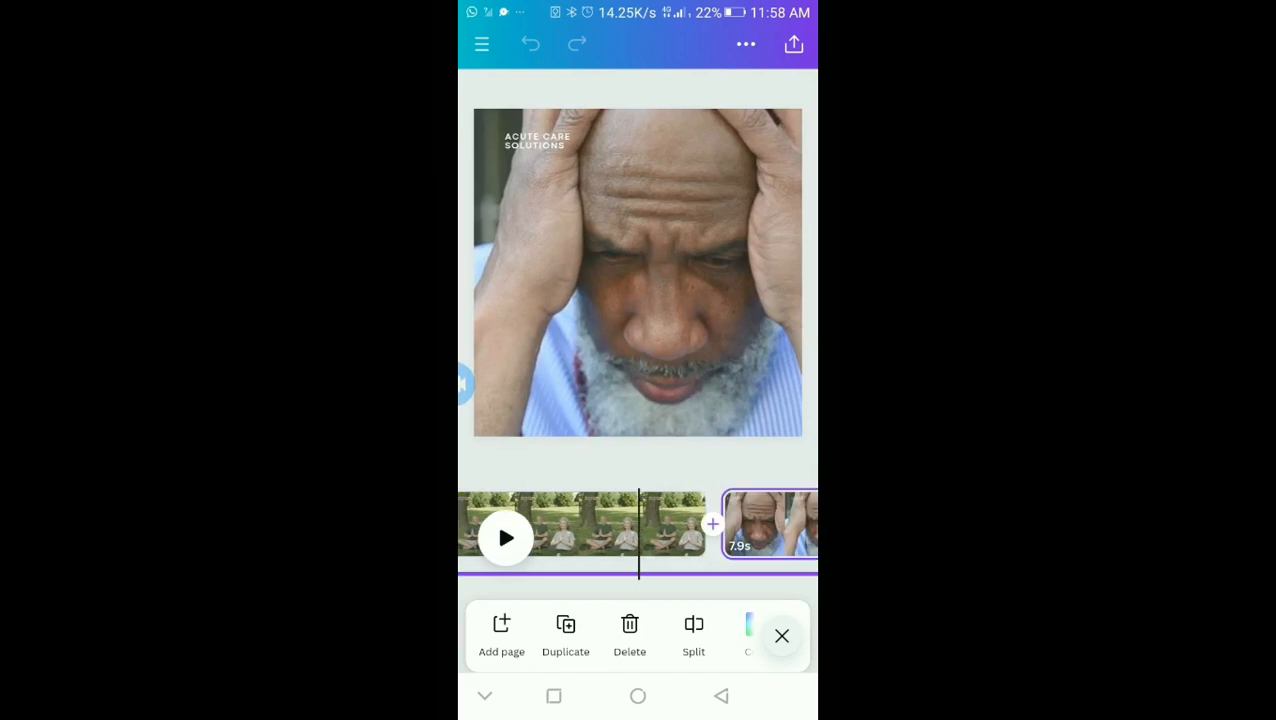
{"action": "scroll", "coordinate": [638, 272], "scroll_direction": "right", "scroll_amount": 5}
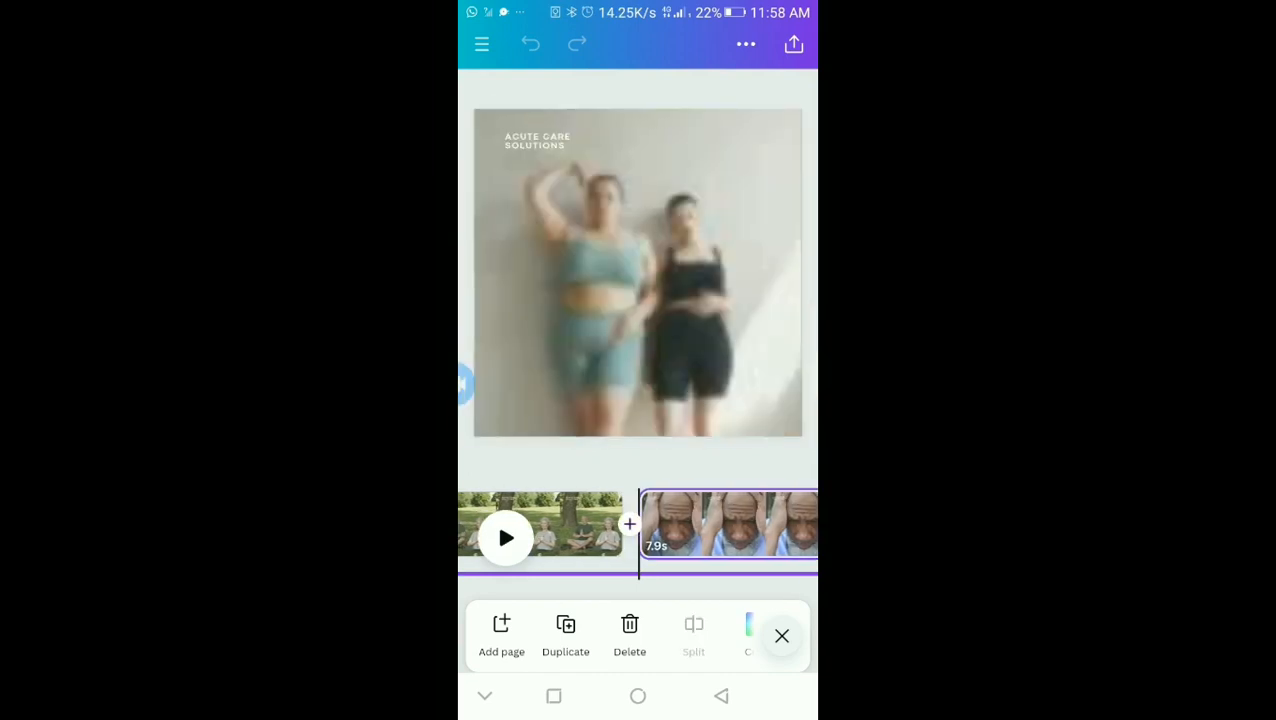
{"action": "scroll", "coordinate": [638, 272], "scroll_direction": "right", "scroll_amount": 5}
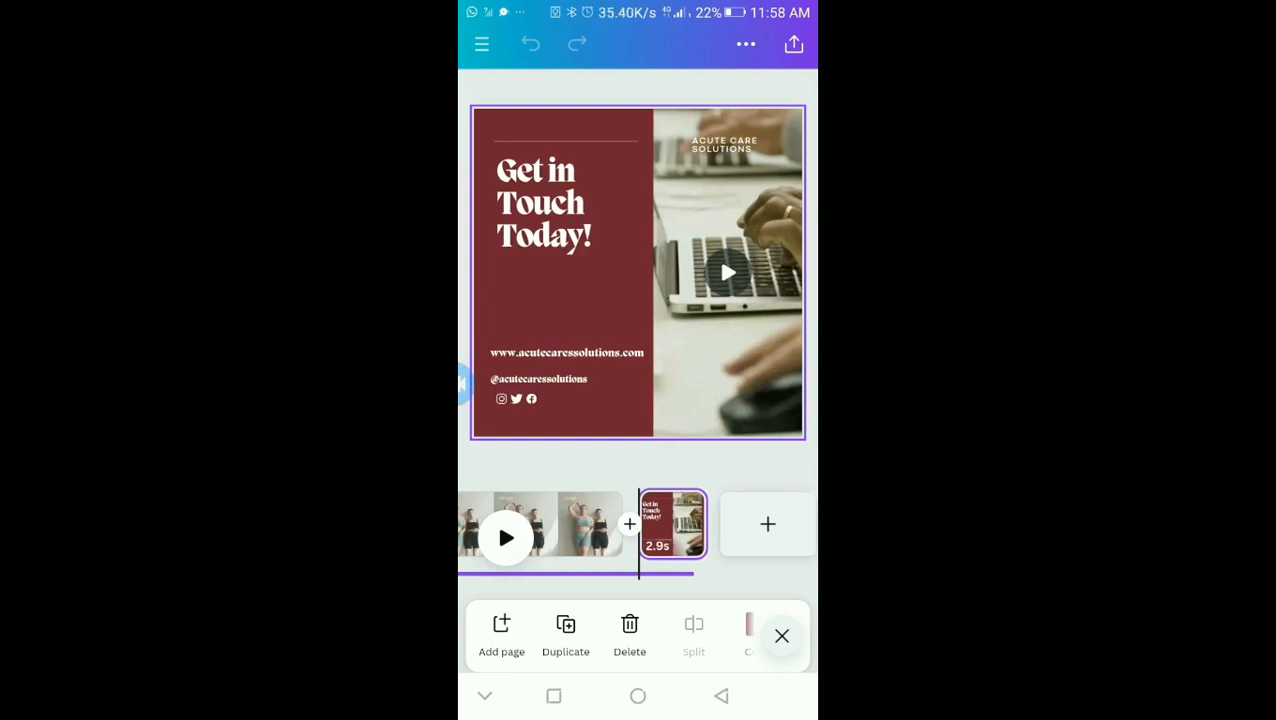
Check the trim range of the 13.3-second clip on the page before Get in Touch Today.
{"action": "scroll", "coordinate": [638, 272], "scroll_direction": "left", "scroll_amount": 5}
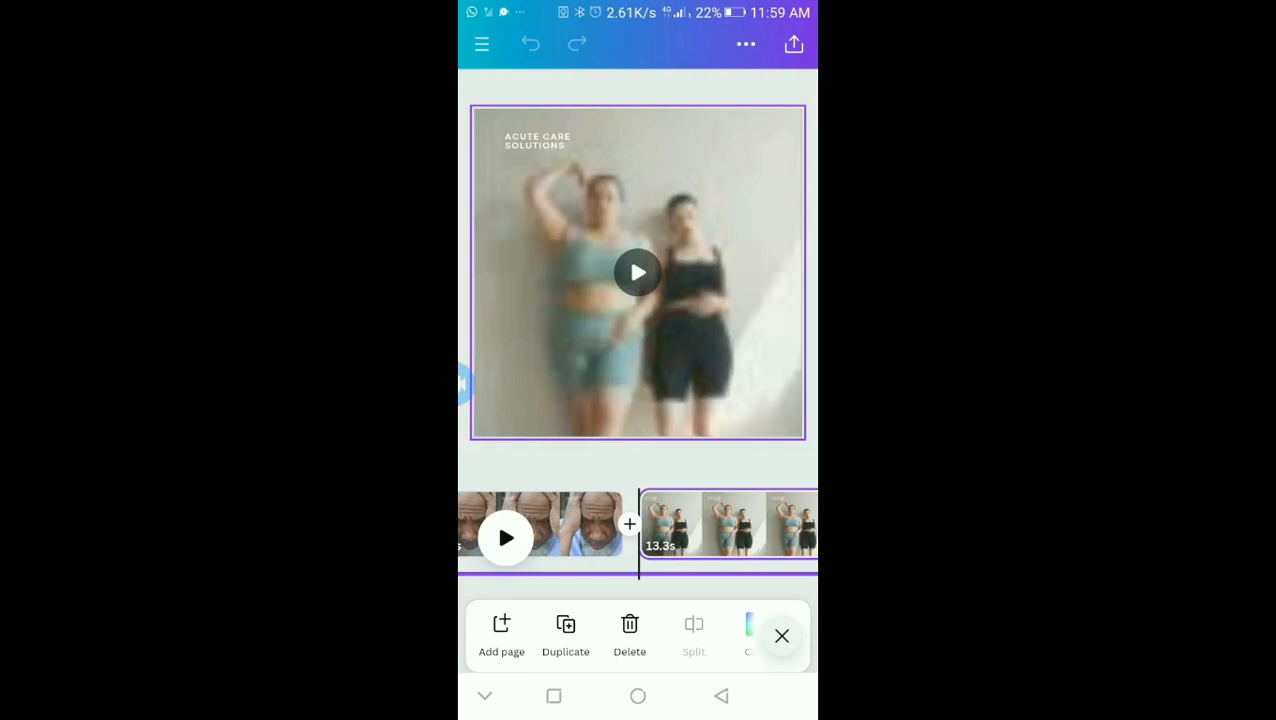
{"action": "left_click", "coordinate": [732, 524]}
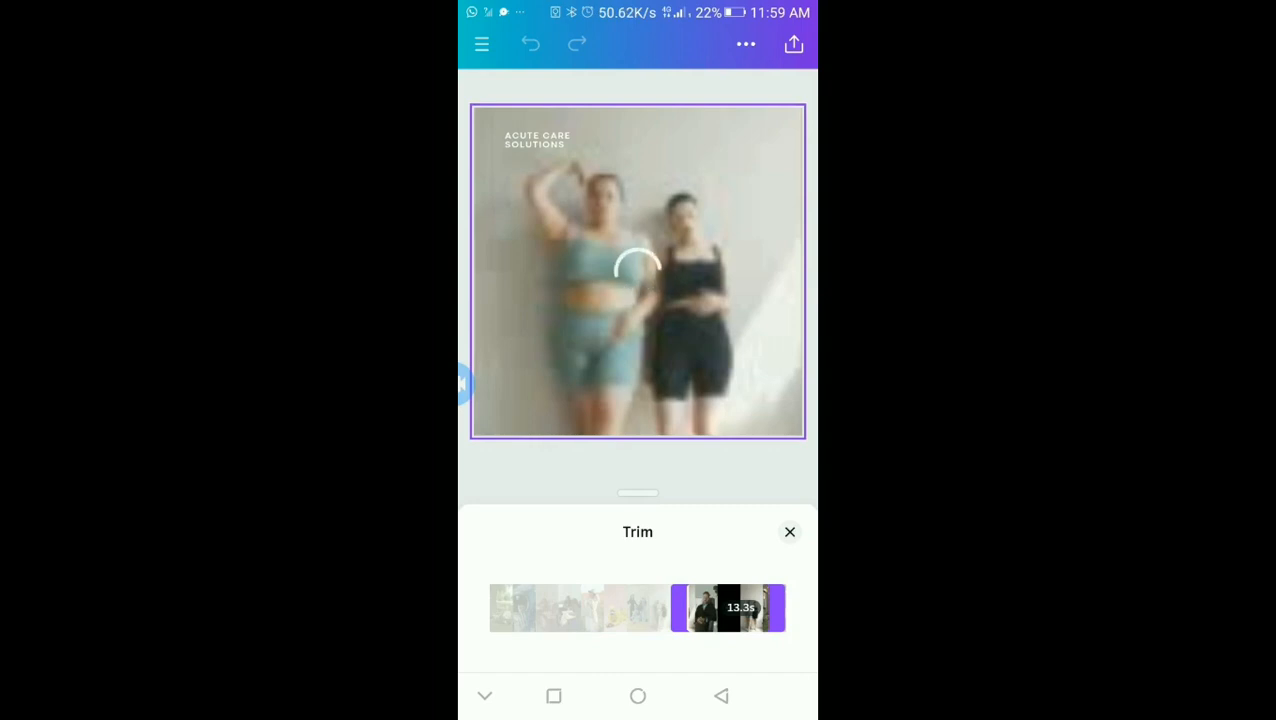
{"action": "left_click", "coordinate": [789, 532]}
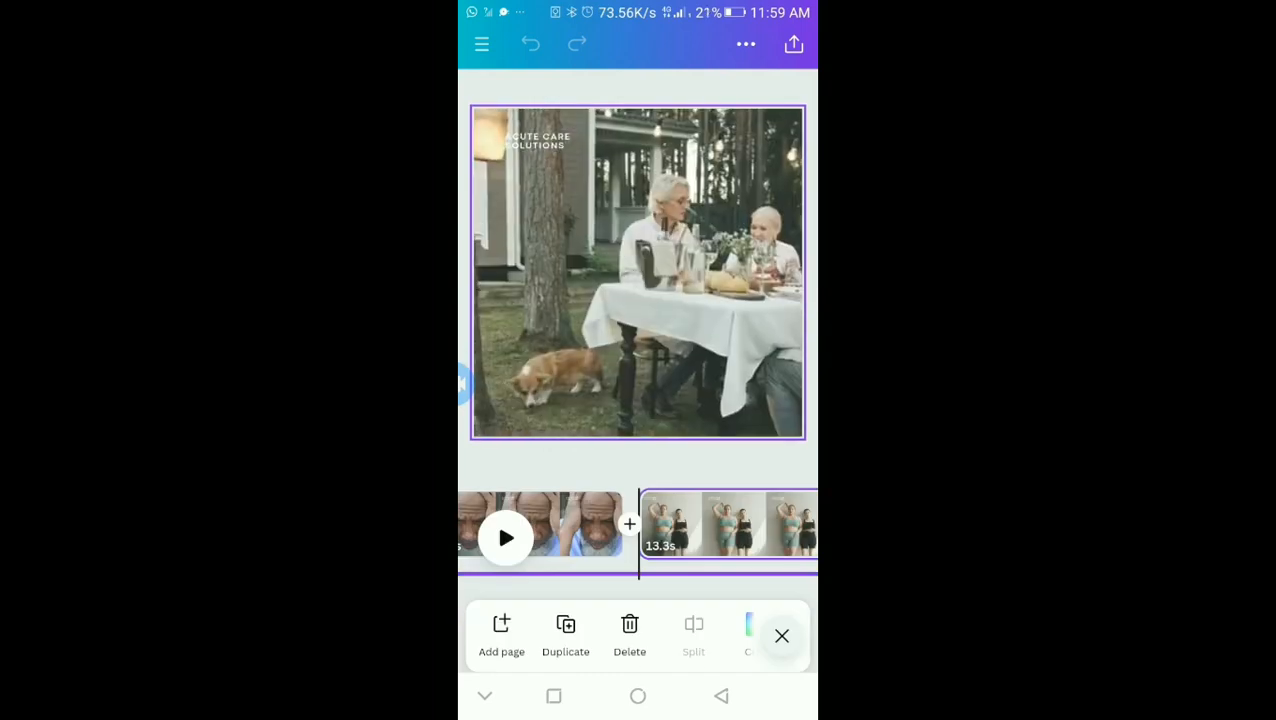
{"action": "left_click", "coordinate": [728, 525]}
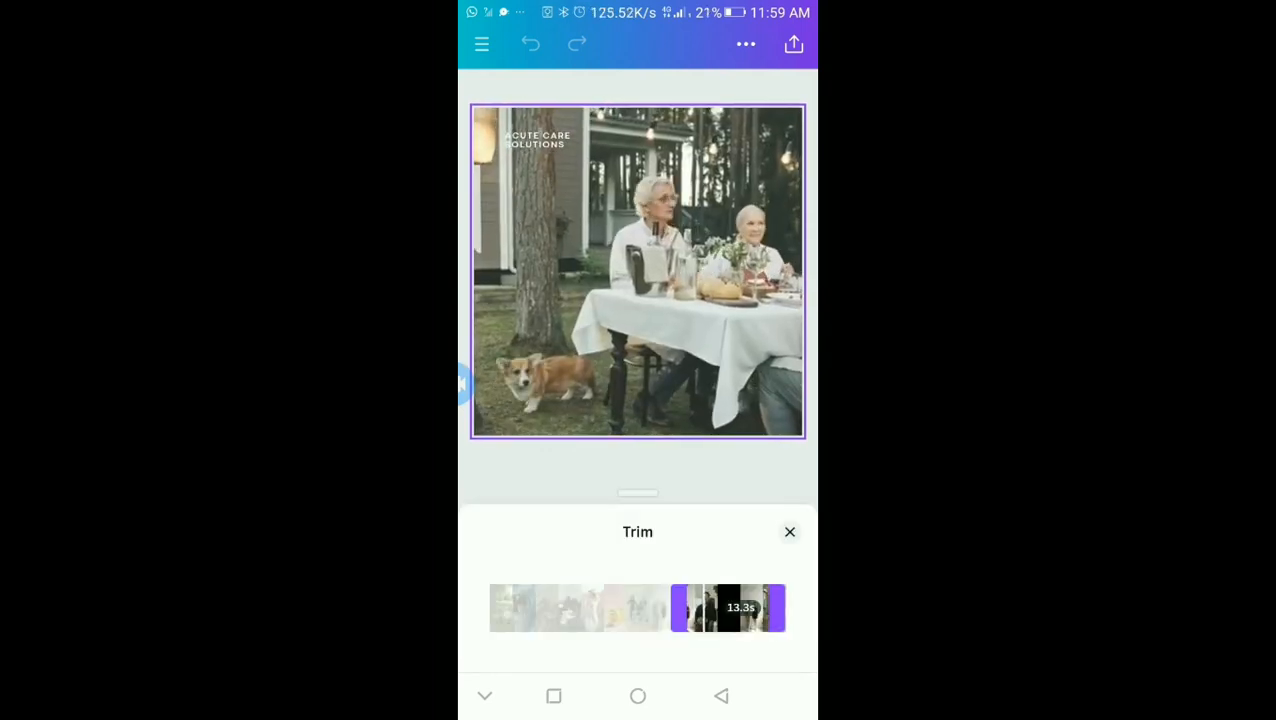
{"action": "left_click", "coordinate": [790, 532]}
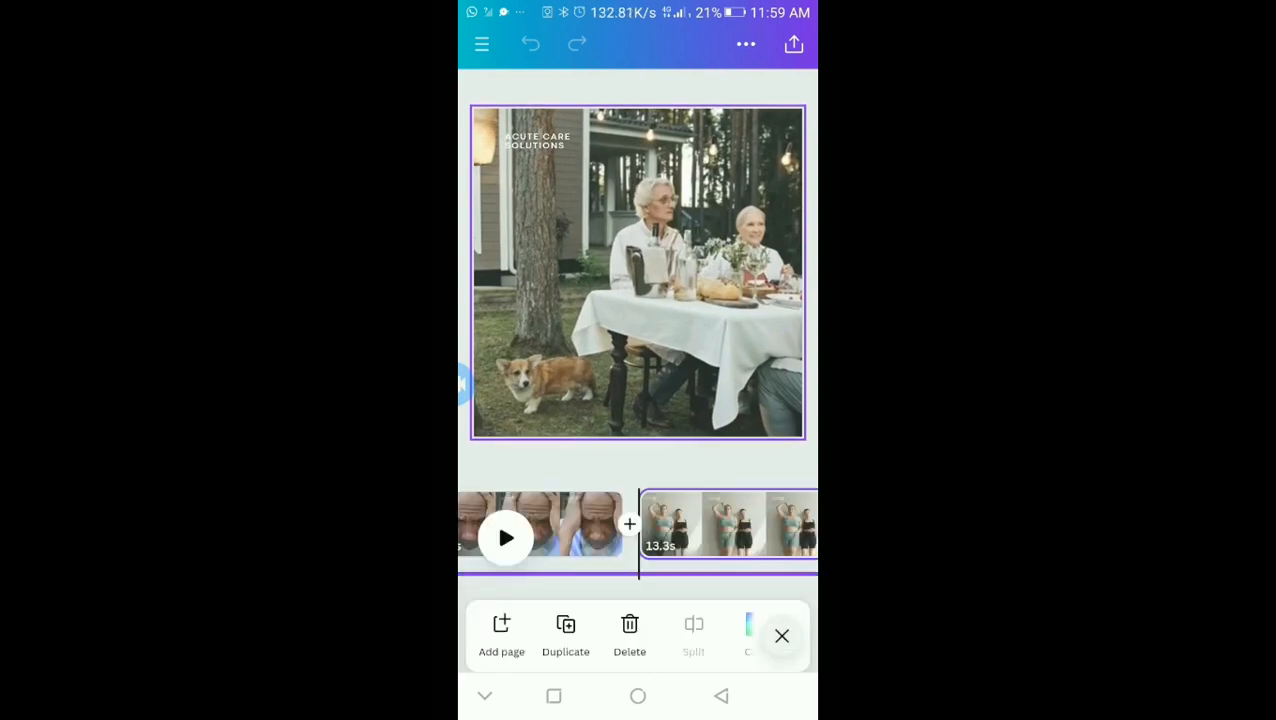
Go back through the timeline pages to the Dangers of Elder Abuse cover.
{"action": "scroll", "coordinate": [638, 524], "scroll_direction": "left", "scroll_amount": 3}
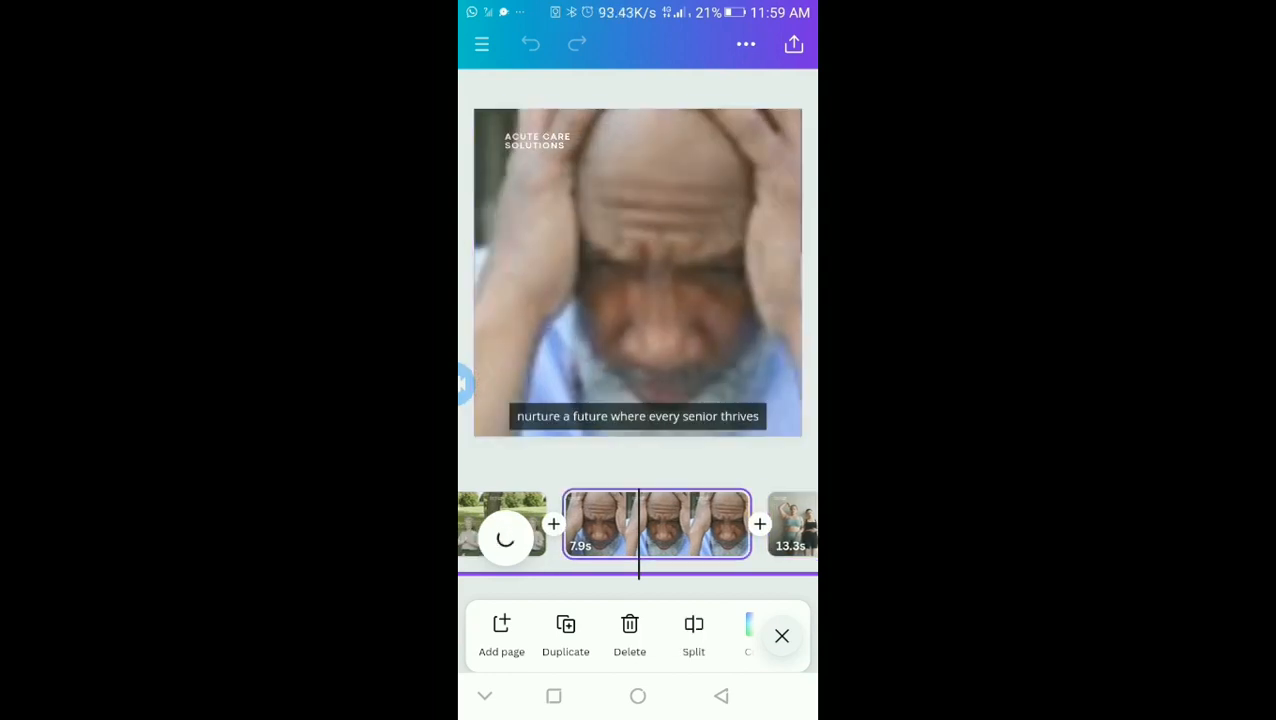
{"action": "scroll", "coordinate": [638, 524], "scroll_direction": "left", "scroll_amount": 5}
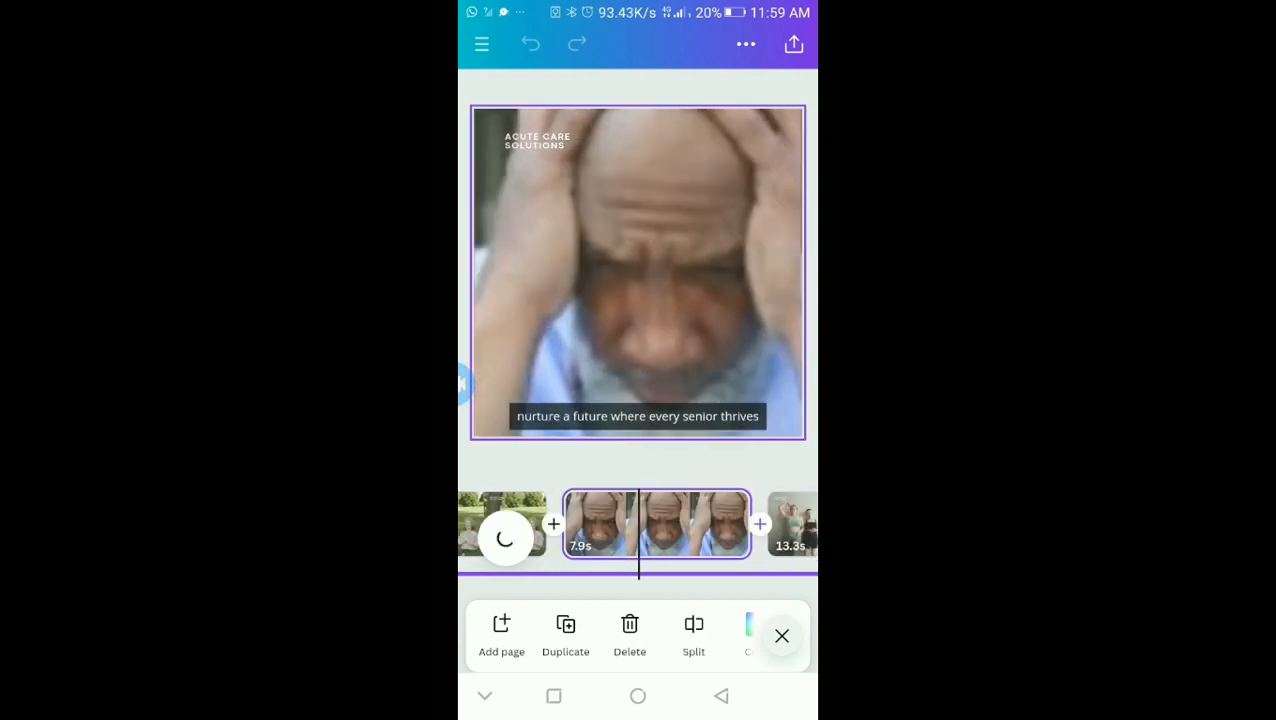
{"action": "scroll", "coordinate": [638, 524], "scroll_direction": "right", "scroll_amount": 2}
{"action": "scroll", "coordinate": [638, 524], "scroll_direction": "left", "scroll_amount": 10}
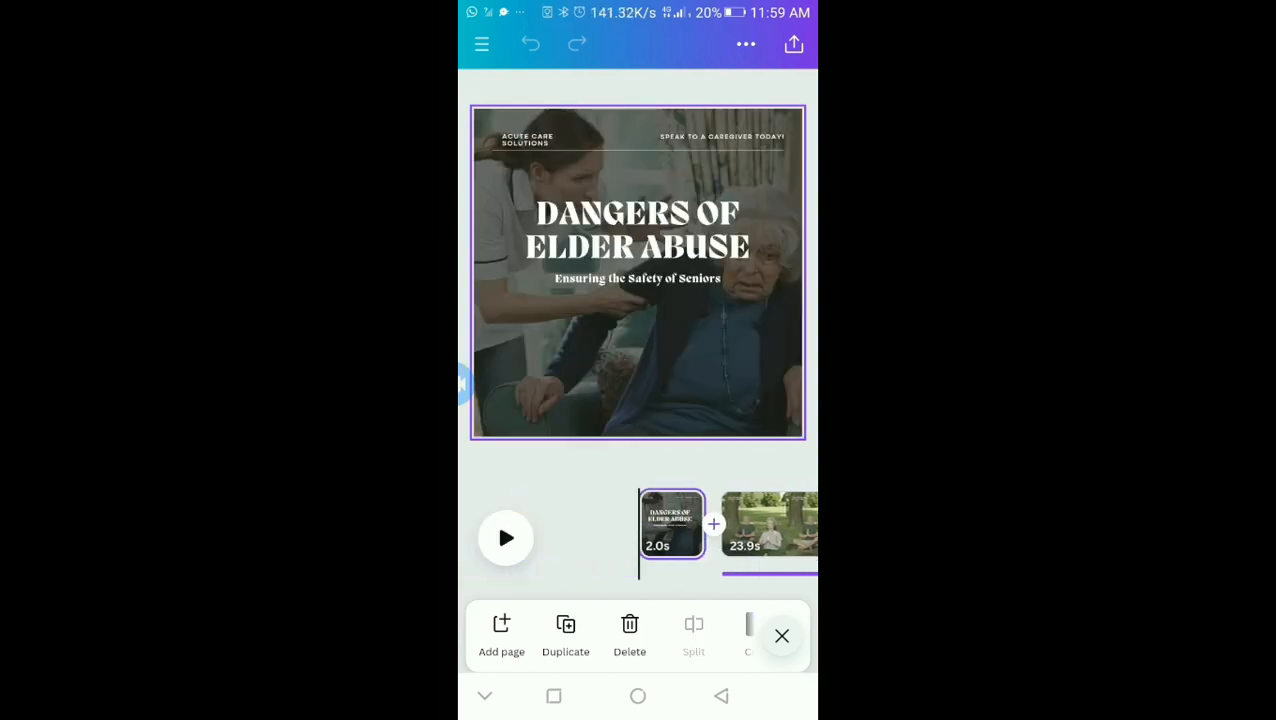
Look over the design tools available in the editor and the page options for the Dangers of Elder Abuse cover.
{"action": "left_click", "coordinate": [672, 524]}
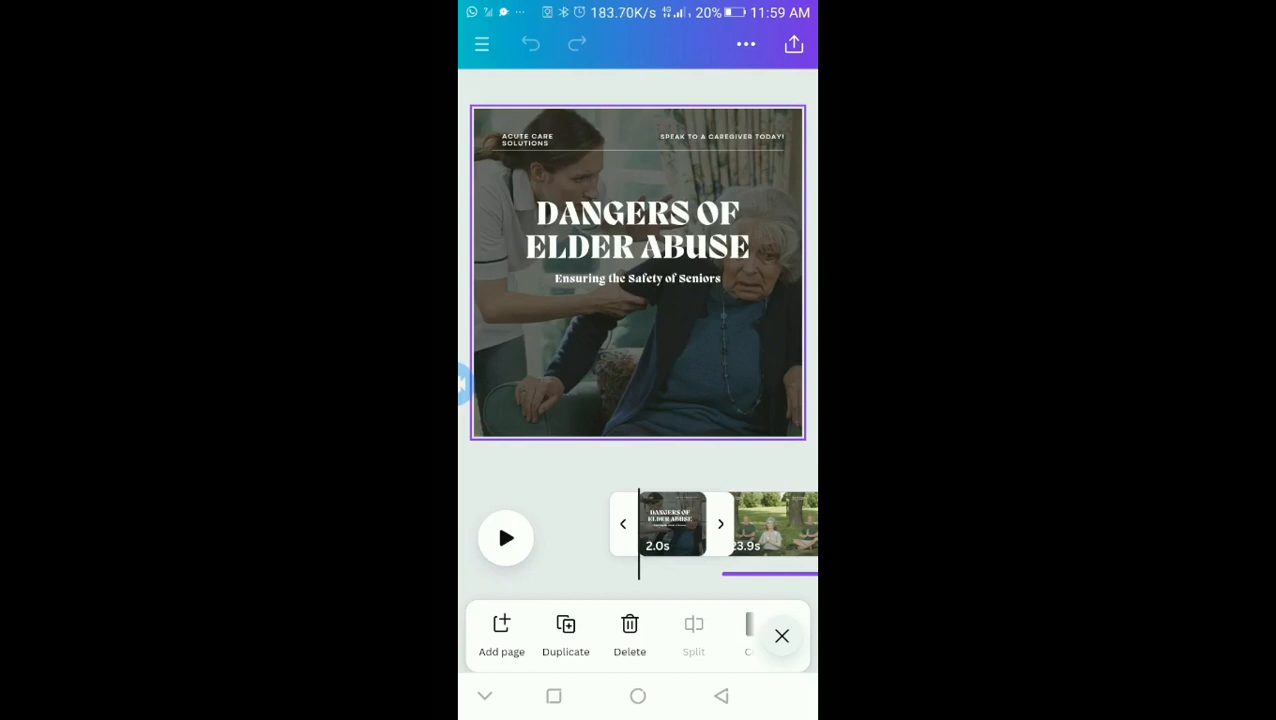
{"action": "left_click", "coordinate": [782, 636]}
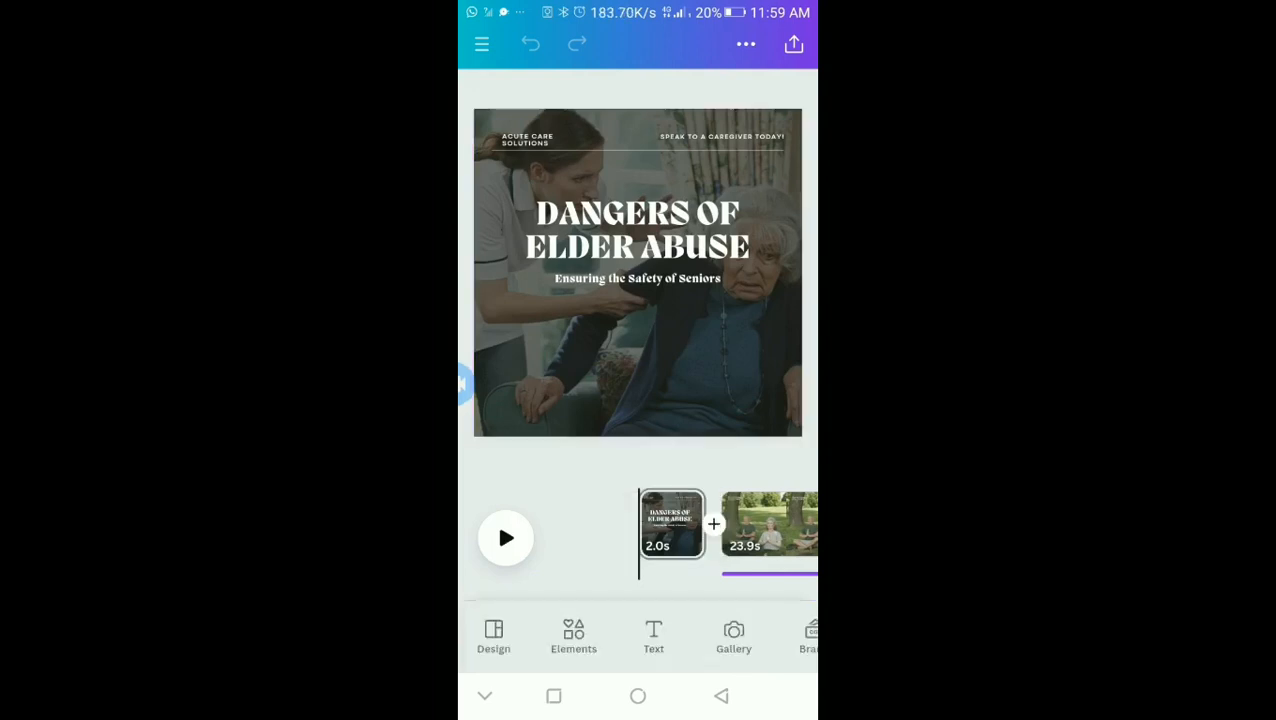
{"action": "scroll", "coordinate": [638, 636], "scroll_direction": "right", "scroll_amount": 5}
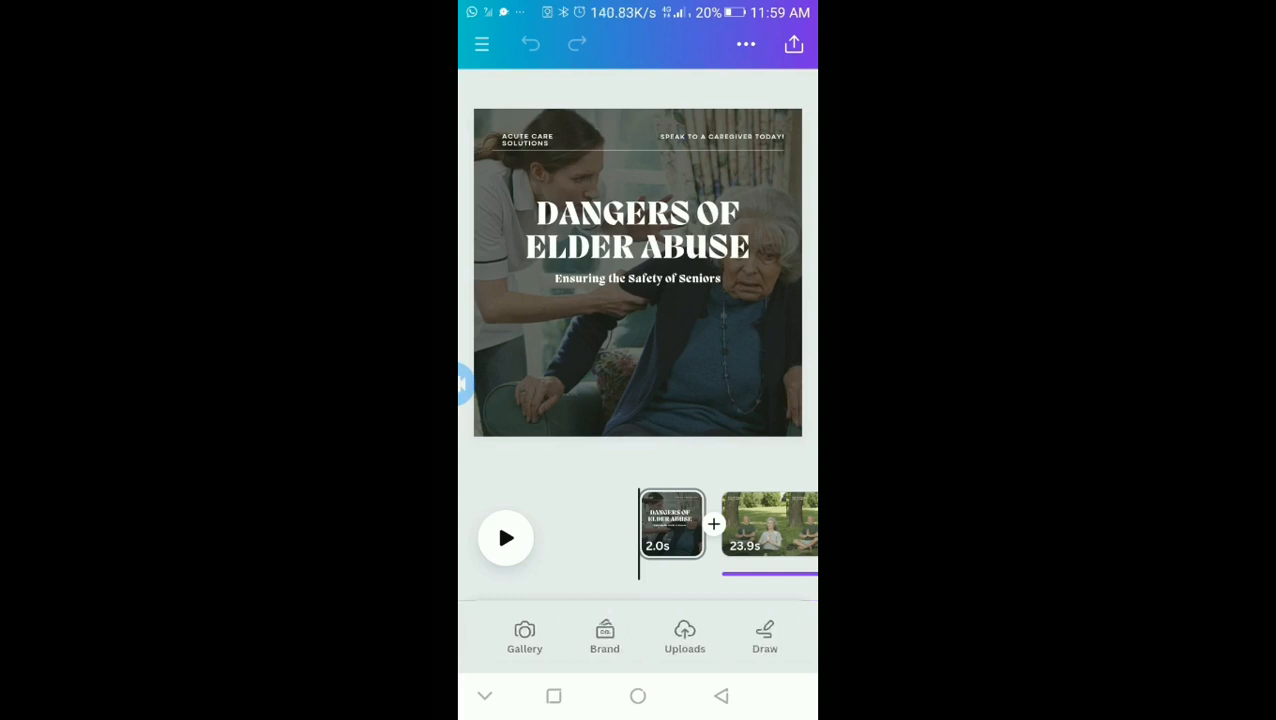
{"action": "scroll", "coordinate": [638, 636], "scroll_direction": "right", "scroll_amount": 3}
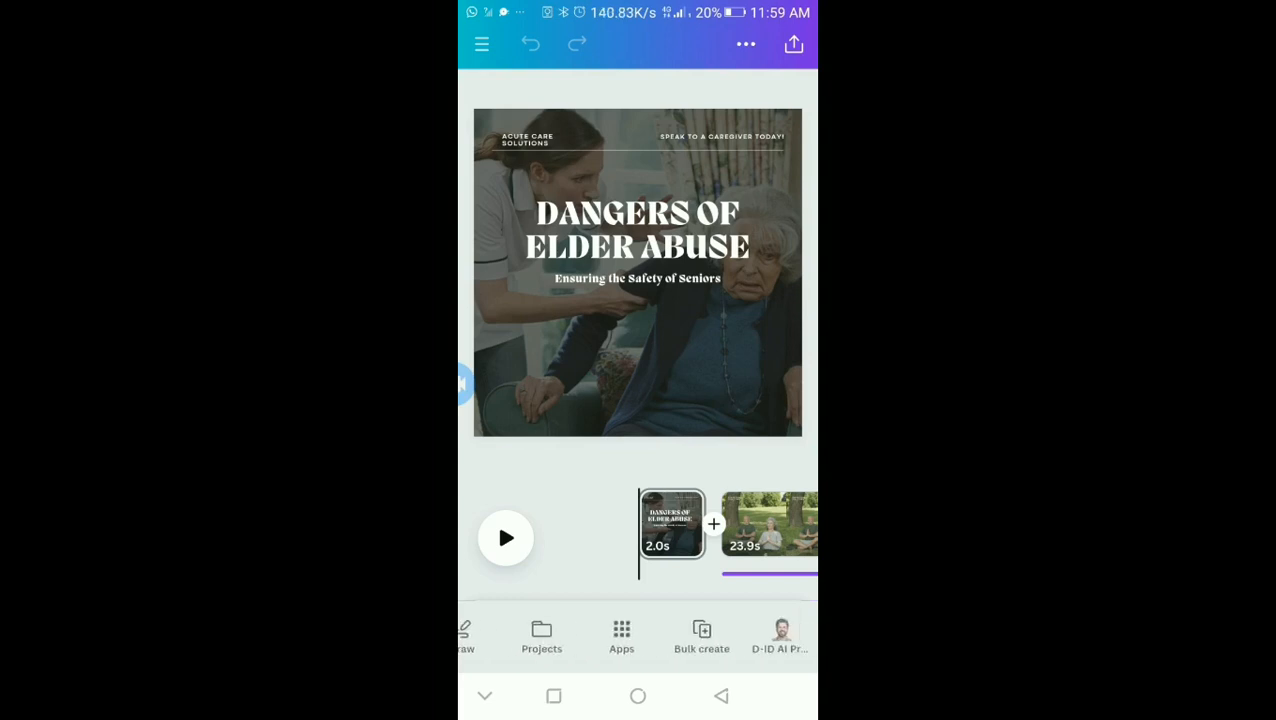
{"action": "scroll", "coordinate": [638, 636], "scroll_direction": "left", "scroll_amount": 8}
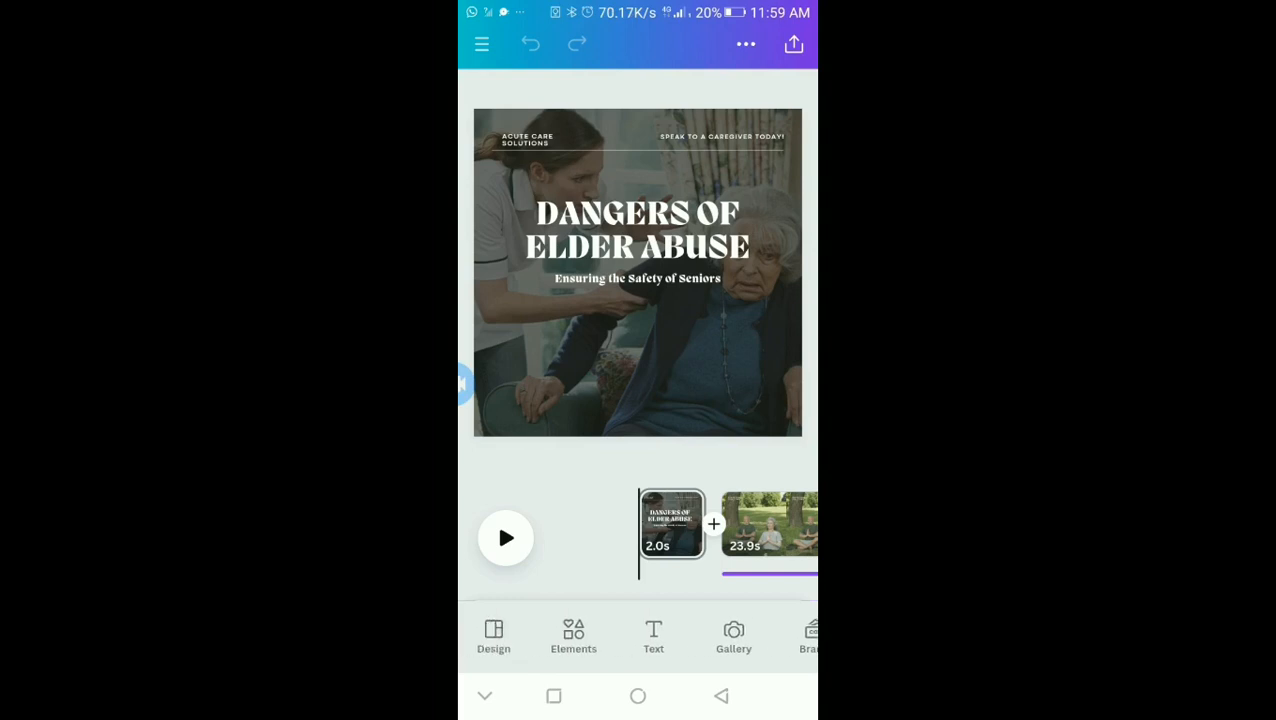
{"action": "left_click", "coordinate": [672, 524]}
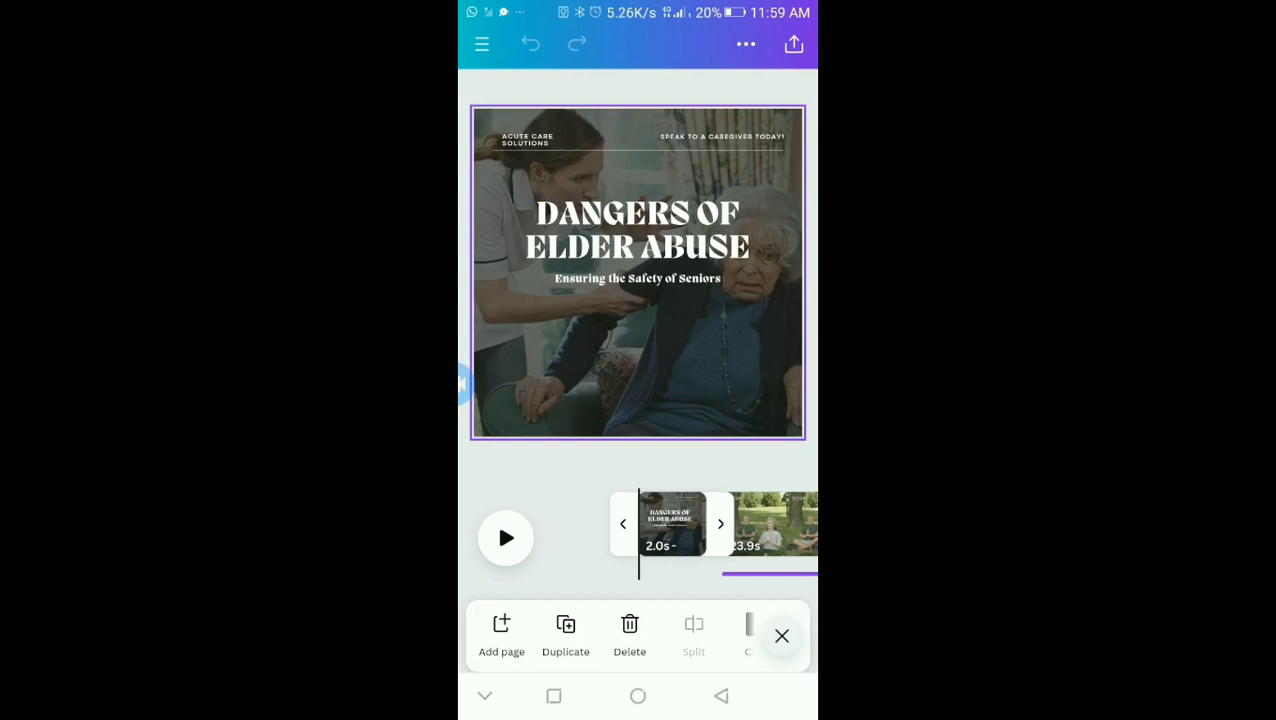
{"action": "scroll", "coordinate": [620, 636], "scroll_direction": "right", "scroll_amount": 5}
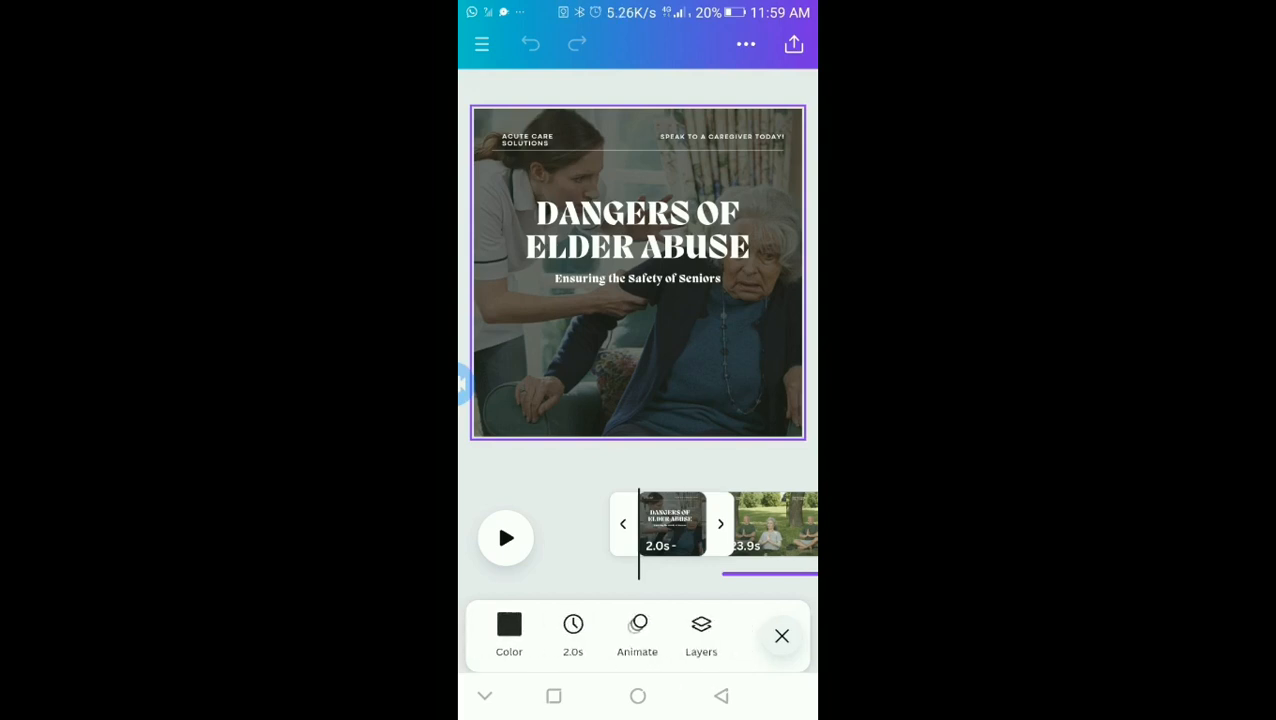
{"action": "scroll", "coordinate": [620, 636], "scroll_direction": "left", "scroll_amount": 5}
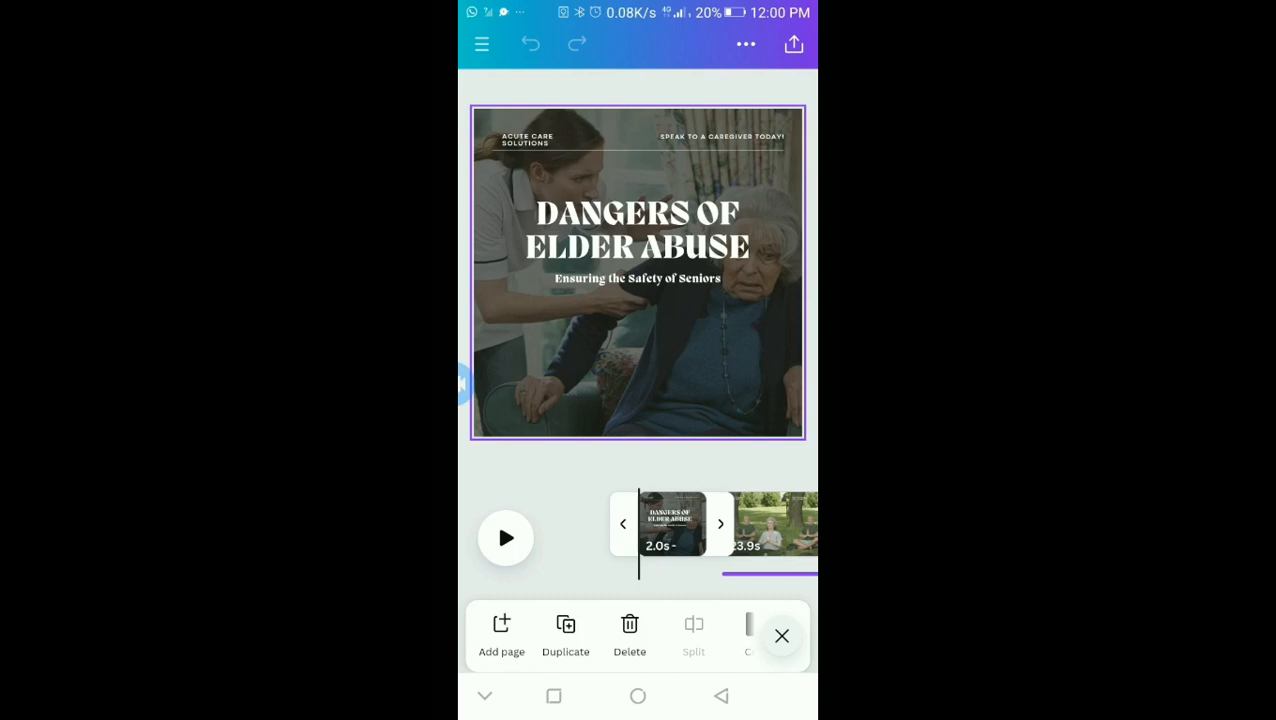
Open the replacement media for the cover's background image and check the gallery and uploaded images.
{"action": "left_click", "coordinate": [638, 360]}
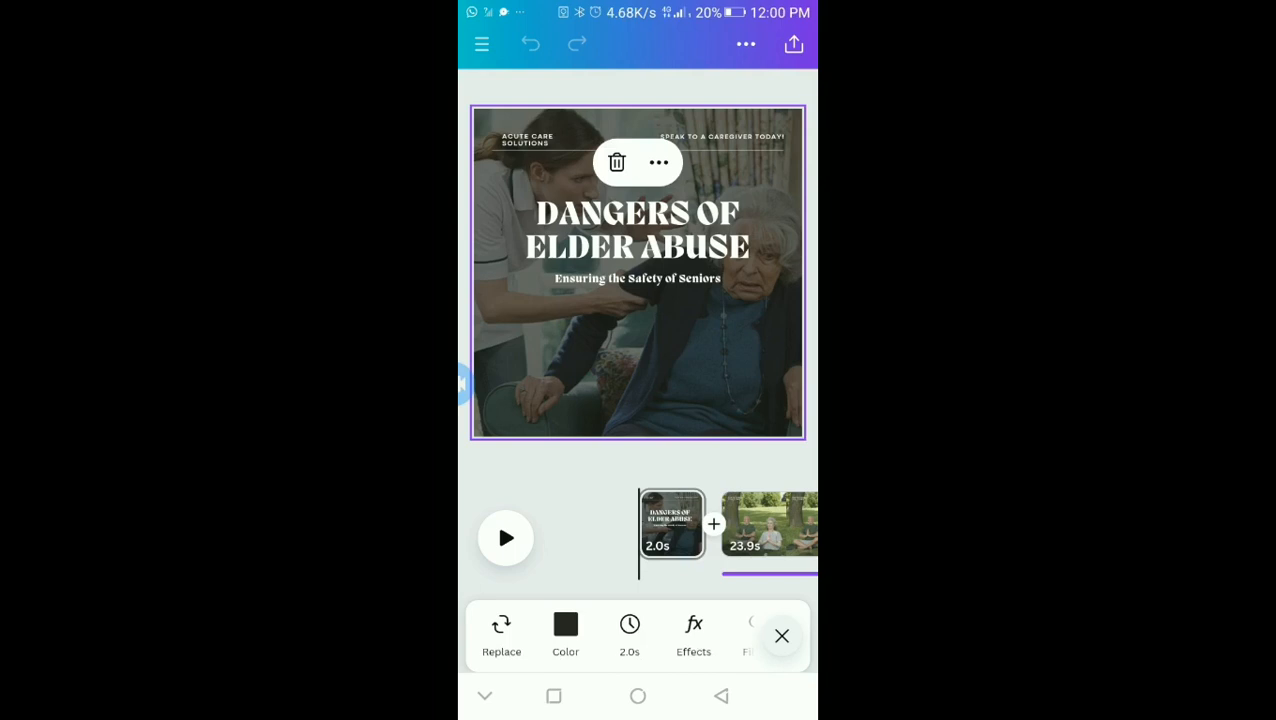
{"action": "left_click", "coordinate": [672, 523]}
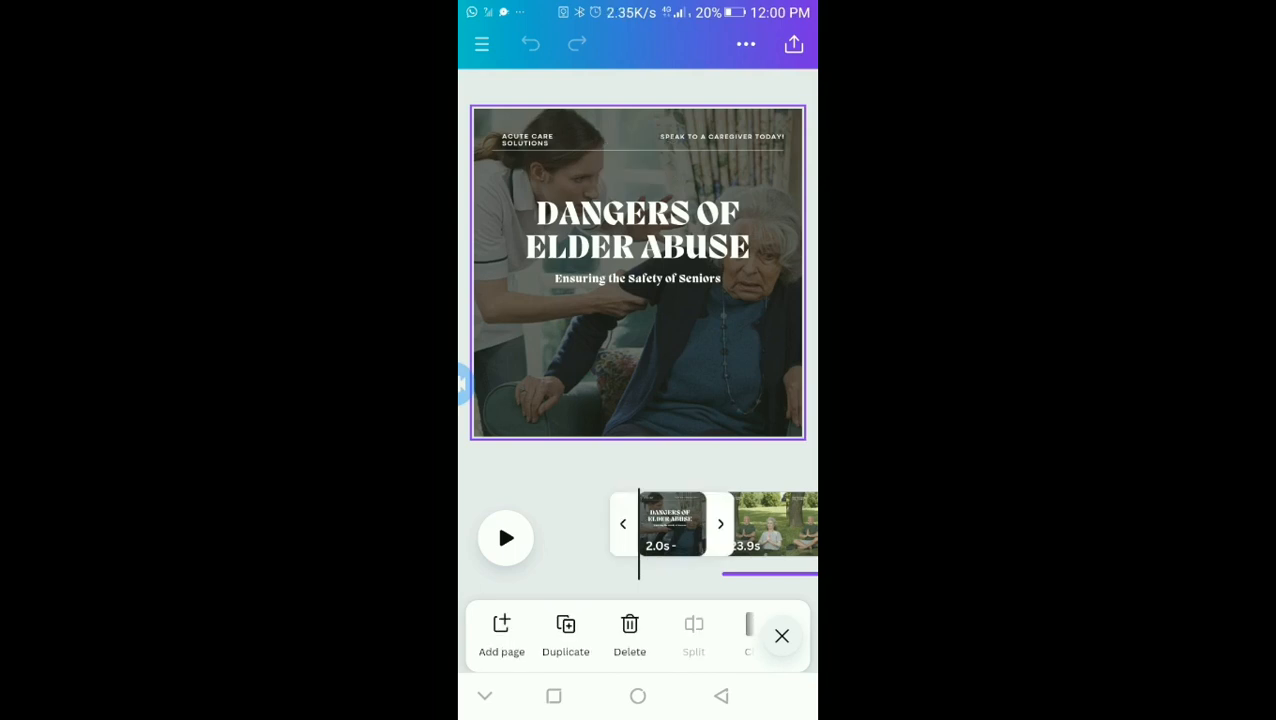
{"action": "left_click", "coordinate": [638, 358]}
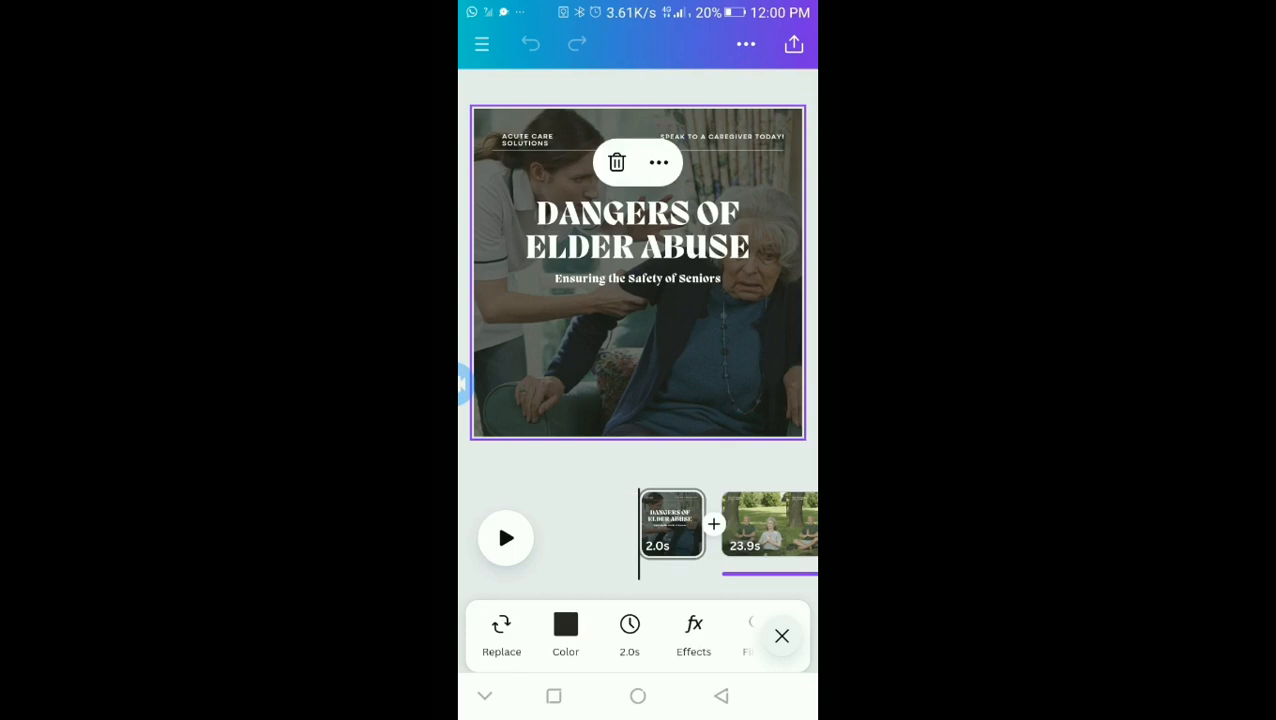
{"action": "left_click", "coordinate": [501, 635]}
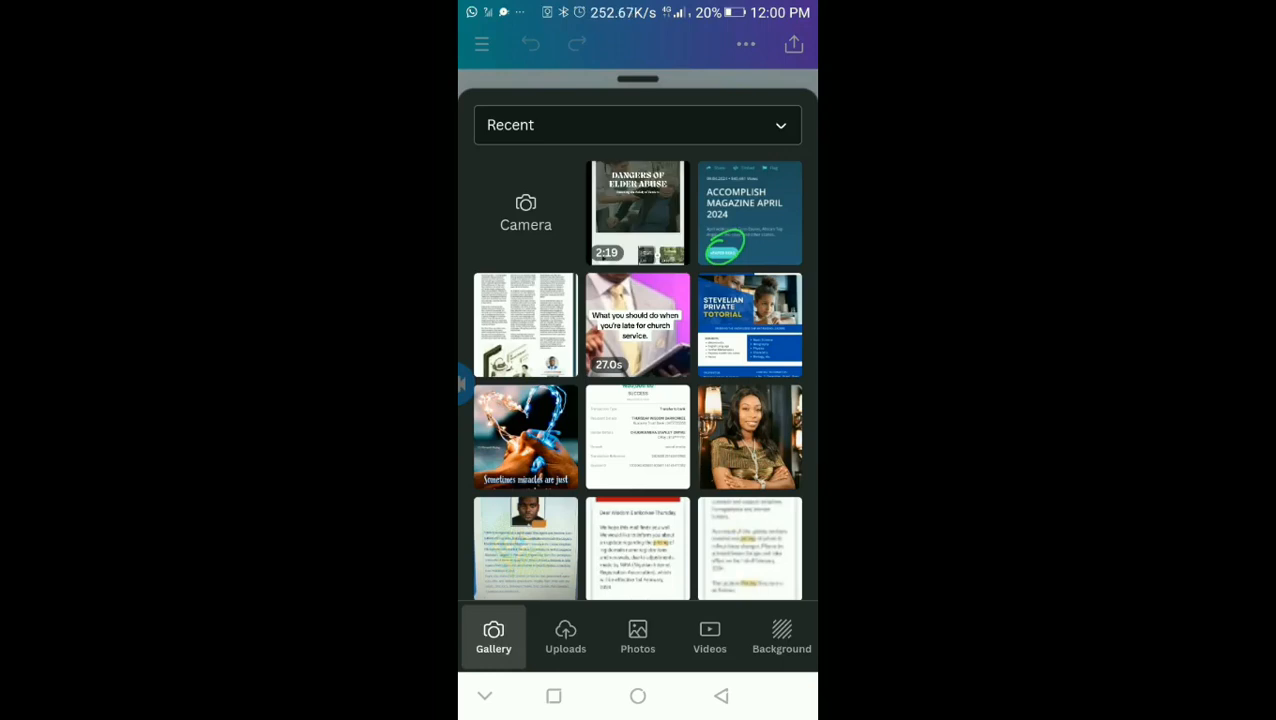
{"action": "left_click", "coordinate": [566, 637]}
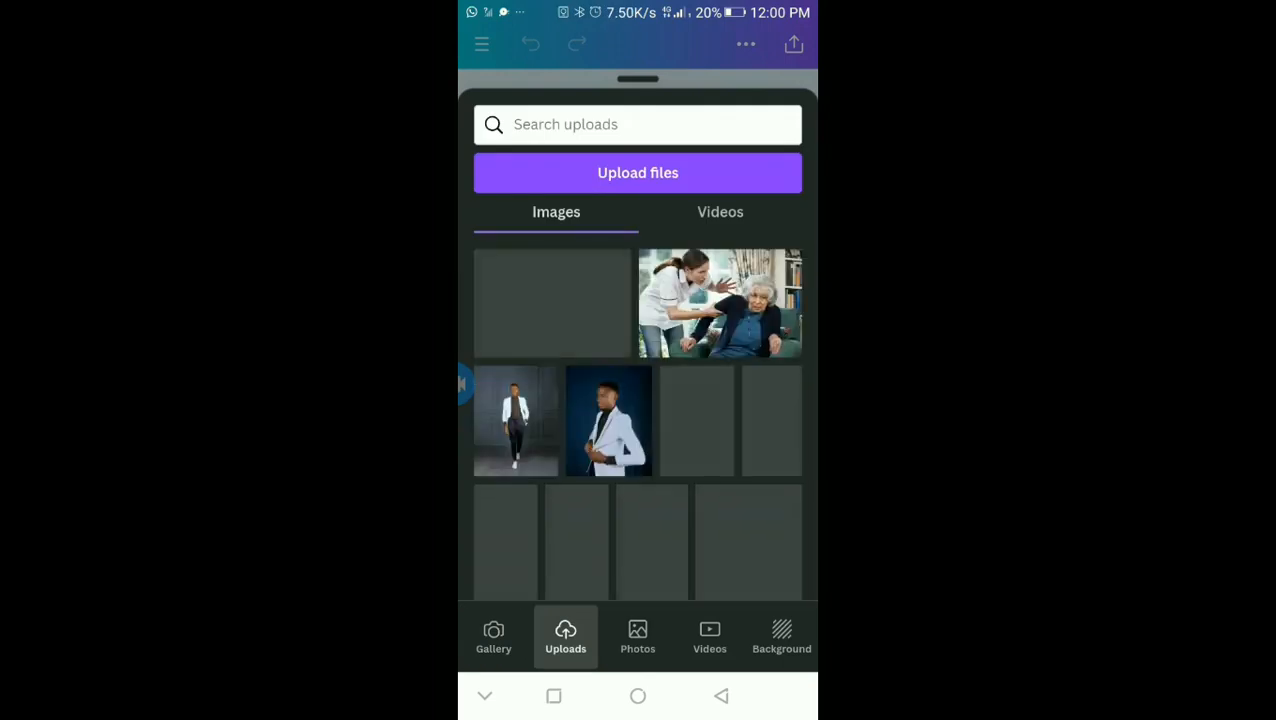
Search the stock photos for Elder Abuse and browse them as possible replacements for the cover image.
{"action": "left_click", "coordinate": [638, 637]}
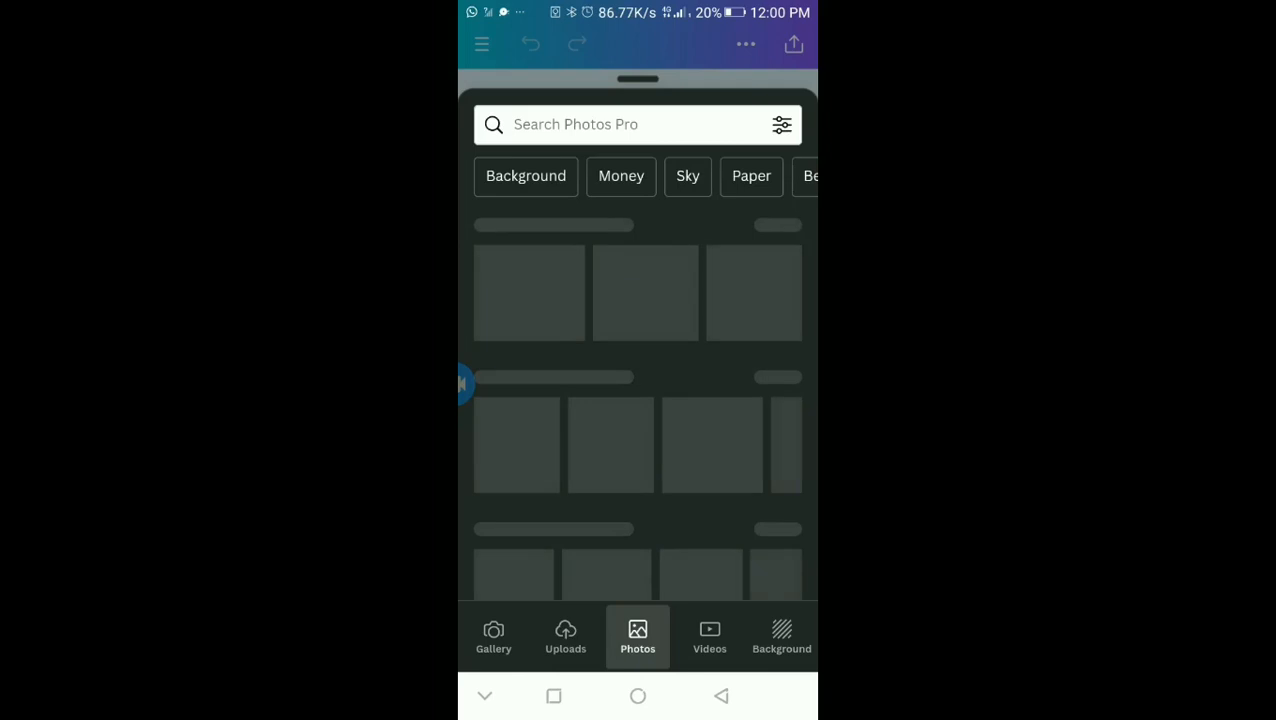
{"action": "left_click", "coordinate": [620, 125]}
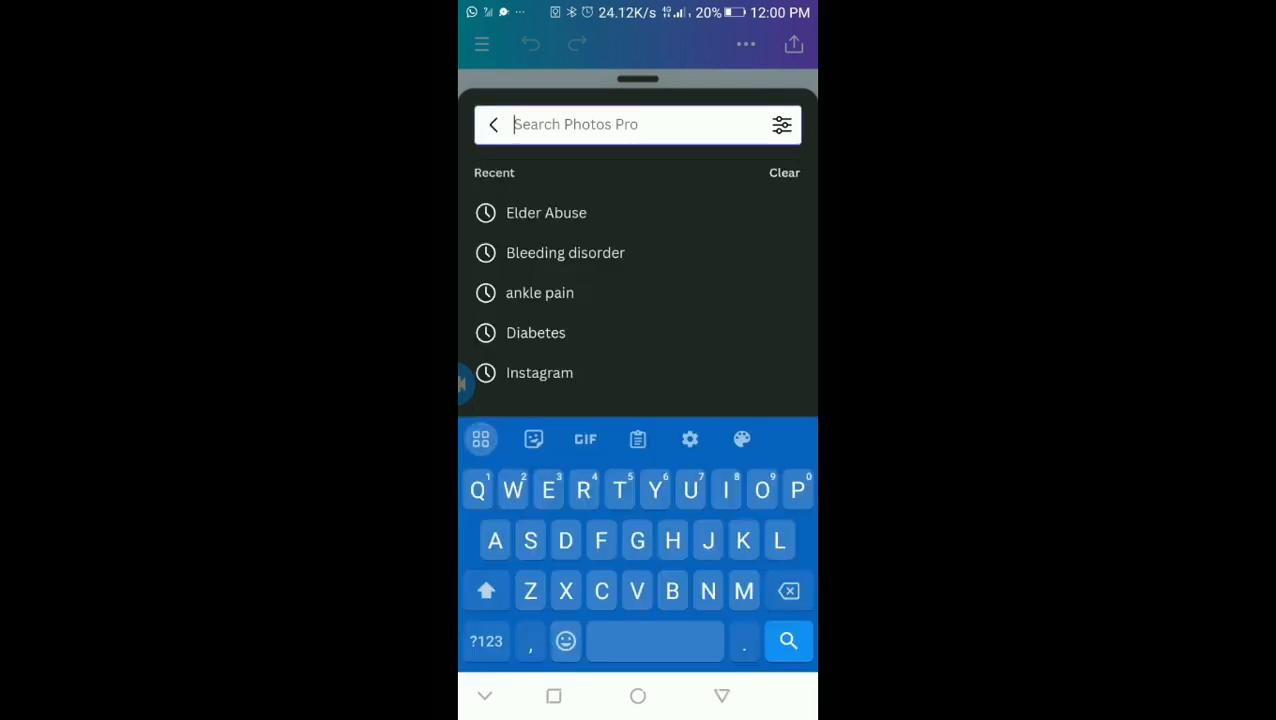
{"action": "left_click", "coordinate": [546, 213]}
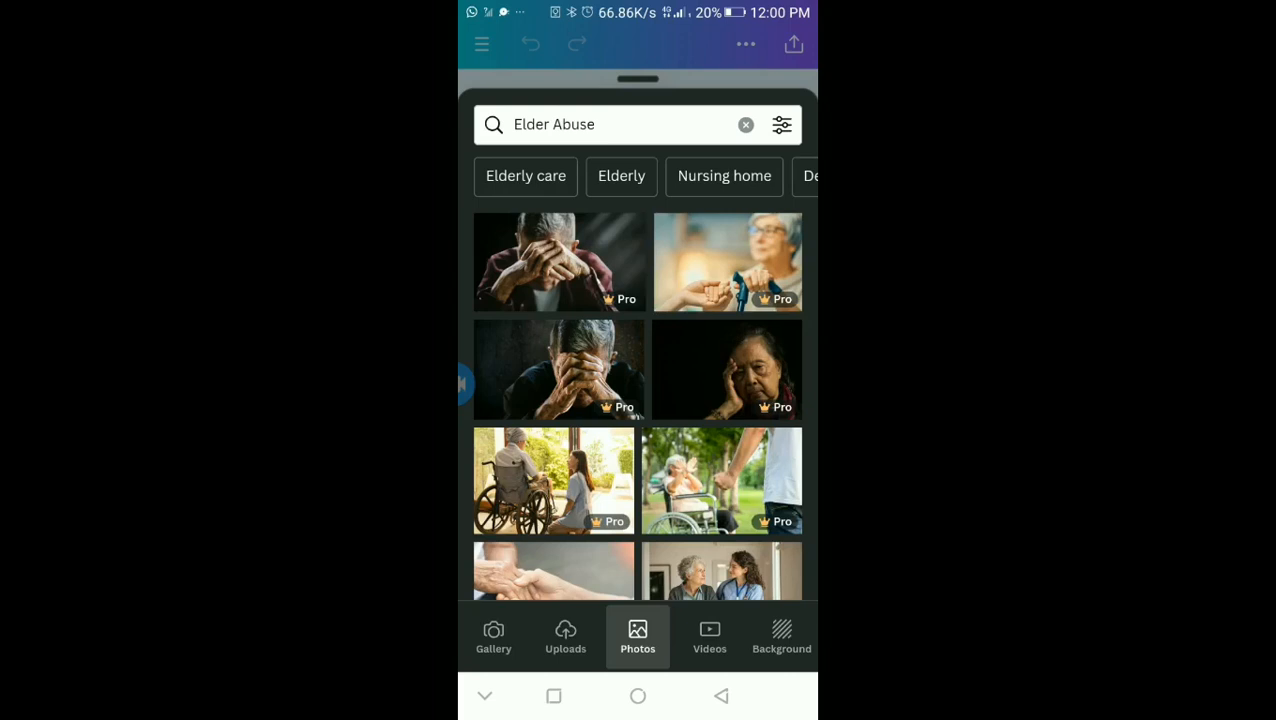
{"action": "scroll", "coordinate": [637, 373], "scroll_direction": "down", "scroll_amount": 3}
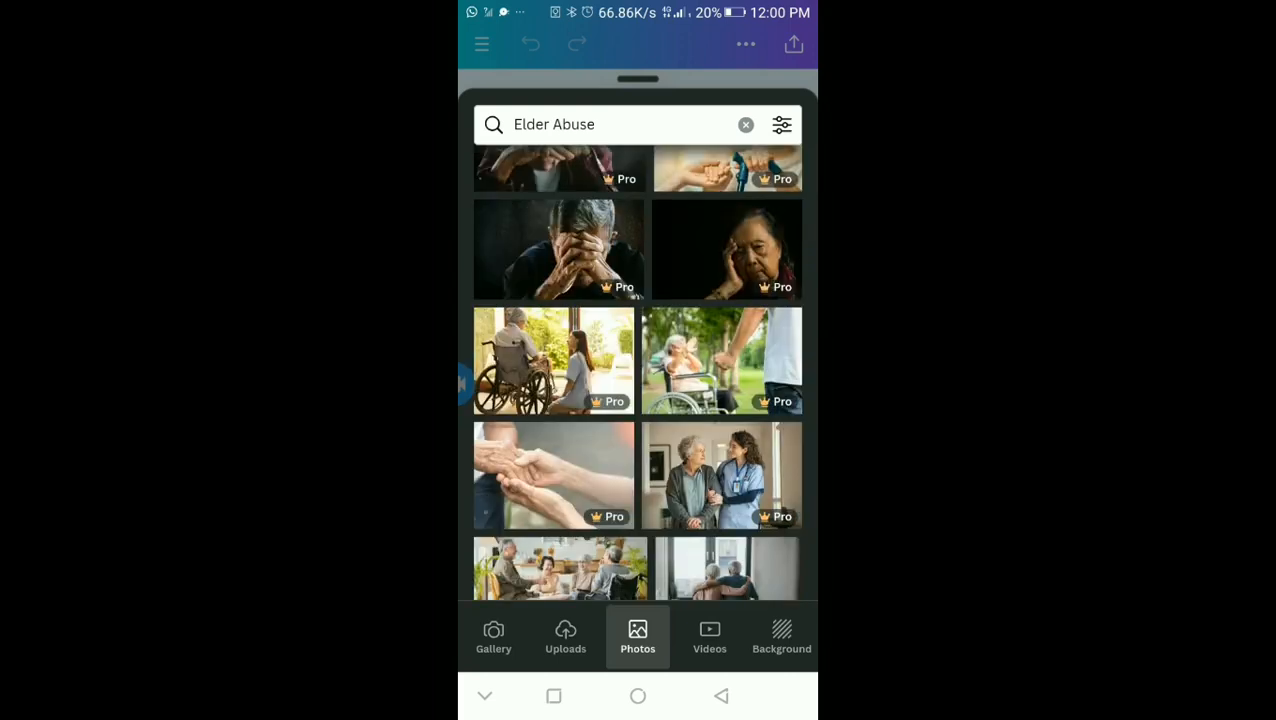
{"action": "scroll", "coordinate": [637, 370], "scroll_direction": "down", "scroll_amount": 5}
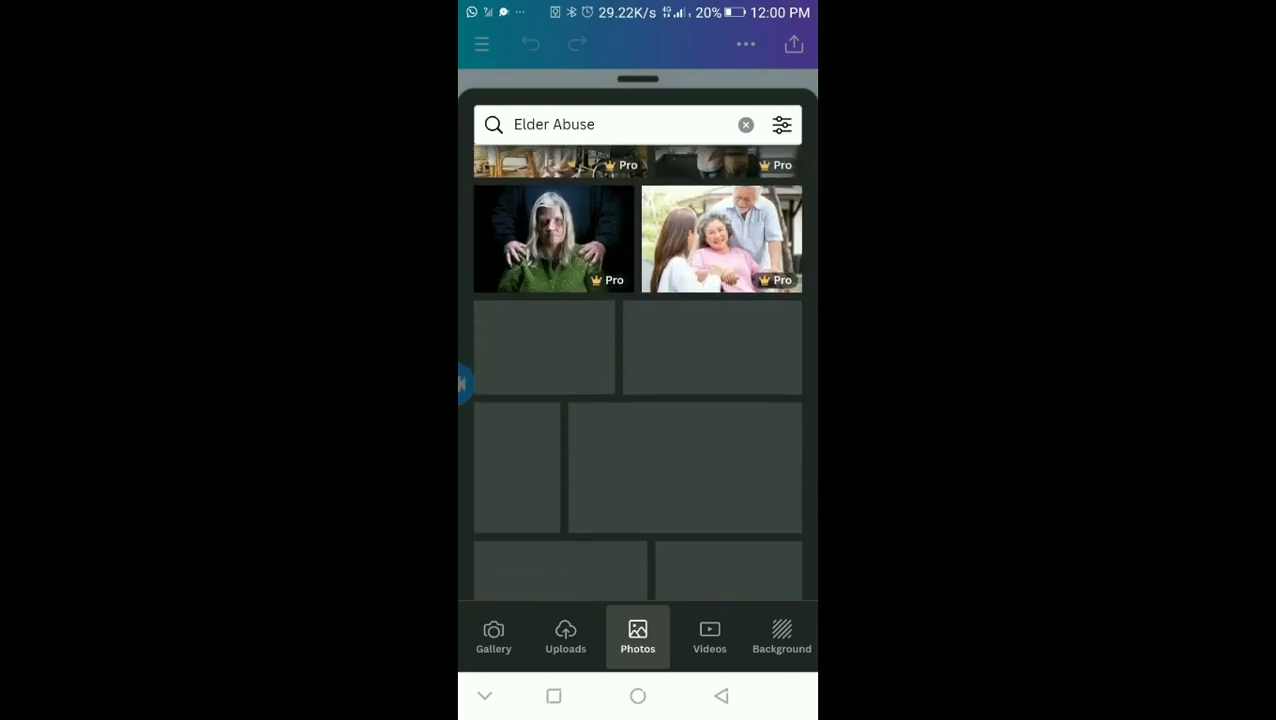
{"action": "scroll", "coordinate": [637, 373], "scroll_direction": "up", "scroll_amount": 5}
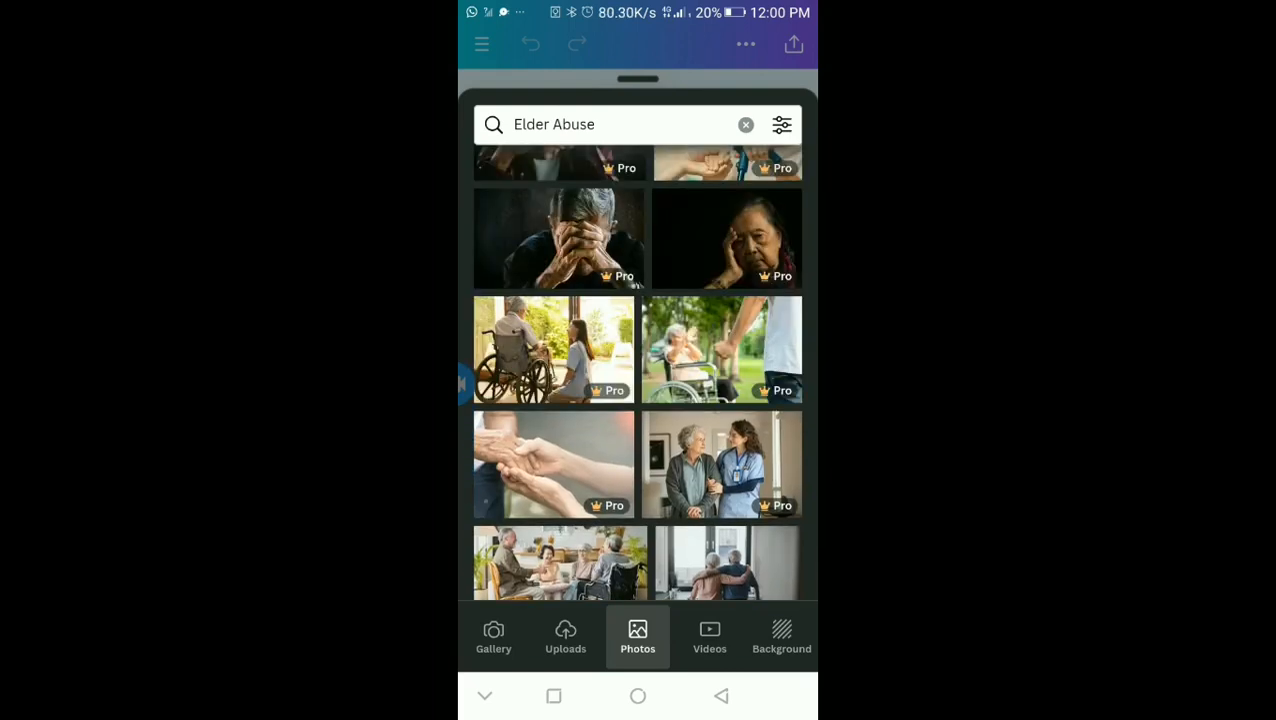
Browse the stock videos as possible cover replacements and return to the design without choosing one.
{"action": "left_click", "coordinate": [709, 637]}
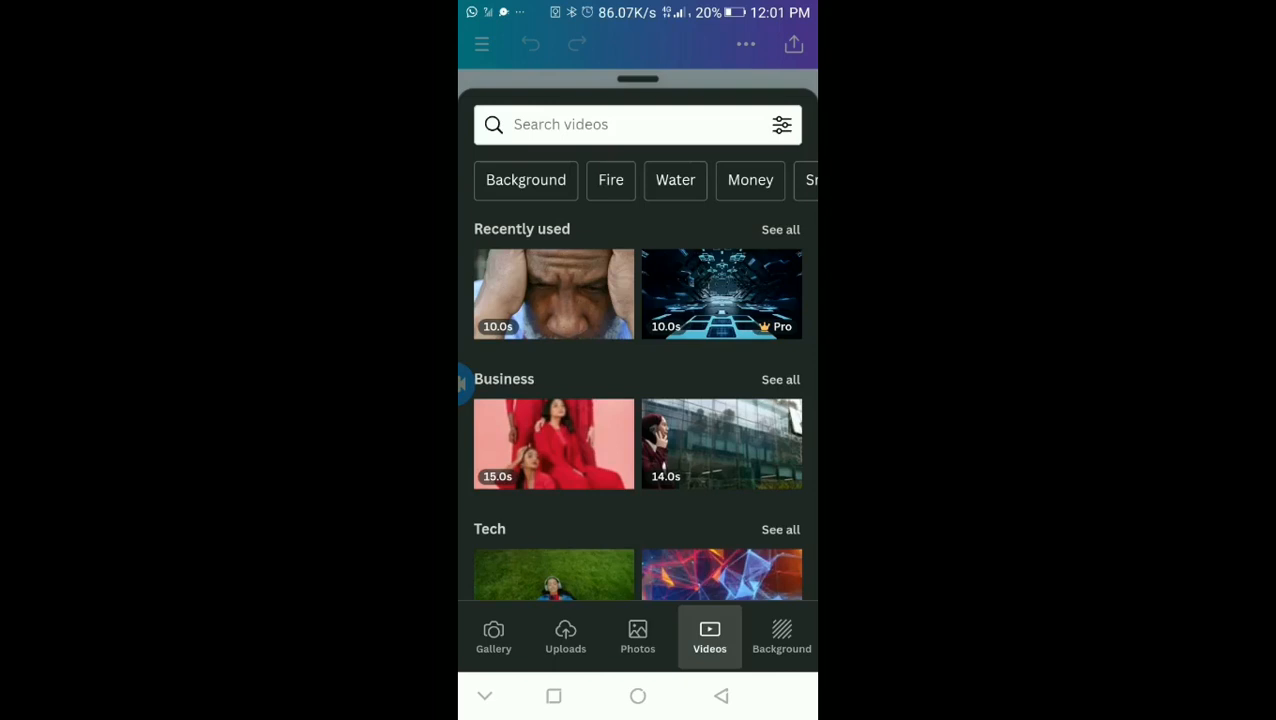
{"action": "scroll", "coordinate": [638, 345], "scroll_direction": "up", "scroll_amount": 1}
{"action": "scroll", "coordinate": [638, 380], "scroll_direction": "down", "scroll_amount": 1}
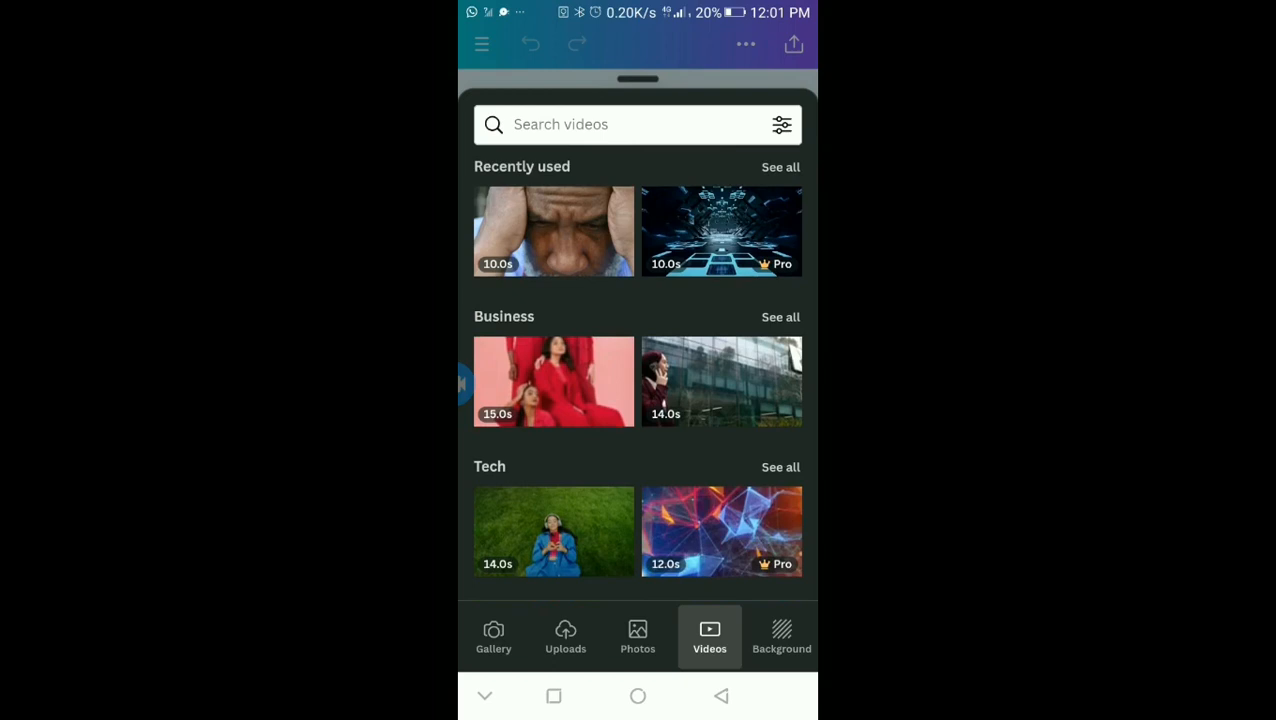
{"action": "scroll", "coordinate": [644, 379], "scroll_direction": "up", "scroll_amount": 1}
{"action": "left_click", "coordinate": [721, 696]}
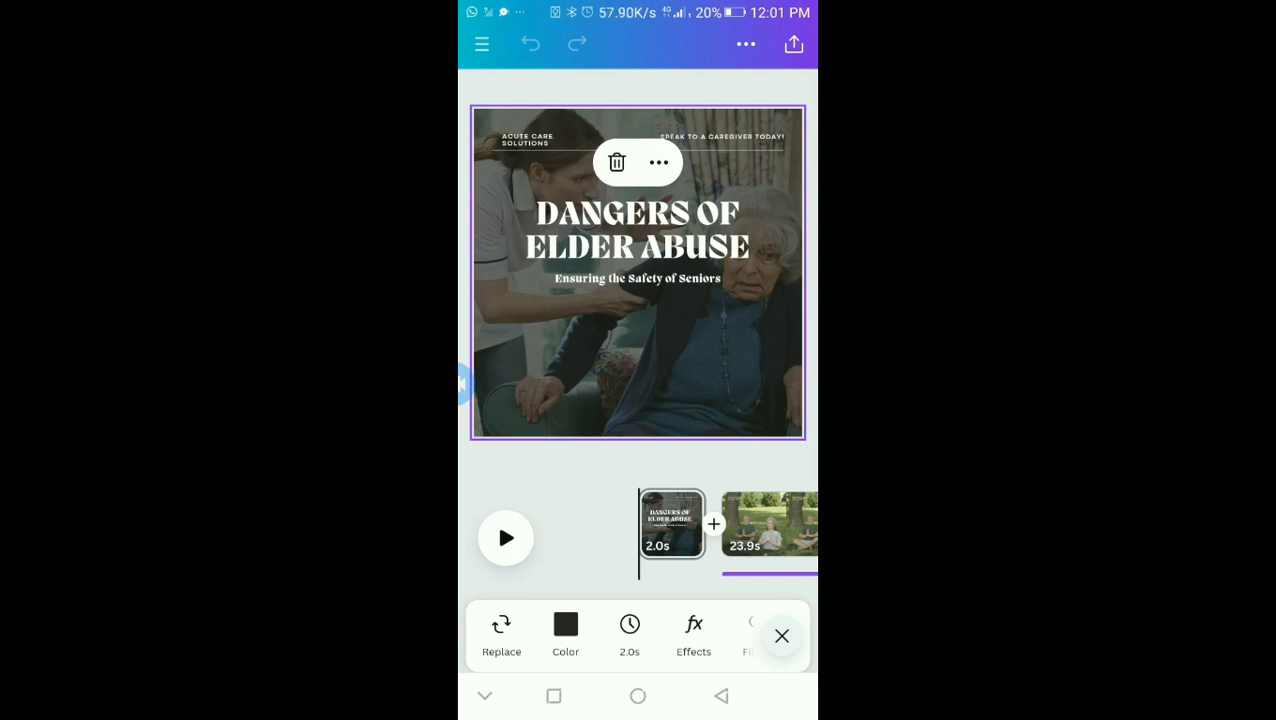
Select the cover's background image and look through its editing options.
{"action": "left_click", "coordinate": [672, 524]}
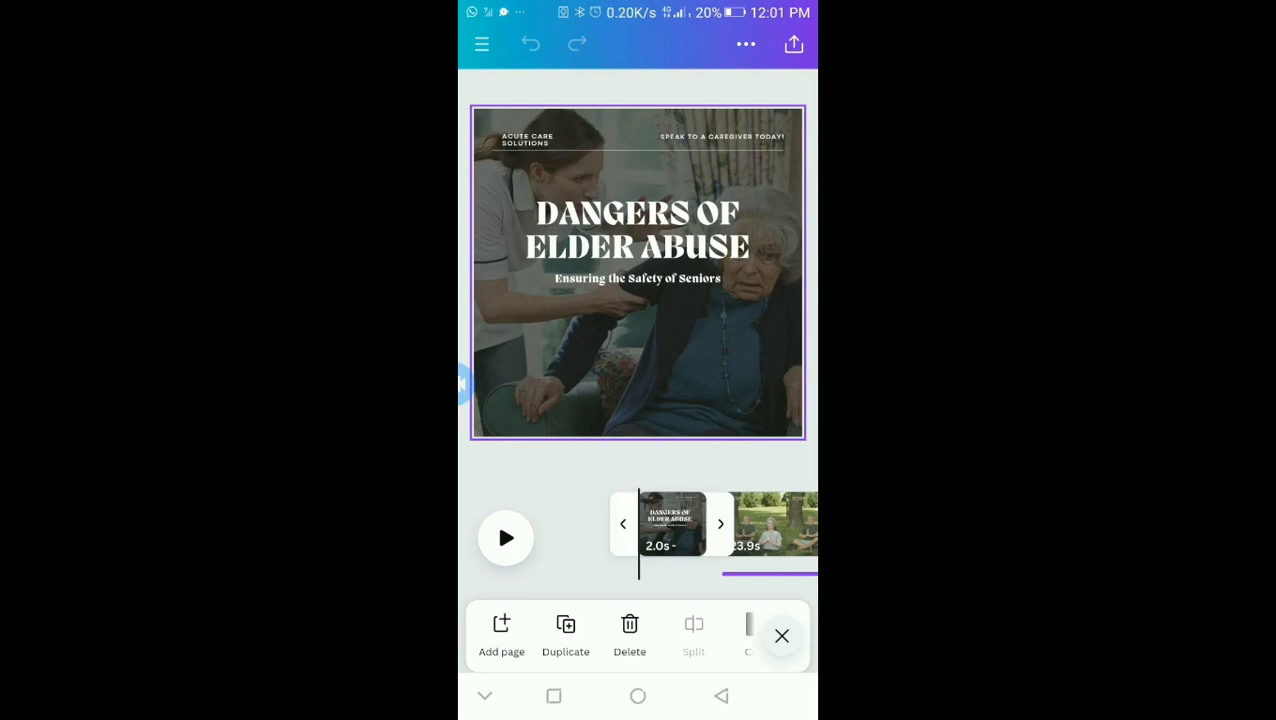
{"action": "left_click", "coordinate": [638, 350]}
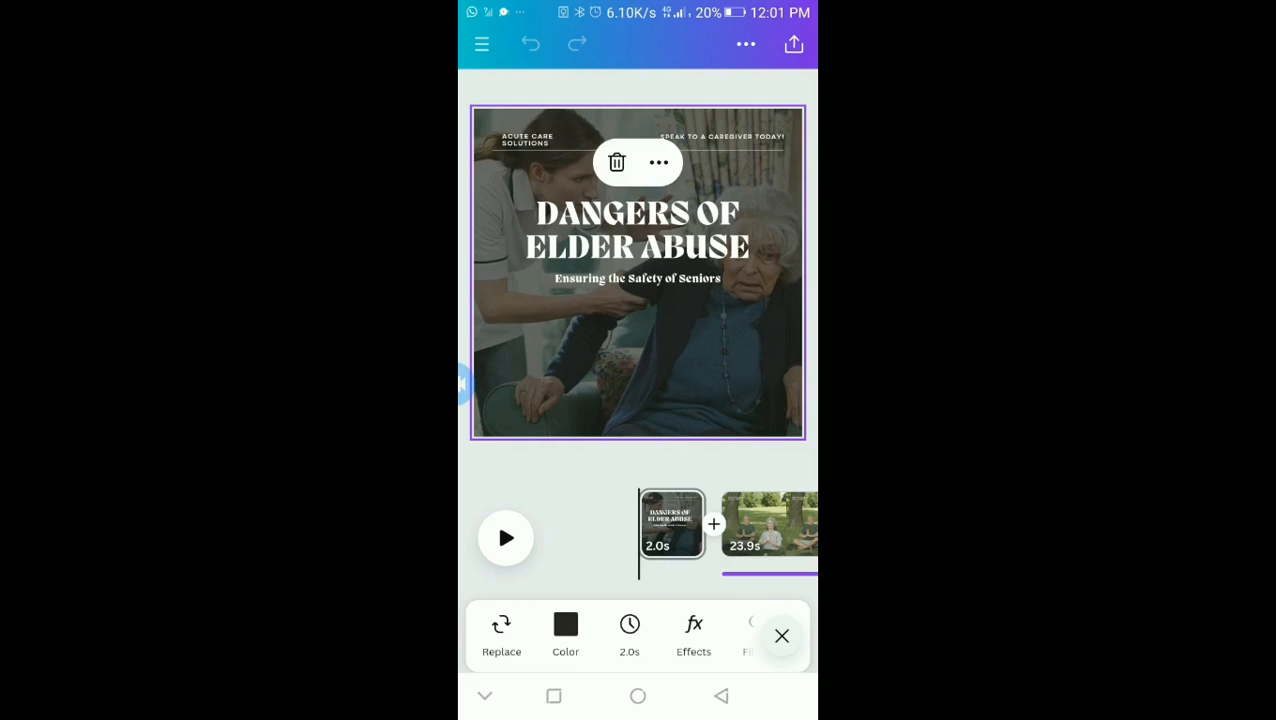
{"action": "scroll", "coordinate": [638, 636], "scroll_direction": "right", "scroll_amount": 2}
{"action": "scroll", "coordinate": [638, 636], "scroll_direction": "left", "scroll_amount": 2}
{"action": "scroll", "coordinate": [638, 636], "scroll_direction": "right", "scroll_amount": 1}
{"action": "scroll", "coordinate": [638, 636], "scroll_direction": "right", "scroll_amount": 3}
{"action": "scroll", "coordinate": [638, 636], "scroll_direction": "left", "scroll_amount": 4}
Show the uploaded videos as replacement media for the cover's background image.
{"action": "left_click", "coordinate": [501, 635]}
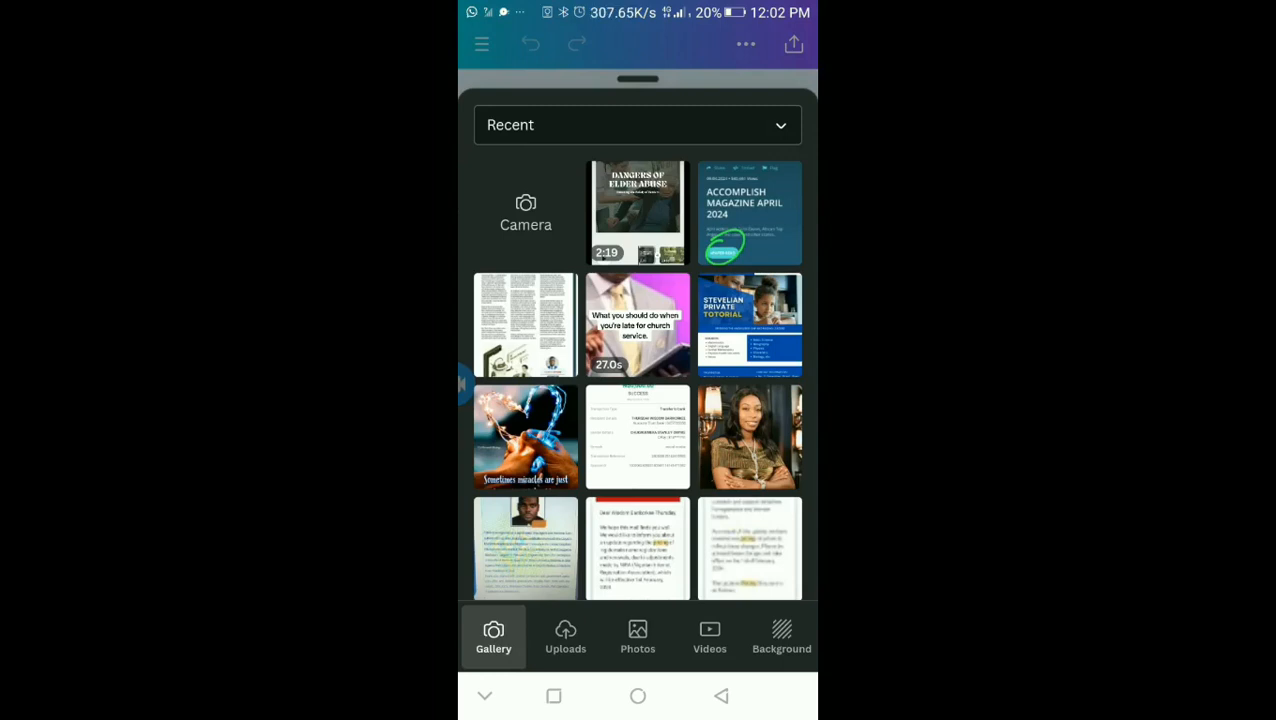
{"action": "left_click", "coordinate": [565, 636]}
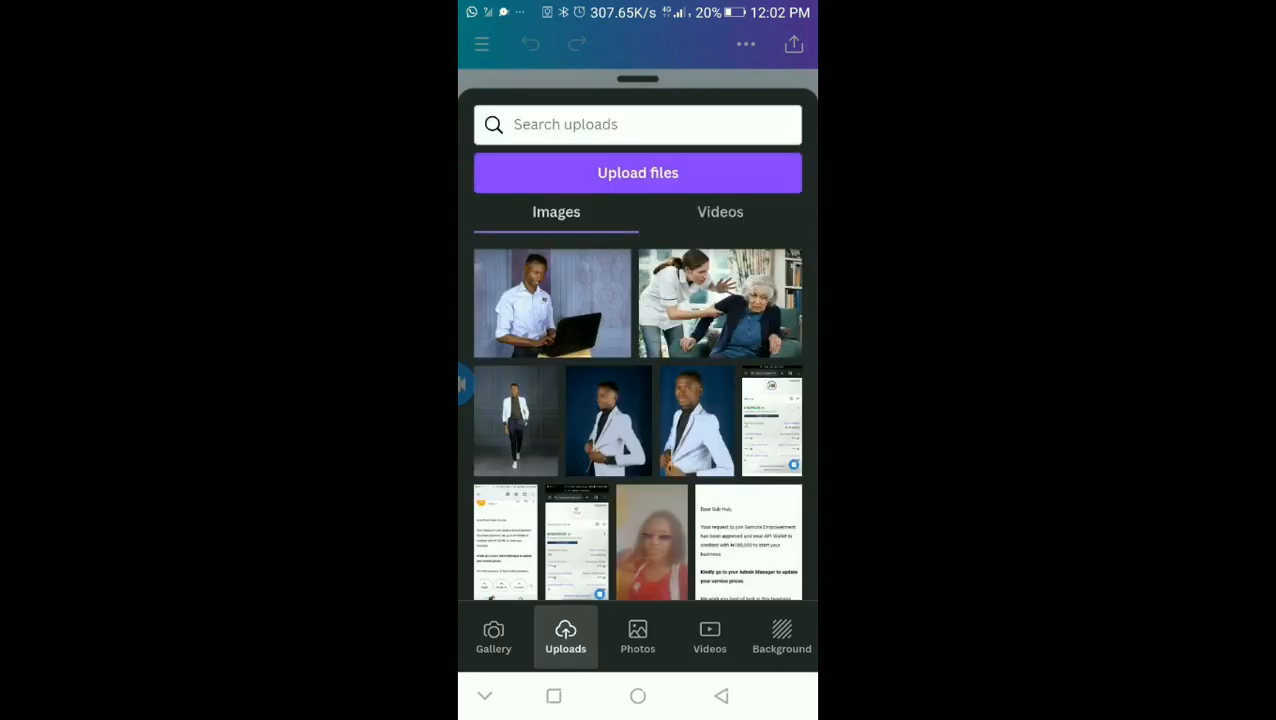
{"action": "left_click", "coordinate": [720, 212]}
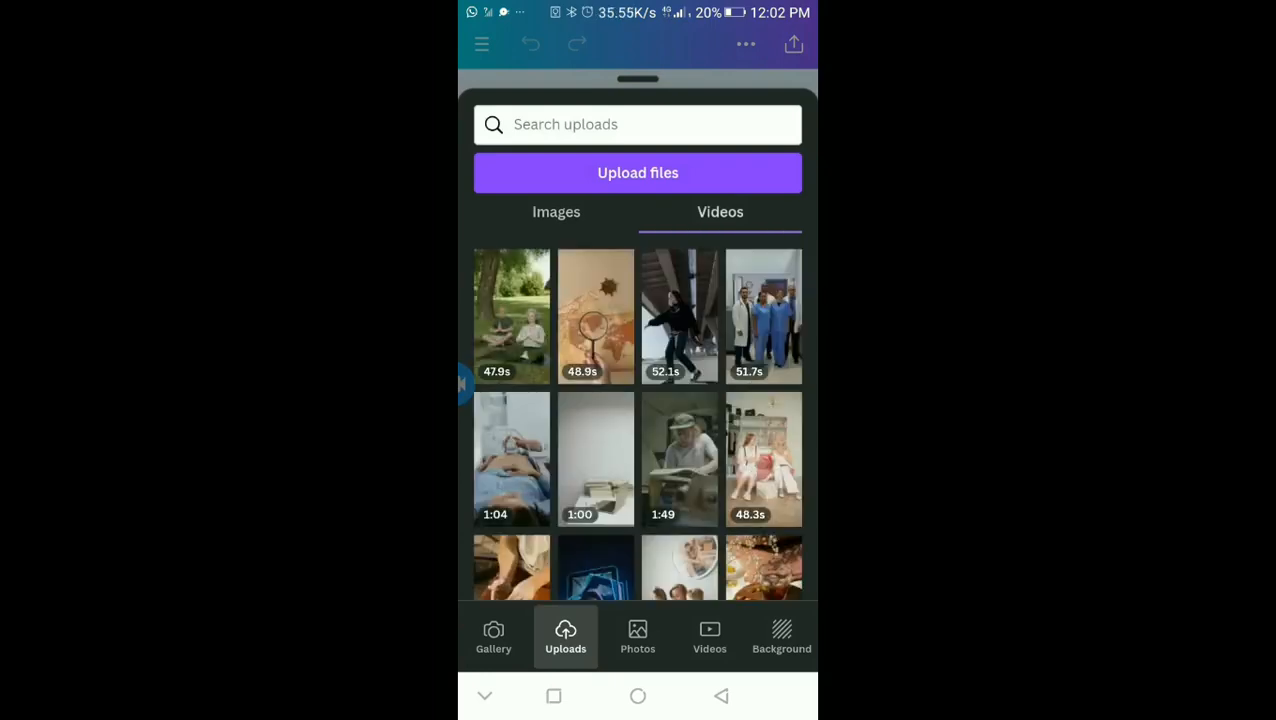
Choose the uploaded photo of the caregiver and elderly woman as the cover's background image.
{"action": "left_click", "coordinate": [556, 212]}
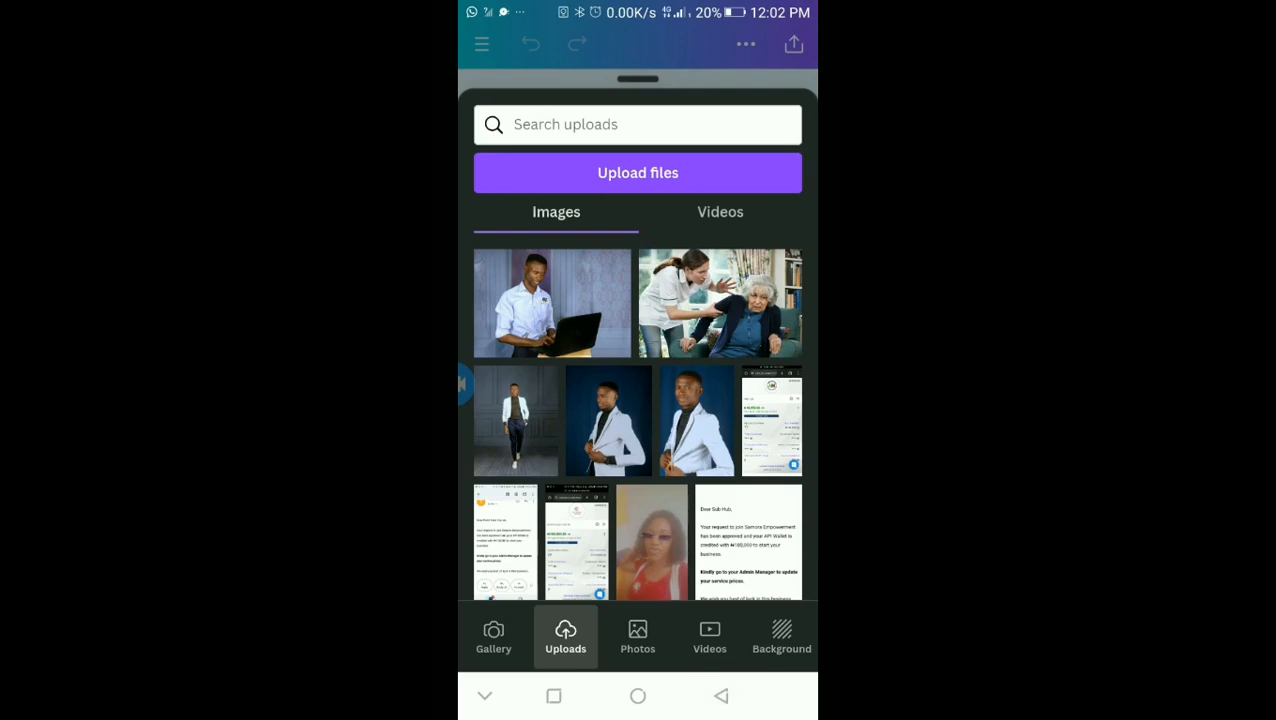
{"action": "left_click", "coordinate": [720, 303]}
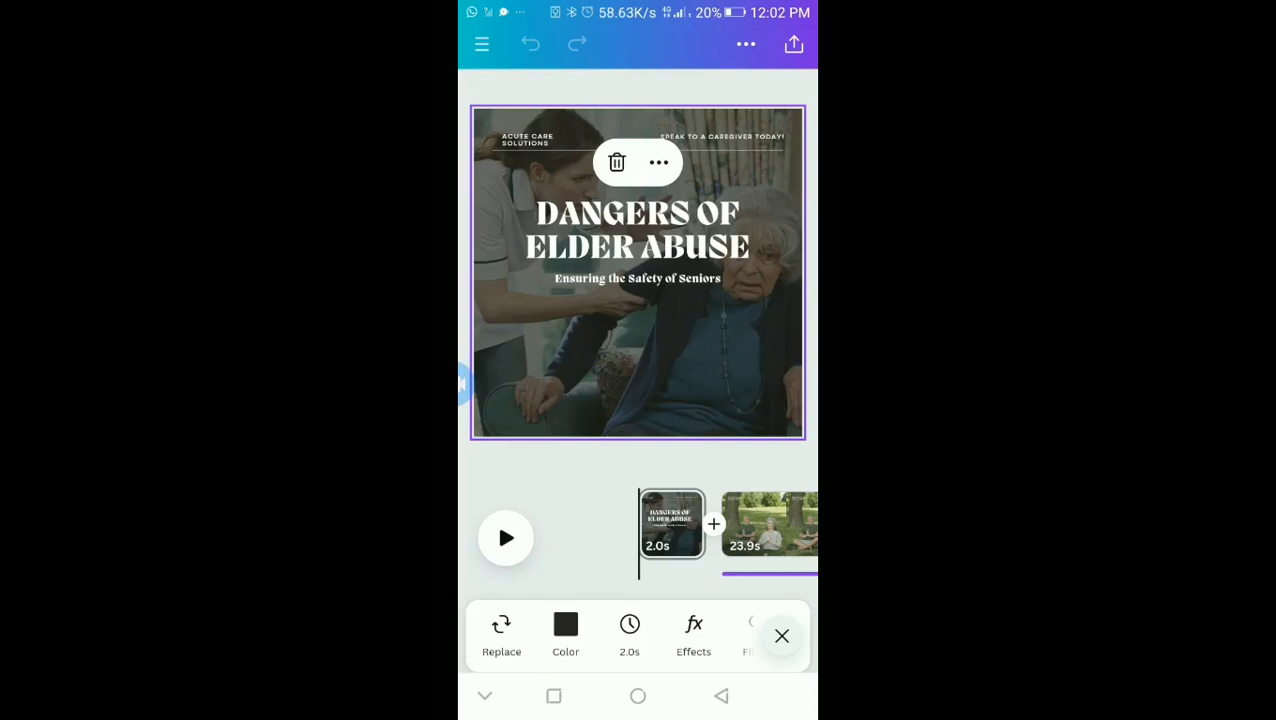
Open the cover title "DANGERS OF ELDER ABUSE" for text editing and exit the editing mode.
{"action": "left_click", "coordinate": [638, 232]}
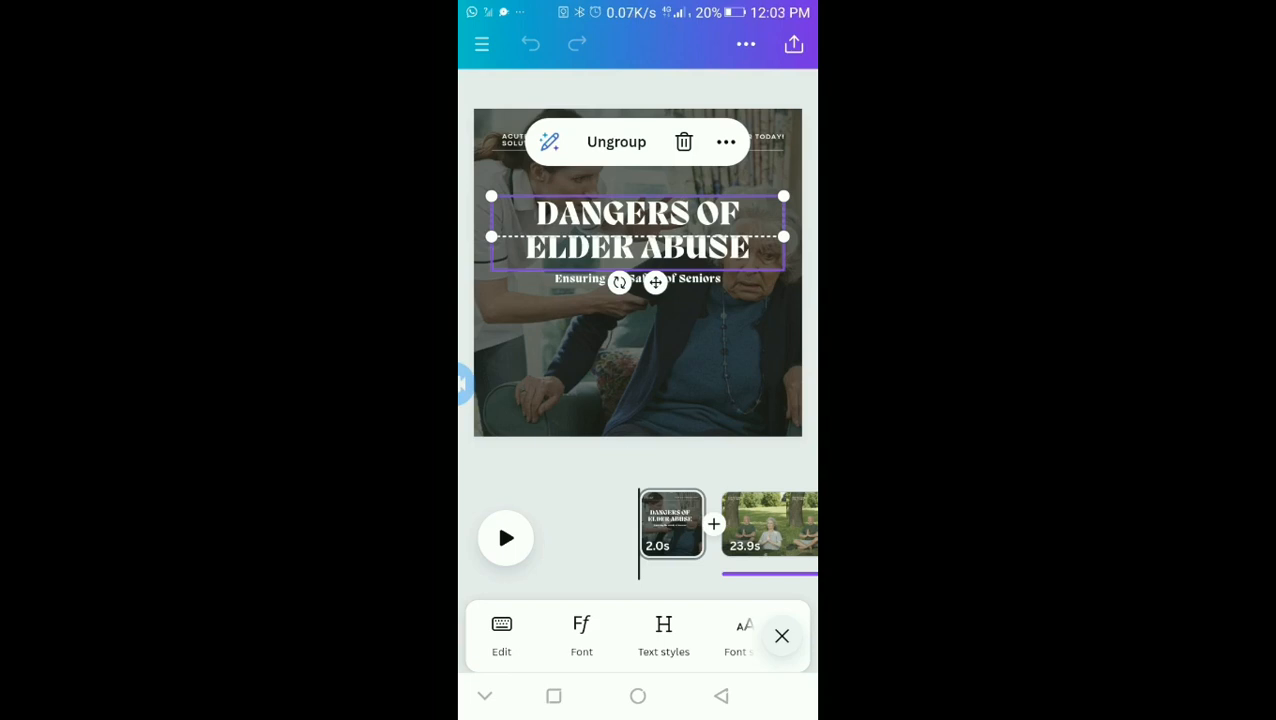
{"action": "left_click", "coordinate": [501, 635]}
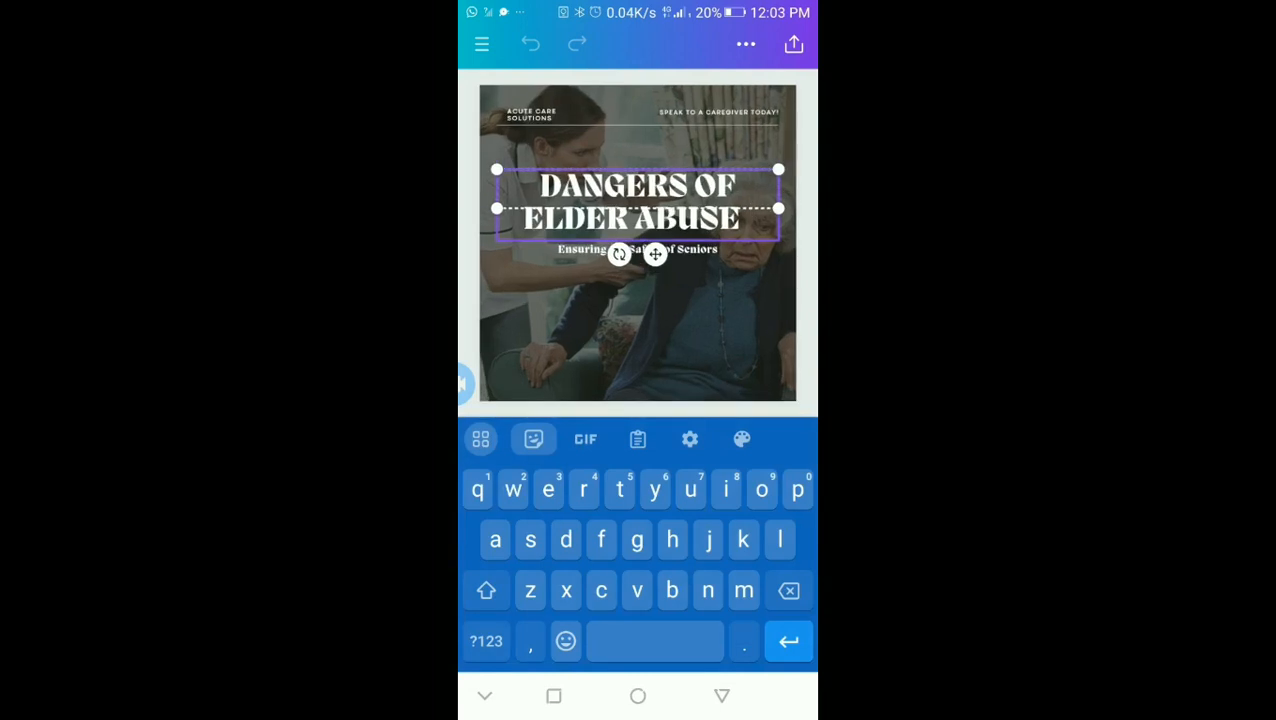
{"action": "left_click", "coordinate": [721, 695]}
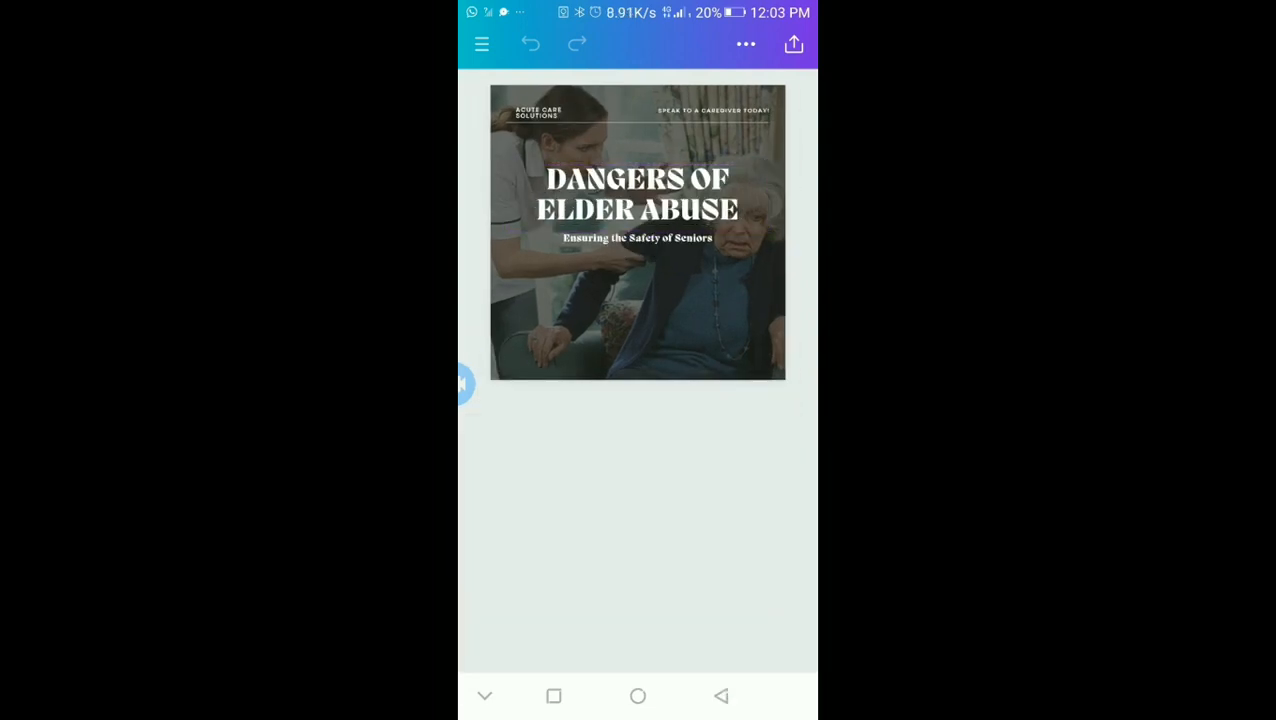
Look through the Refine writing options for the cover title, close them and deselect the title.
{"action": "left_click", "coordinate": [638, 231]}
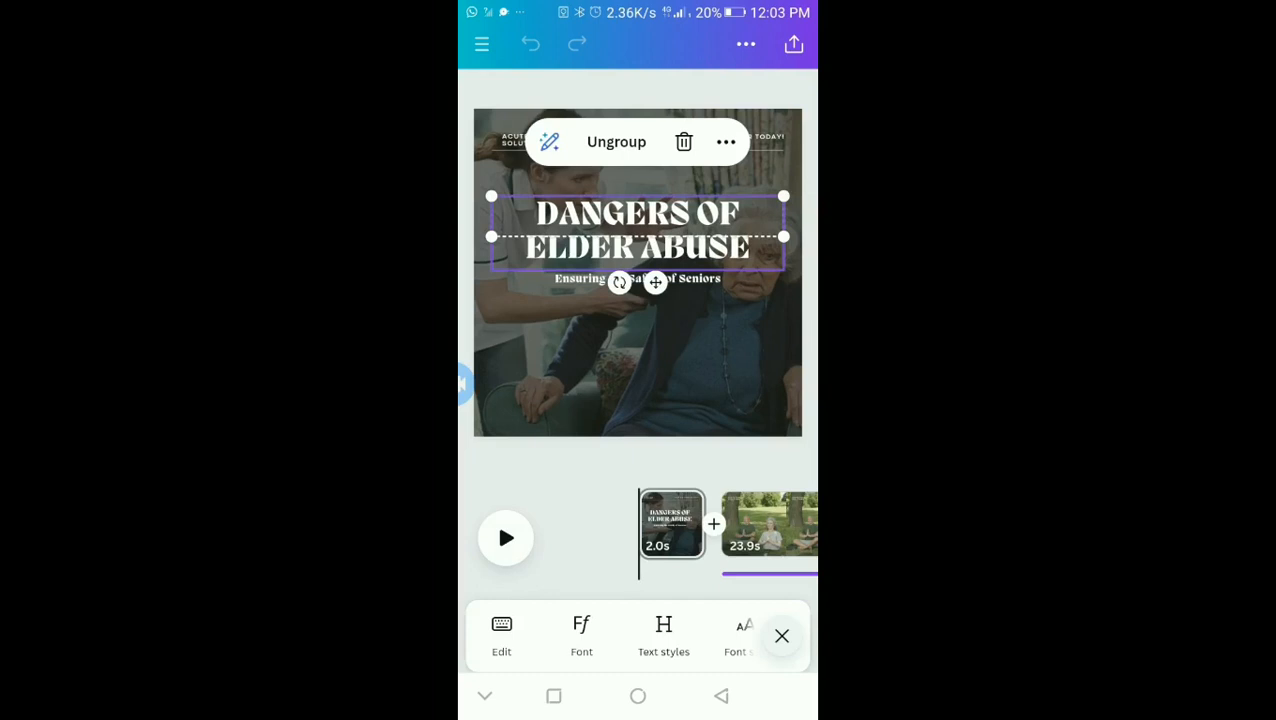
{"action": "left_click", "coordinate": [549, 141]}
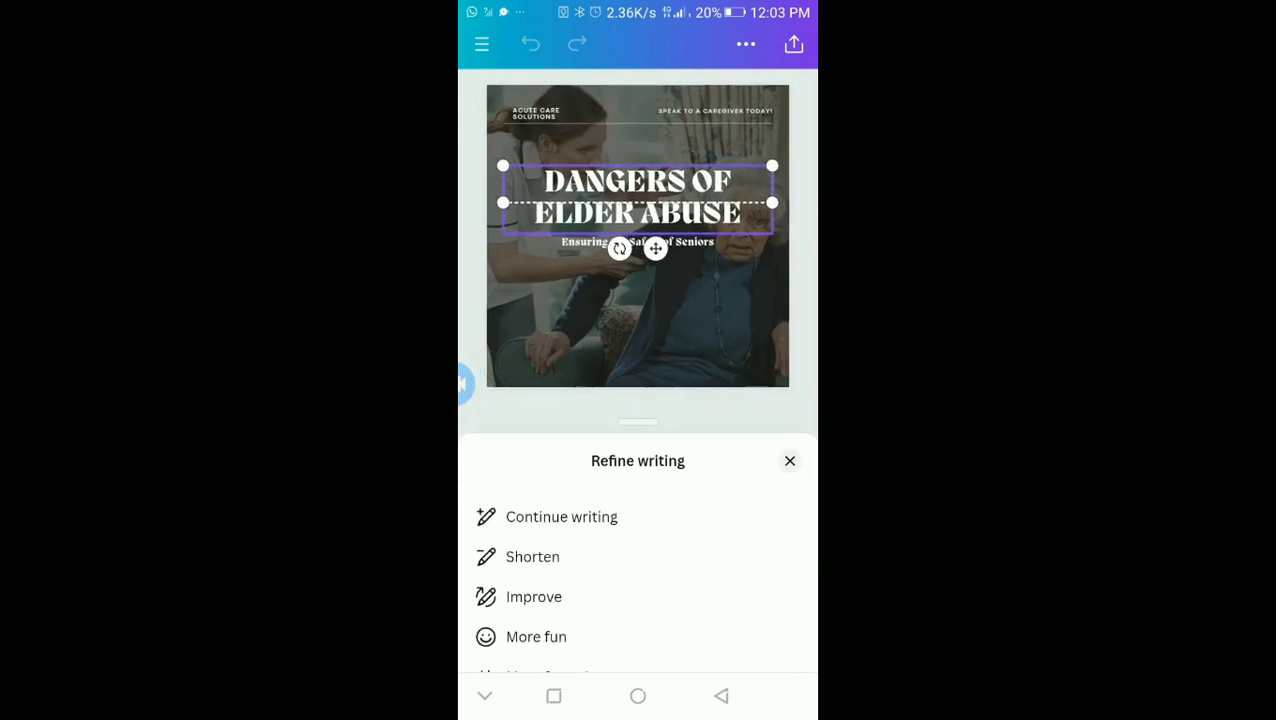
{"action": "scroll", "coordinate": [638, 580], "scroll_direction": "down", "scroll_amount": 3}
{"action": "scroll", "coordinate": [638, 580], "scroll_direction": "up", "scroll_amount": 3}
{"action": "scroll", "coordinate": [638, 570], "scroll_direction": "down", "scroll_amount": 1}
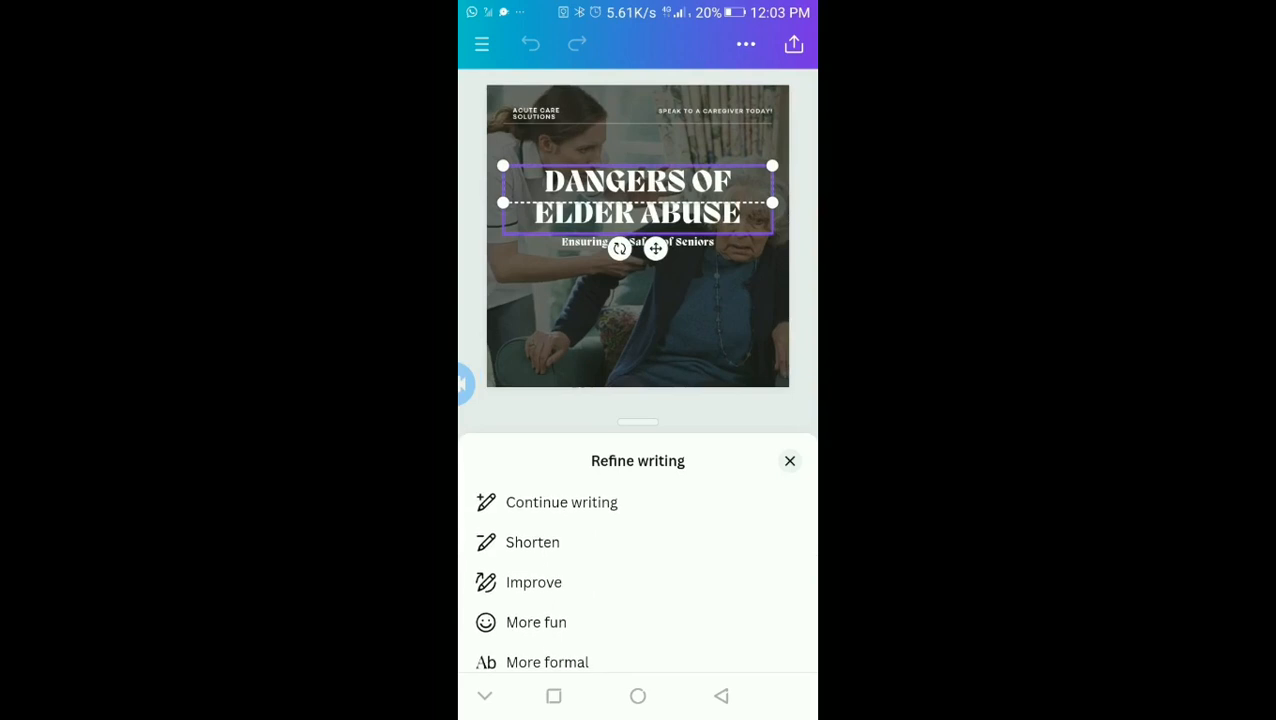
{"action": "scroll", "coordinate": [638, 580], "scroll_direction": "down", "scroll_amount": 2}
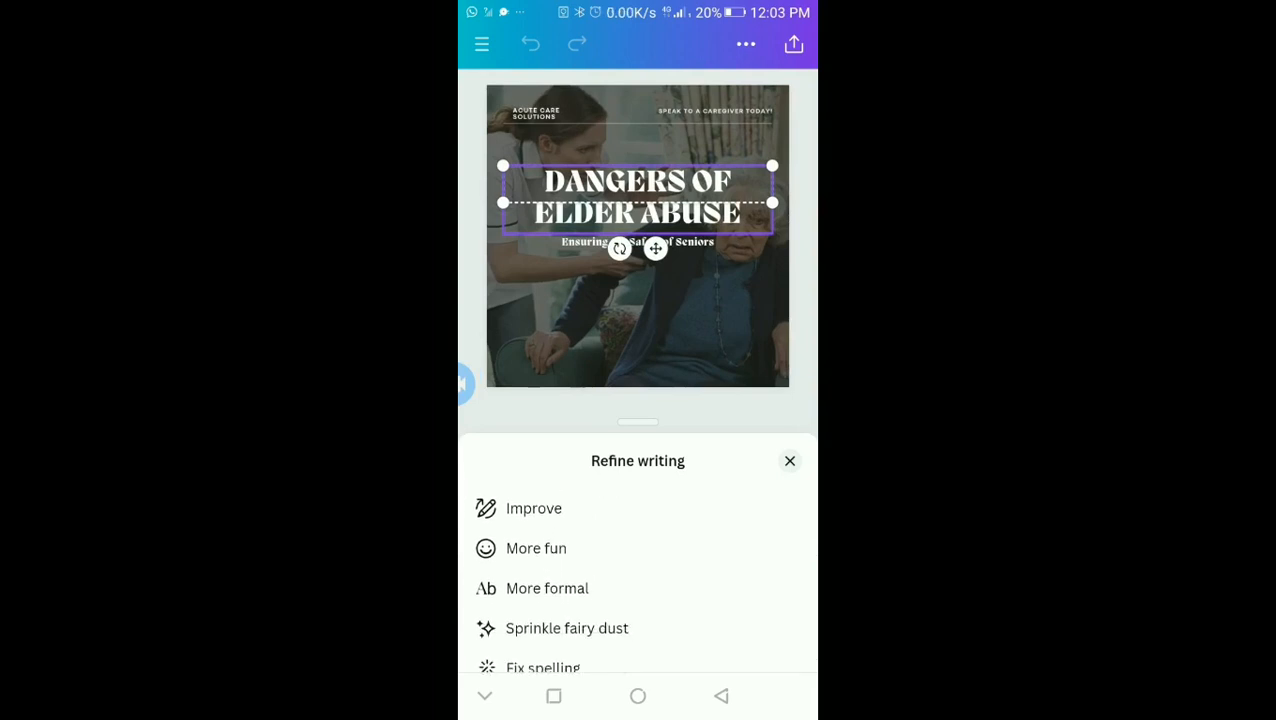
{"action": "scroll", "coordinate": [638, 580], "scroll_direction": "up", "scroll_amount": 3}
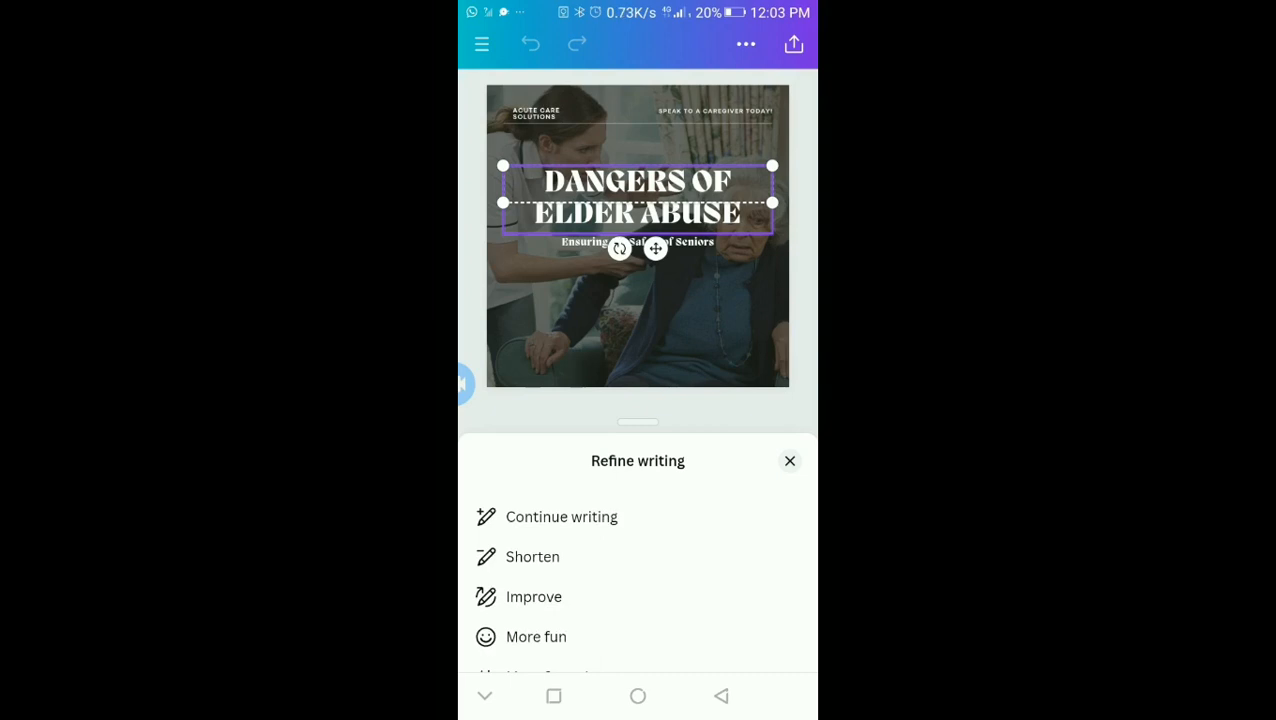
{"action": "left_click", "coordinate": [790, 461]}
{"action": "left_click", "coordinate": [790, 461]}
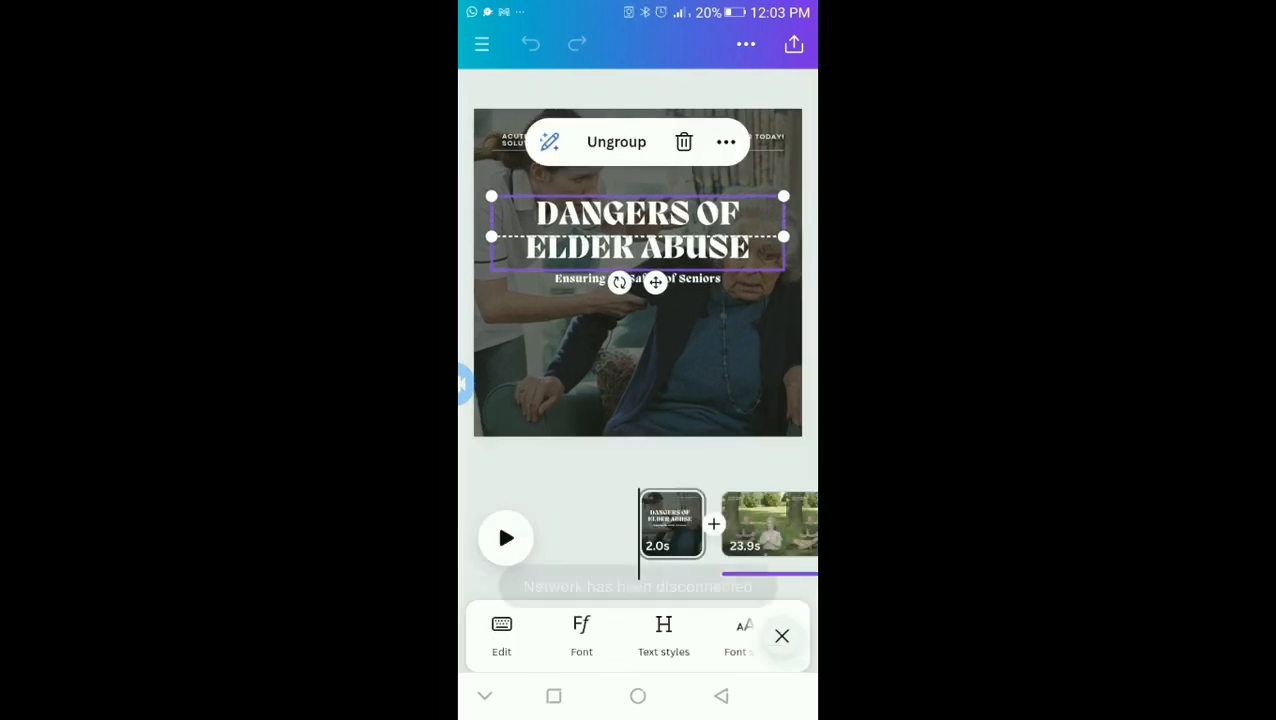
{"action": "left_click", "coordinate": [782, 636]}
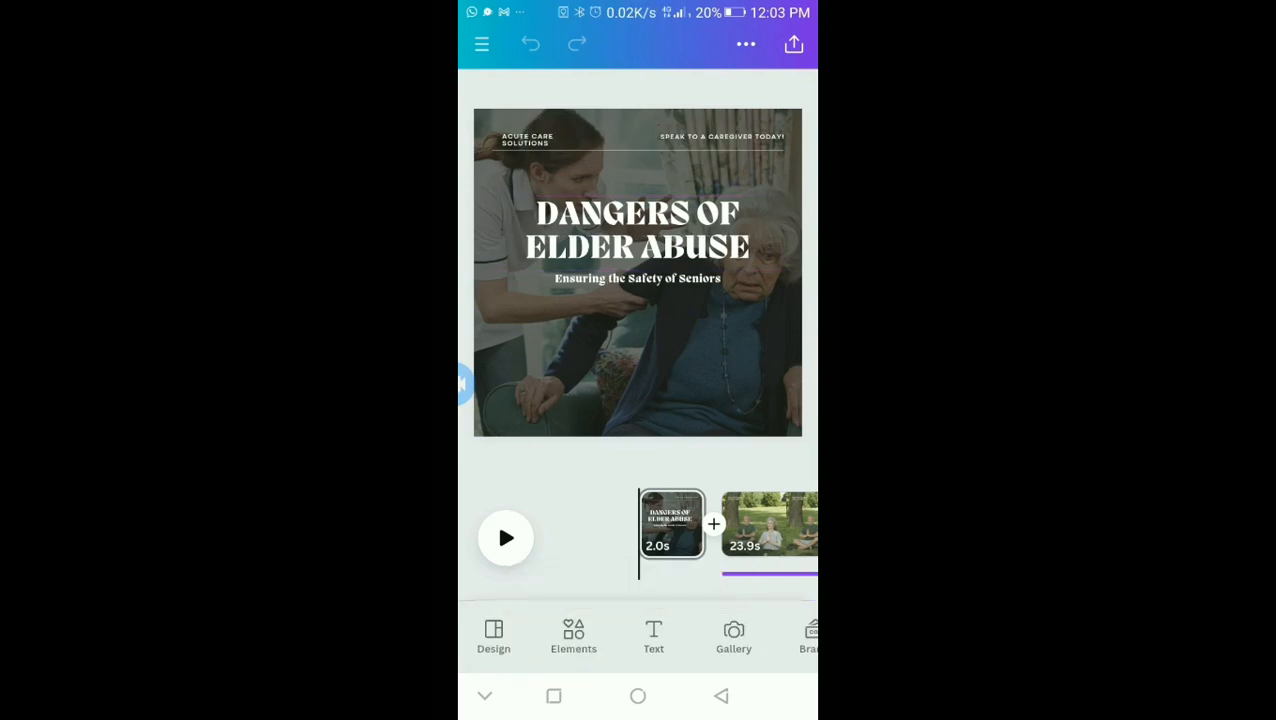
Select the "ACUTE CARE SOLUTIONS" header and the "SPEAK TO A CAREGIVER TODAY!" line on the cover to view their editing options.
{"action": "left_click", "coordinate": [544, 140]}
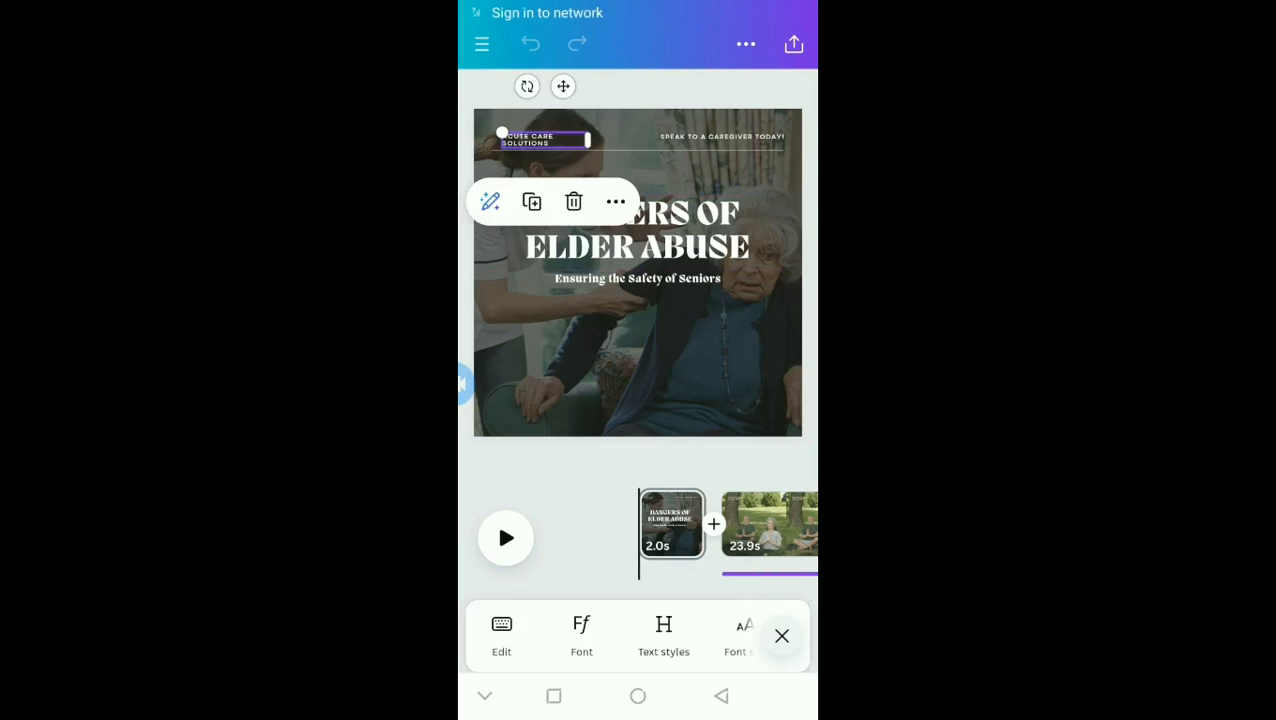
{"action": "left_click", "coordinate": [718, 137]}
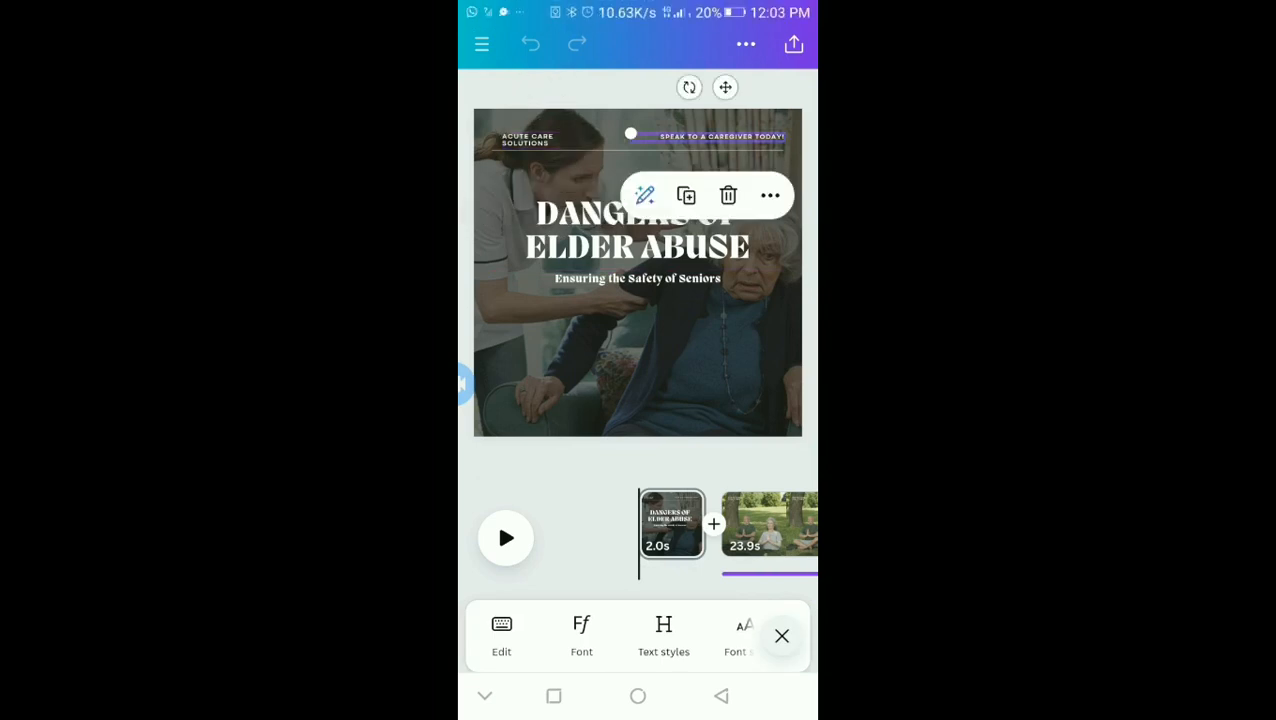
Select the background video of the meditating couple's clip, show the gallery's replacement media and return to the design.
{"action": "scroll", "coordinate": [638, 524], "scroll_direction": "right", "scroll_amount": 2}
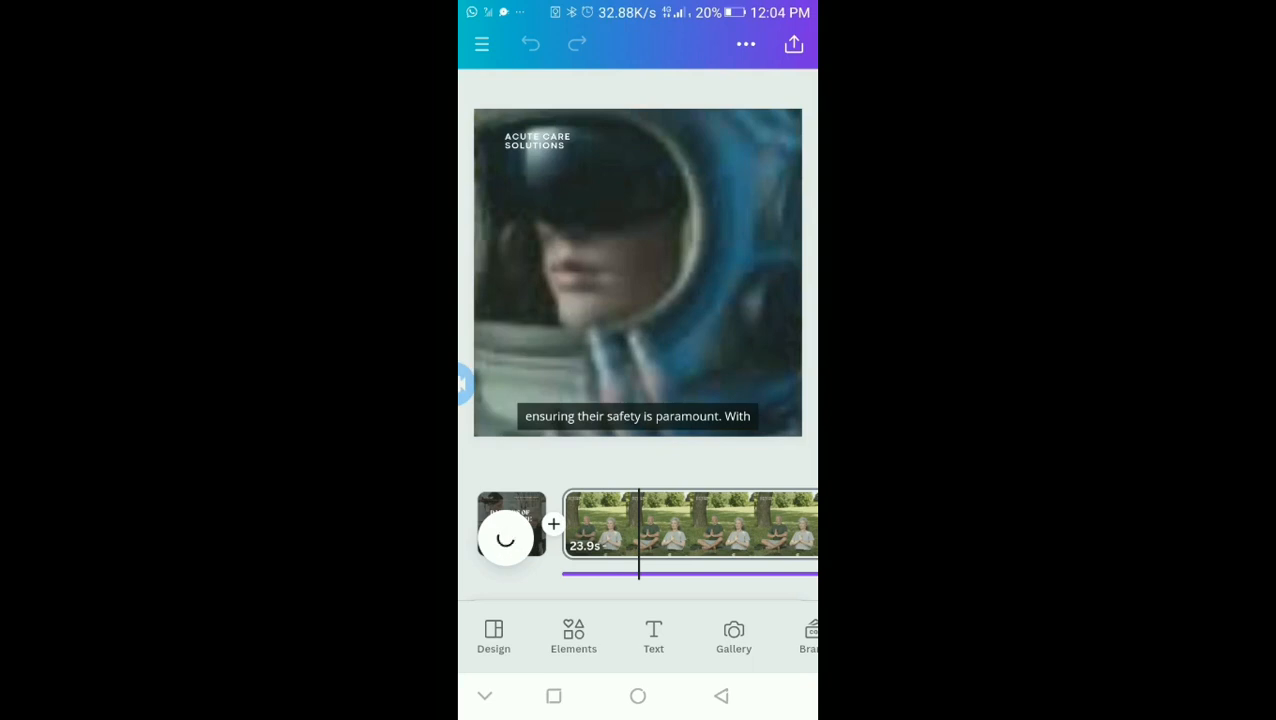
{"action": "left_click", "coordinate": [690, 524]}
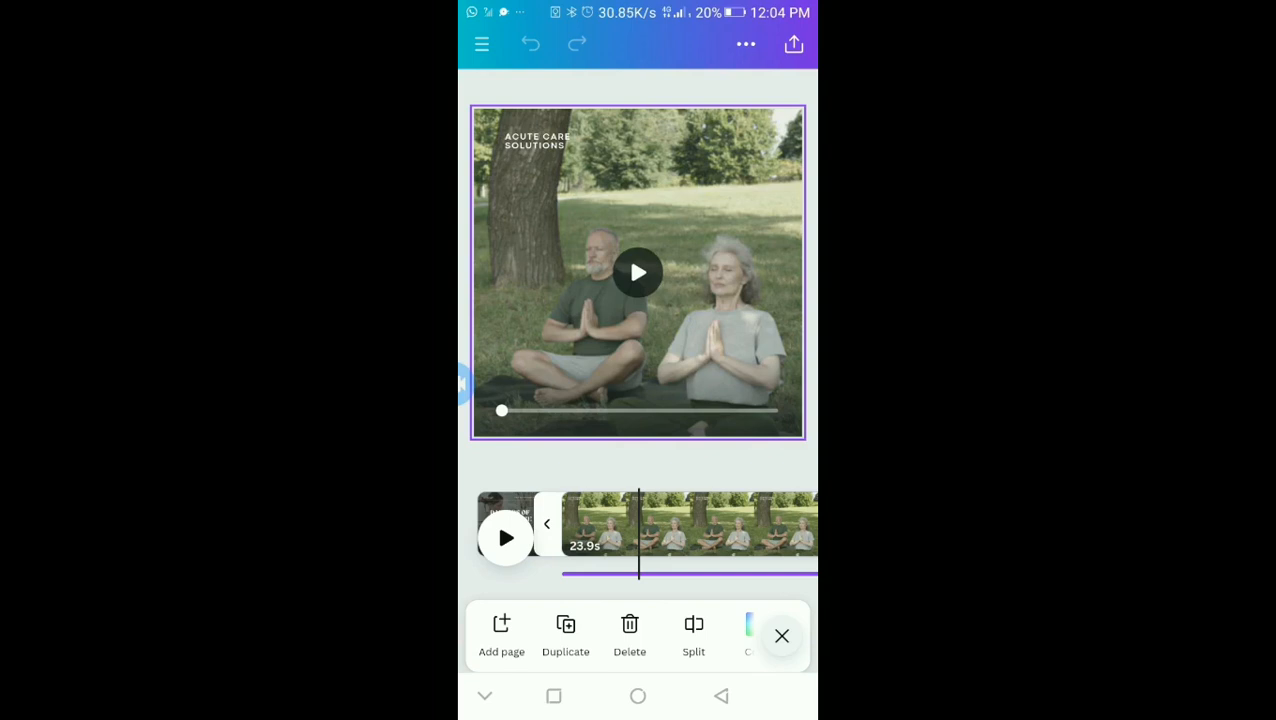
{"action": "left_click", "coordinate": [463, 384]}
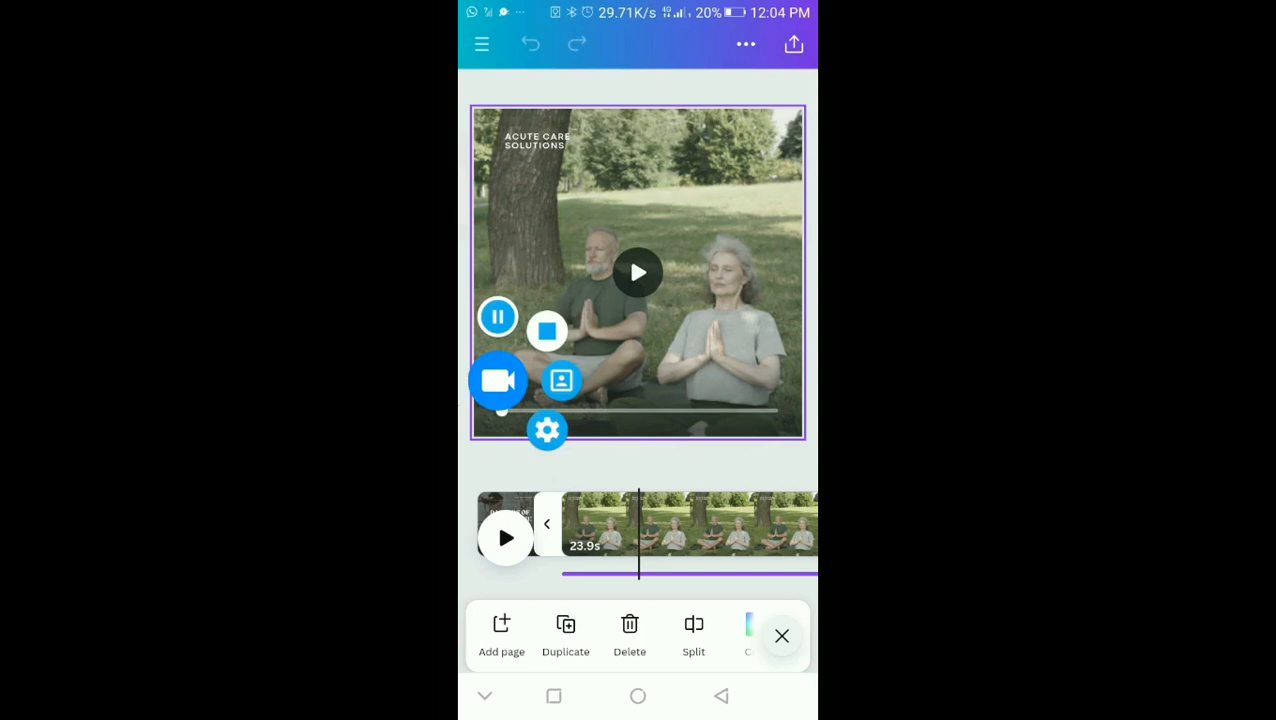
{"action": "left_click", "coordinate": [638, 272]}
{"action": "left_click", "coordinate": [498, 317]}
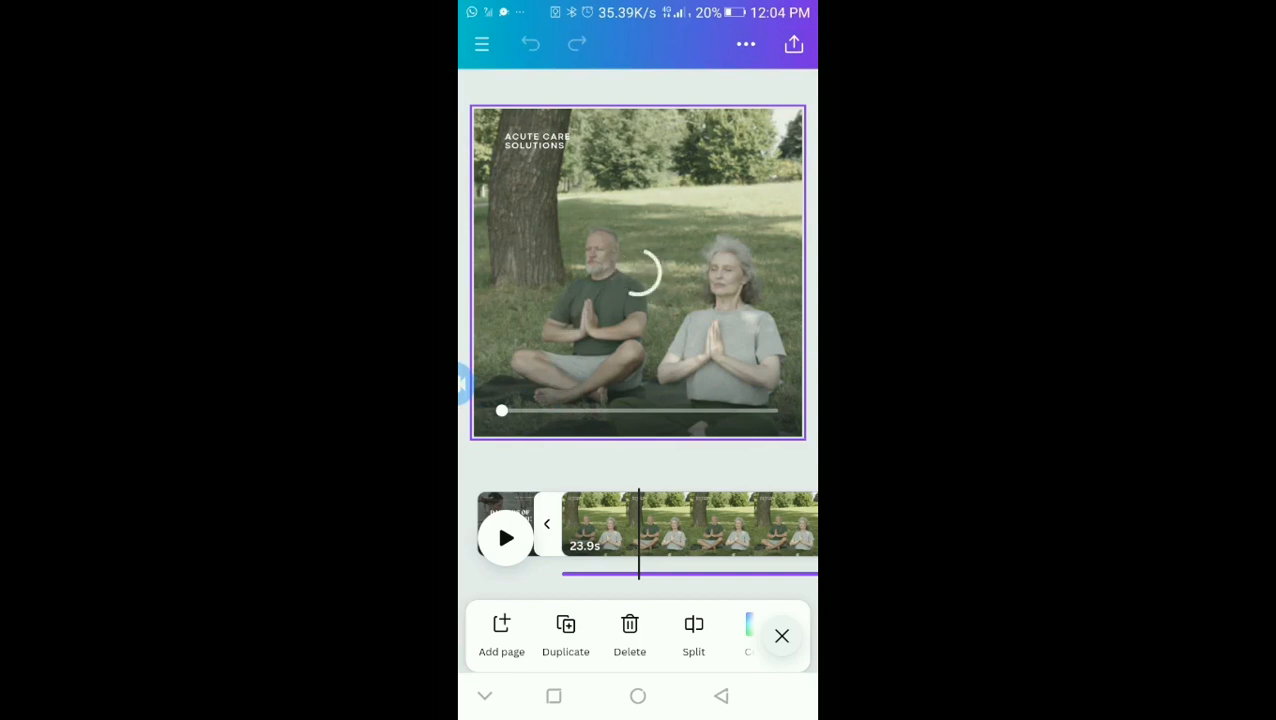
{"action": "left_click", "coordinate": [638, 272]}
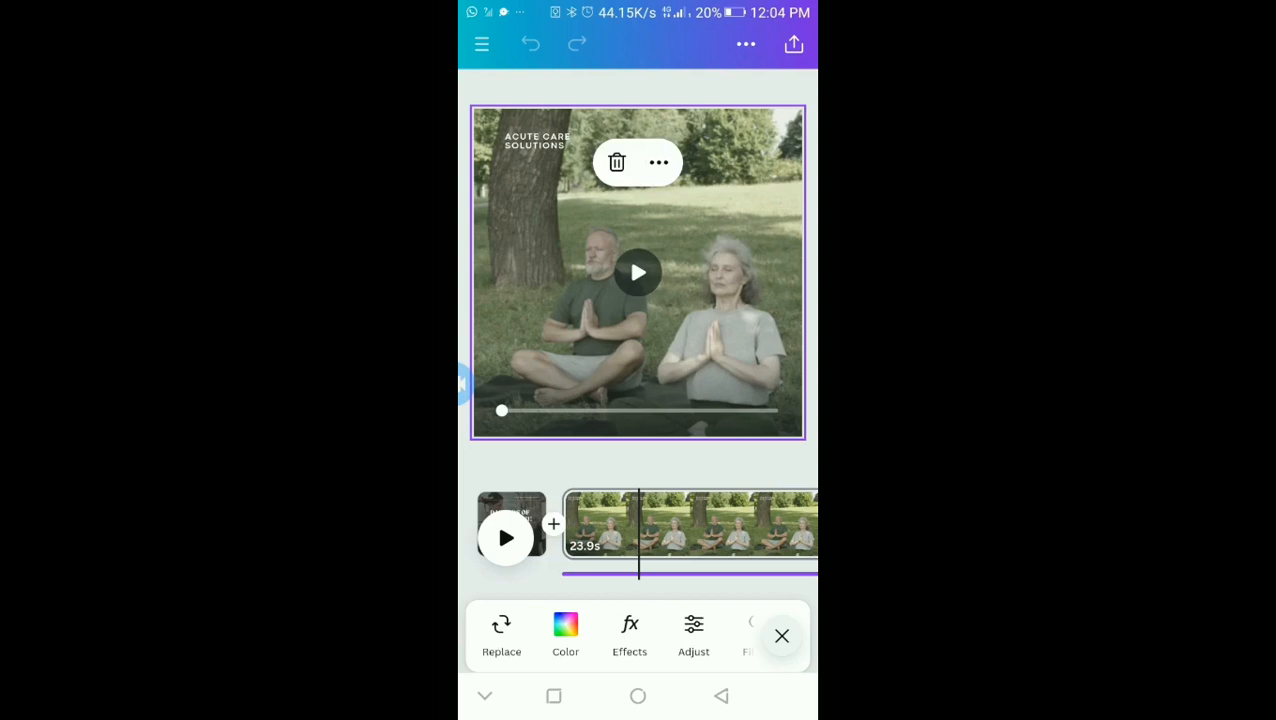
{"action": "left_click", "coordinate": [501, 632]}
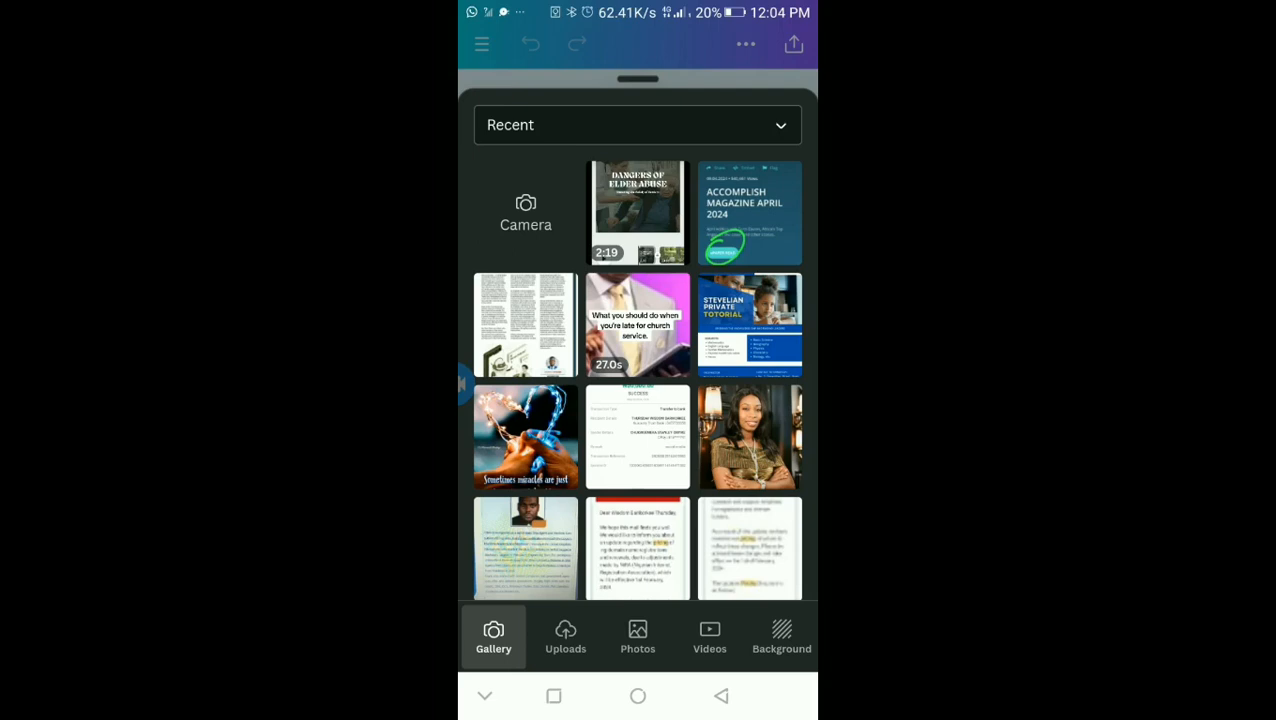
{"action": "left_click", "coordinate": [721, 696]}
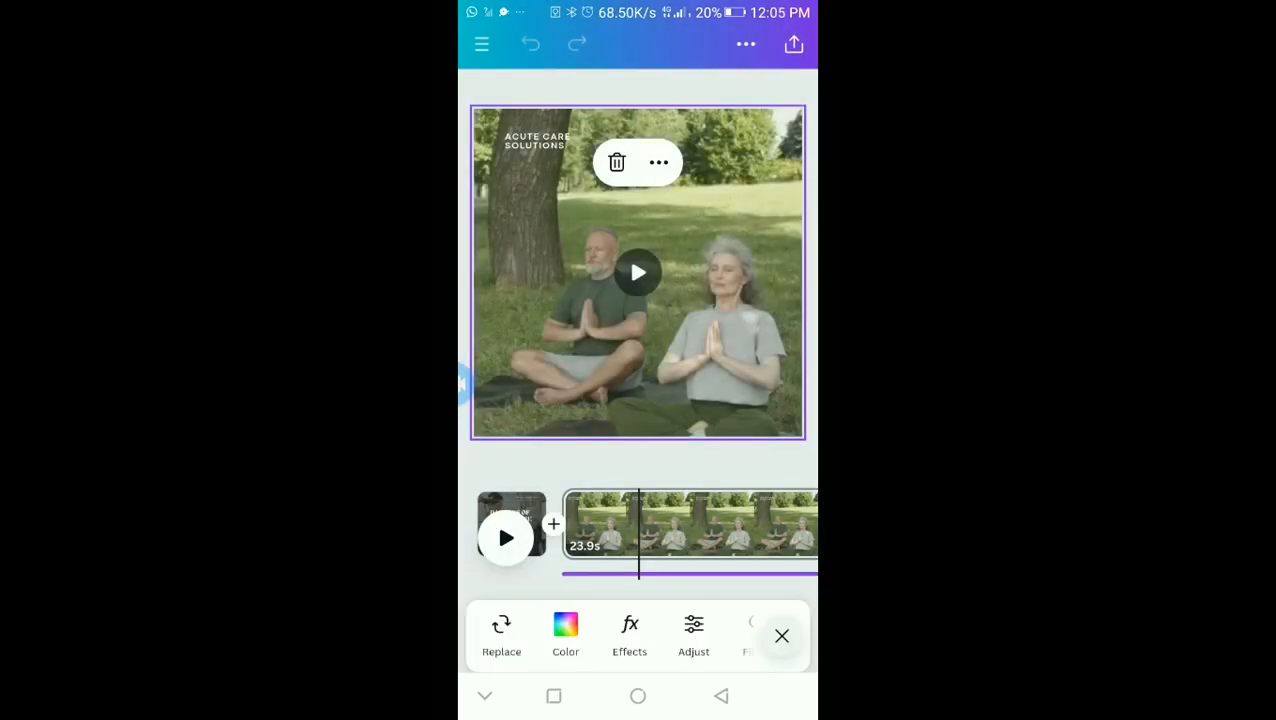
Preview playback from further along the meditating couple's clip.
{"action": "scroll", "coordinate": [638, 524], "scroll_direction": "right", "scroll_amount": 2}
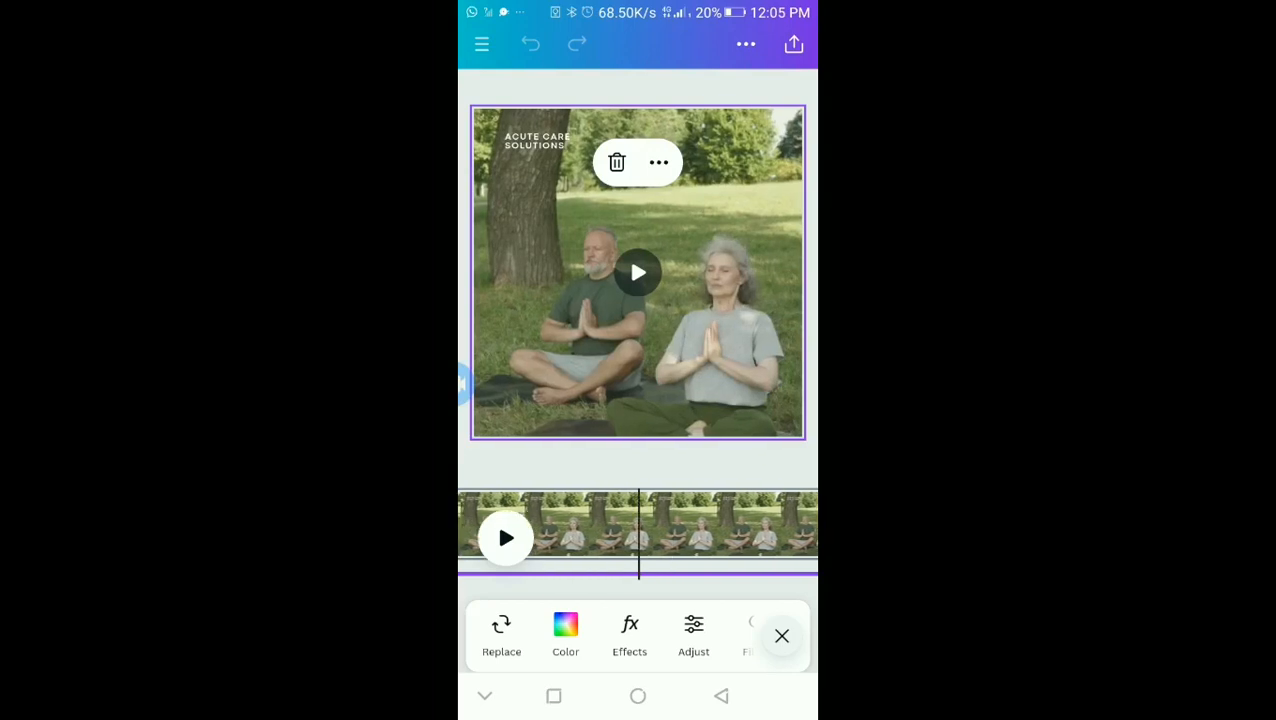
{"action": "left_click", "coordinate": [506, 538]}
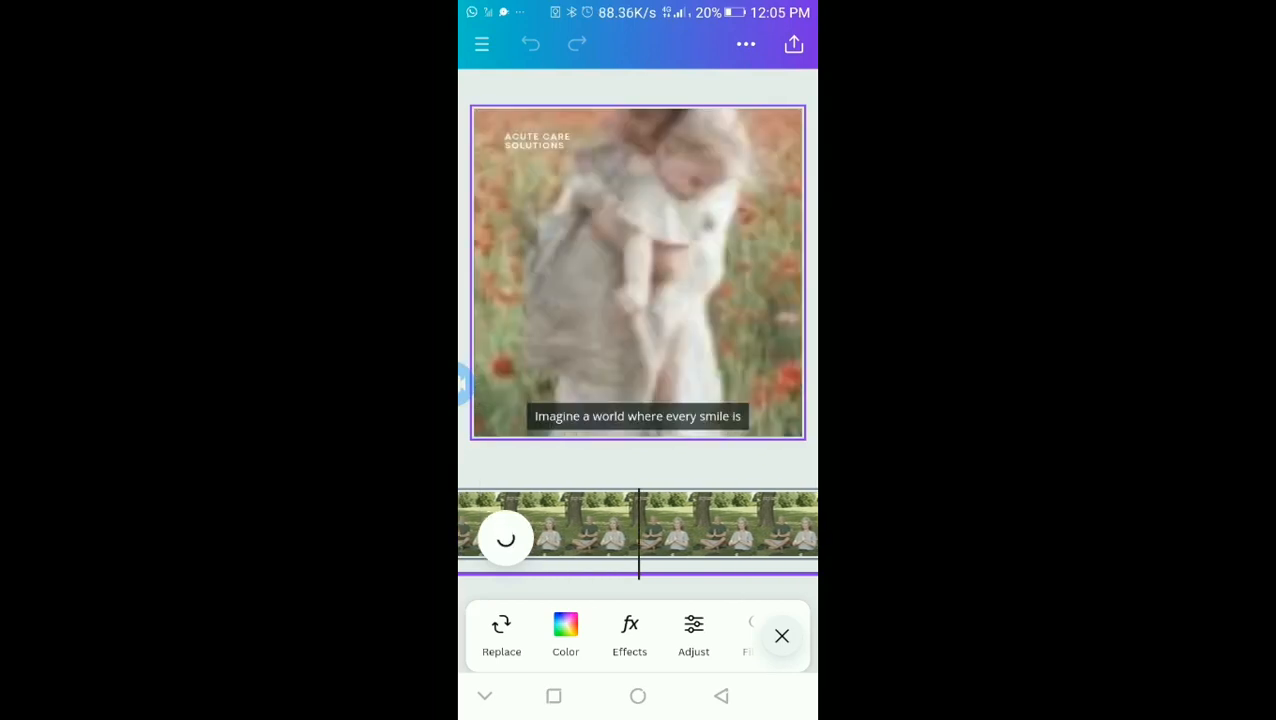
{"action": "left_click", "coordinate": [506, 538]}
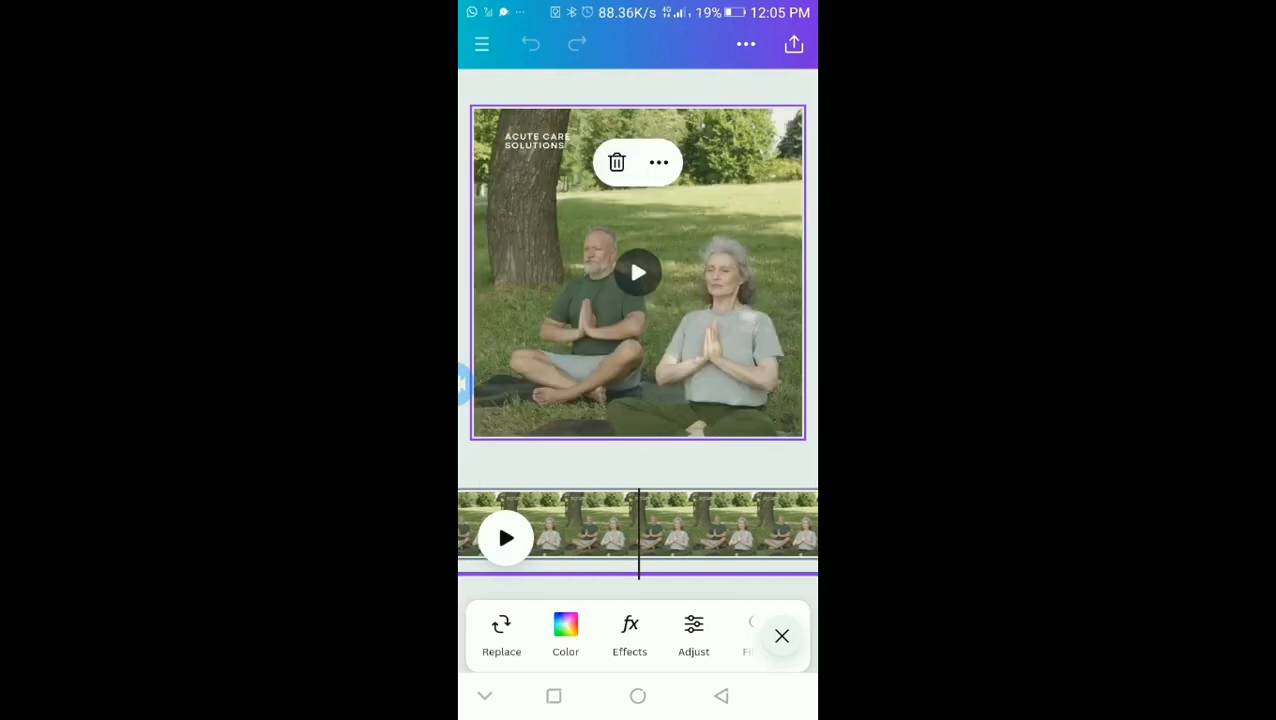
{"action": "left_click", "coordinate": [506, 538]}
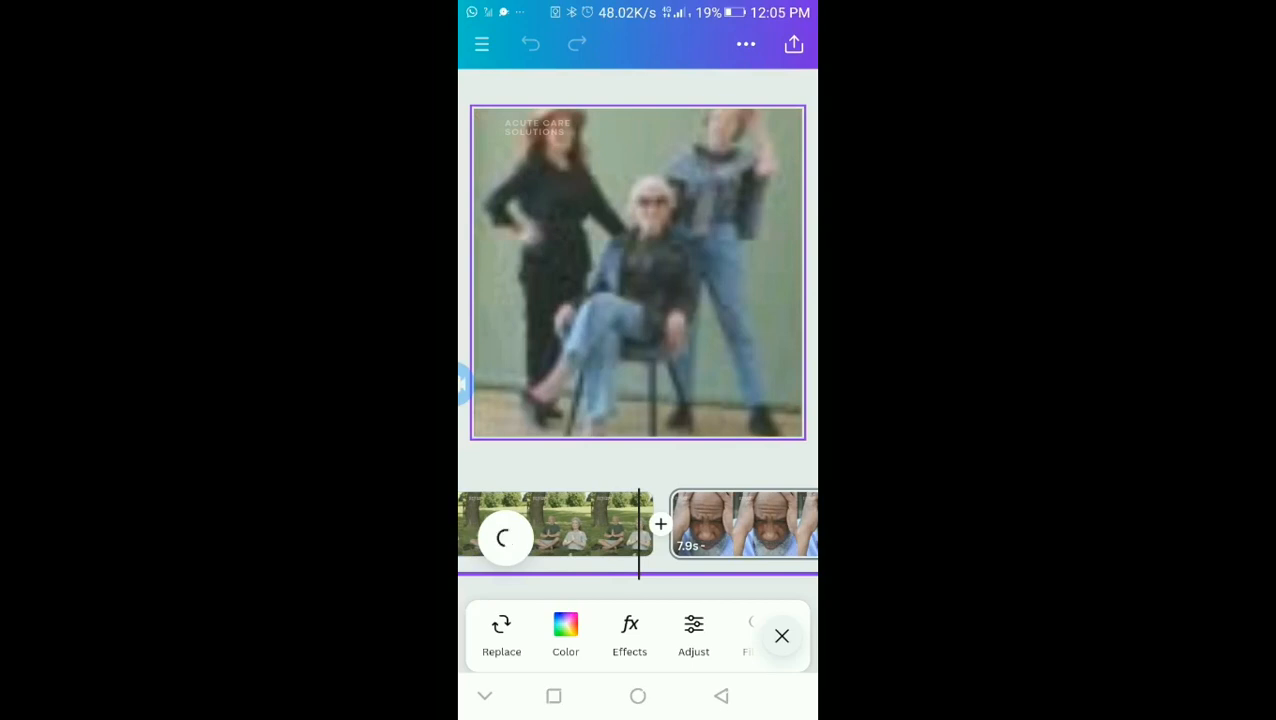
Select the meditating couple's page in the timeline and look through its page options.
{"action": "left_click", "coordinate": [745, 524]}
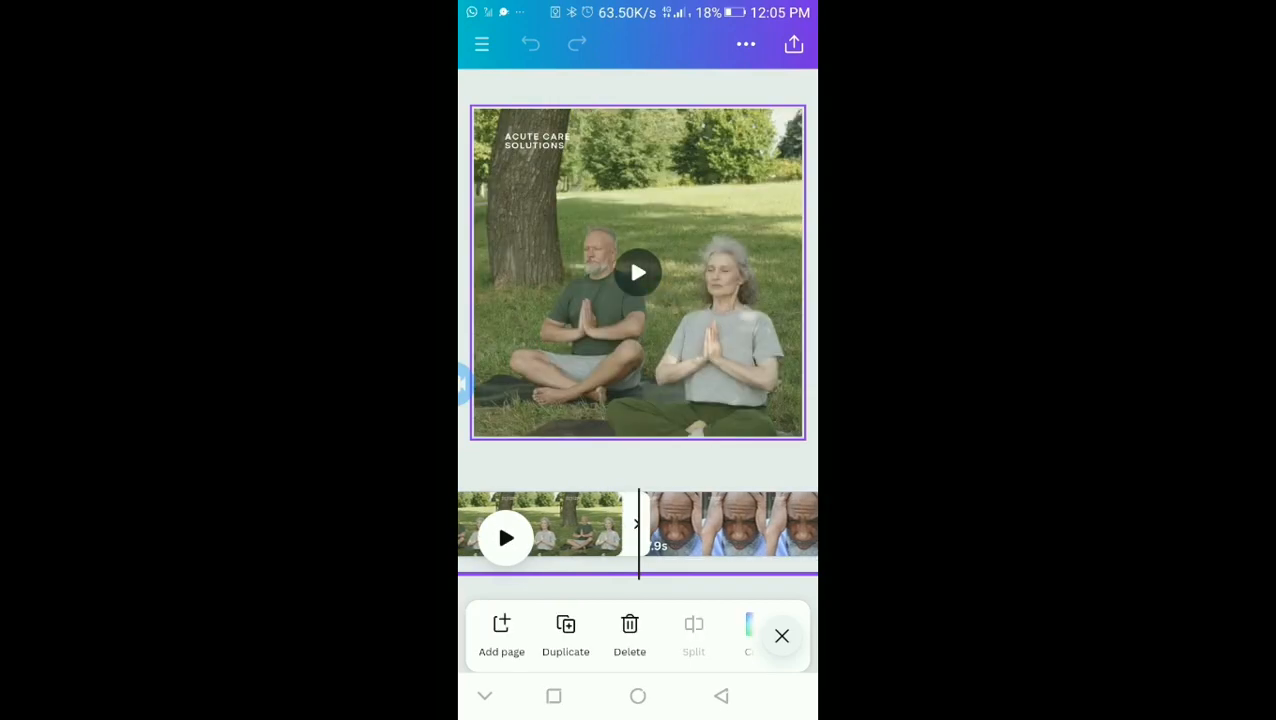
{"action": "scroll", "coordinate": [620, 636], "scroll_direction": "right", "scroll_amount": 3}
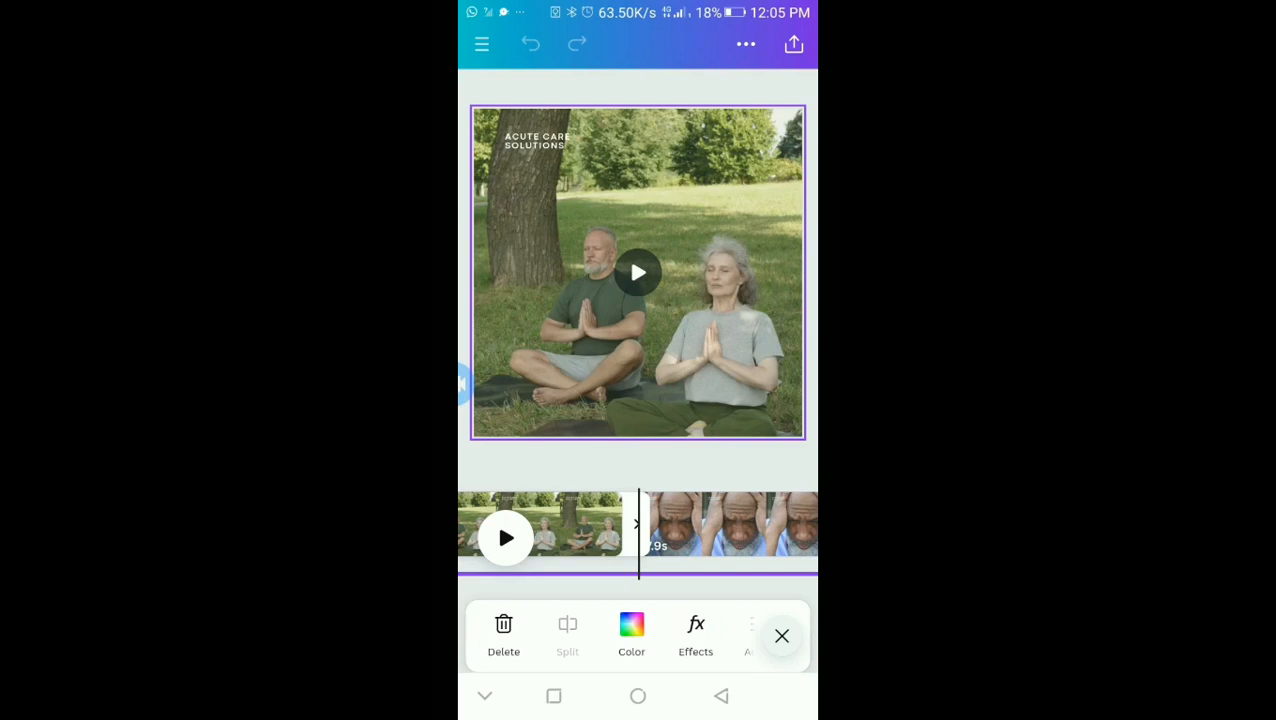
{"action": "scroll", "coordinate": [620, 636], "scroll_direction": "left", "scroll_amount": 2}
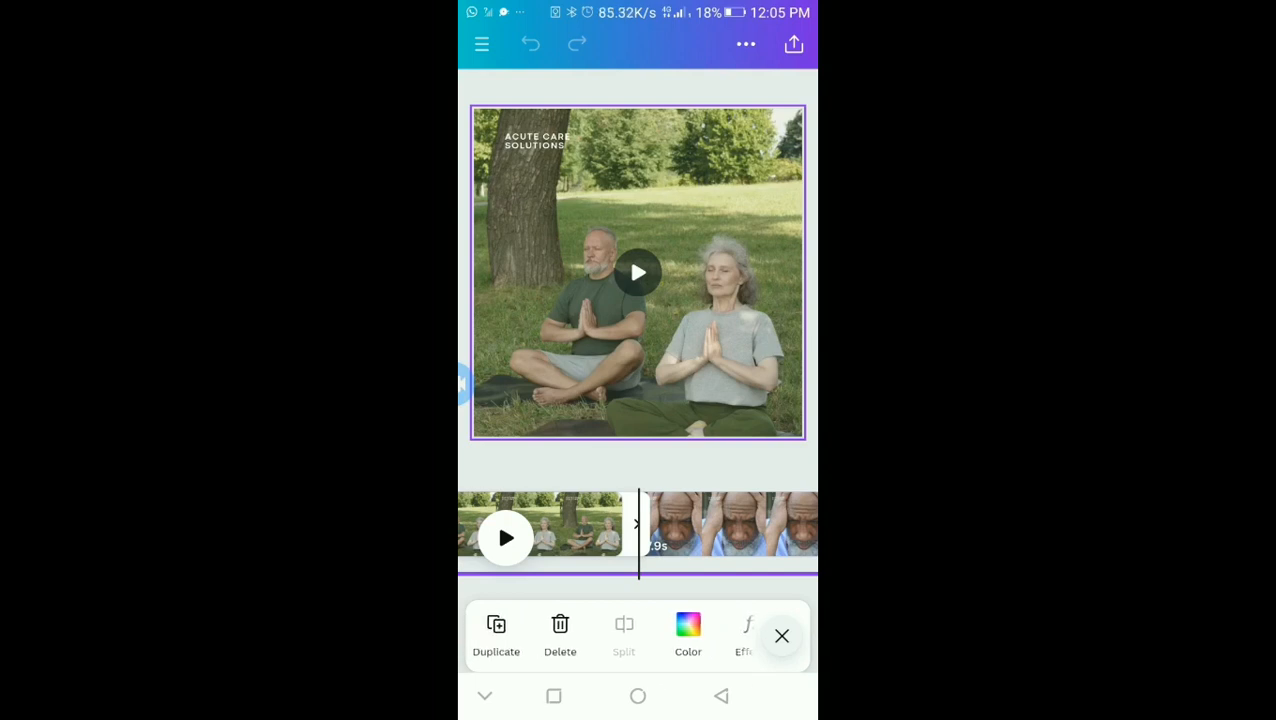
{"action": "scroll", "coordinate": [638, 523], "scroll_direction": "right", "scroll_amount": 3}
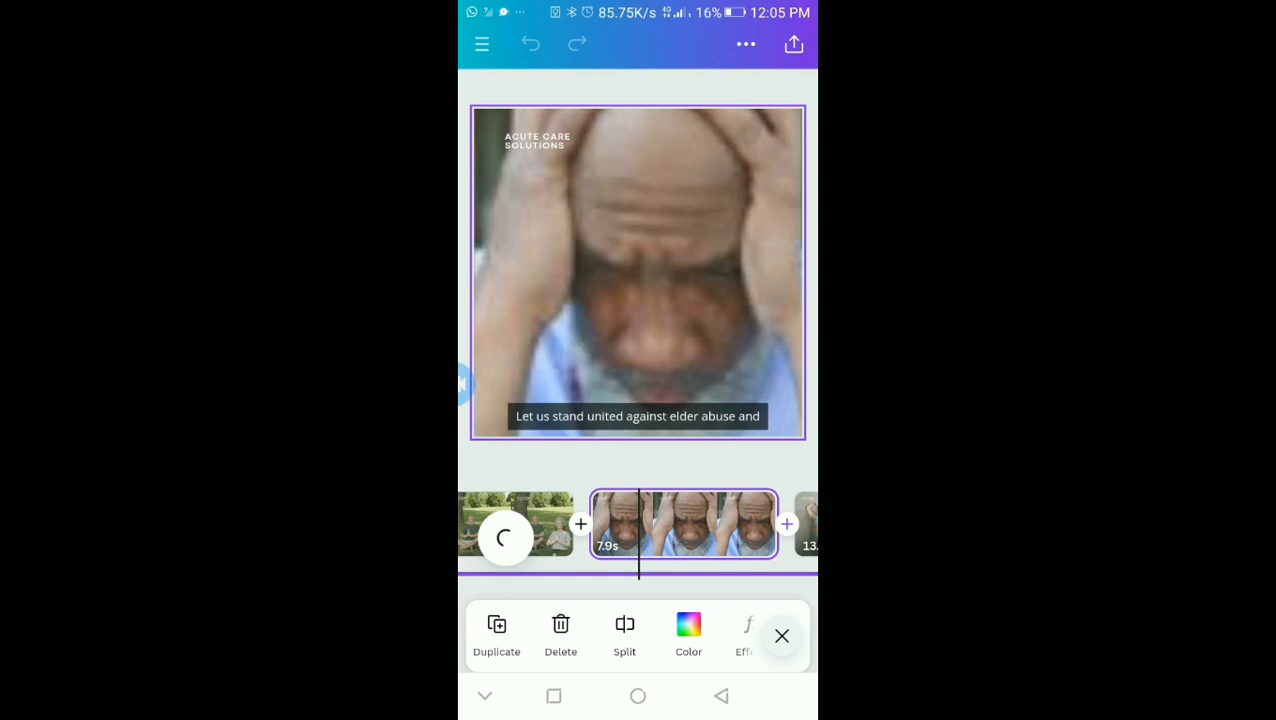
Select the video of the distressed man, look through its editing options and play the rest of the design.
{"action": "left_click", "coordinate": [685, 524]}
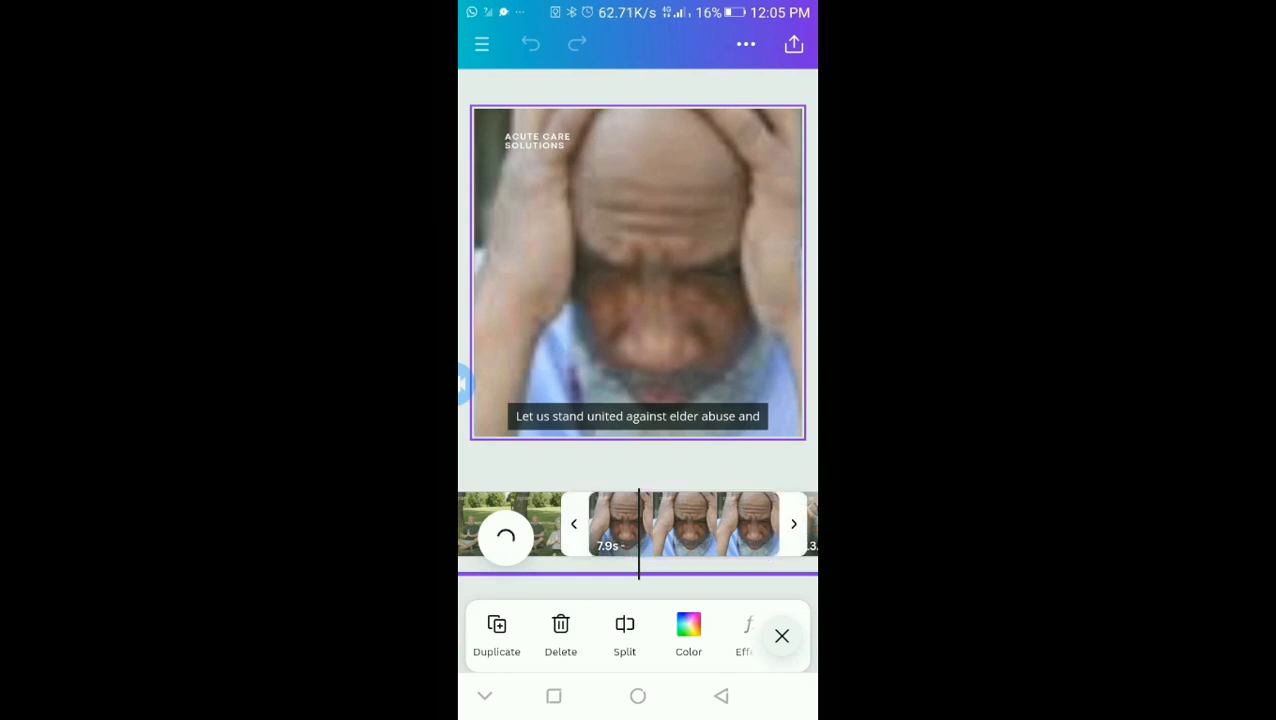
{"action": "left_click", "coordinate": [463, 384]}
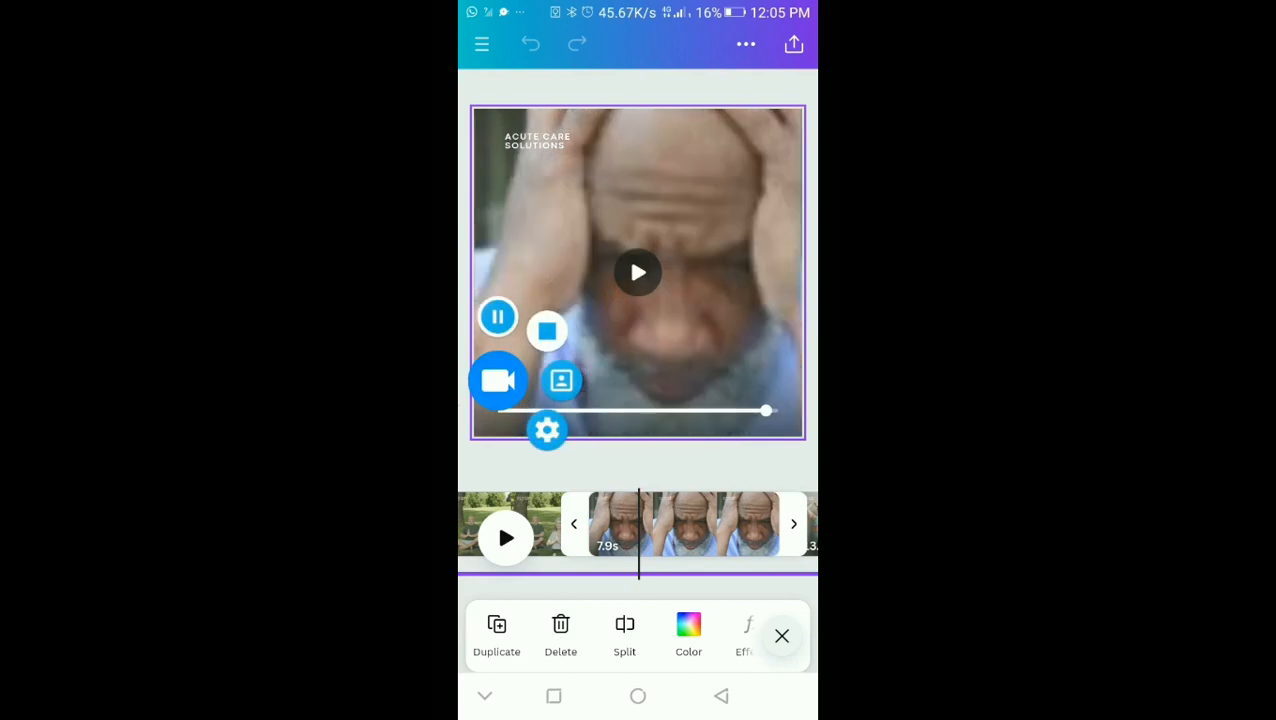
{"action": "left_click", "coordinate": [680, 230]}
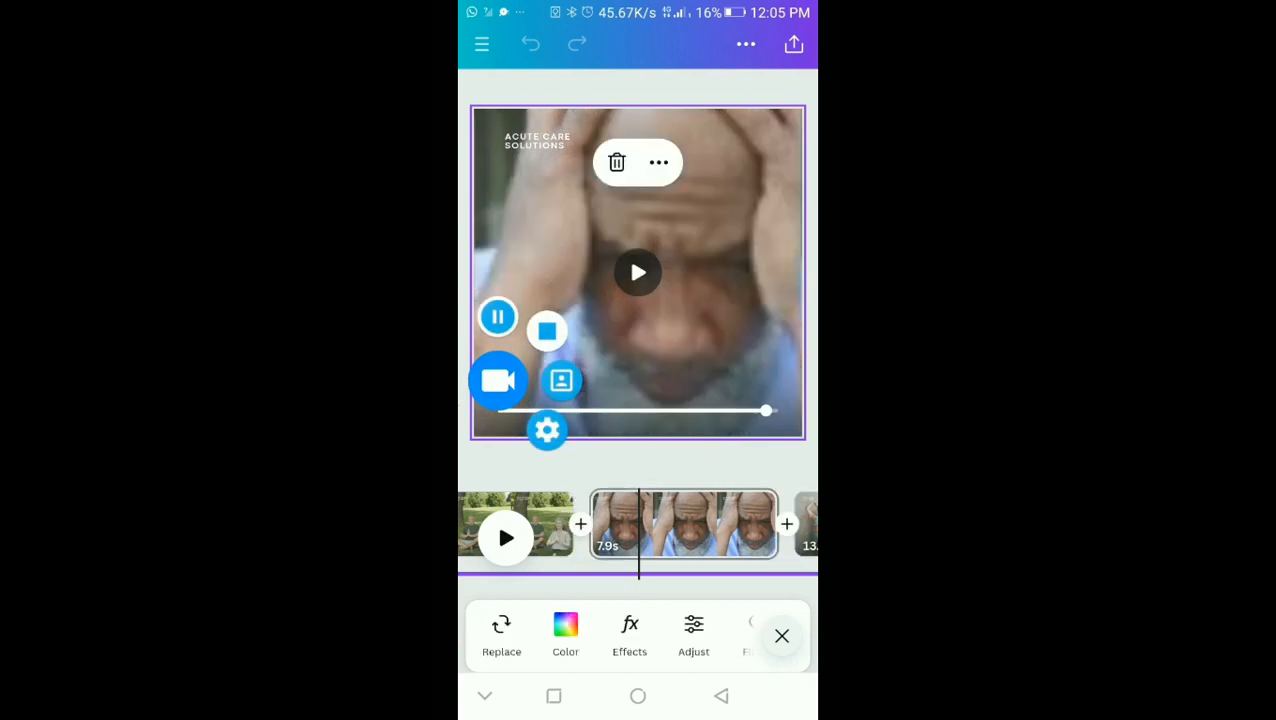
{"action": "scroll", "coordinate": [630, 636], "scroll_direction": "right", "scroll_amount": 1}
{"action": "scroll", "coordinate": [630, 636], "scroll_direction": "left", "scroll_amount": 1}
{"action": "scroll", "coordinate": [630, 636], "scroll_direction": "right", "scroll_amount": 1}
{"action": "scroll", "coordinate": [630, 636], "scroll_direction": "right", "scroll_amount": 2}
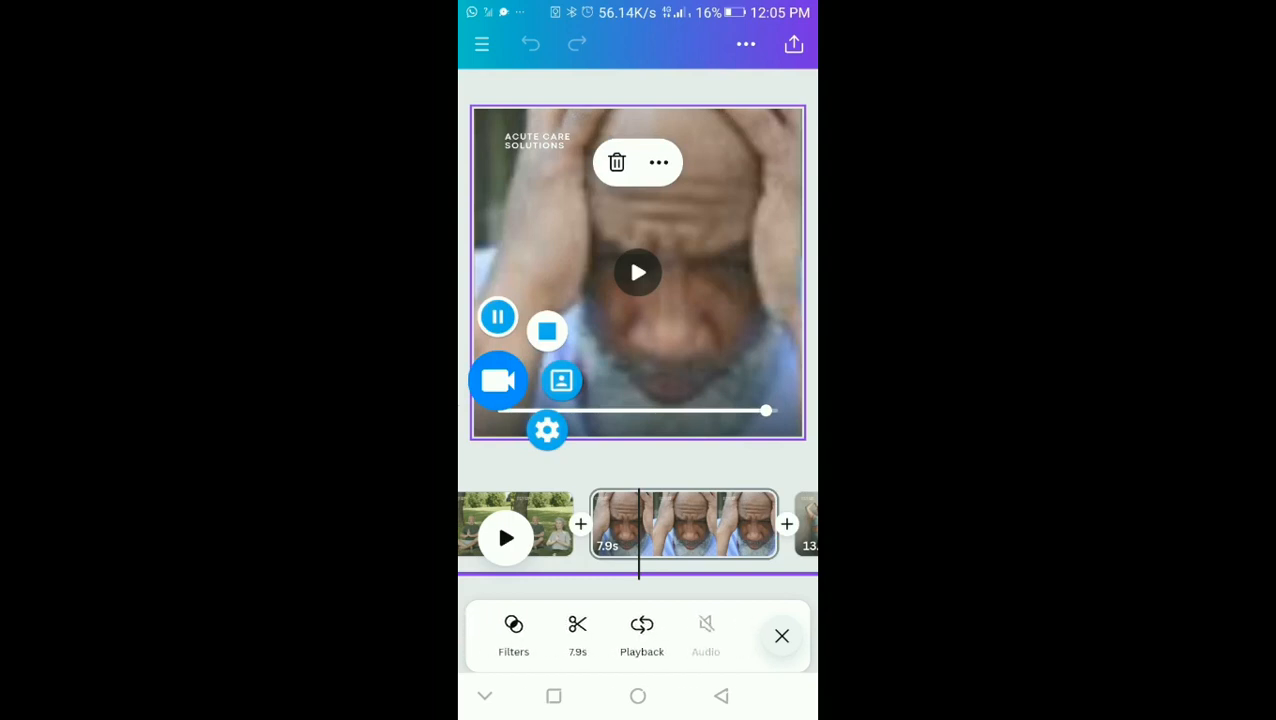
{"action": "scroll", "coordinate": [630, 636], "scroll_direction": "right", "scroll_amount": 2}
{"action": "scroll", "coordinate": [630, 636], "scroll_direction": "left", "scroll_amount": 2}
{"action": "scroll", "coordinate": [630, 636], "scroll_direction": "left", "scroll_amount": 2}
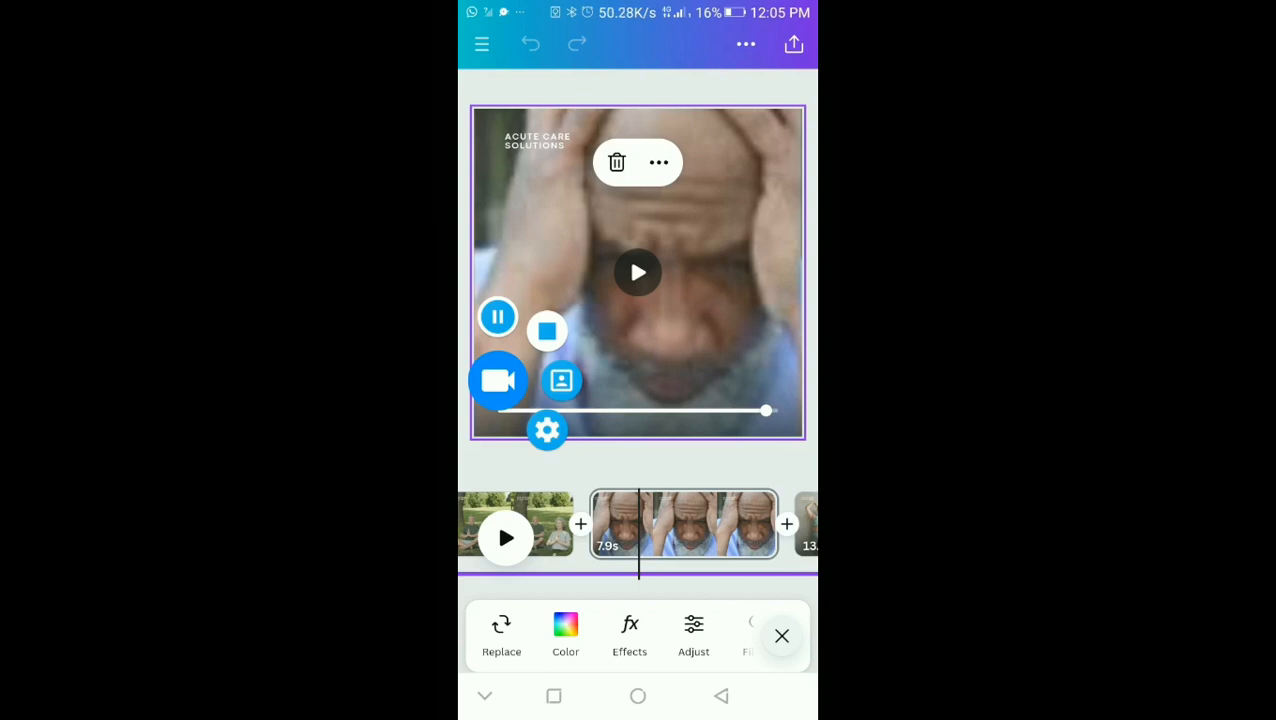
{"action": "left_click", "coordinate": [506, 537]}
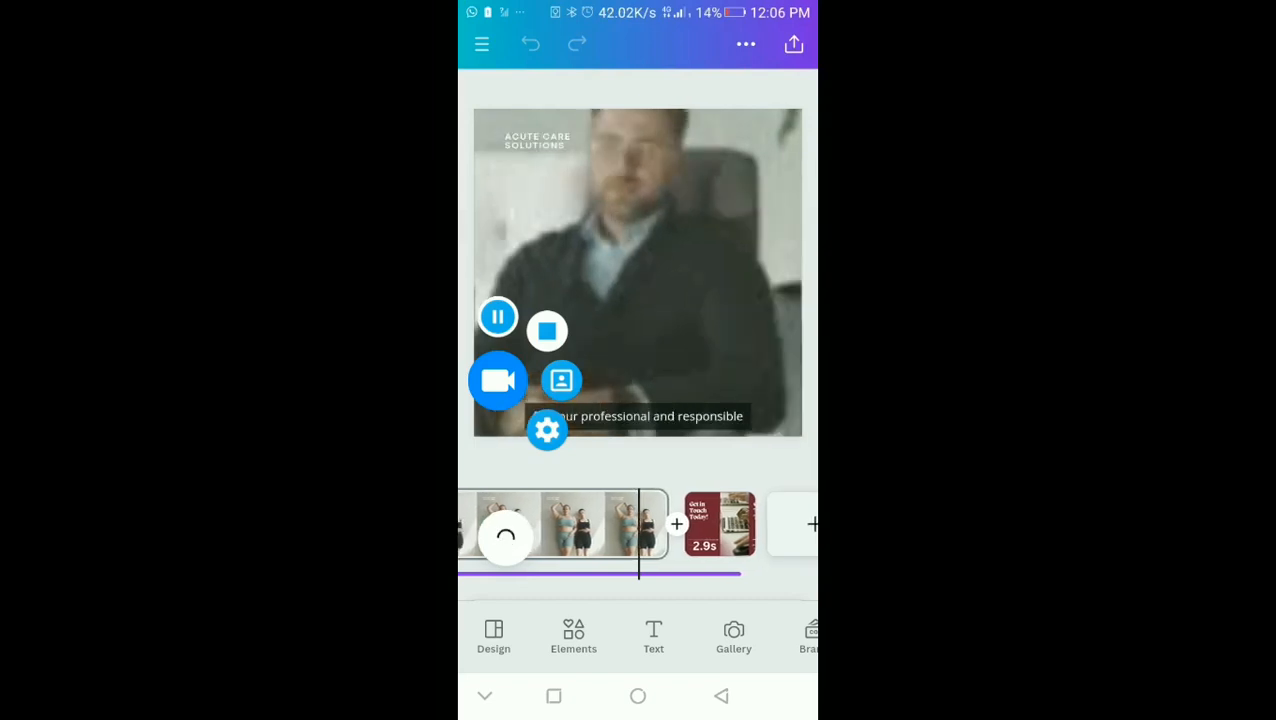
Select the clip before the Get in Touch page and trim its end to shorten it.
{"action": "left_click", "coordinate": [595, 524]}
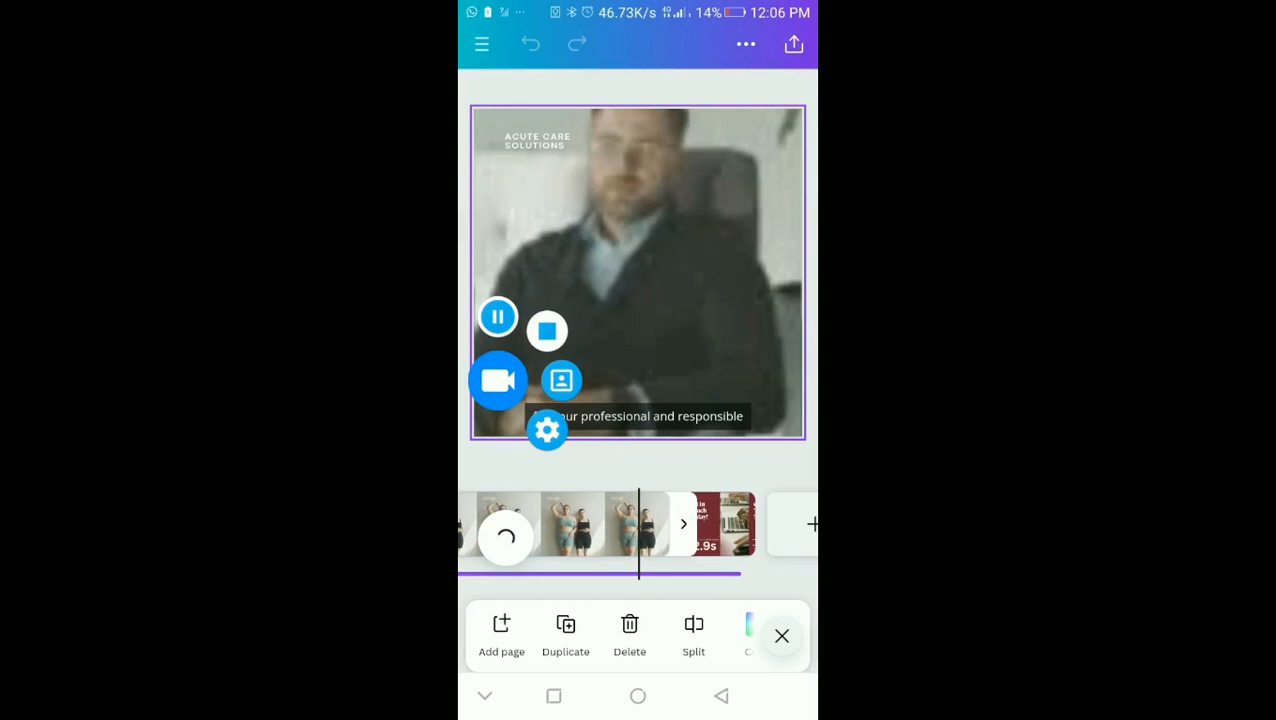
{"action": "left_click_drag", "start_coordinate": [683, 524], "coordinate": [659, 524]}
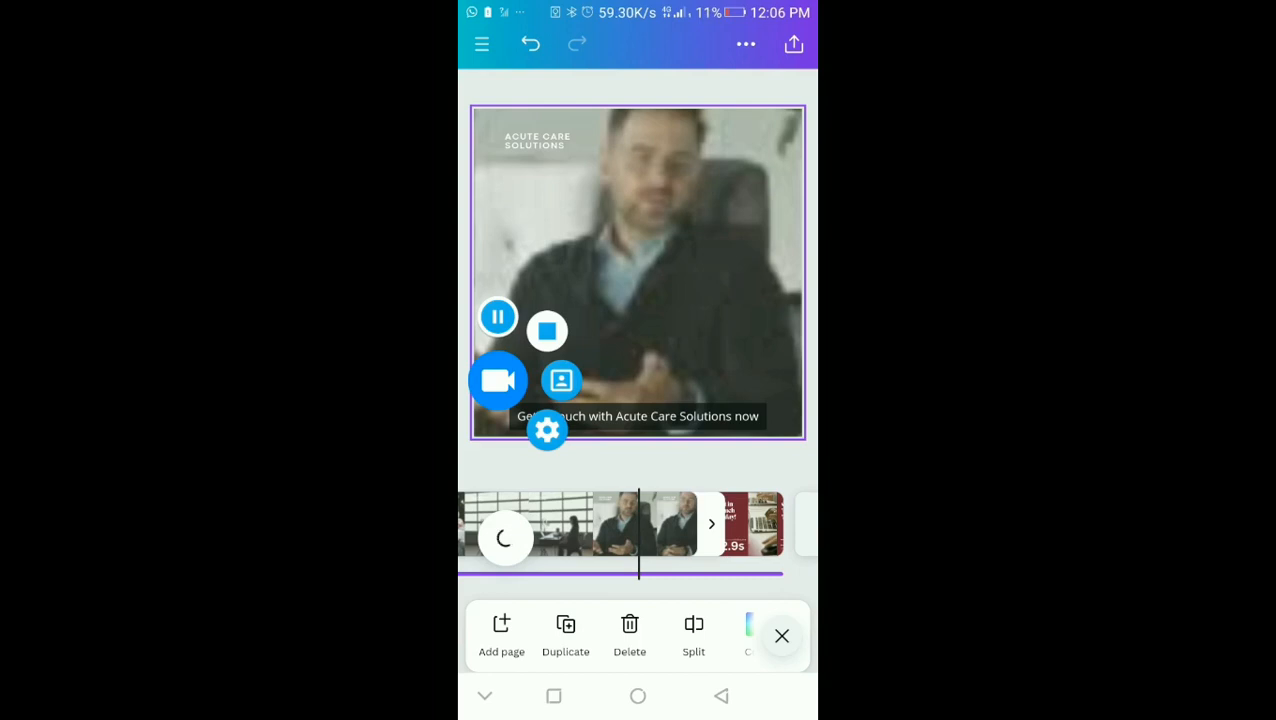
{"action": "left_click", "coordinate": [498, 317]}
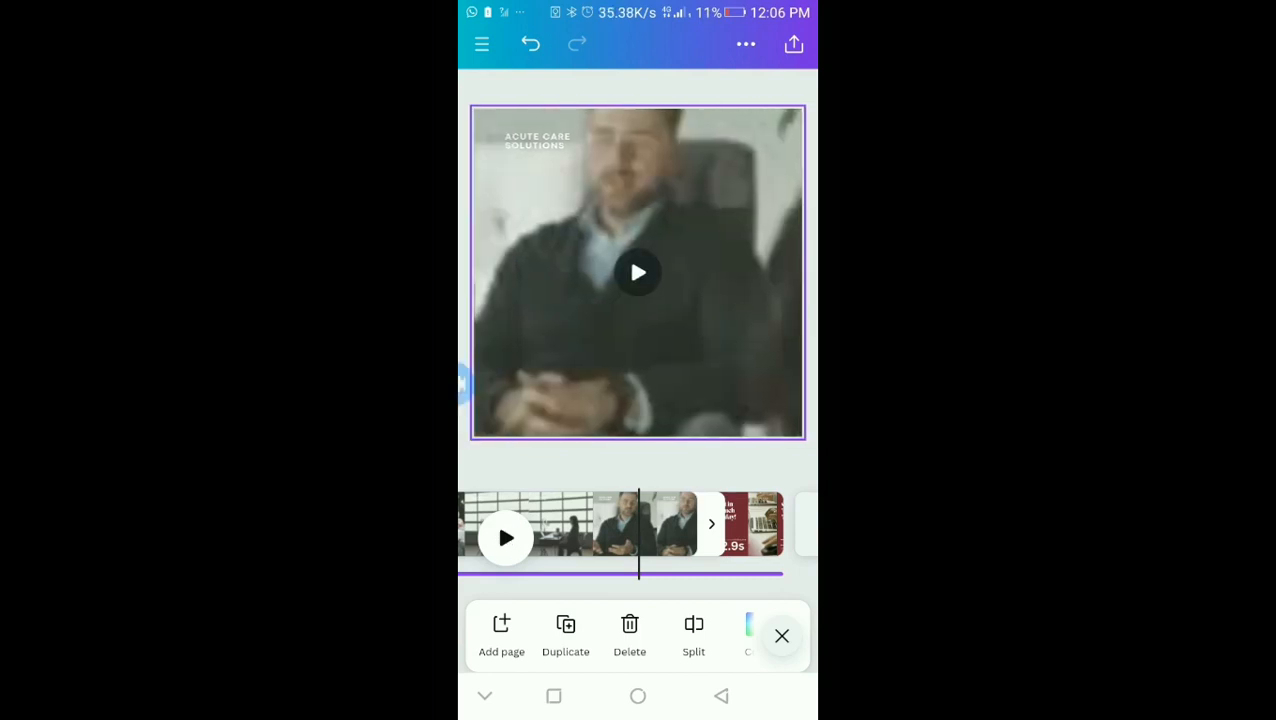
{"action": "scroll", "coordinate": [638, 524], "scroll_direction": "right", "scroll_amount": 1}
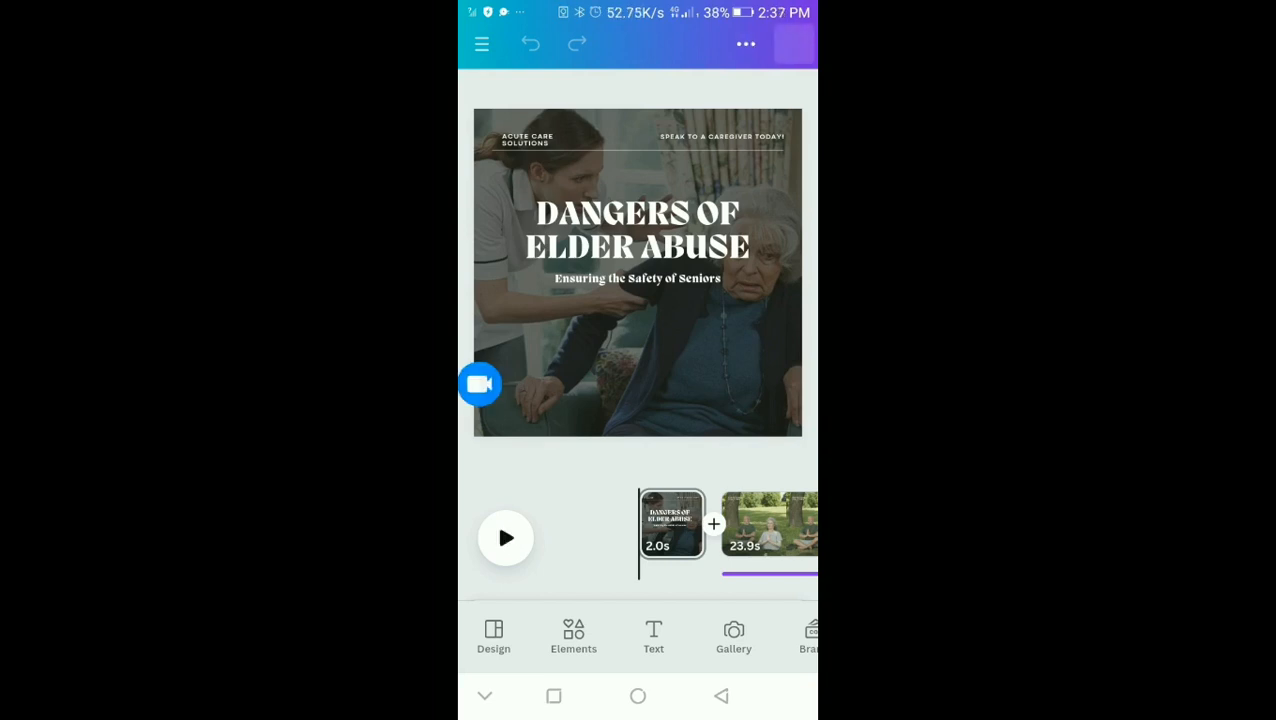
Play the design from the title page and scrub through the timeline to examine the clips up to the Get in Touch page.
{"action": "left_click", "coordinate": [506, 538]}
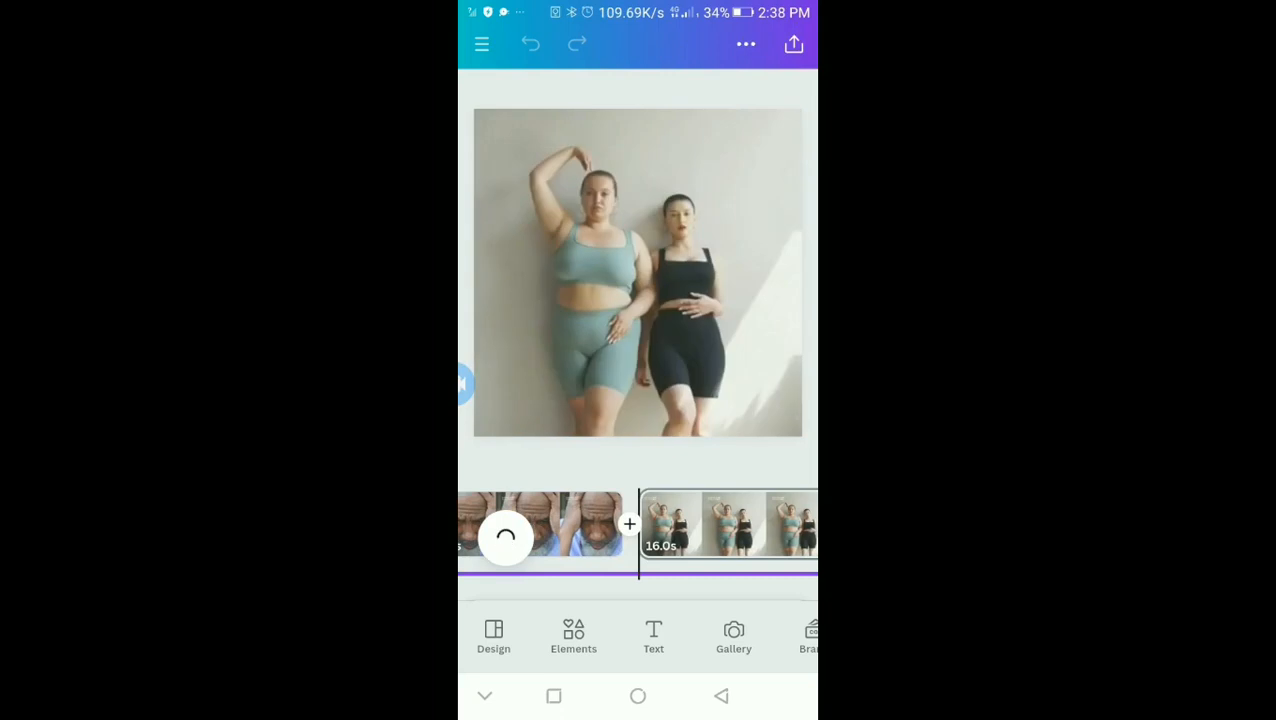
{"action": "scroll", "coordinate": [638, 524], "scroll_direction": "left", "scroll_amount": 2}
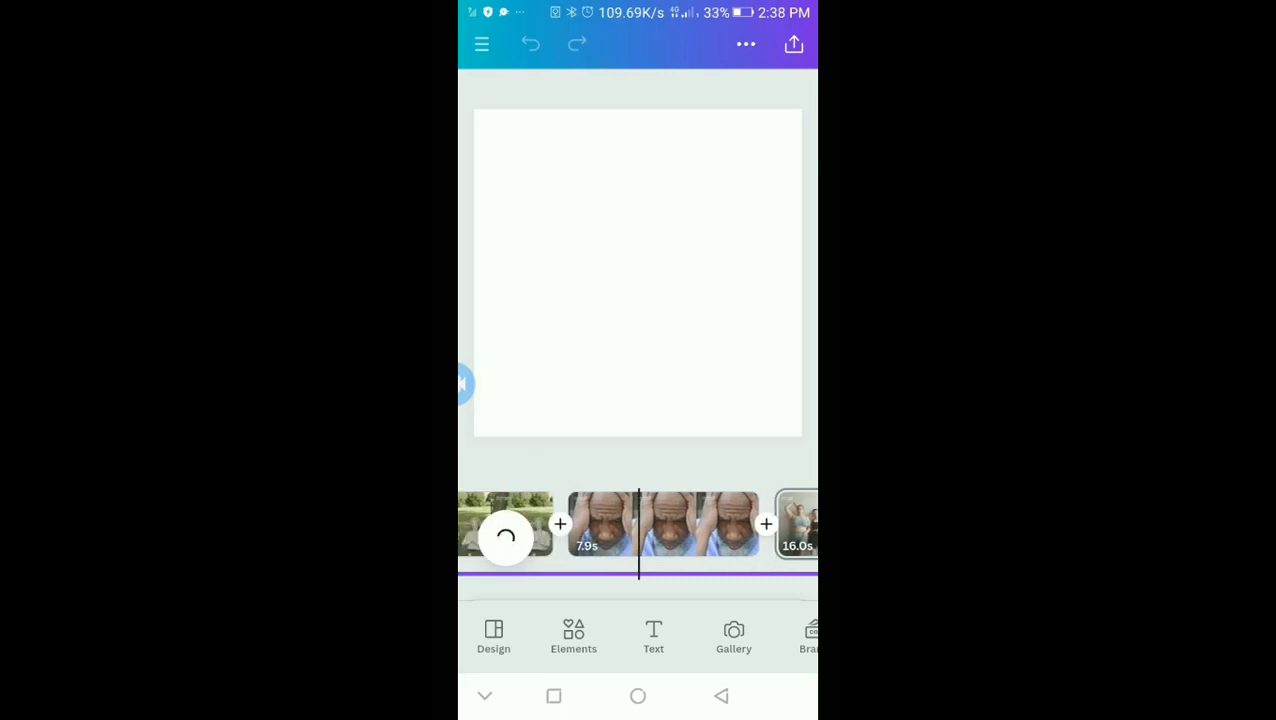
{"action": "scroll", "coordinate": [638, 524], "scroll_direction": "right", "scroll_amount": 3}
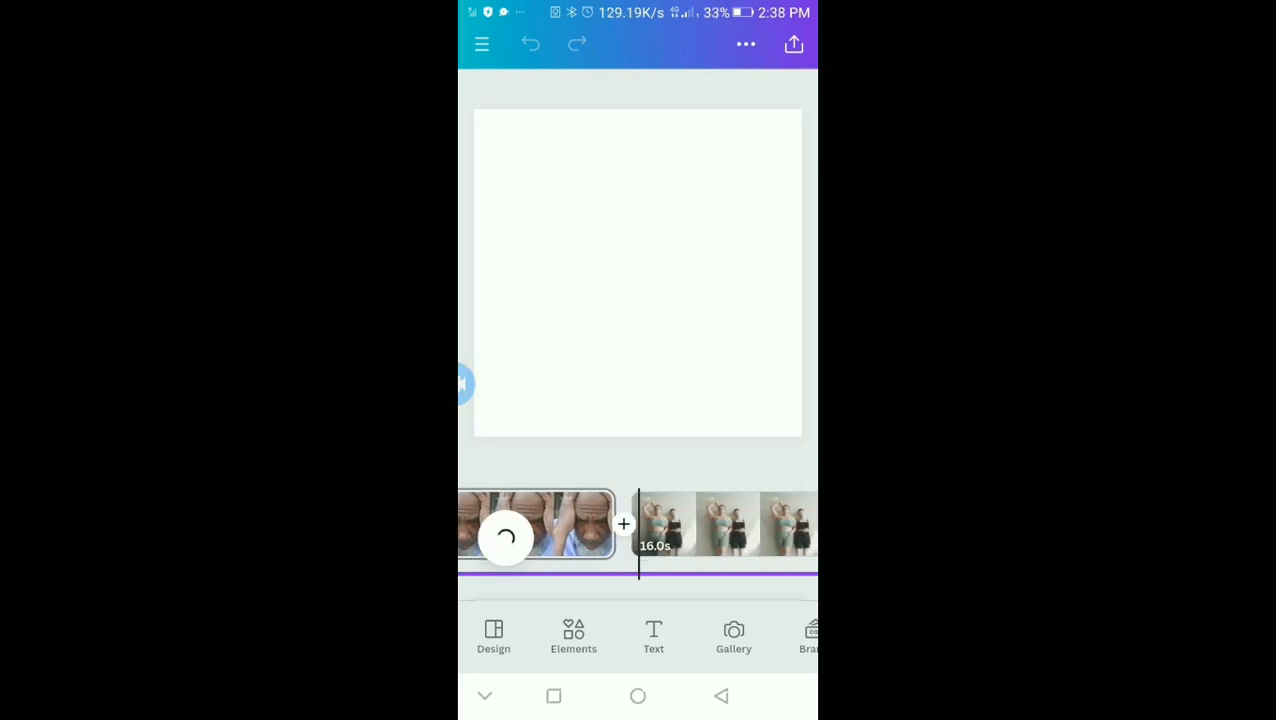
{"action": "scroll", "coordinate": [638, 524], "scroll_direction": "right", "scroll_amount": 2}
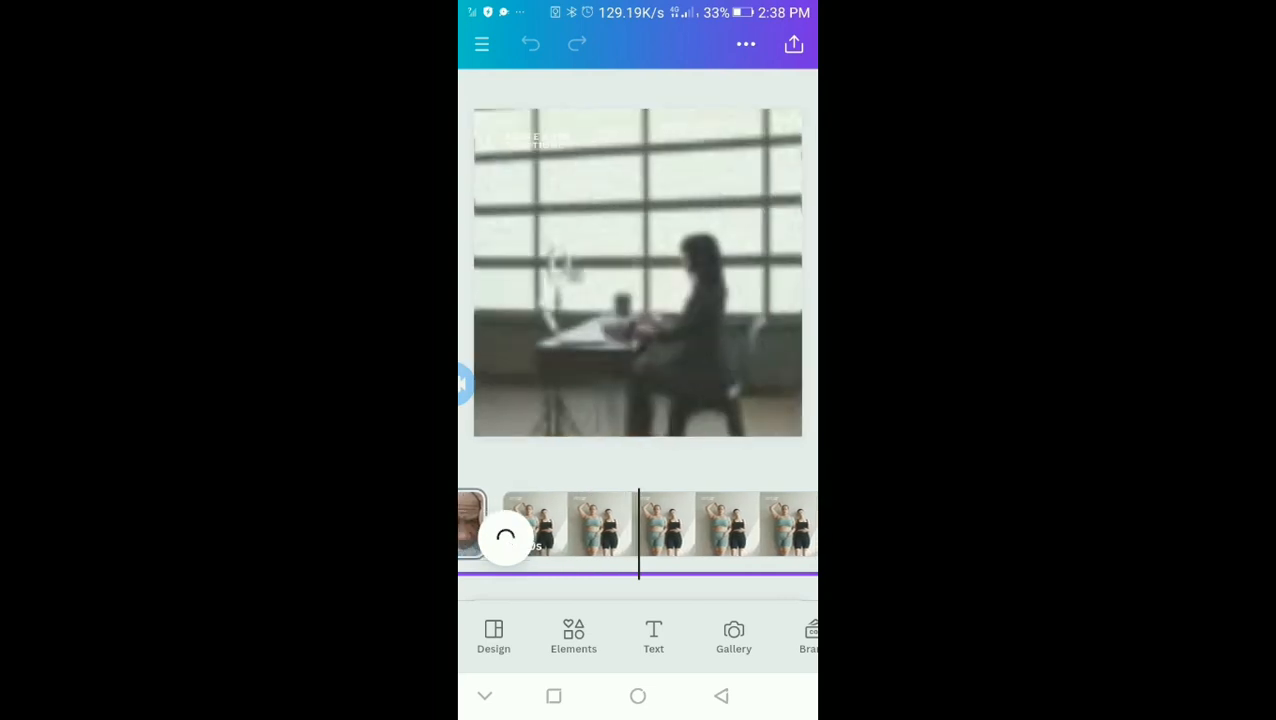
{"action": "scroll", "coordinate": [638, 524], "scroll_direction": "right", "scroll_amount": 2}
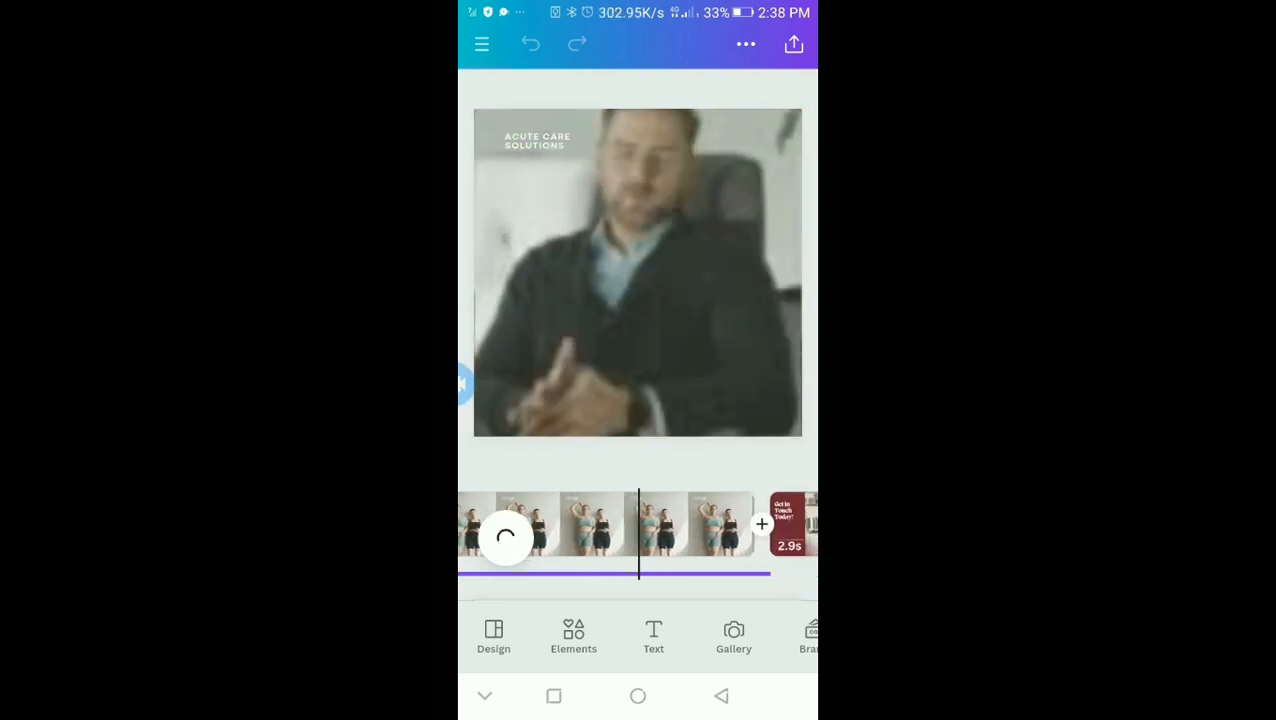
{"action": "scroll", "coordinate": [638, 524], "scroll_direction": "right", "scroll_amount": 1}
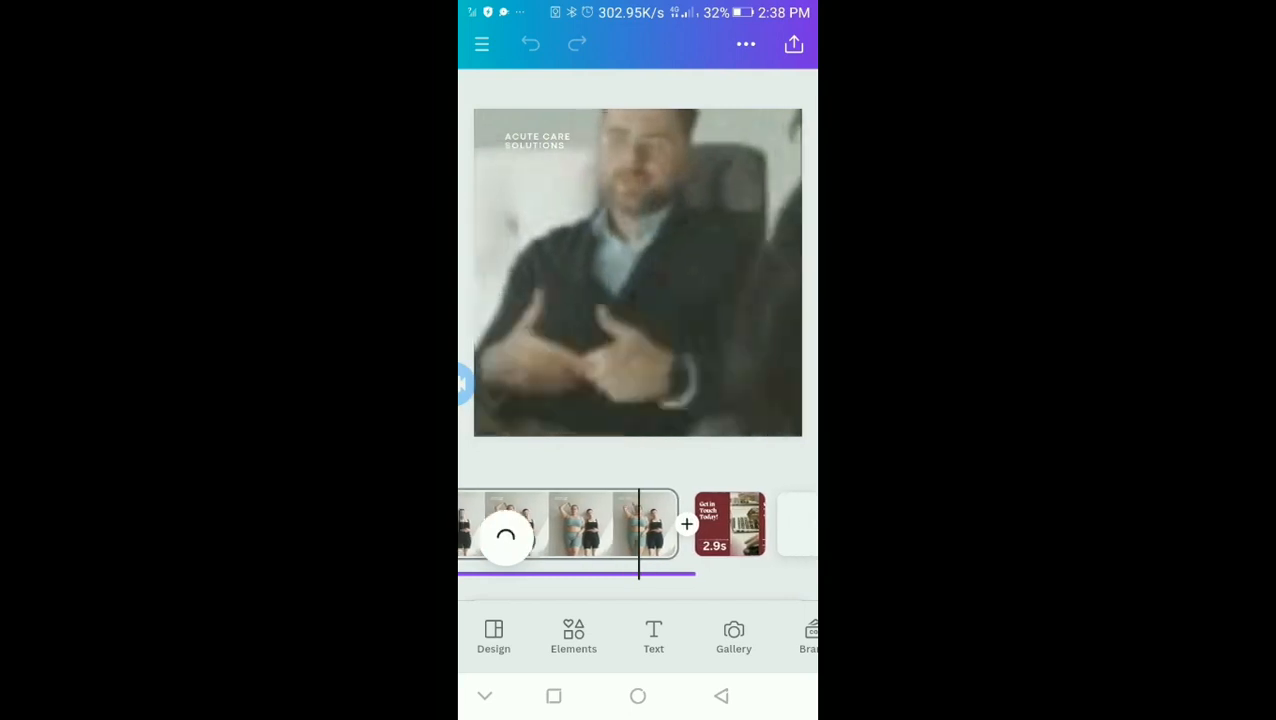
{"action": "scroll", "coordinate": [638, 524], "scroll_direction": "left", "scroll_amount": 5}
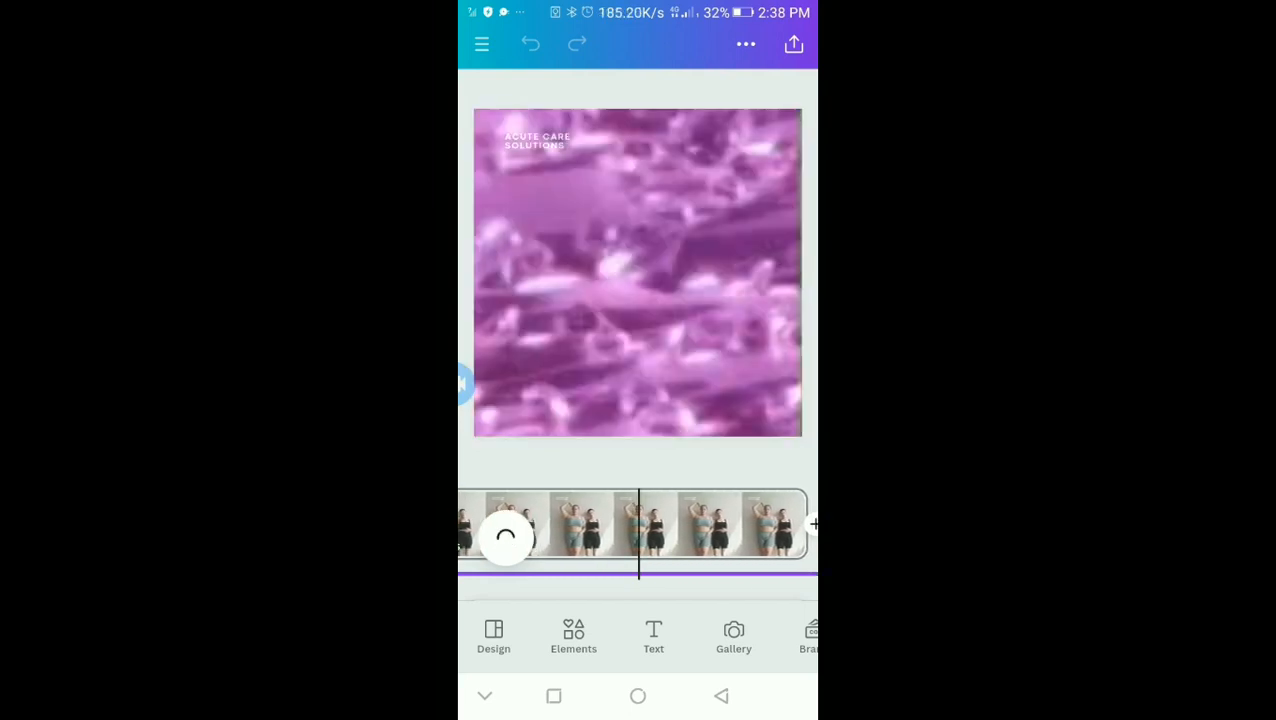
{"action": "scroll", "coordinate": [638, 524], "scroll_direction": "left", "scroll_amount": 2}
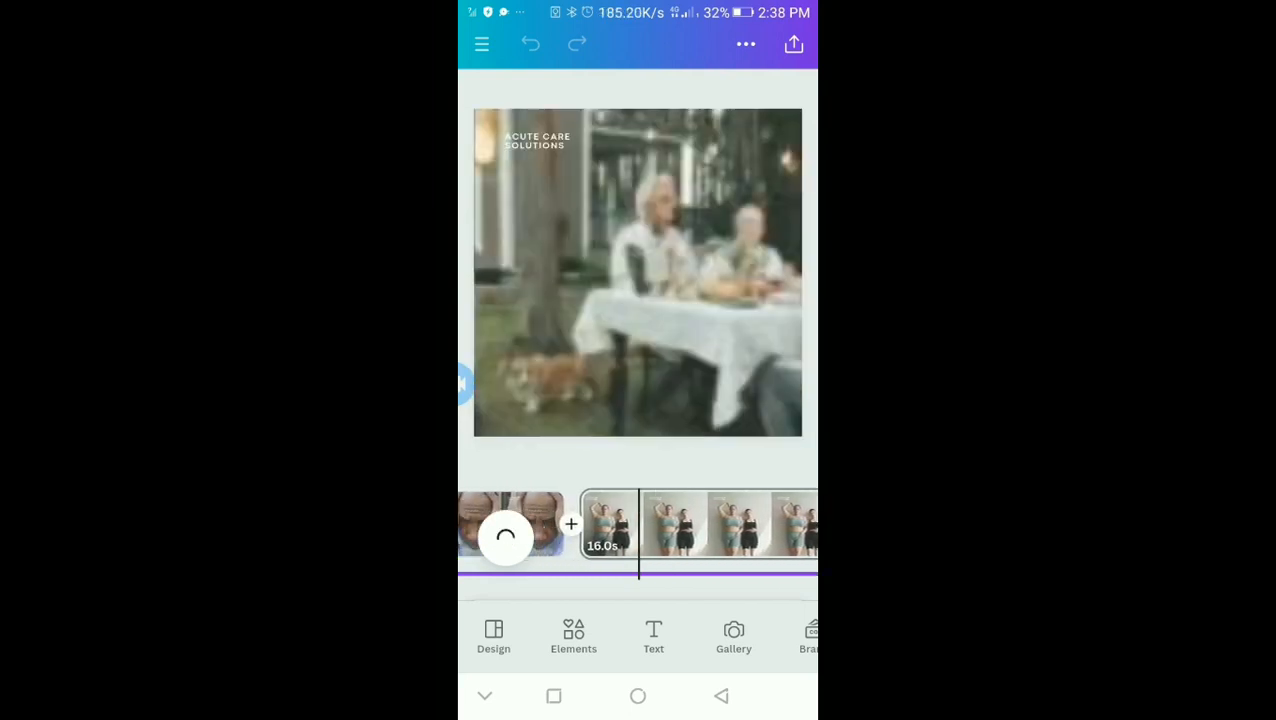
{"action": "scroll", "coordinate": [638, 524], "scroll_direction": "left", "scroll_amount": 1}
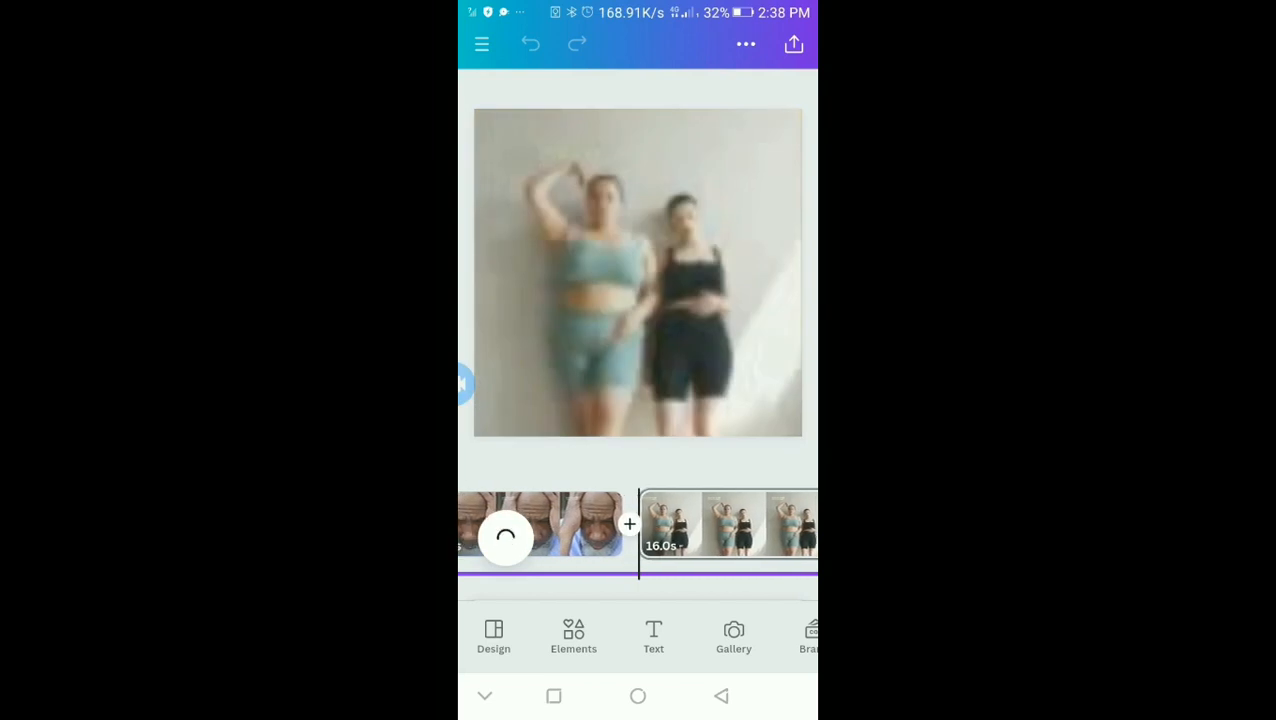
Select the background video of the two women in sportswear and play it through to its end.
{"action": "left_click", "coordinate": [730, 524]}
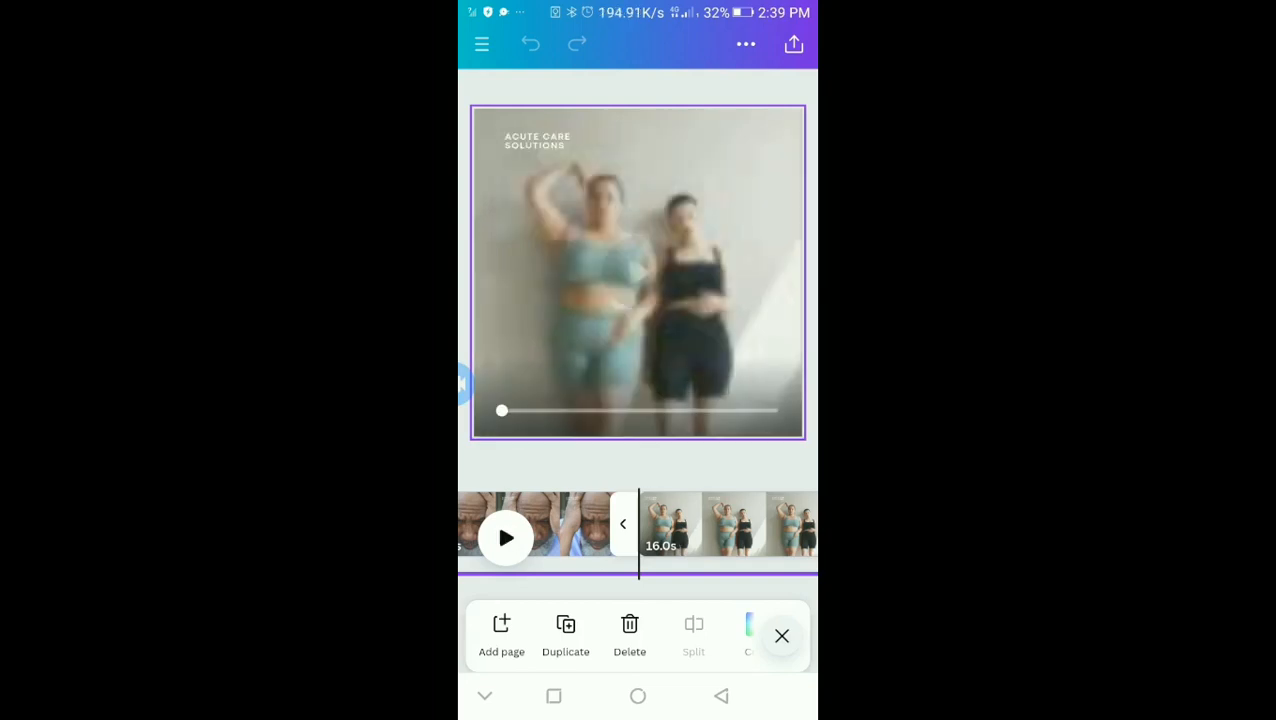
{"action": "left_click", "coordinate": [638, 272]}
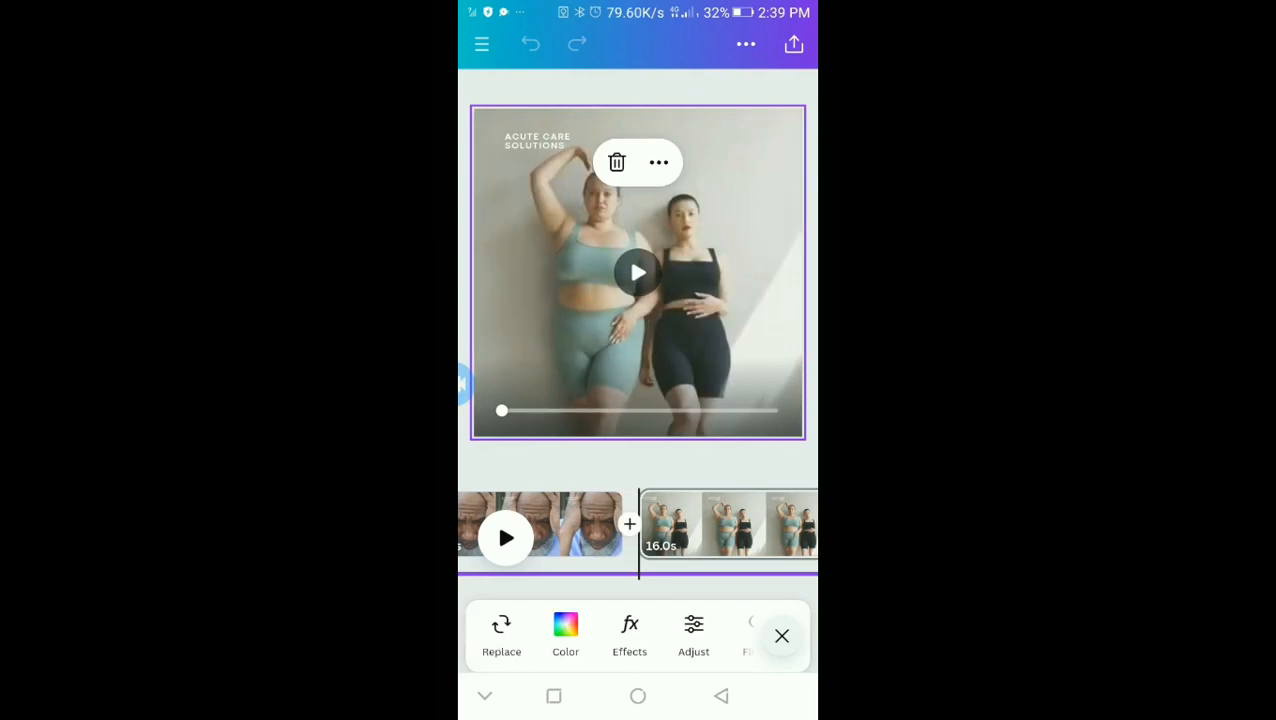
{"action": "left_click", "coordinate": [638, 272]}
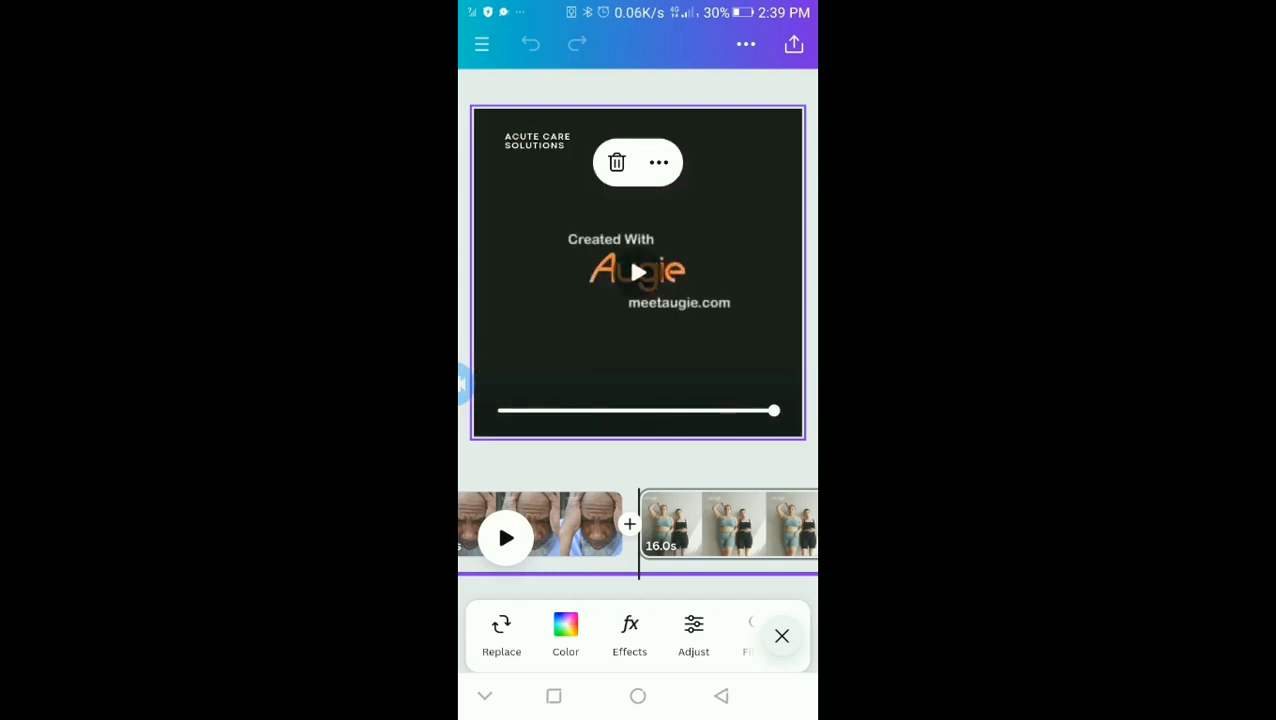
Trim the end of the 16.0s clip back within its Augie logo outro and check the footage just before the cut.
{"action": "left_click_drag", "start_coordinate": [710, 524], "coordinate": [564, 524]}
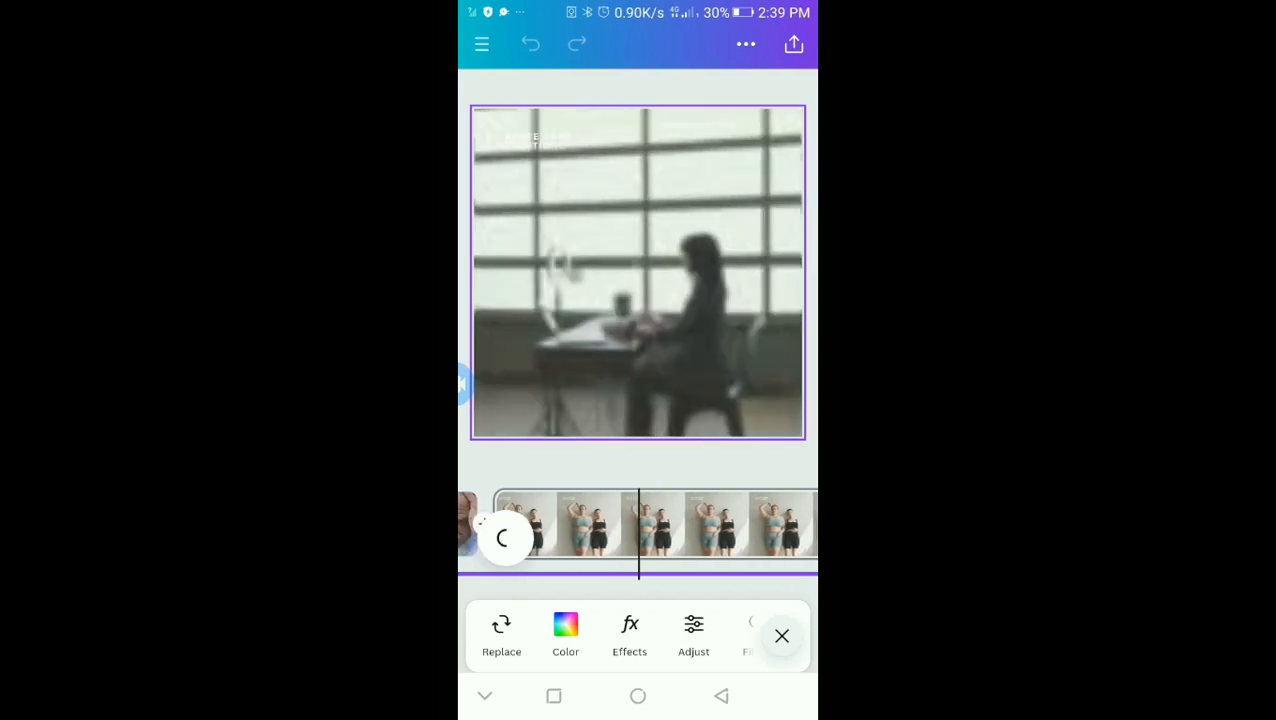
{"action": "left_click_drag", "start_coordinate": [715, 524], "coordinate": [527, 524]}
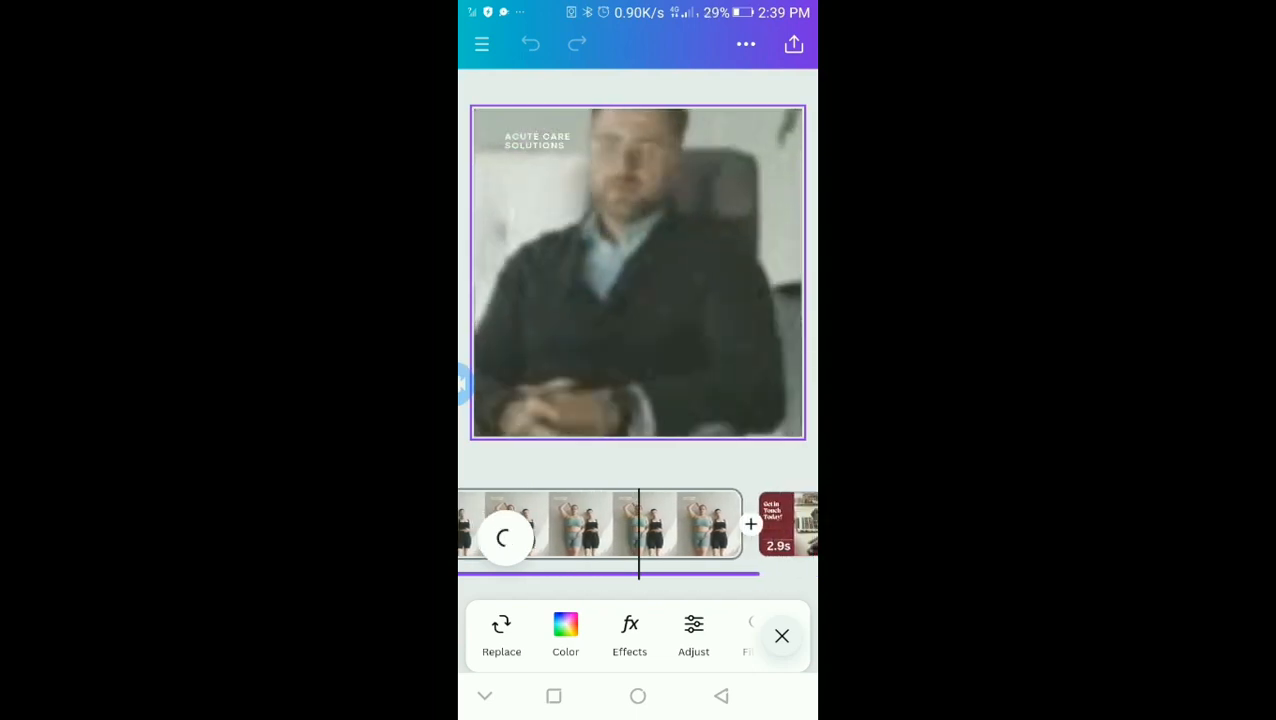
{"action": "left_click_drag", "start_coordinate": [700, 524], "coordinate": [641, 524]}
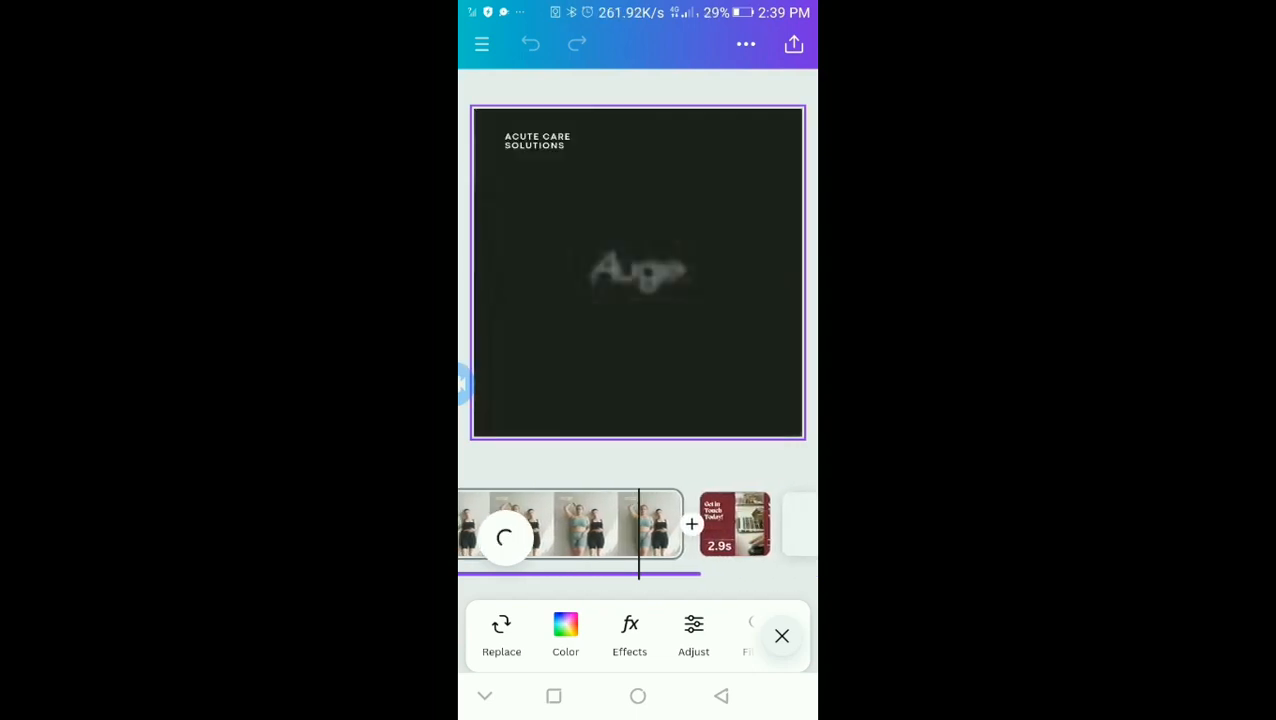
{"action": "left_click", "coordinate": [596, 524]}
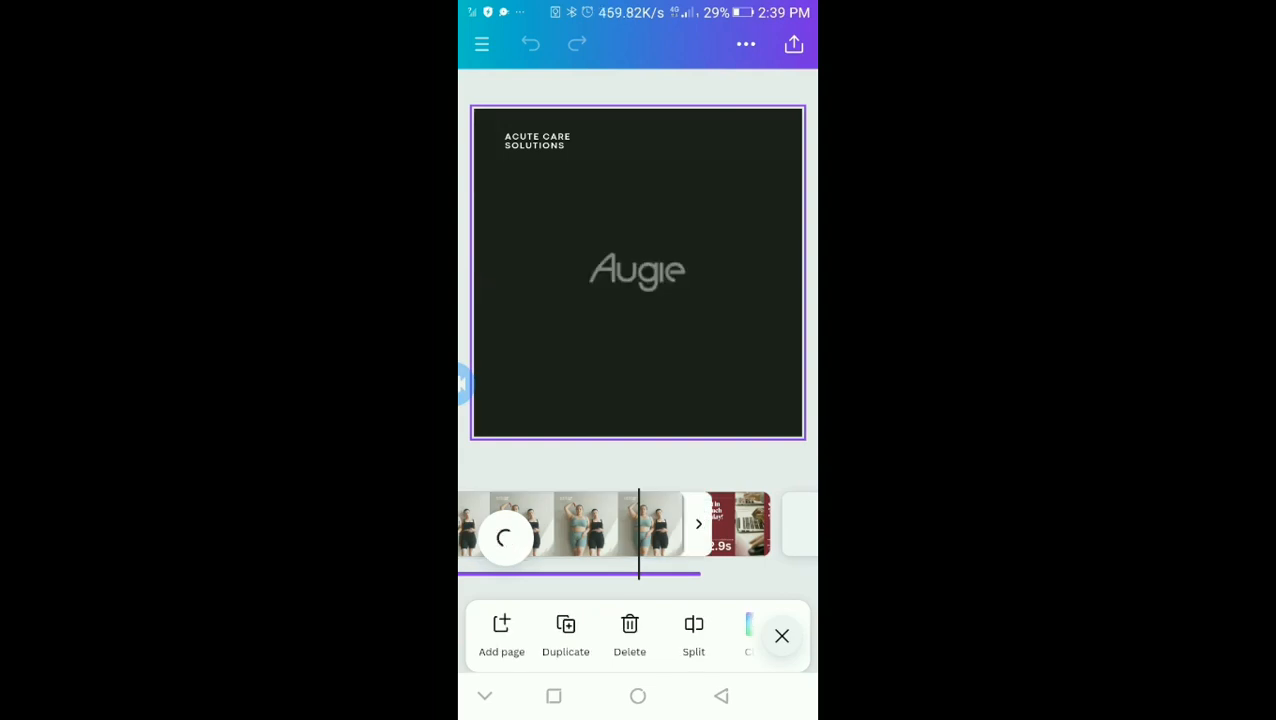
{"action": "left_click_drag", "start_coordinate": [675, 523], "coordinate": [652, 523]}
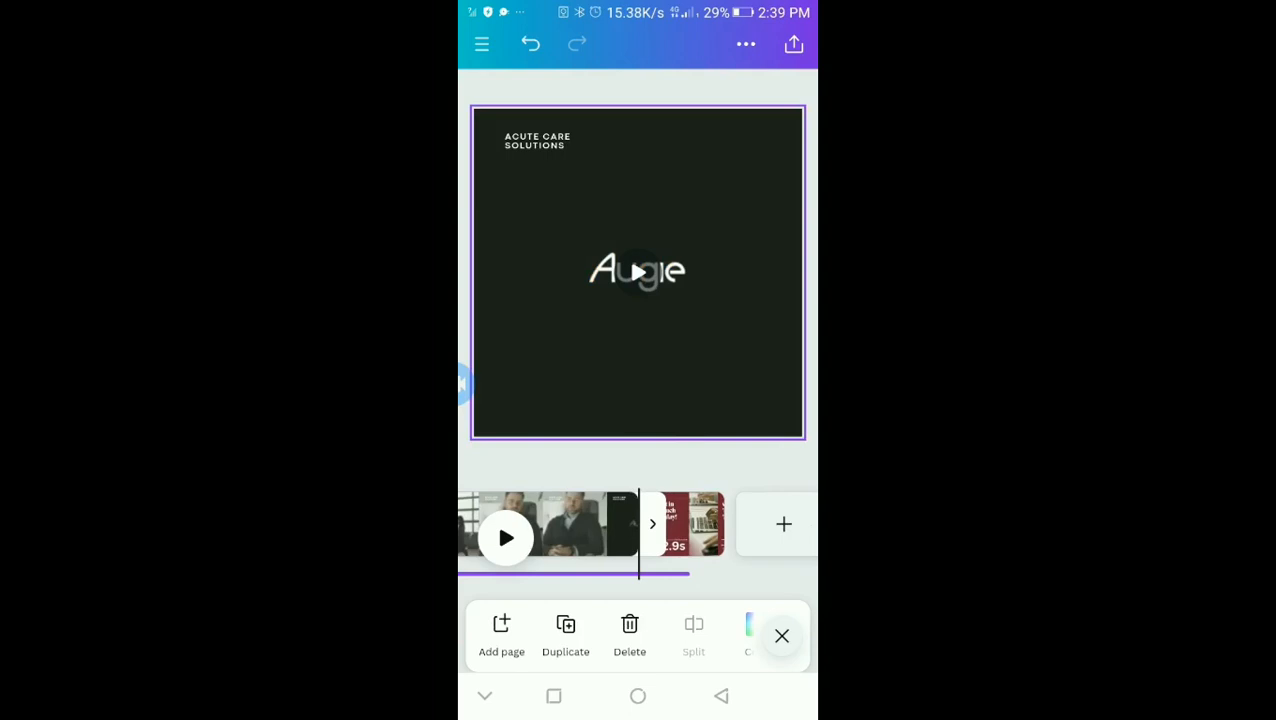
{"action": "left_click_drag", "start_coordinate": [590, 523], "coordinate": [669, 523]}
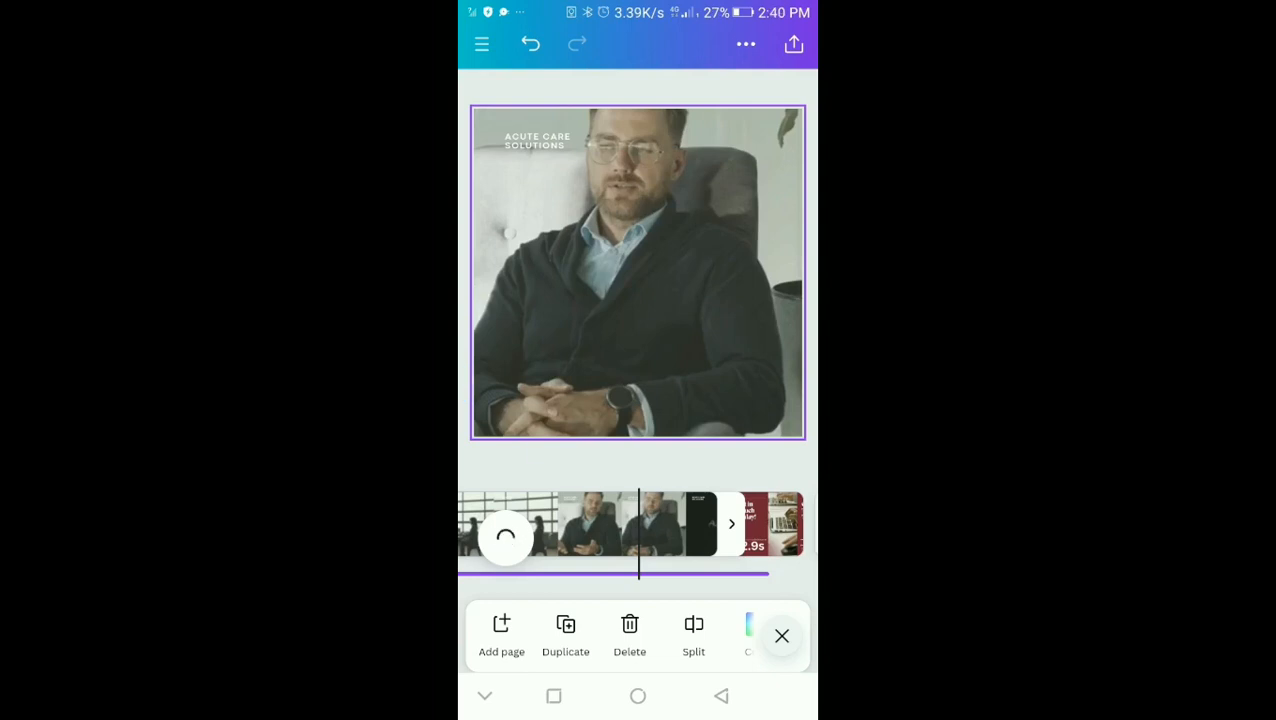
{"action": "left_click", "coordinate": [463, 383]}
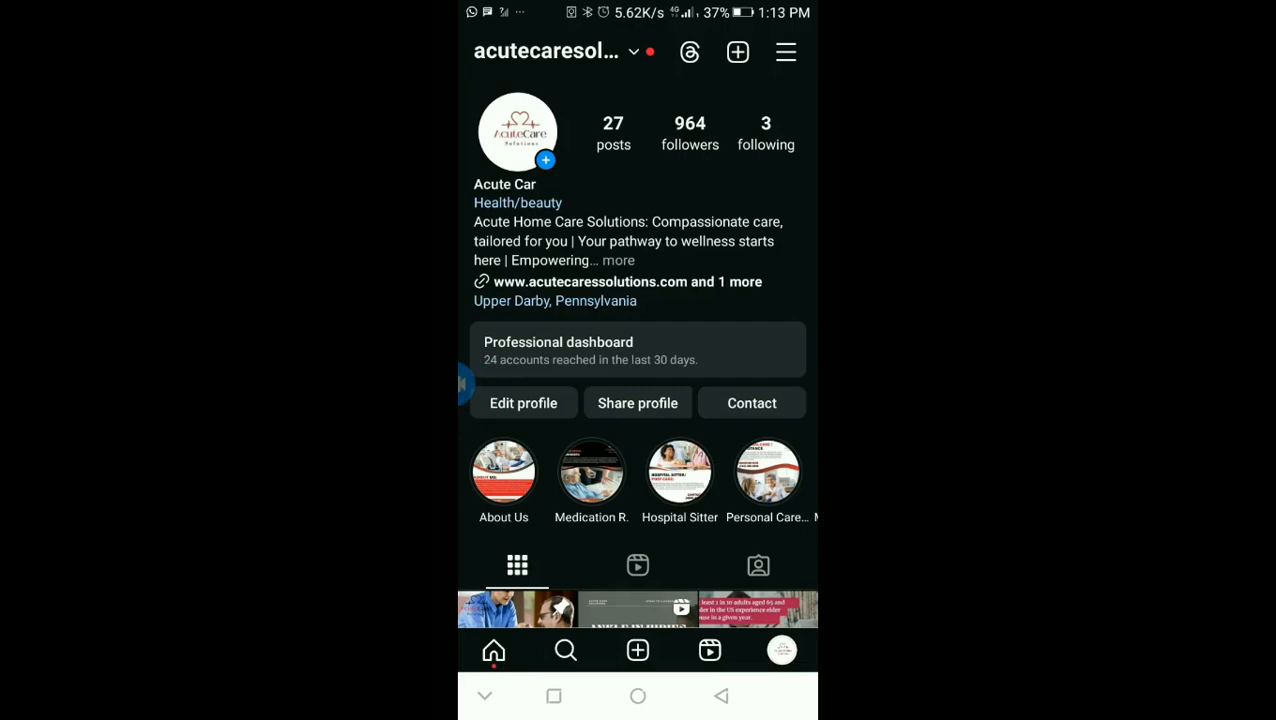
Look through the grid of posts on the Acute Care Solutions Instagram profile and return to the profile header.
{"action": "scroll", "coordinate": [637, 330], "scroll_direction": "down", "scroll_amount": 15}
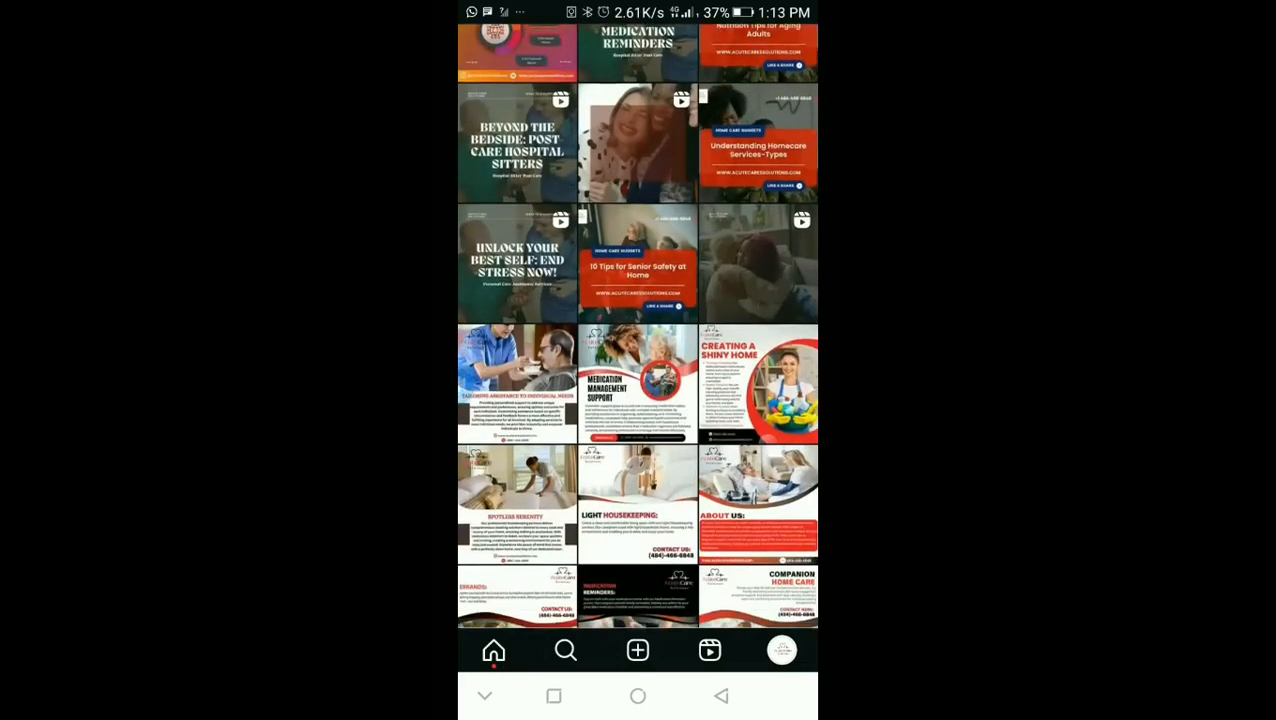
{"action": "scroll", "coordinate": [637, 330], "scroll_direction": "up", "scroll_amount": 15}
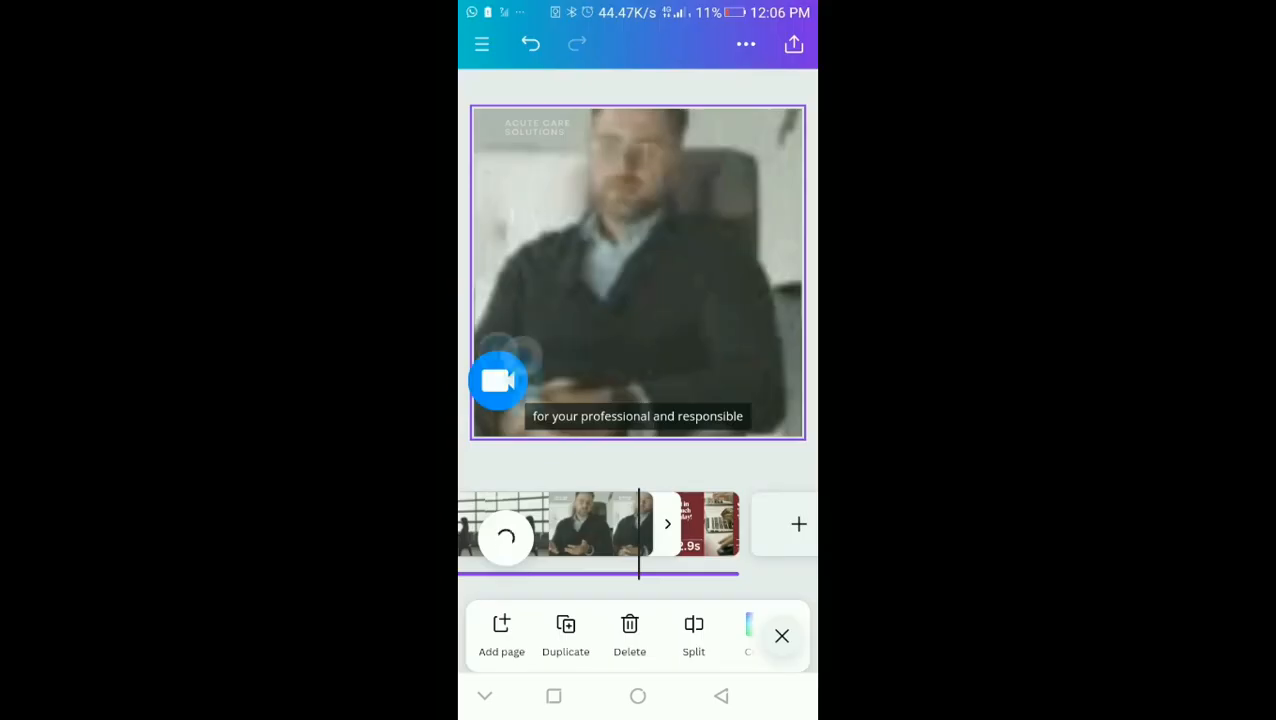
{"action": "left_click", "coordinate": [498, 380]}
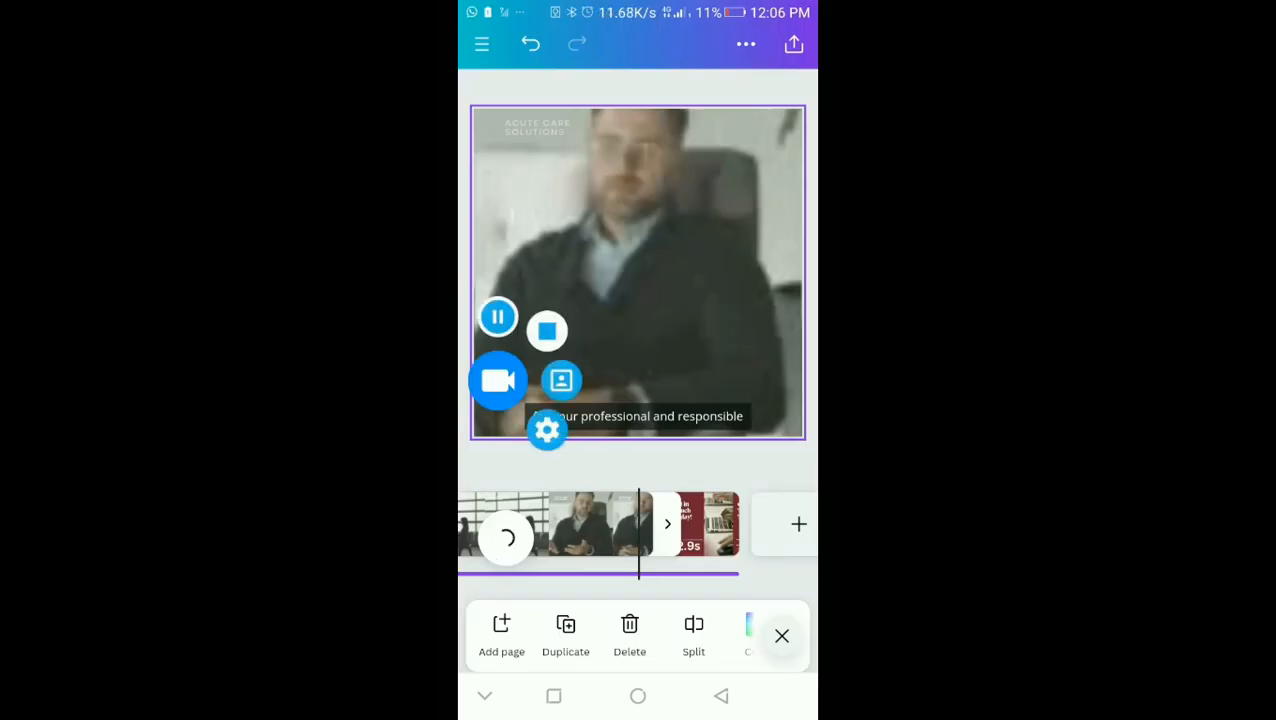